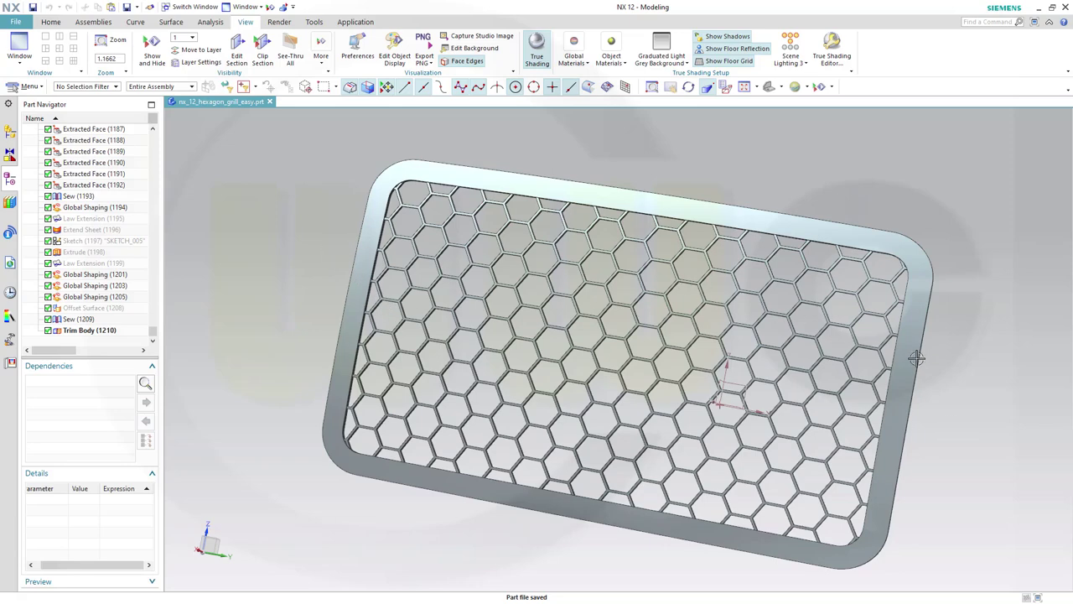
- Inspect the hexagon grill model from several angles and save the part with Ctrl+S
mouse_move(925, 383)
middle_down()
mouse_move(925, 364)
mouse_move(915, 388)
mouse_move(836, 381)
mouse_move(867, 386)
mouse_move(932, 369)
mouse_move(947, 378)
mouse_move(934, 376)
middle_up()
key(ctrl+s)
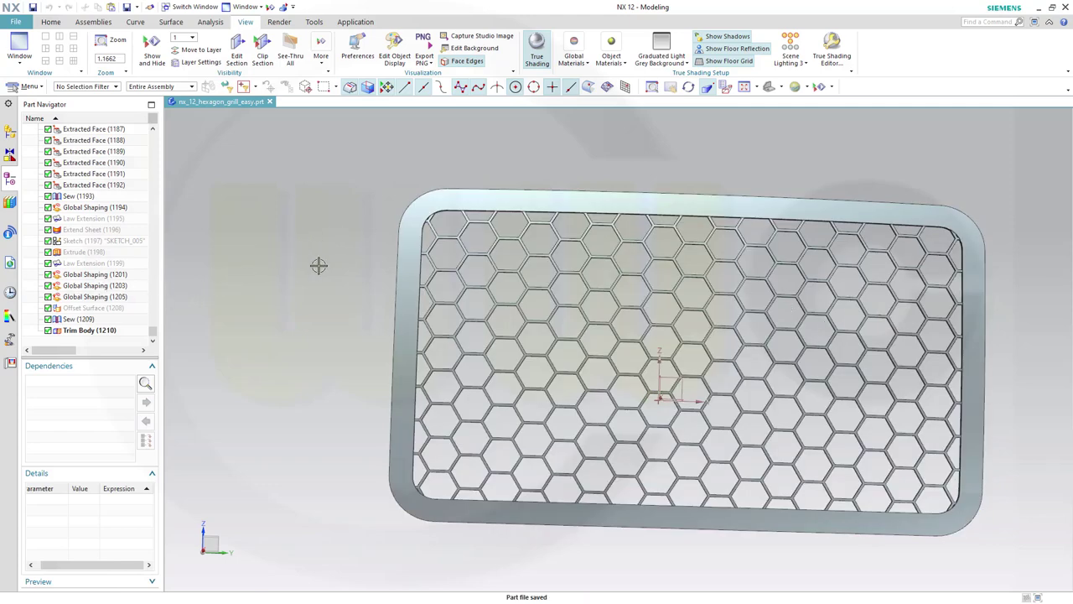
middle_drag(319, 264, 300, 263)
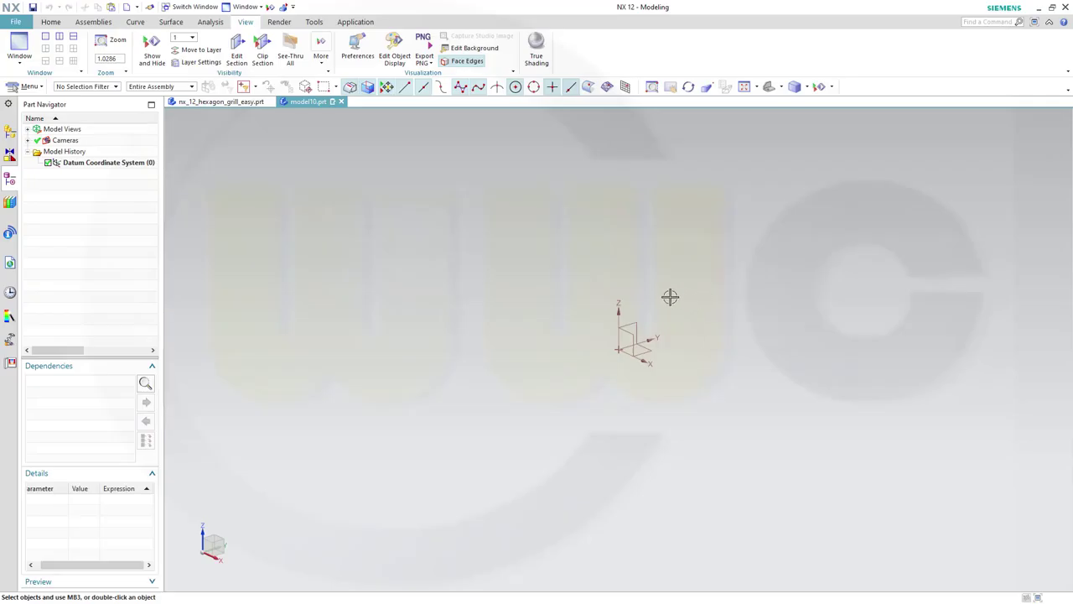
- Create a sketch on the default inferred datum XY plane from the Home tab
middle_drag(670, 296, 628, 296)
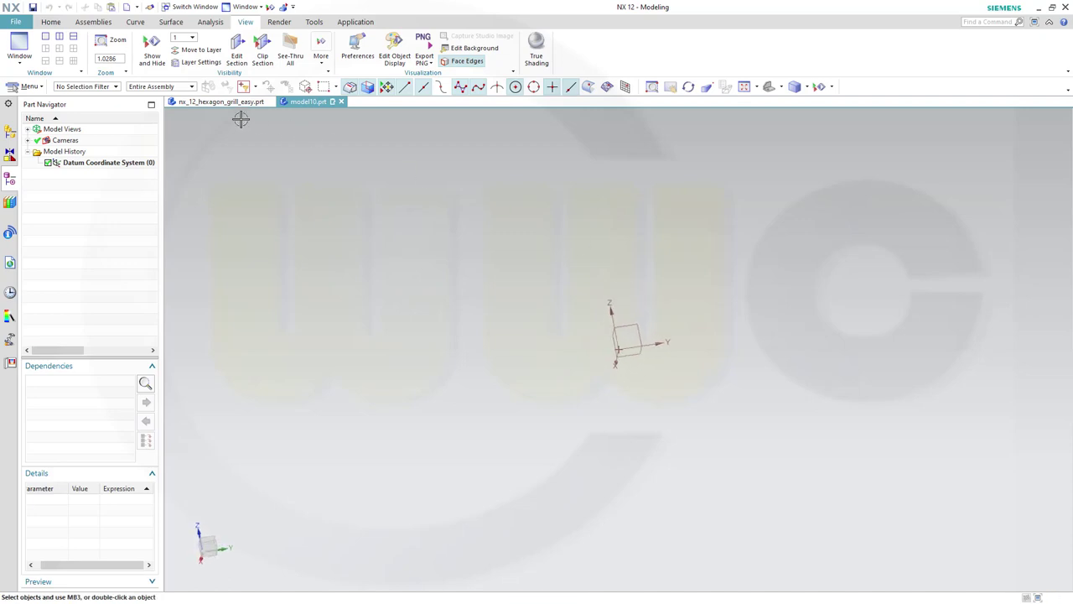
click(50, 21)
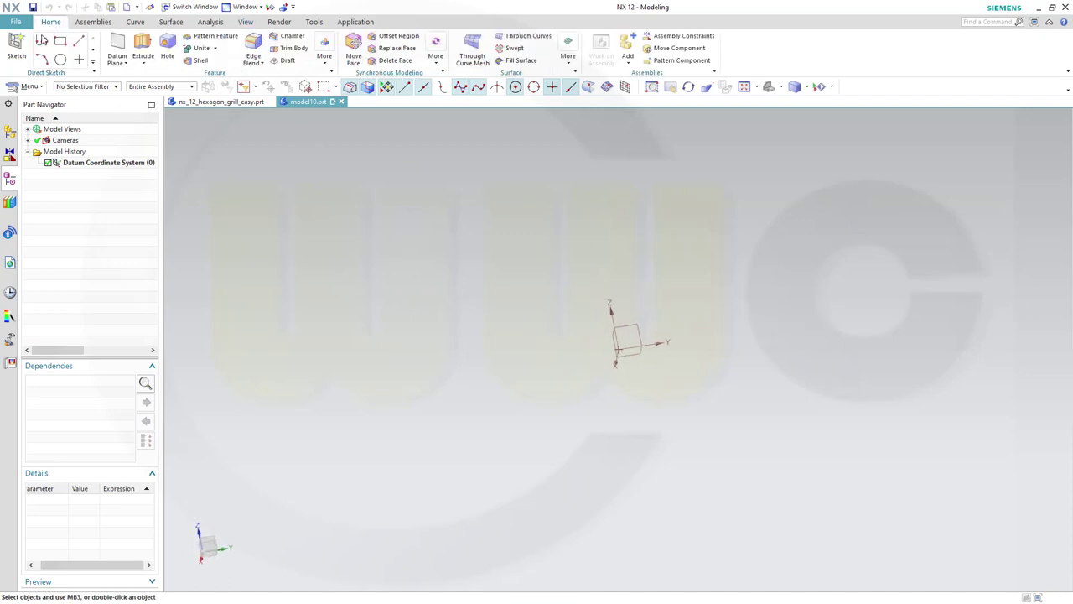
click(16, 49)
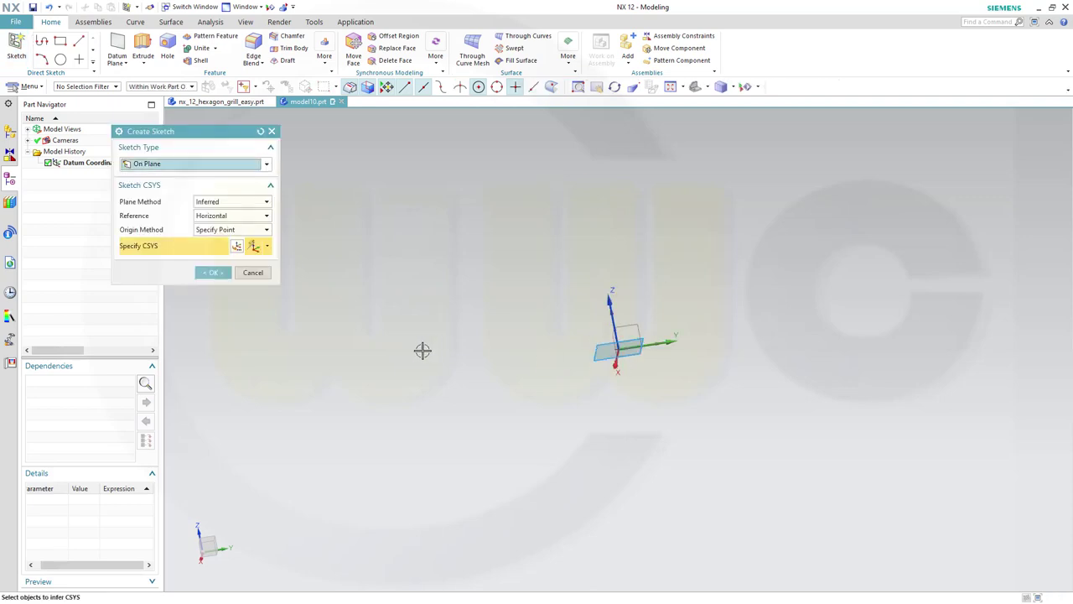
click(214, 274)
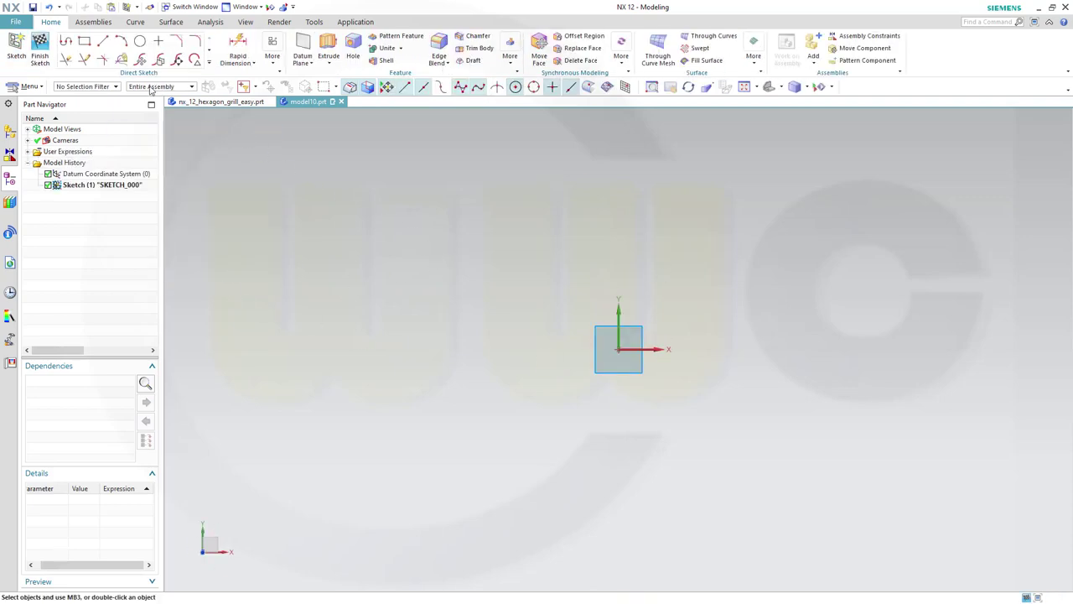
- Draw a 250 × 150 rectangle from its centre at the origin, angle 0, and finish the sketch
click(83, 41)
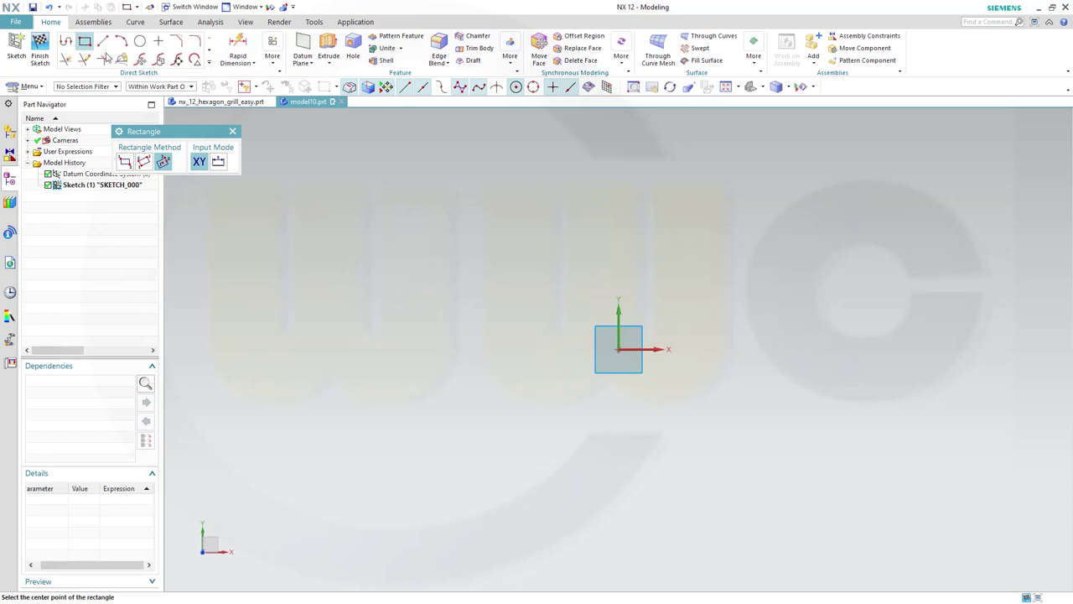
click(618, 349)
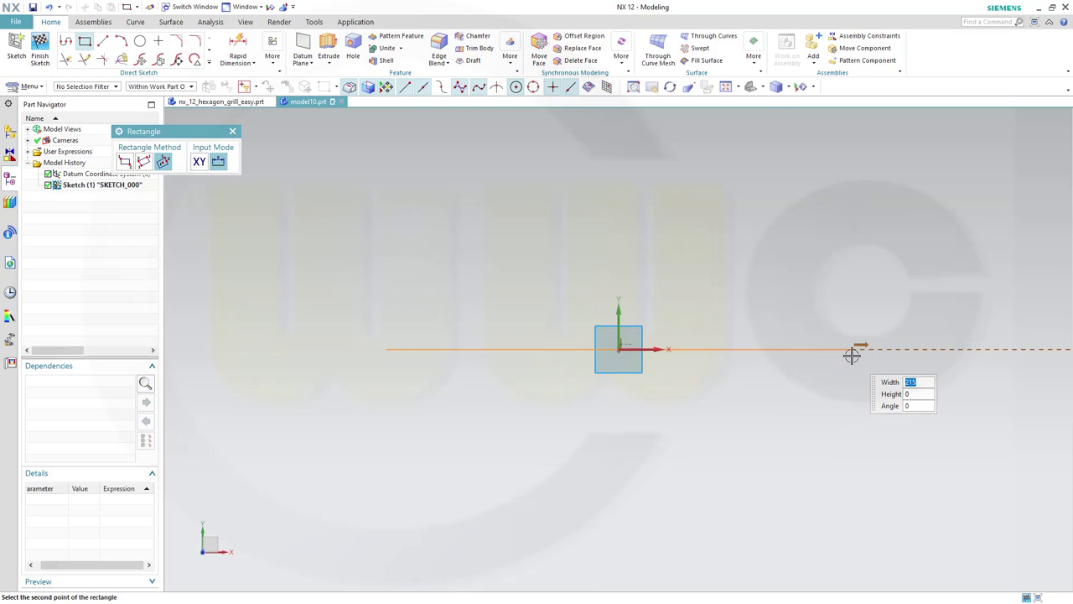
key(Tab)
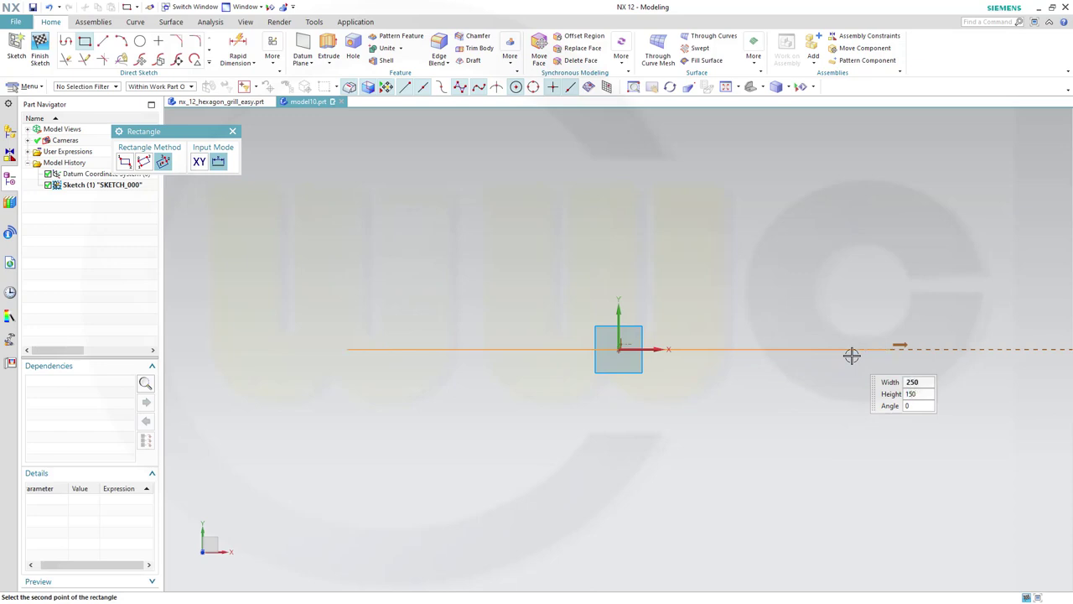
text(150)
key(Tab)
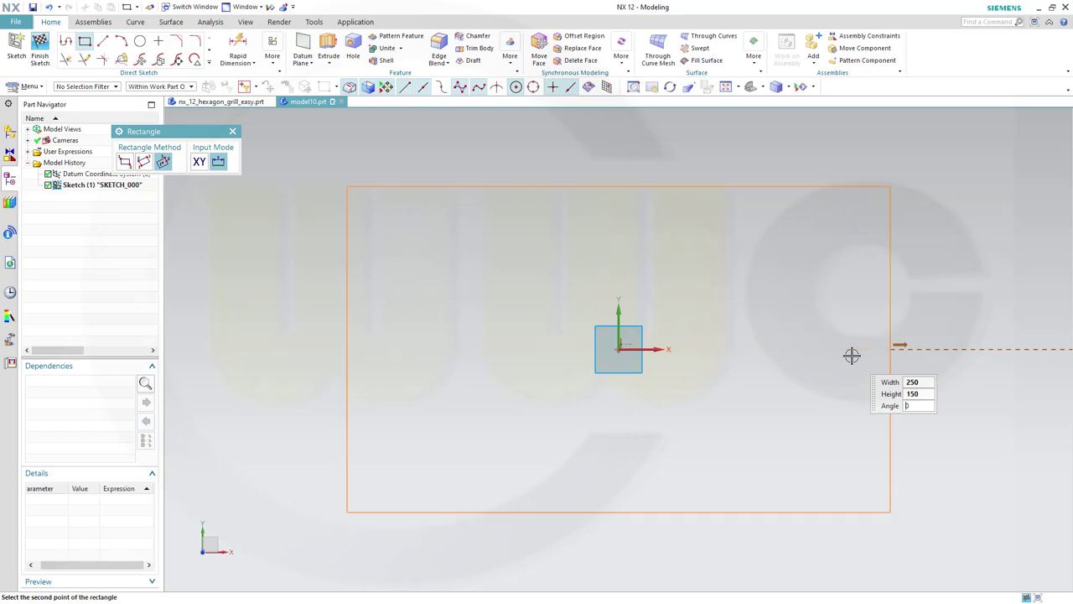
key(Return)
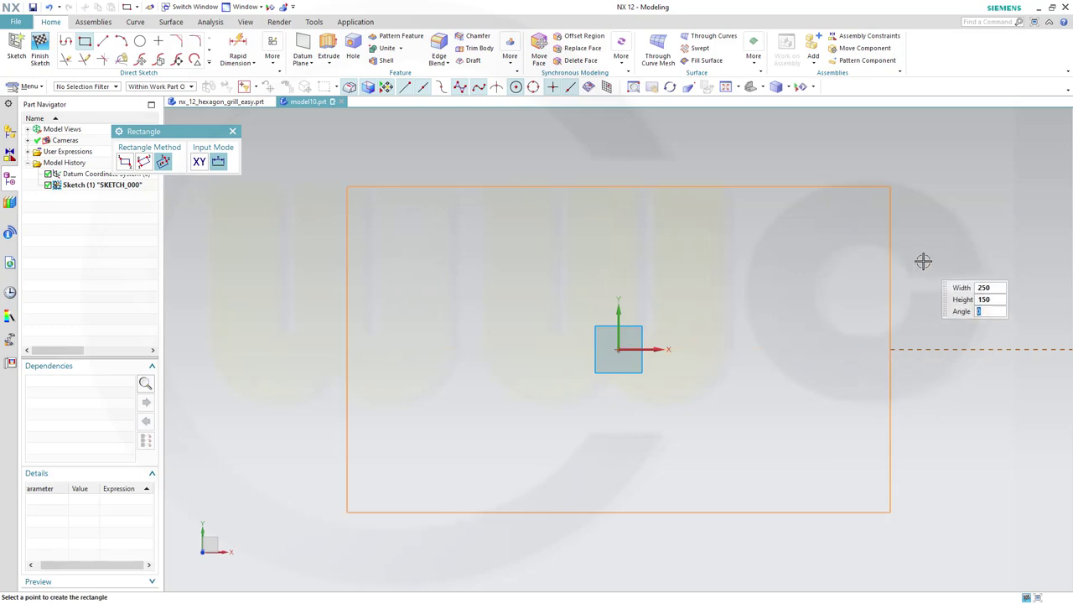
click(871, 283)
key(Escape)
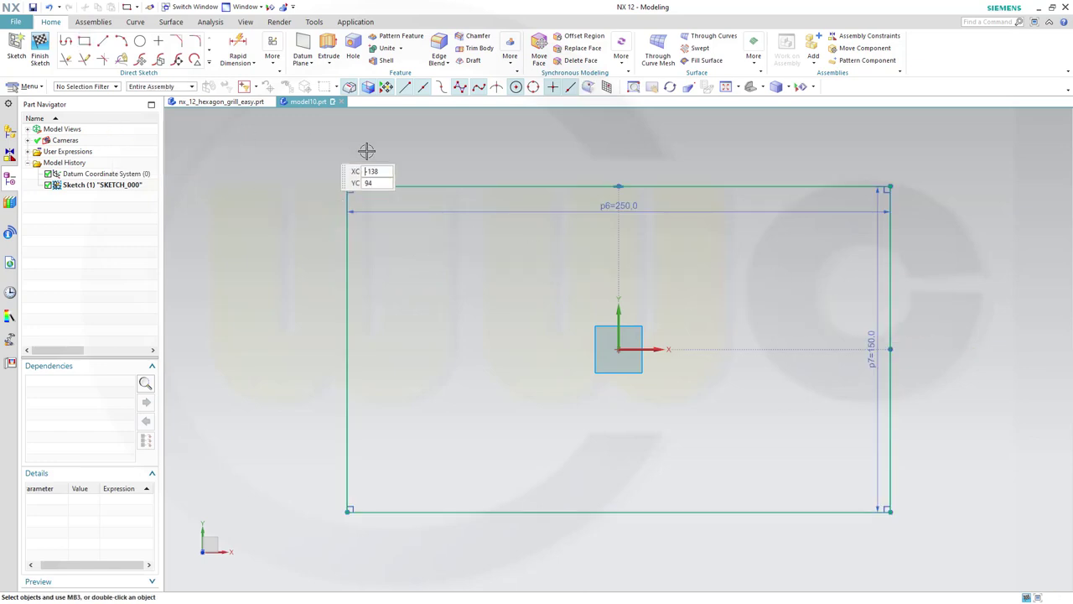
scroll(508, 223, up, 2)
scroll(494, 218, down, 2)
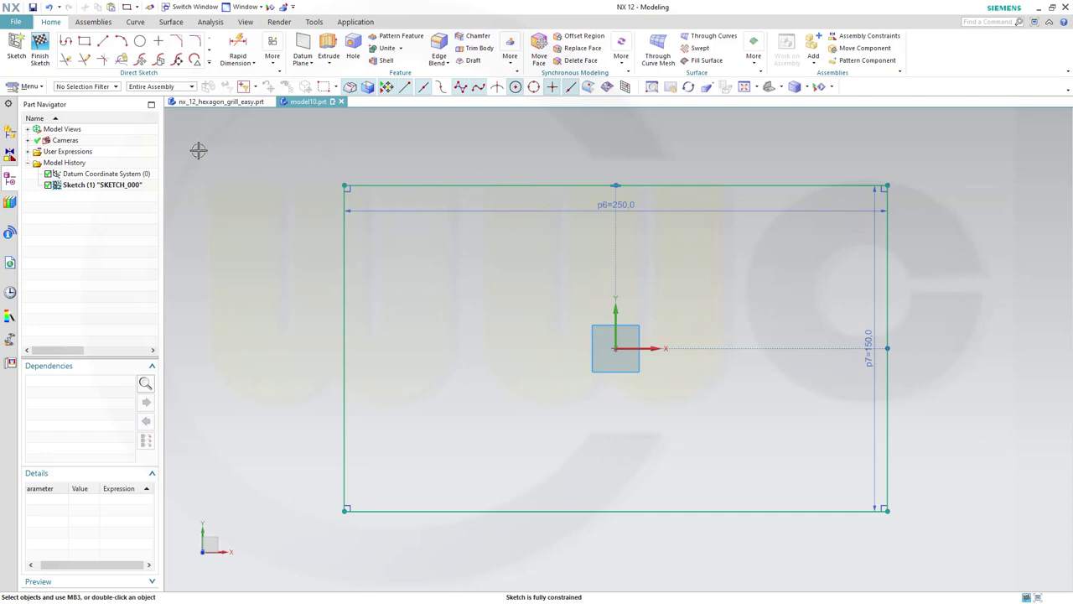
click(40, 48)
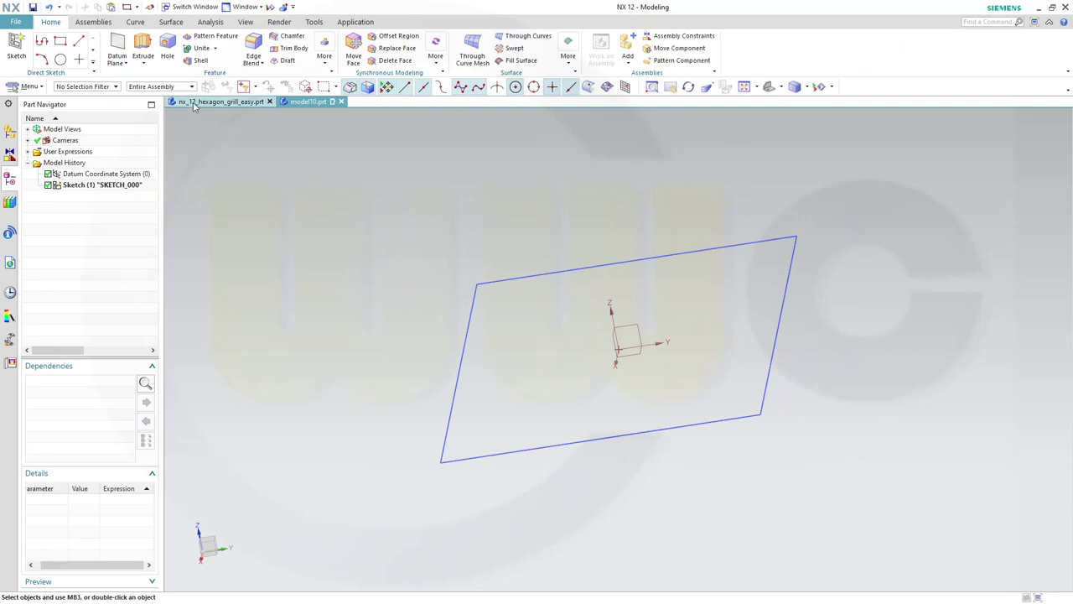
- Extrude the rectangle sketch to an end distance of 2.5 mm
click(142, 48)
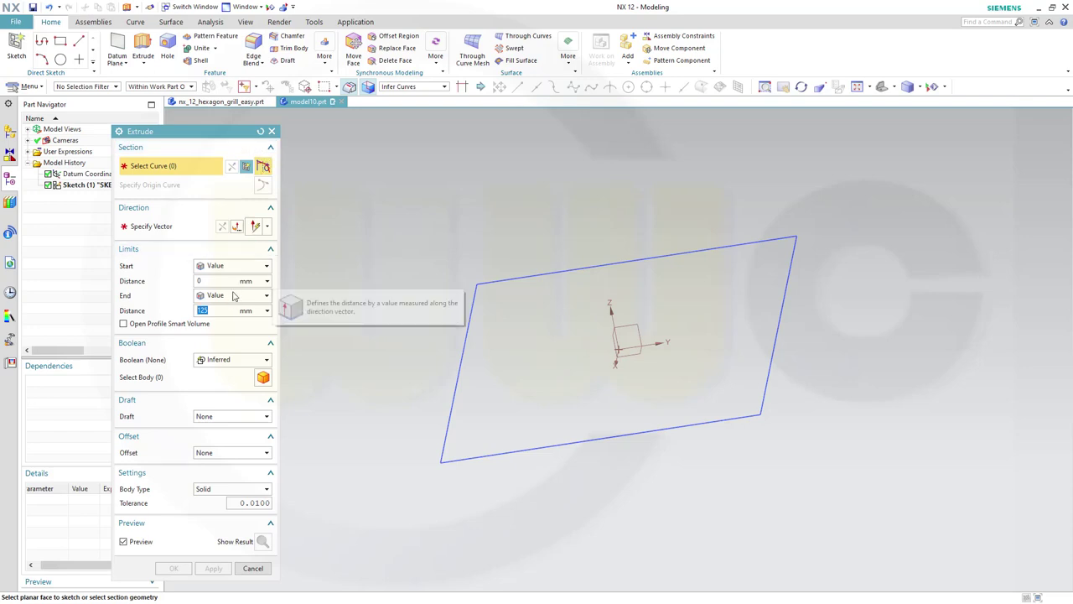
text(2,5)
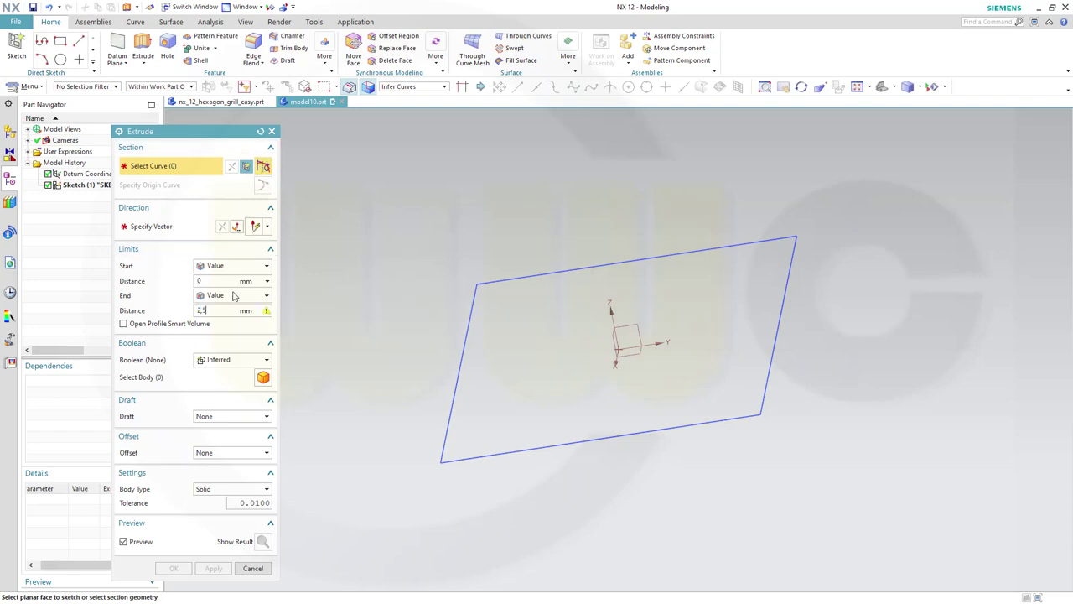
key(BackSpace)
key(BackSpace)
text(.5)
key(Return)
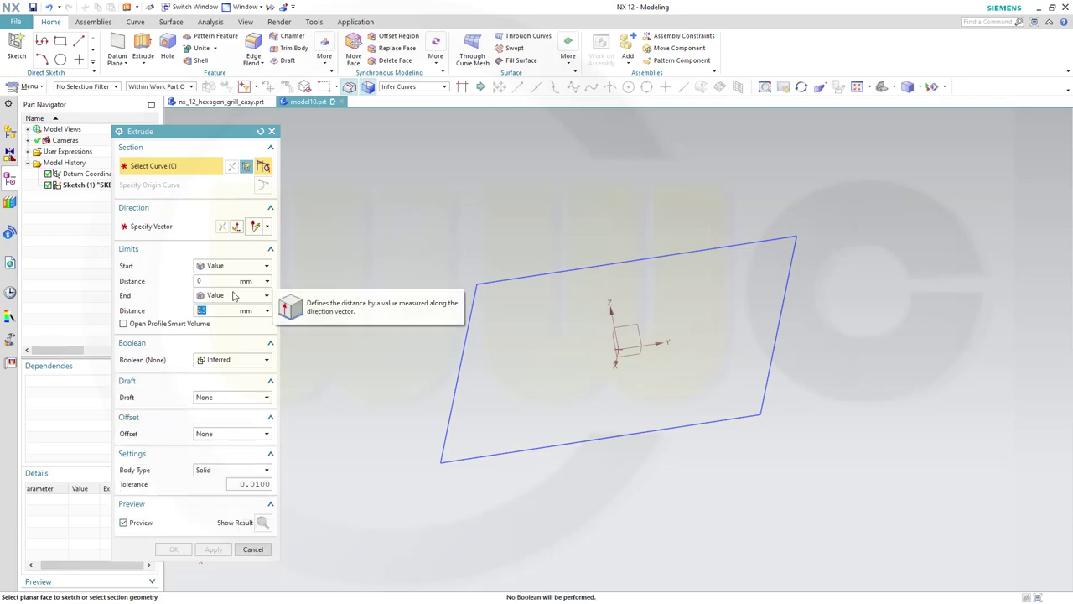
click(457, 364)
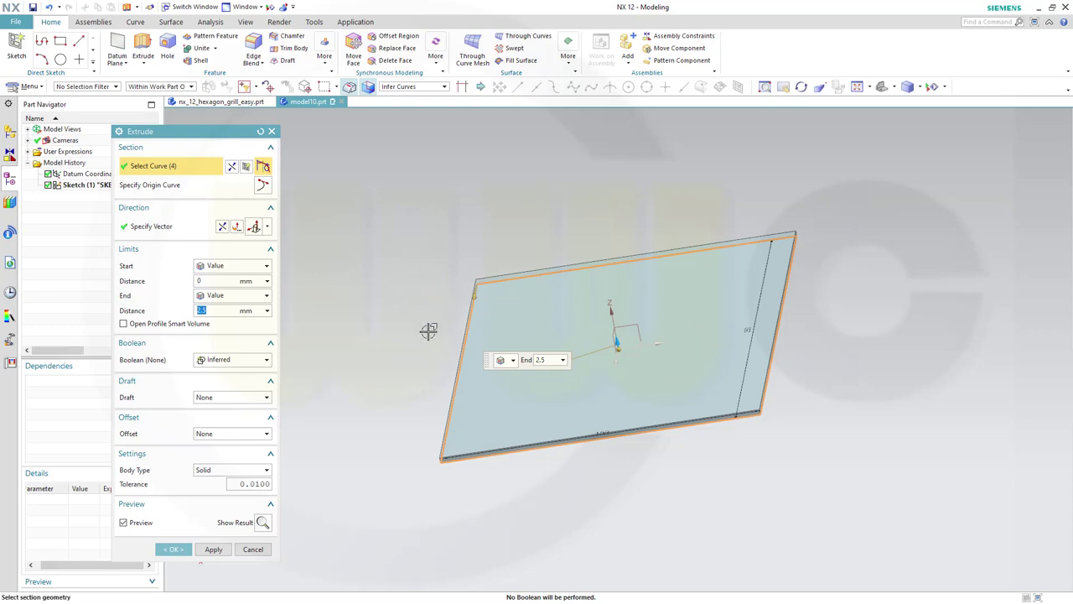
click(174, 549)
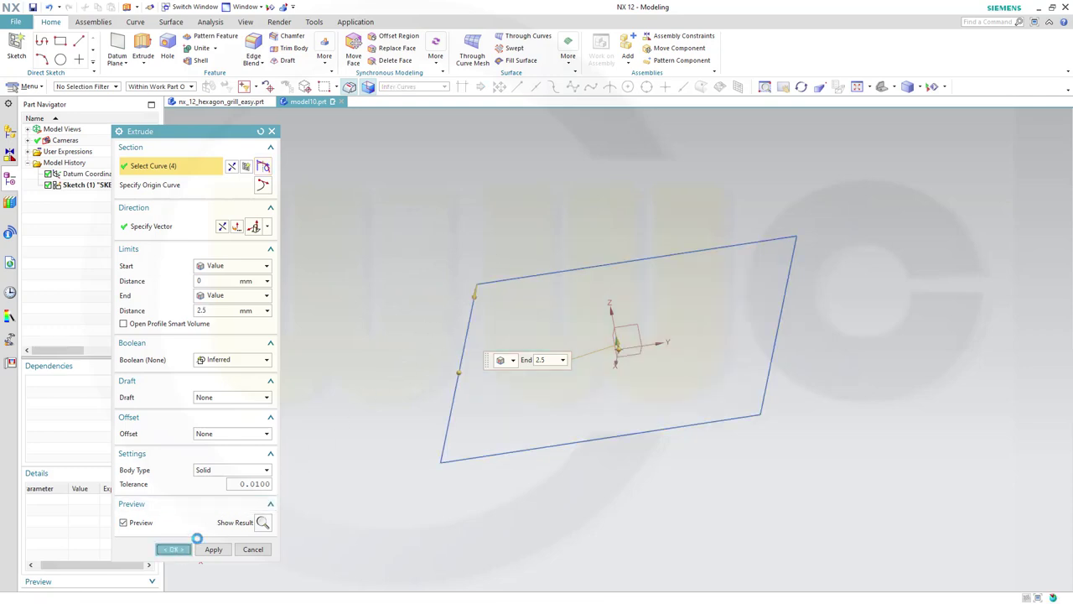
middle_drag(612, 473, 632, 498)
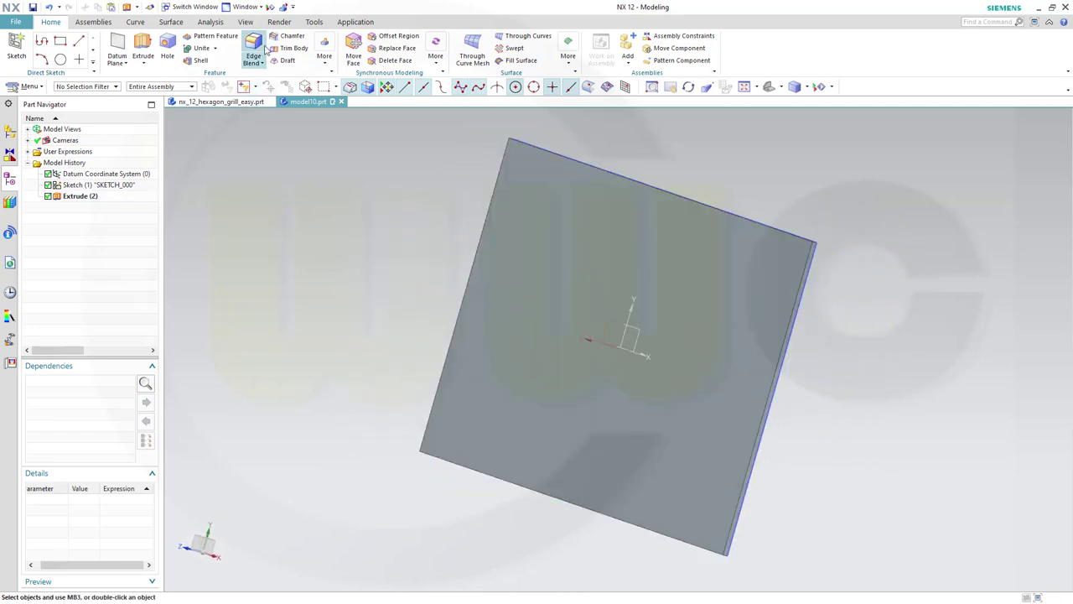
- Start a 20 mm edge blend on the plate's first two vertical corner edges
click(253, 63)
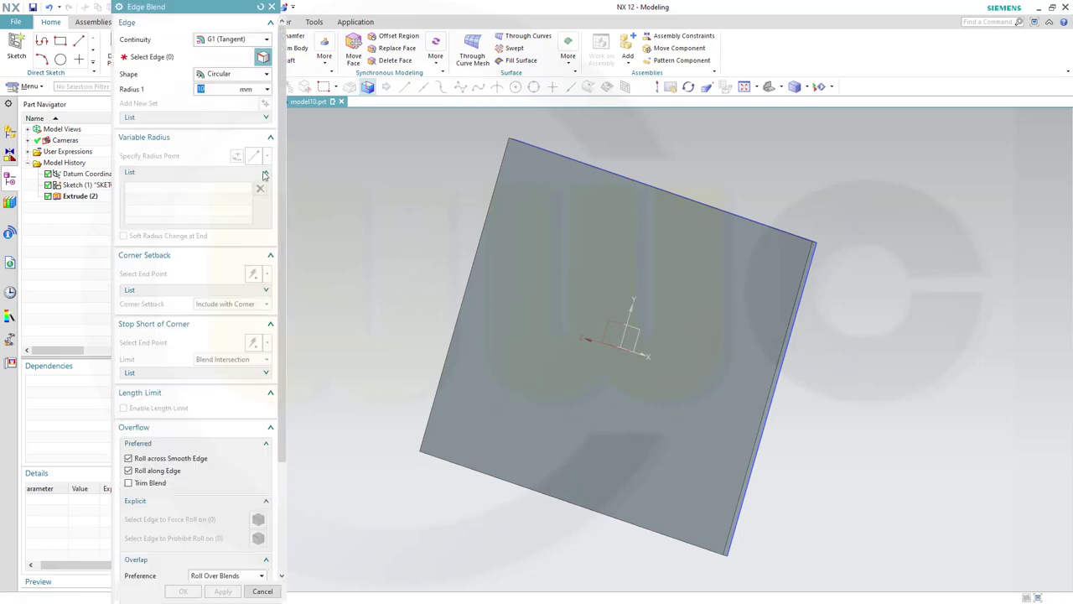
text(20)
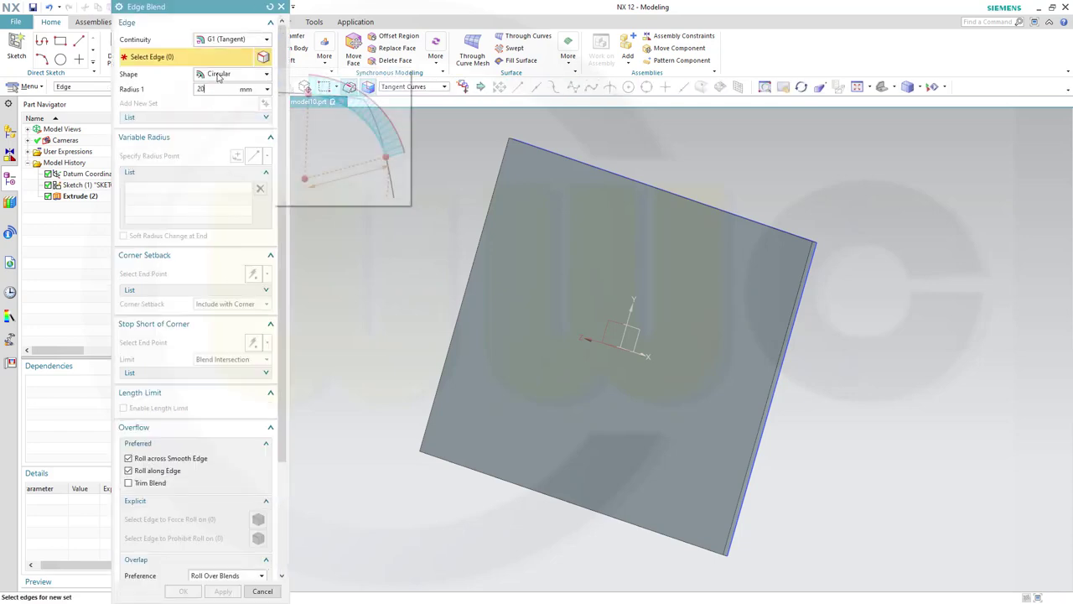
middle_drag(855, 388, 822, 386)
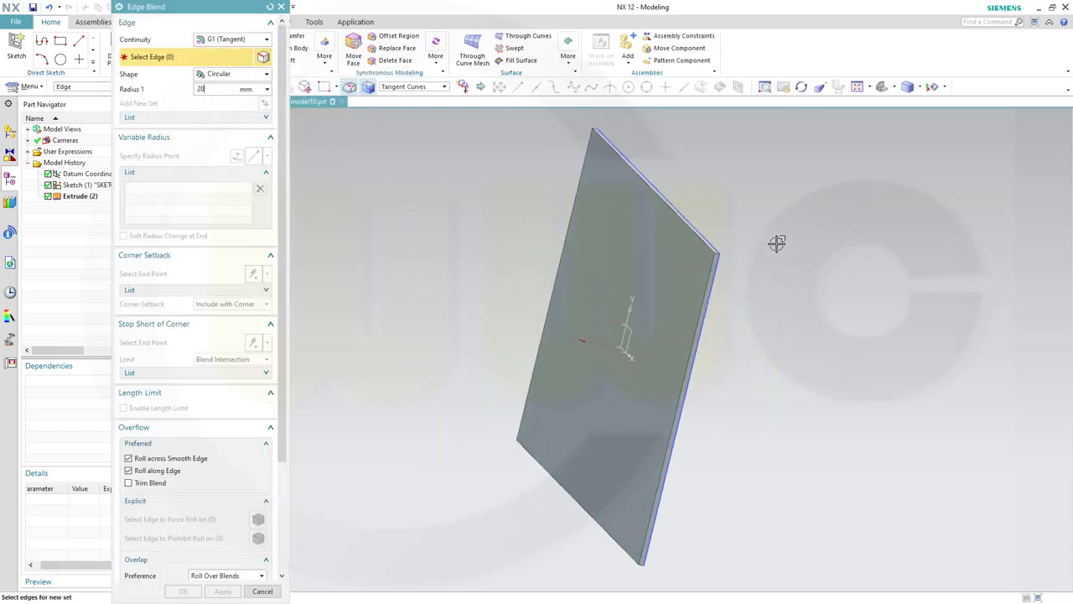
scroll(774, 242, up, 3)
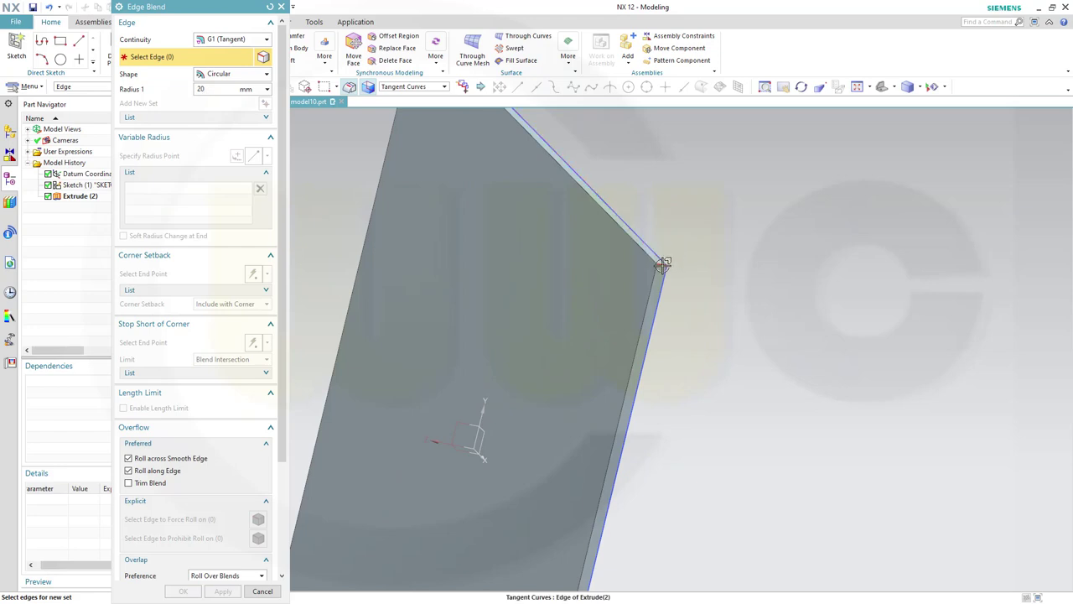
click(662, 264)
scroll(692, 341, down, 3)
middle_drag(712, 534, 646, 456)
scroll(641, 454, up, 4)
middle_drag(578, 402, 643, 434)
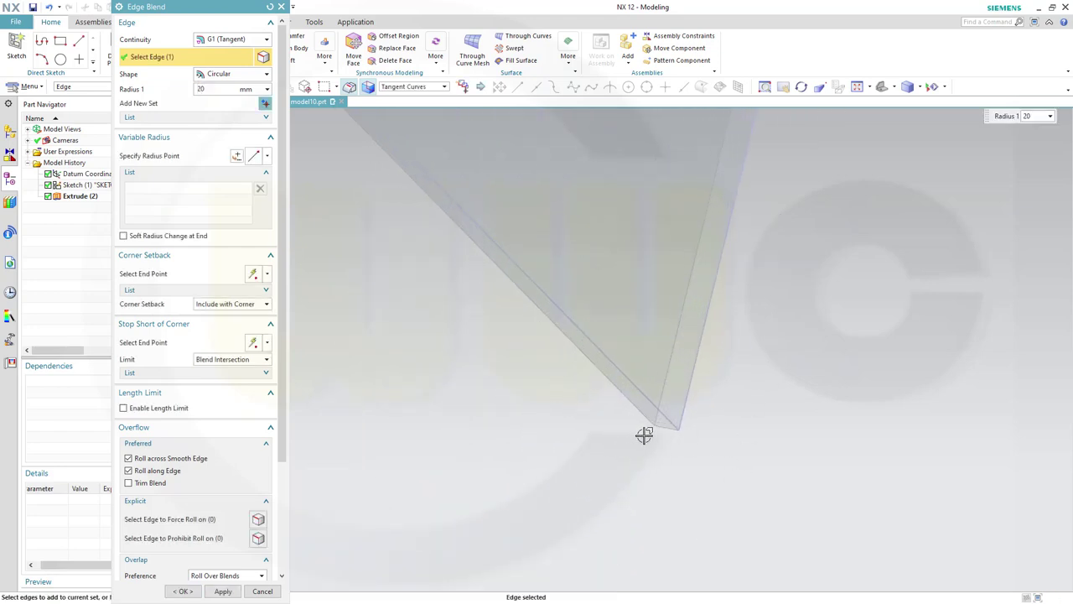
click(668, 431)
- Add the remaining two corner edges and apply the 20 mm blend
middle_drag(578, 383, 452, 246)
scroll(419, 207, up, 5)
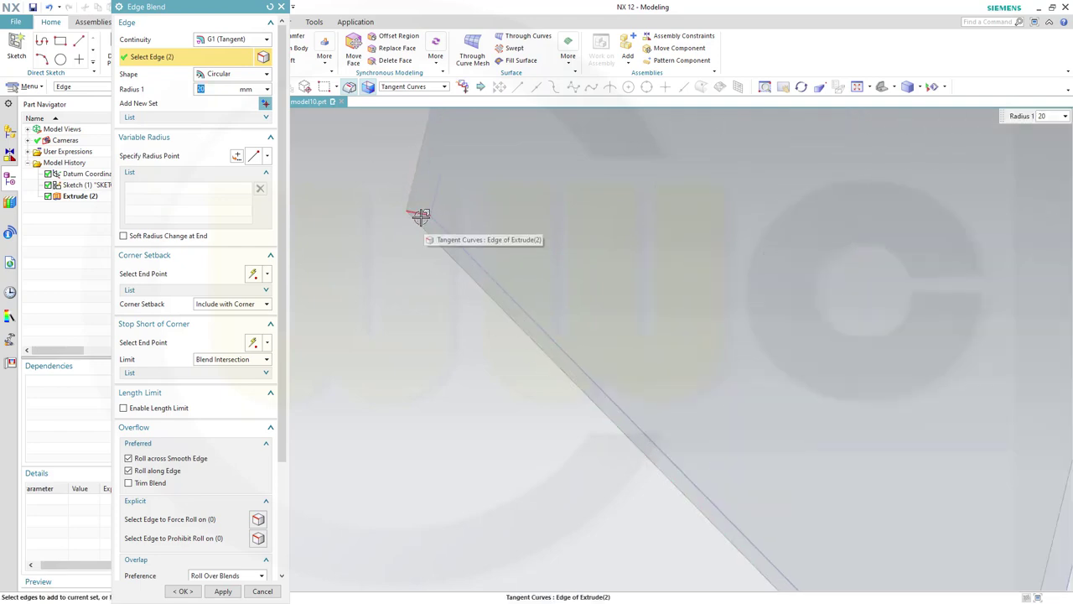
click(423, 217)
scroll(424, 217, down, 3)
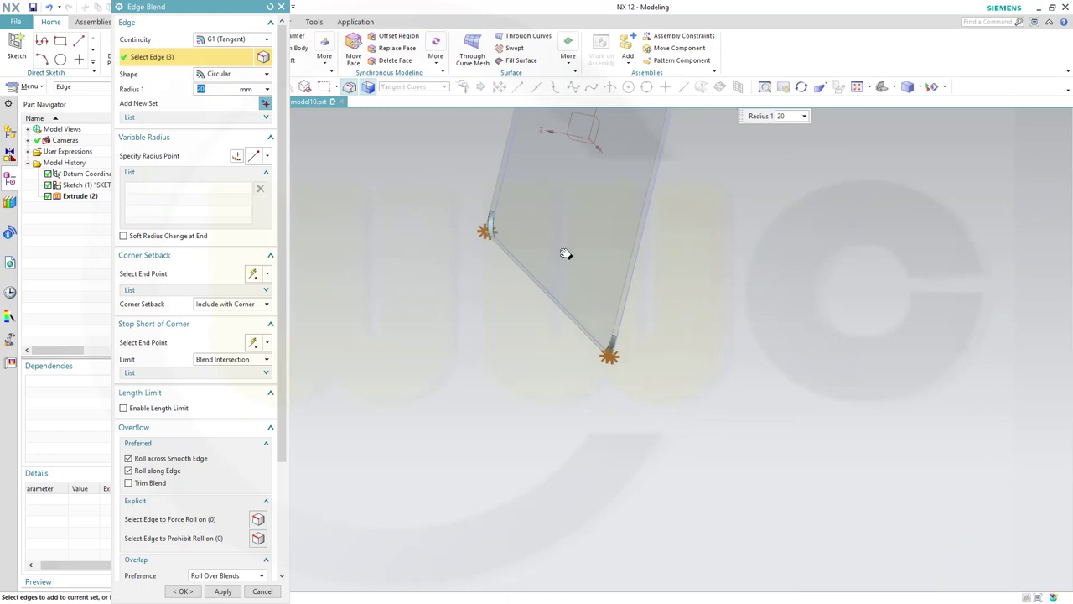
middle_drag(565, 254, 537, 196)
scroll(608, 239, up, 3)
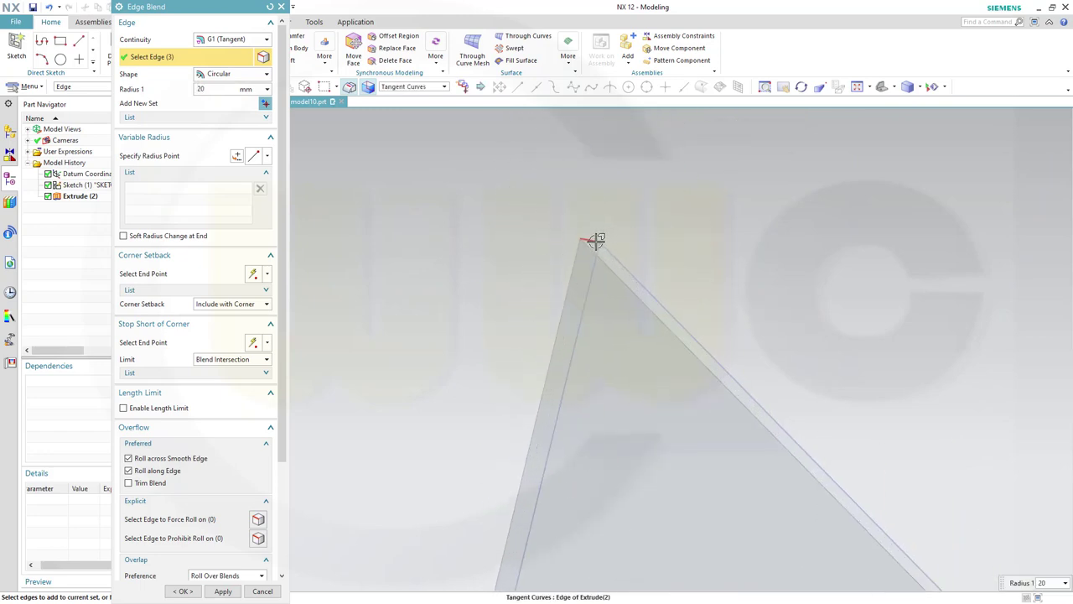
click(593, 238)
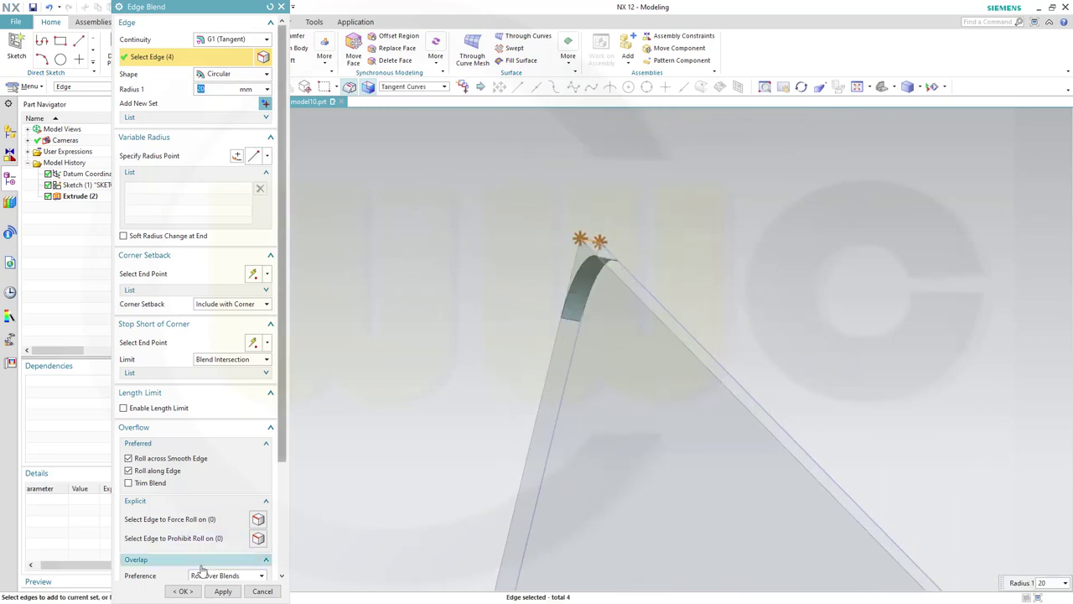
click(184, 591)
- Hide the rectangle sketch and turn the plate to a face-on view
middle_drag(632, 438, 662, 434)
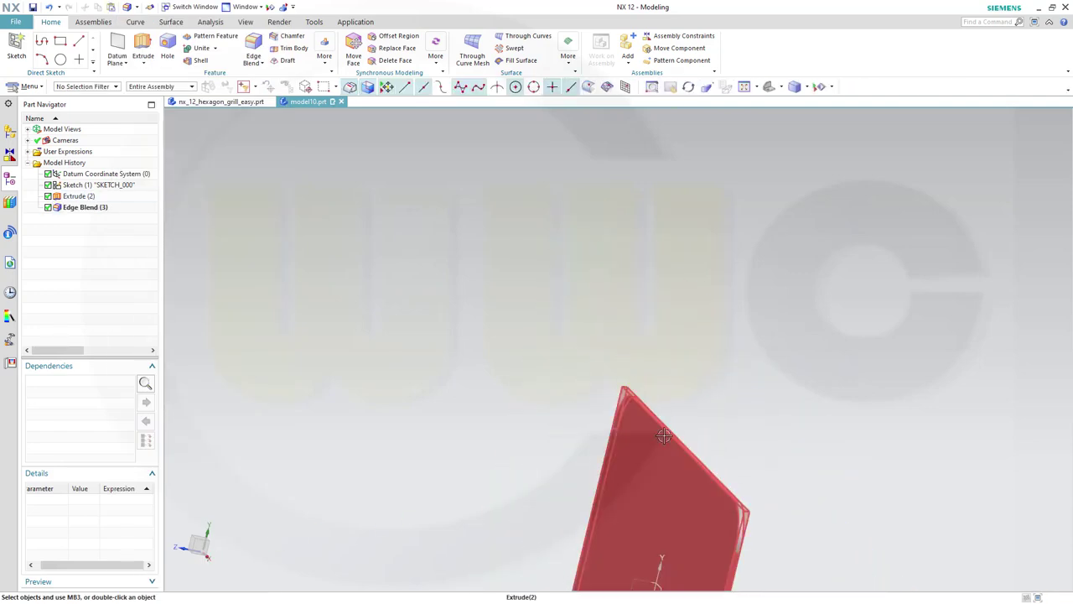
right_click(125, 186)
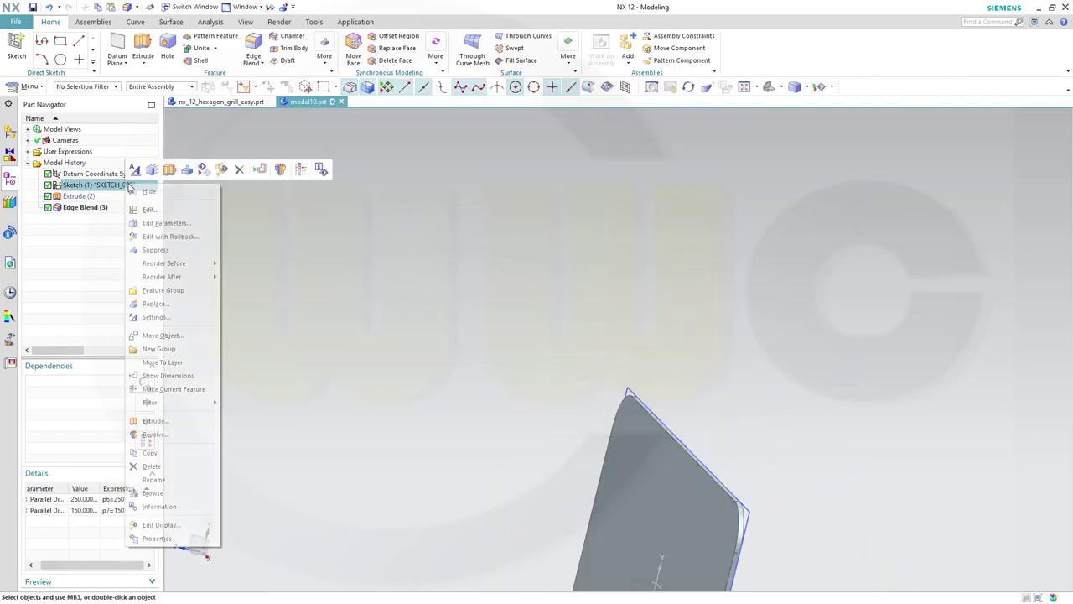
click(149, 193)
mouse_move(889, 361)
middle_down()
mouse_move(669, 377)
mouse_move(630, 261)
mouse_move(448, 331)
mouse_move(503, 311)
mouse_move(604, 302)
mouse_move(551, 290)
mouse_move(551, 274)
middle_up()
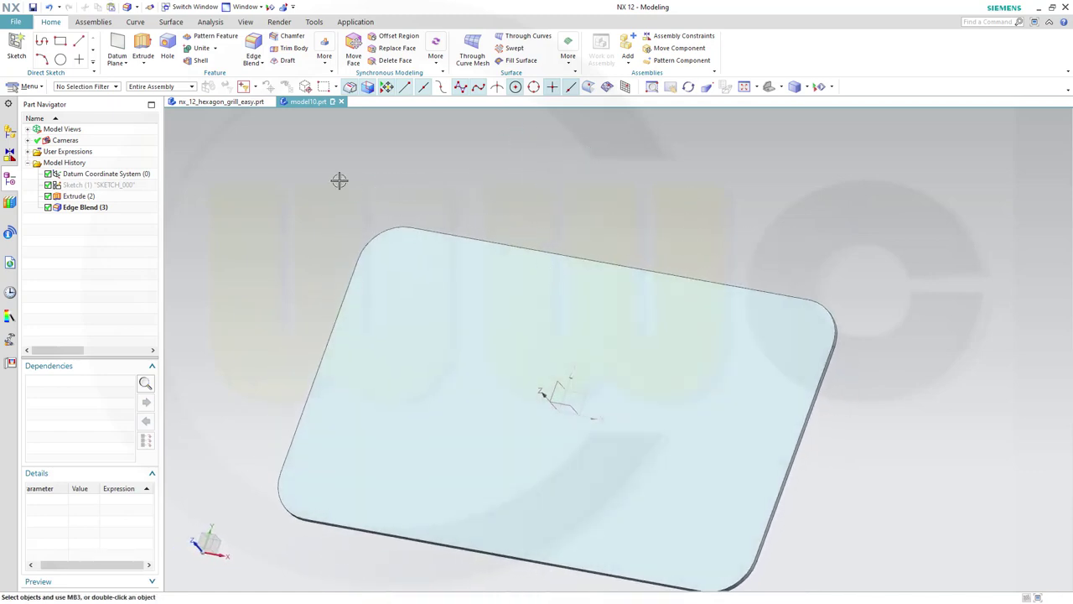
- Shell the plate with the top face removed, 10 mm walls and a 0.5 mm bottom face
click(201, 62)
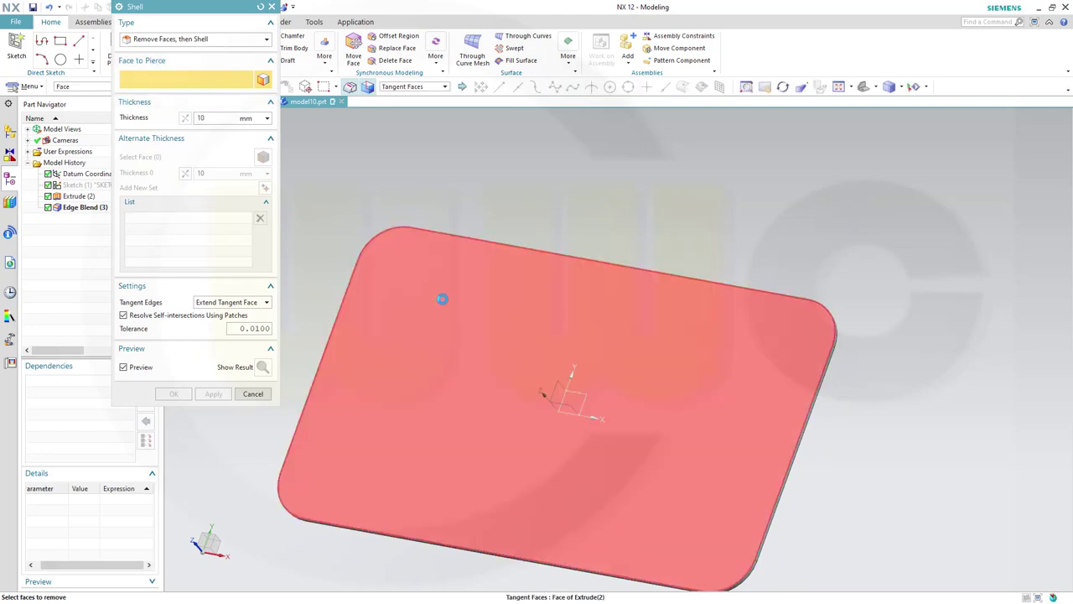
click(443, 300)
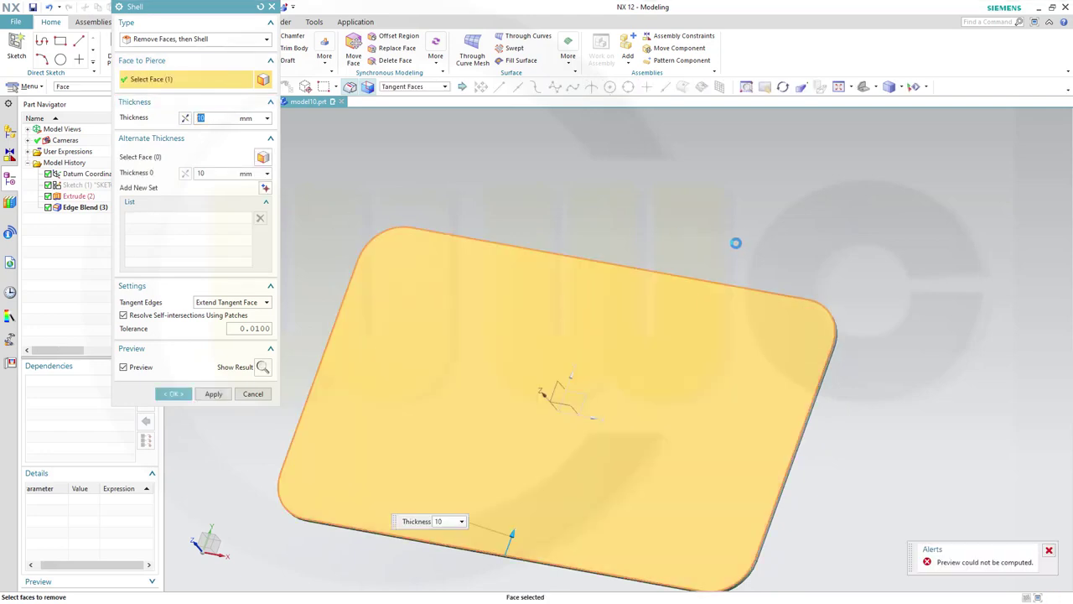
middle_drag(789, 275, 604, 237)
click(209, 171)
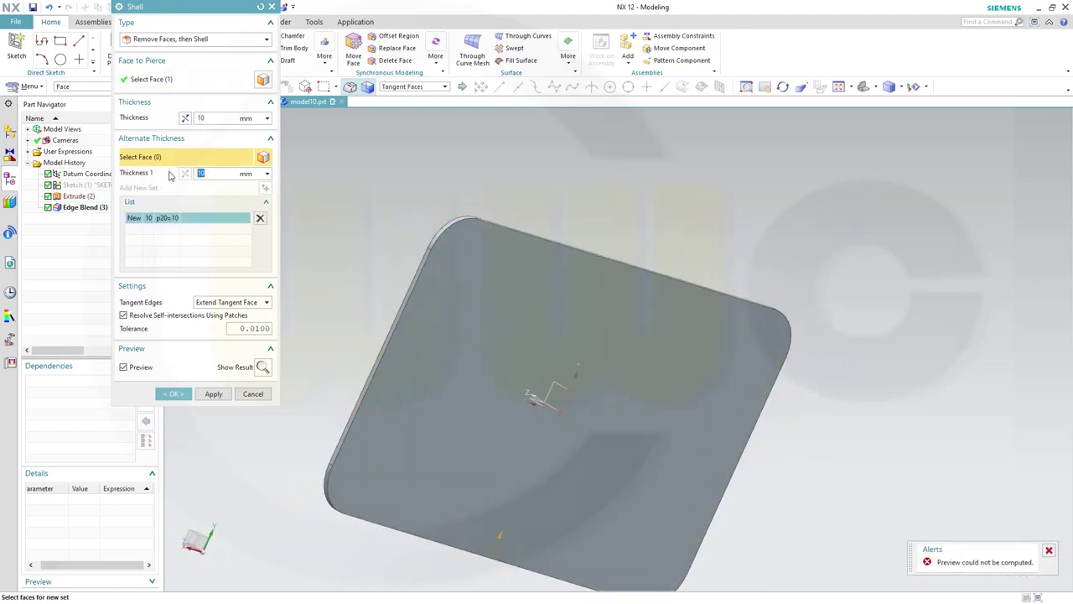
text(0.5)
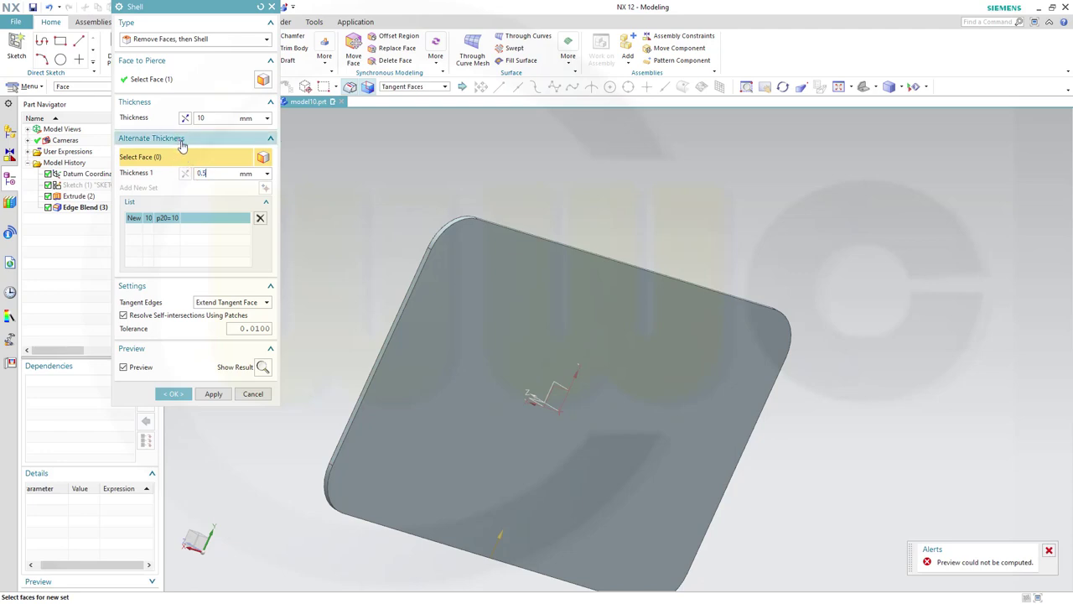
click(451, 352)
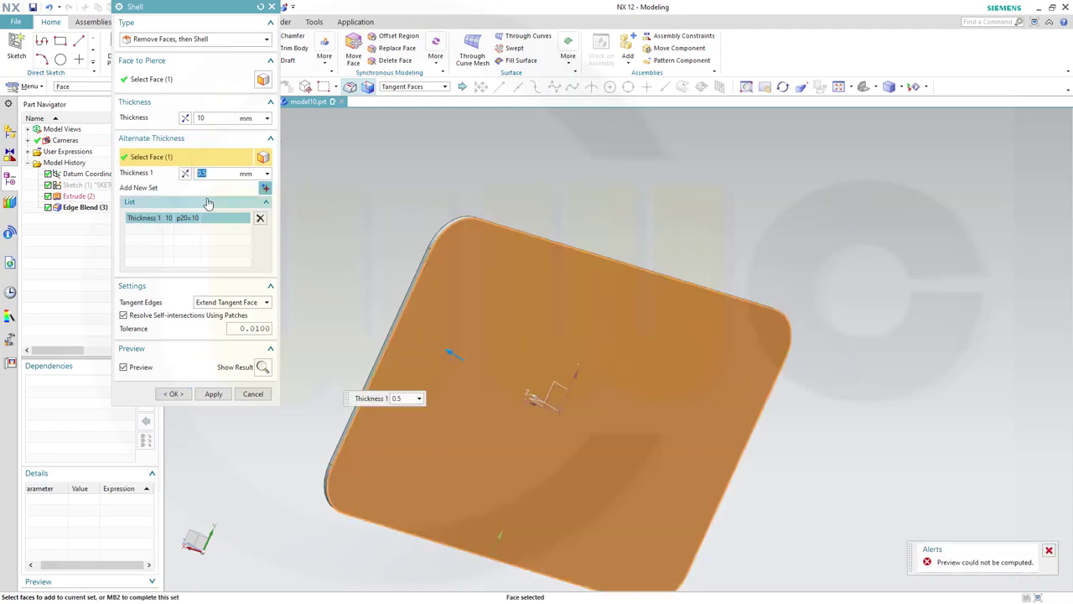
click(175, 395)
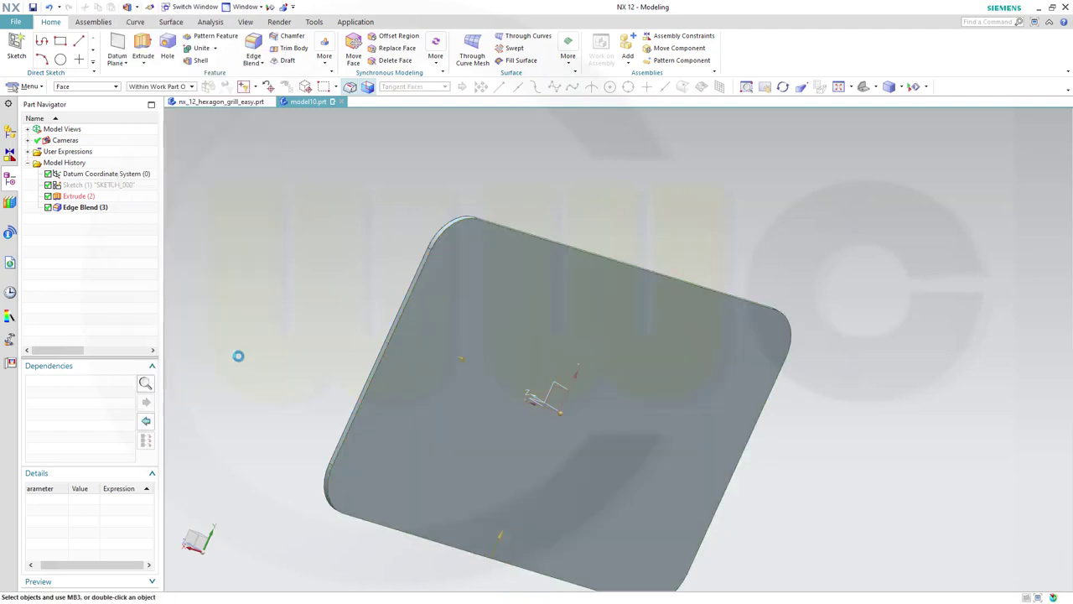
middle_drag(338, 285, 477, 333)
middle_drag(430, 385, 423, 312)
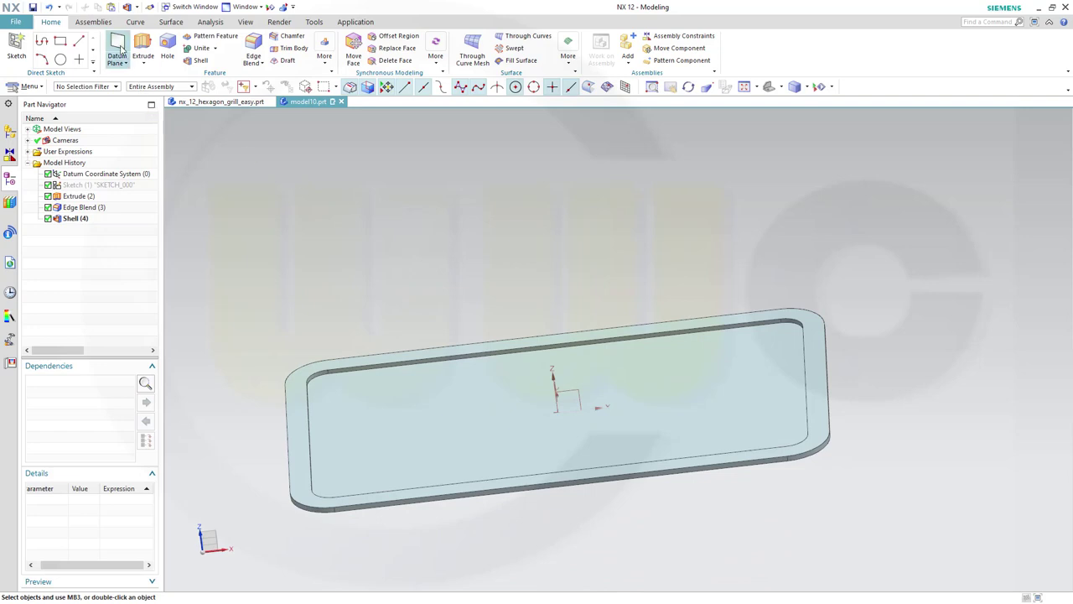
- Create a datum plane at a distance of 2 mm from the datum CSYS XY plane
middle_drag(558, 285, 514, 310)
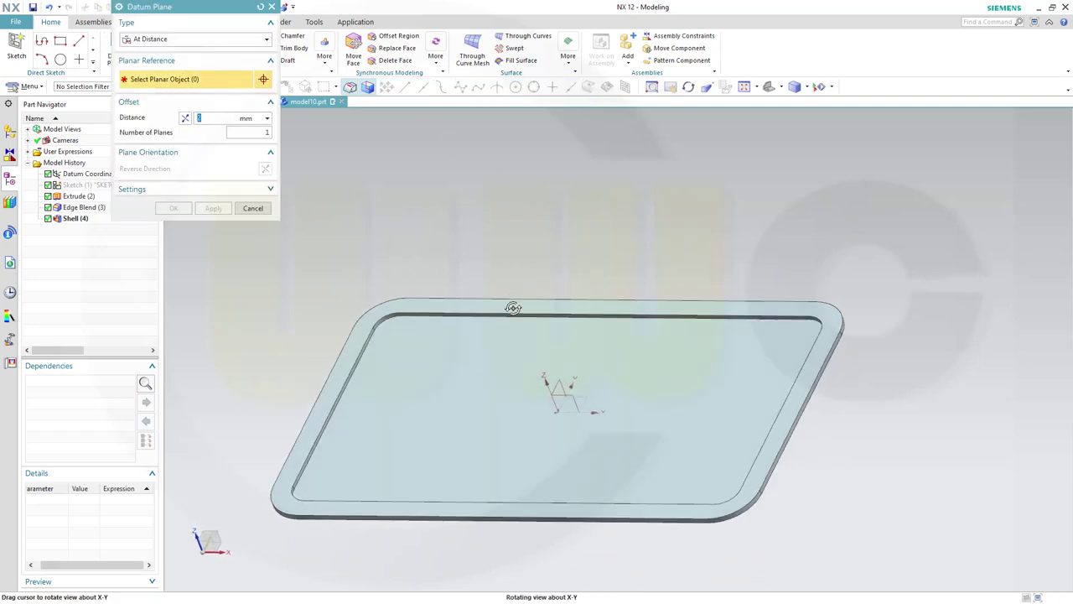
click(578, 398)
middle_drag(481, 240, 496, 211)
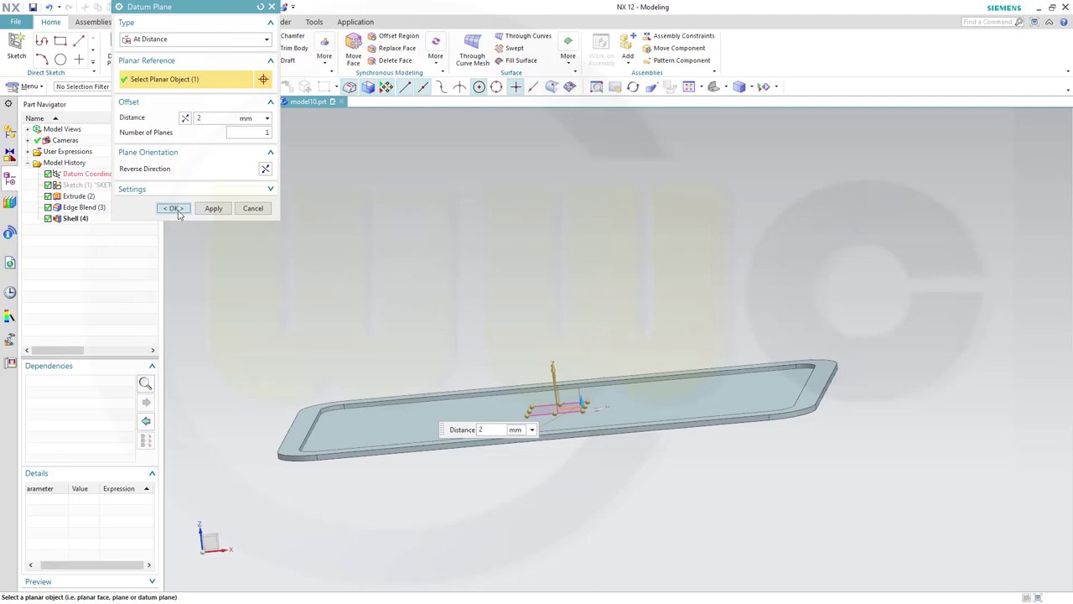
click(174, 208)
middle_drag(546, 250, 559, 275)
click(16, 46)
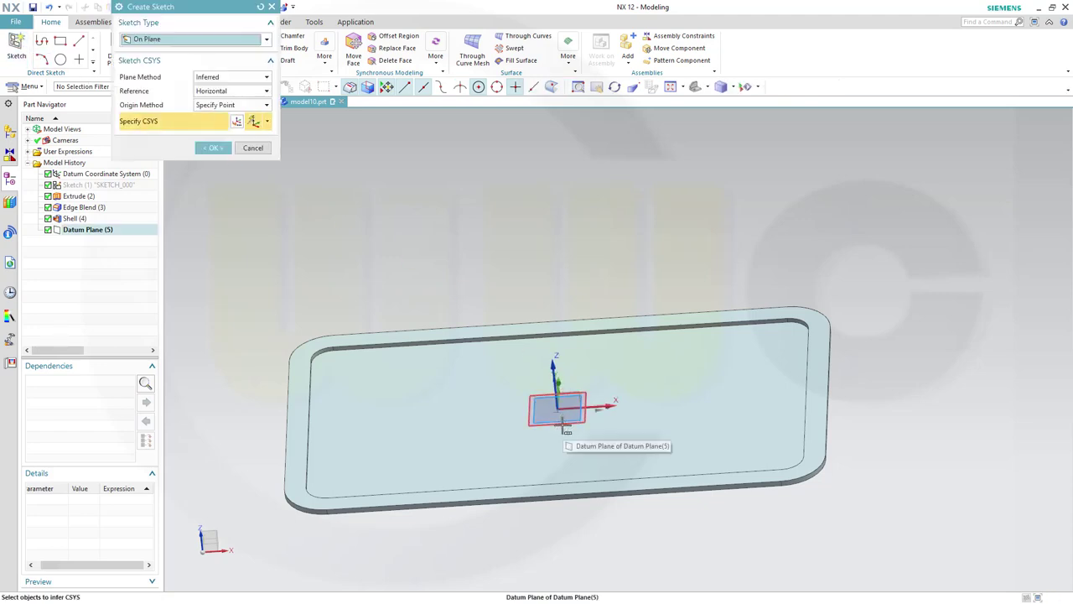
- Start a sketch on Datum Plane (5) and draw a six-sided polygon right of the origin
click(117, 229)
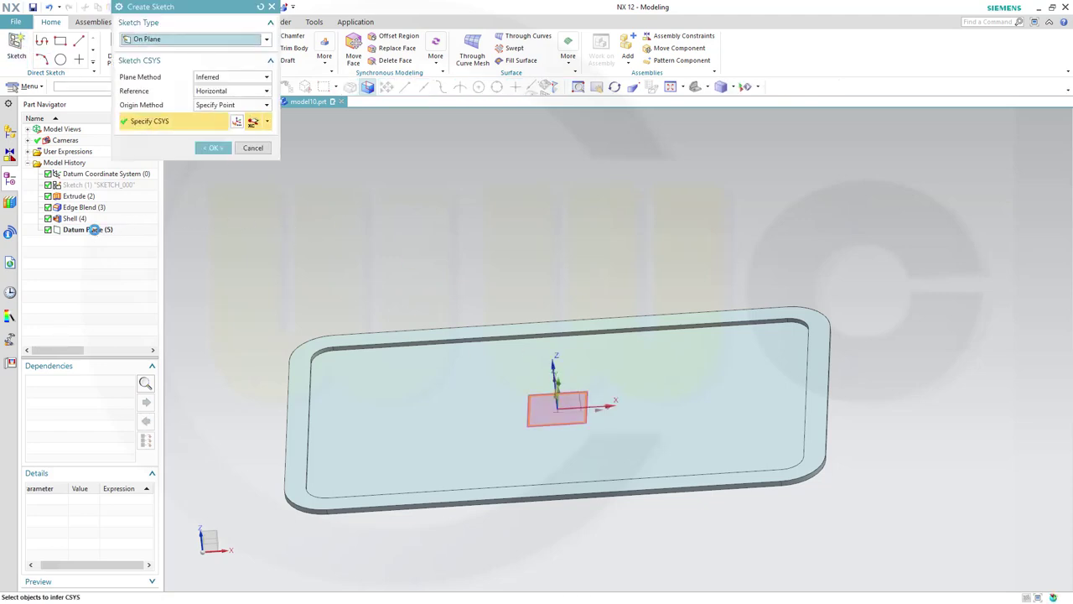
click(213, 148)
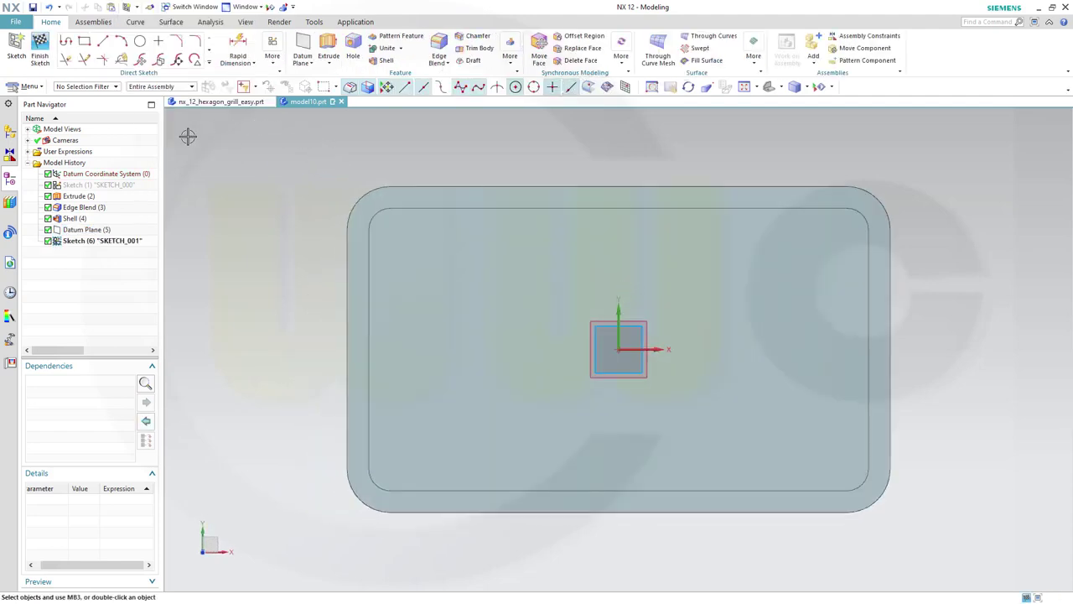
click(210, 63)
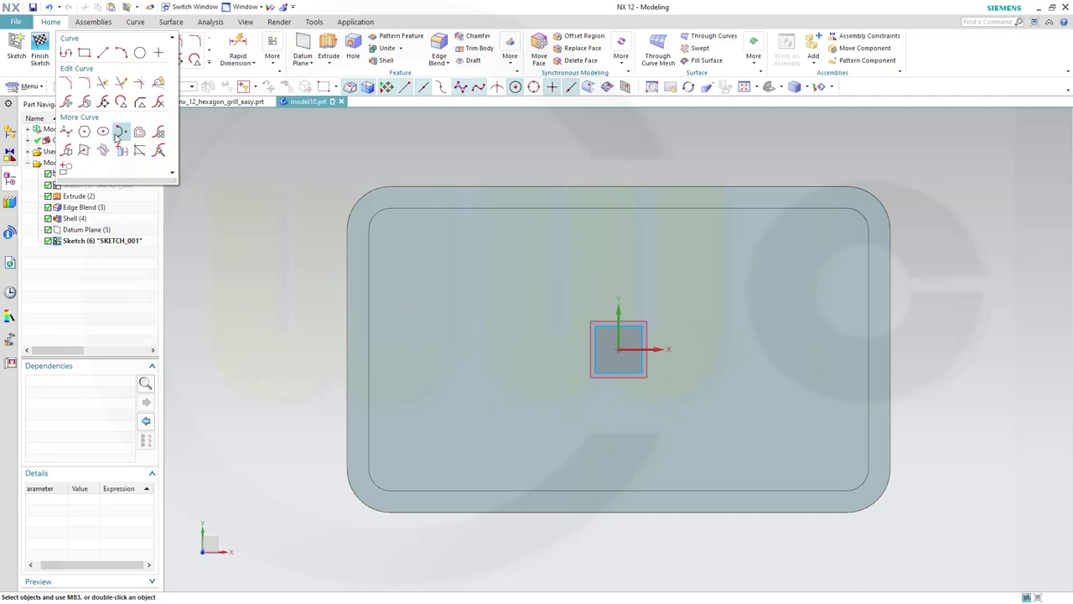
click(84, 132)
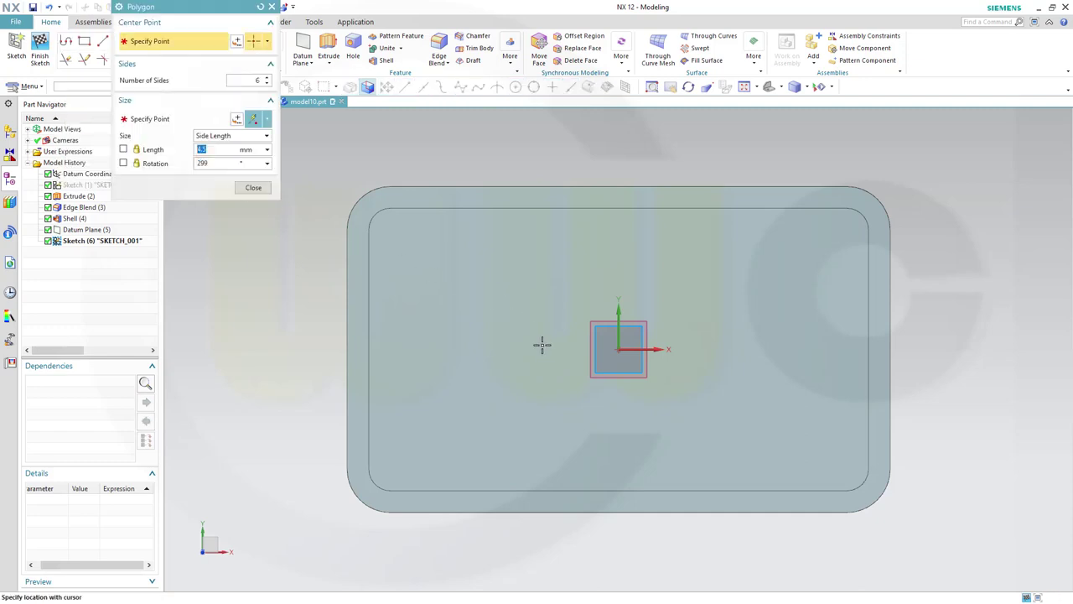
click(692, 375)
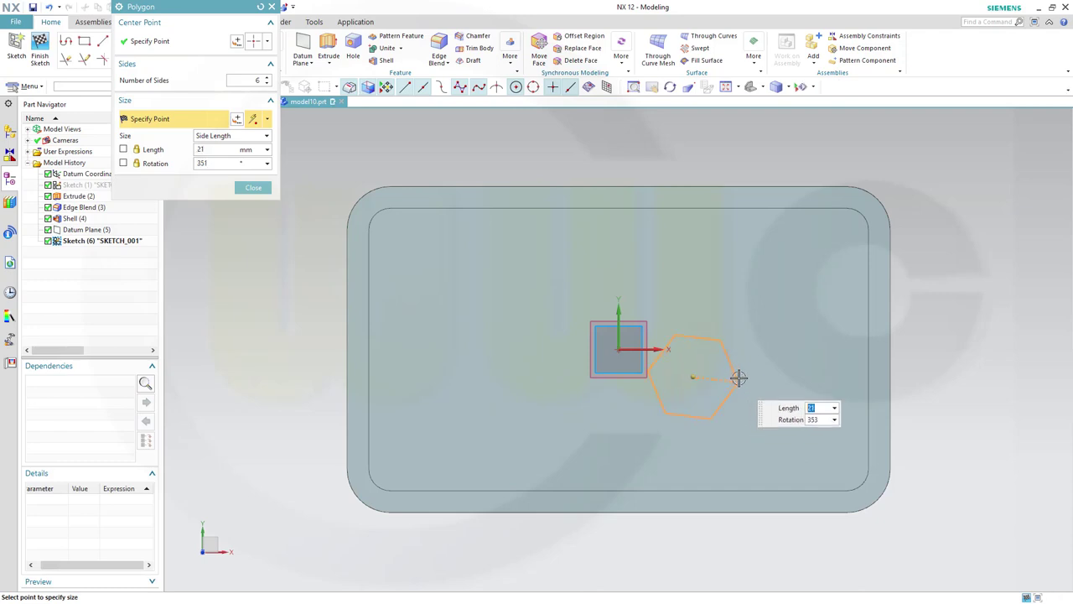
click(737, 375)
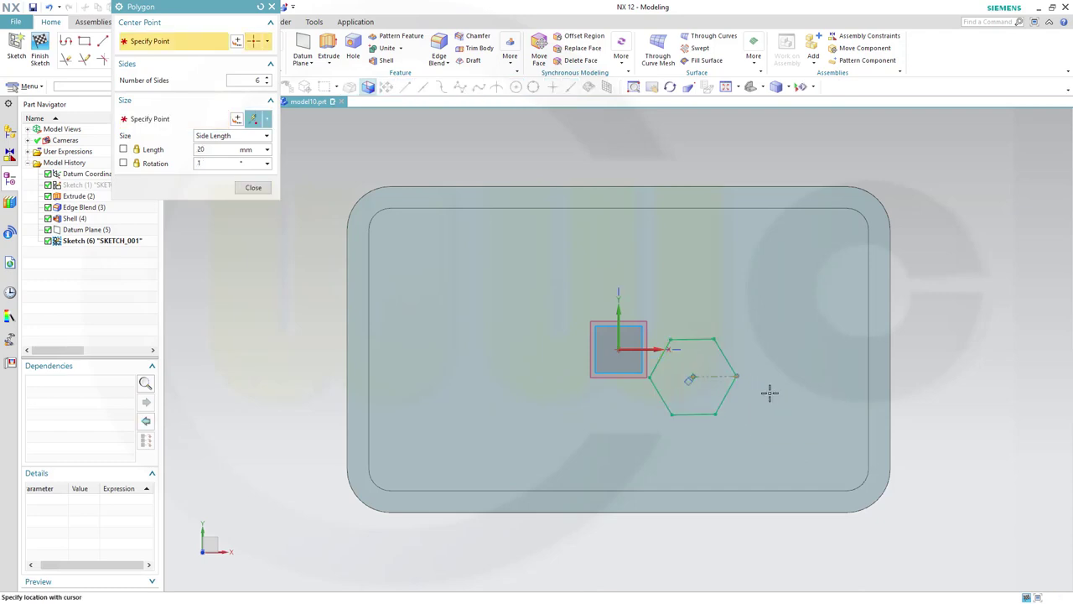
key(Escape)
- Constrain the hexagon's top edge to be horizontal
scroll(788, 399, up, 3)
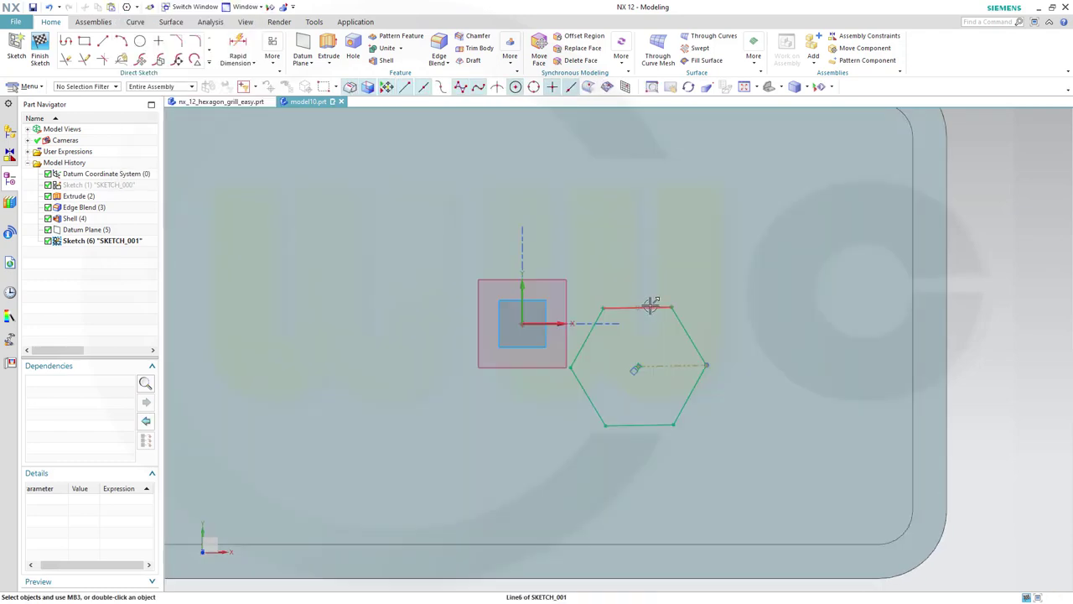
click(651, 306)
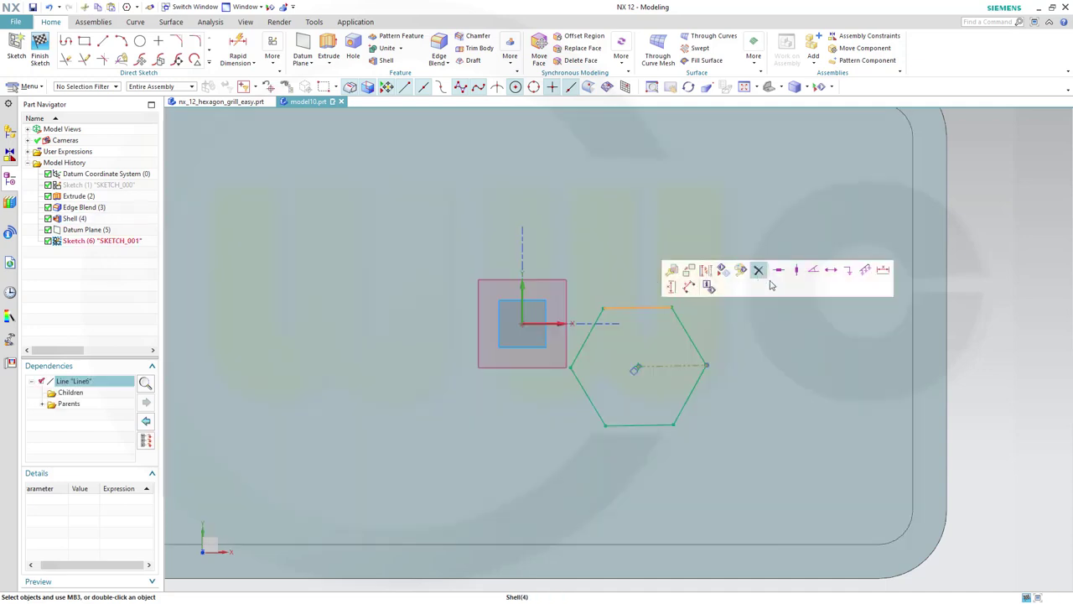
click(779, 272)
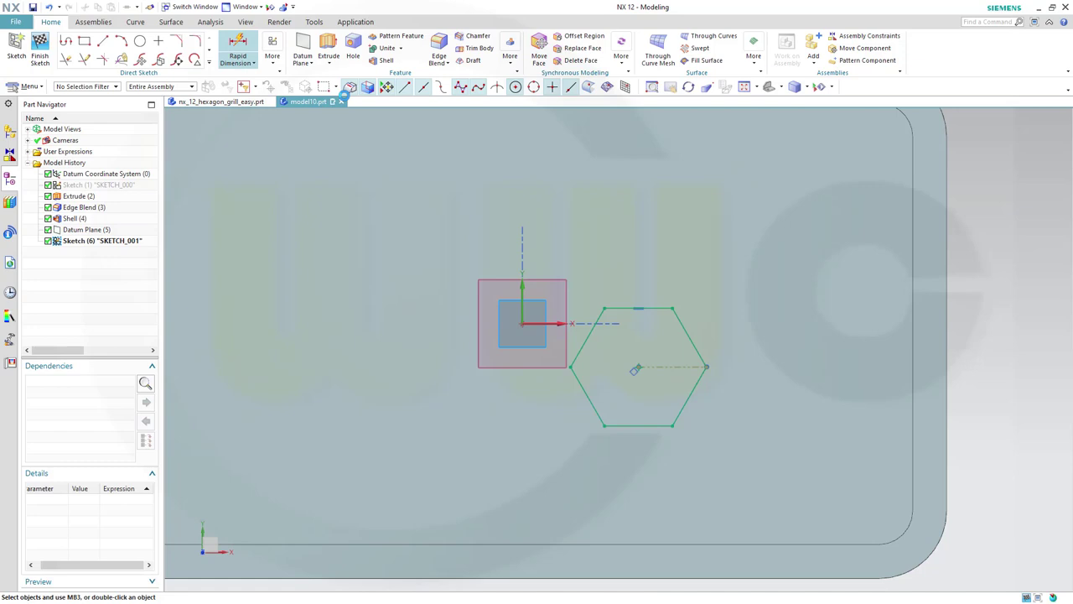
- Dimension the hexagon's top-to-bottom edge distance to 15 mm
click(238, 50)
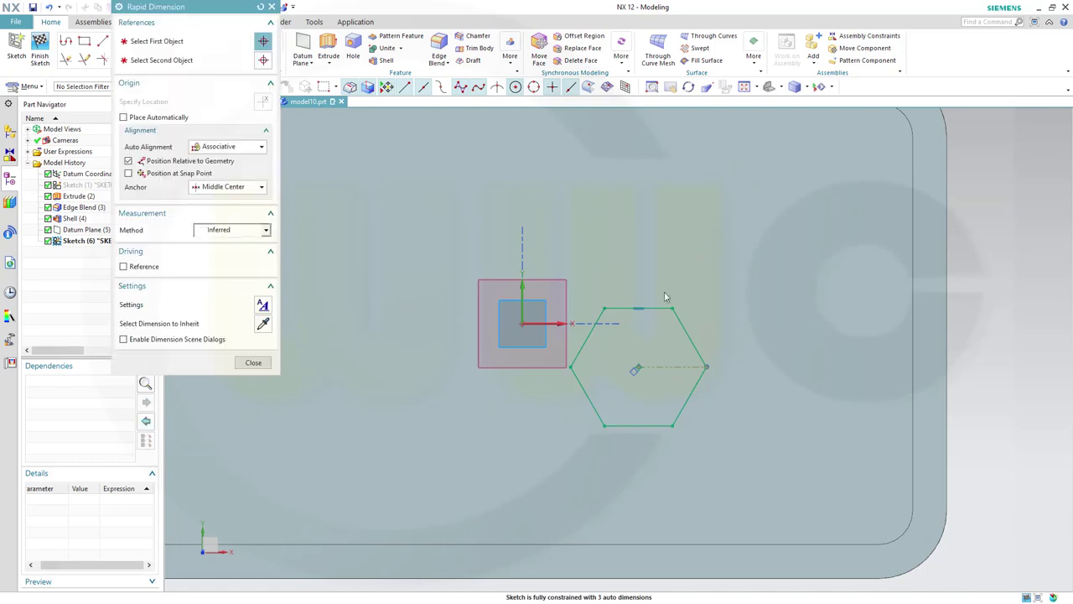
click(655, 307)
click(655, 426)
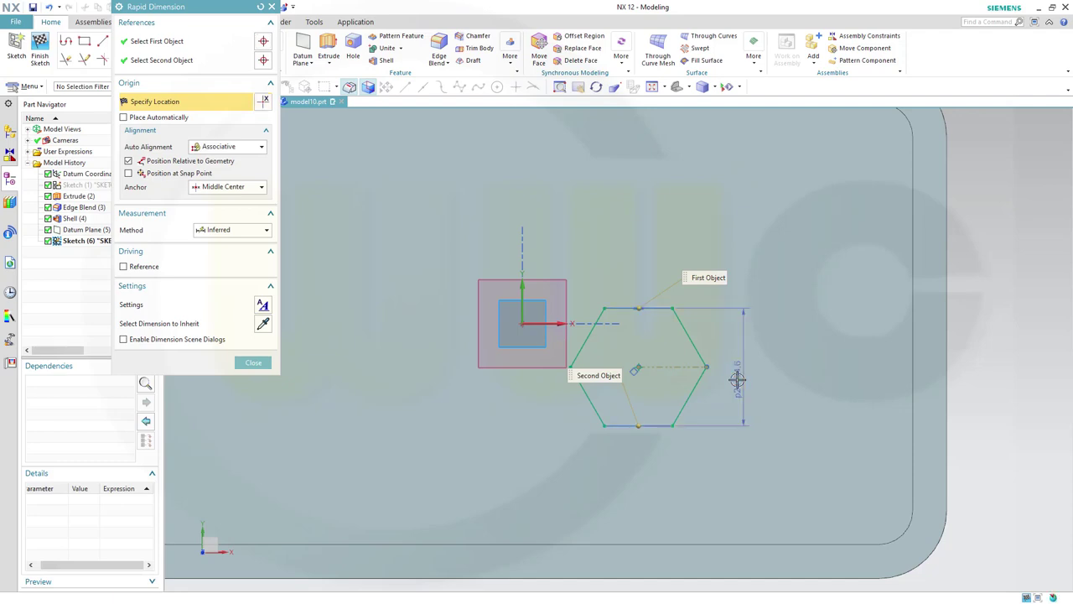
click(737, 380)
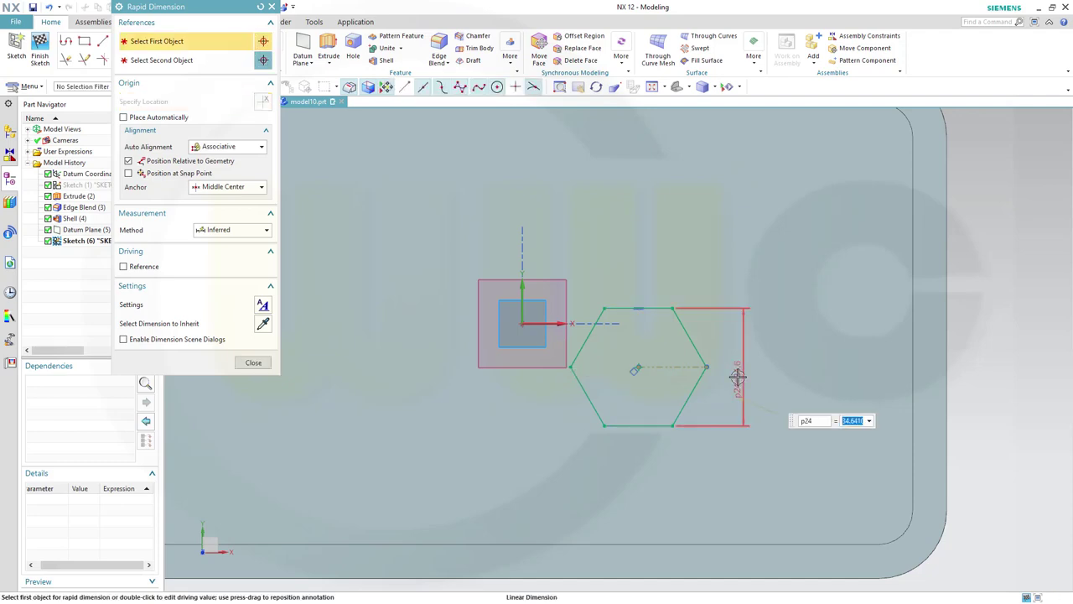
text(15)
key(Return)
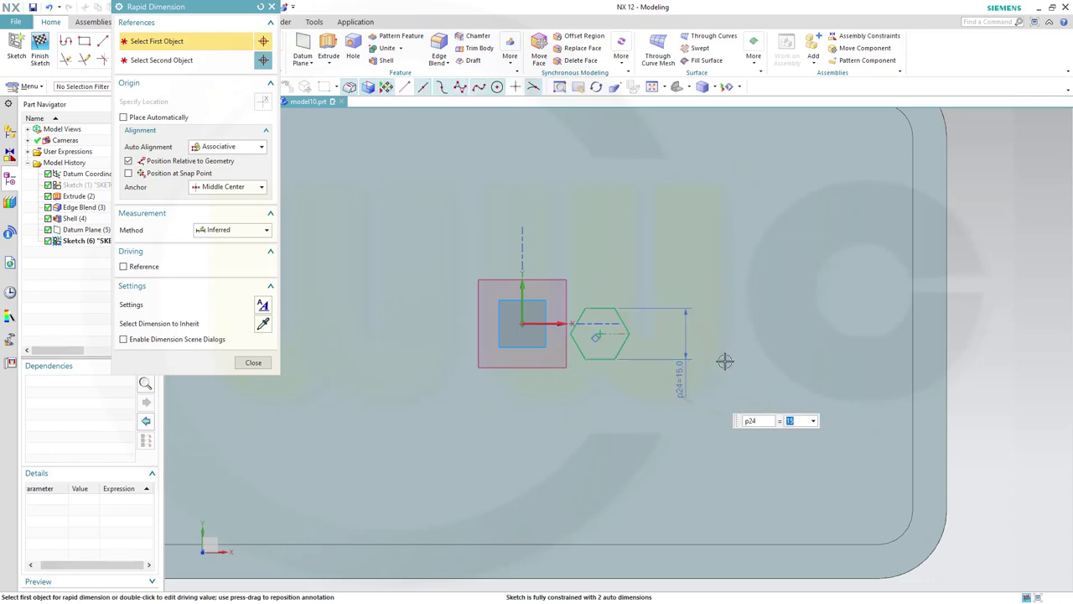
click(254, 362)
- Make the hexagon's centre point coincident with the sketch origin
scroll(575, 371, up, 1)
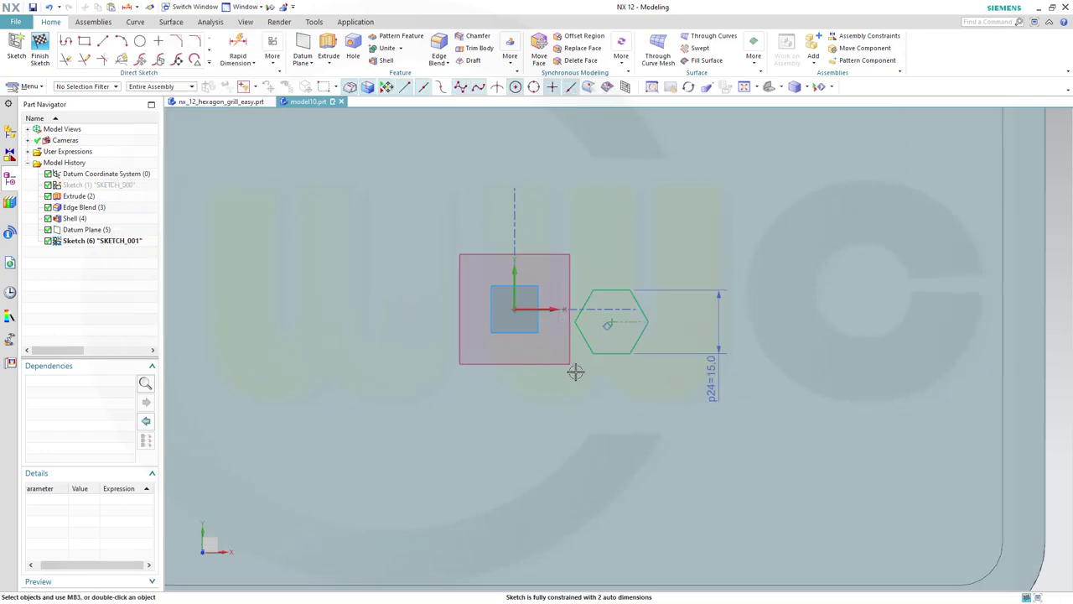
click(611, 324)
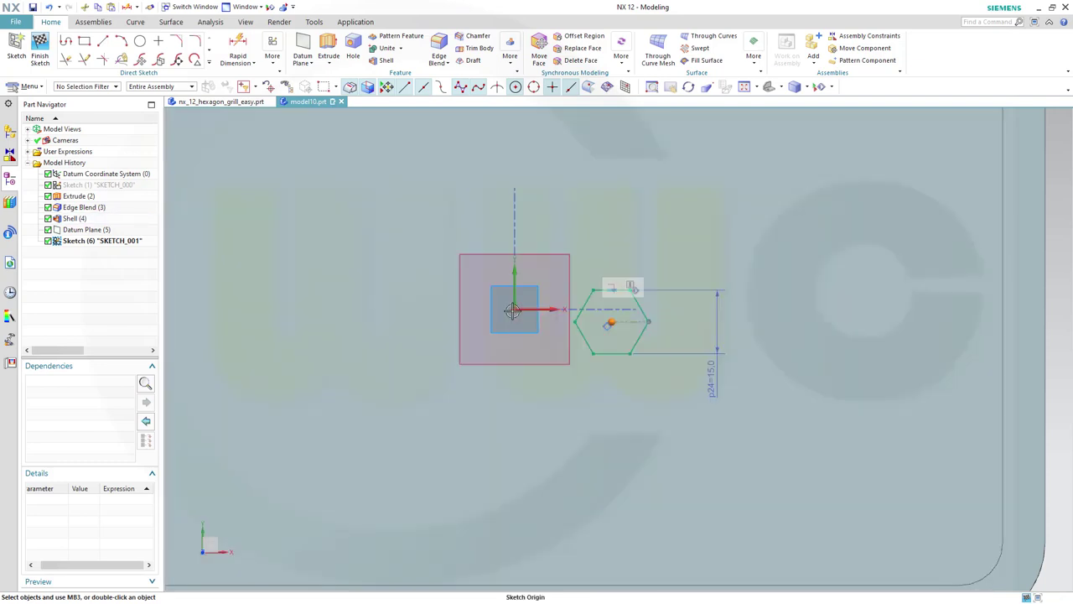
click(514, 310)
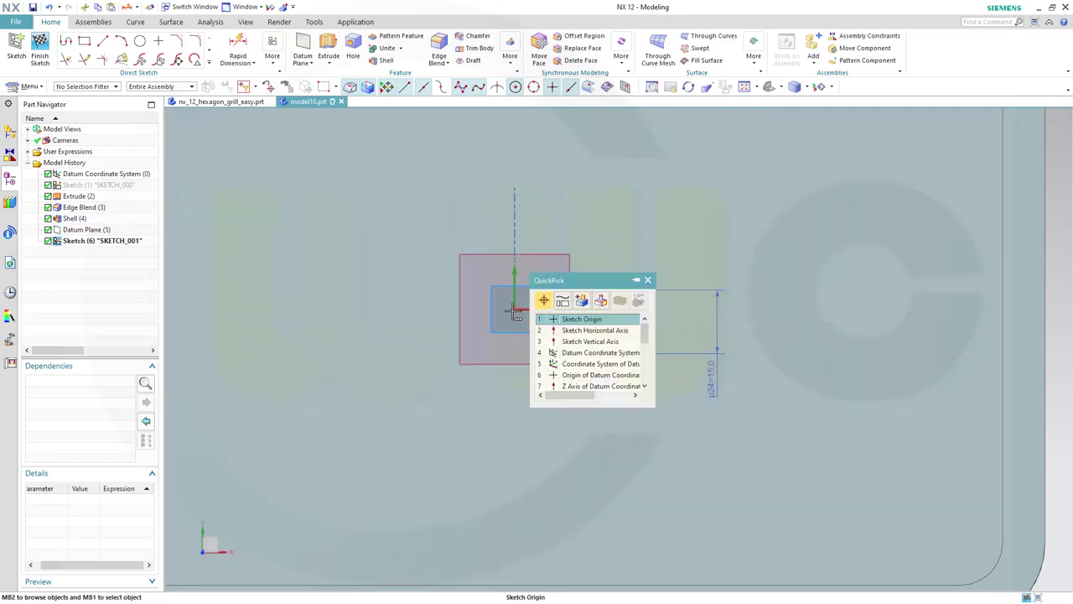
click(561, 321)
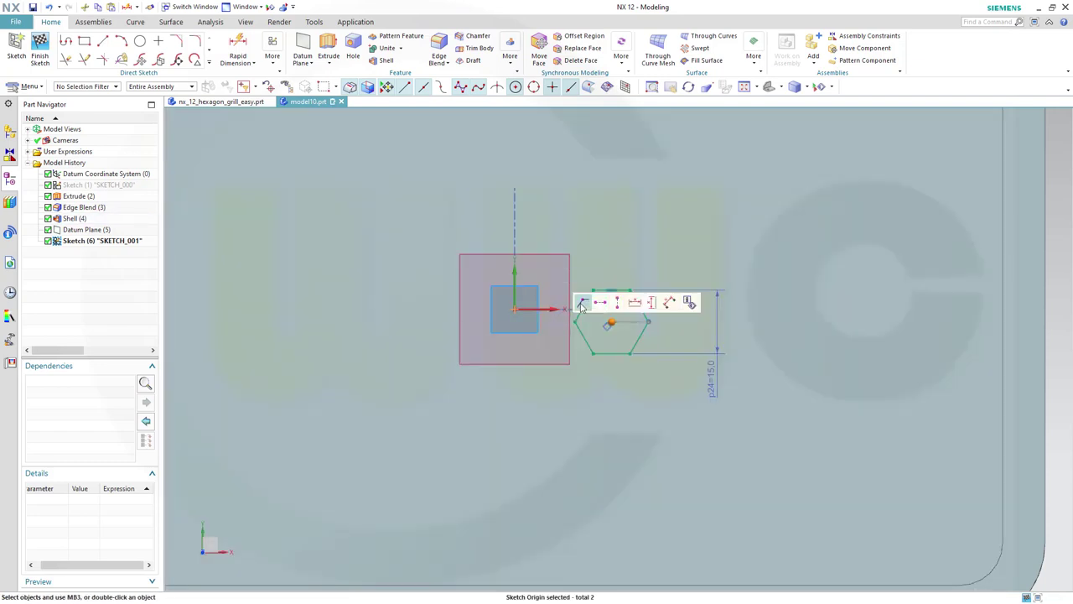
click(583, 306)
scroll(554, 327, up, 2)
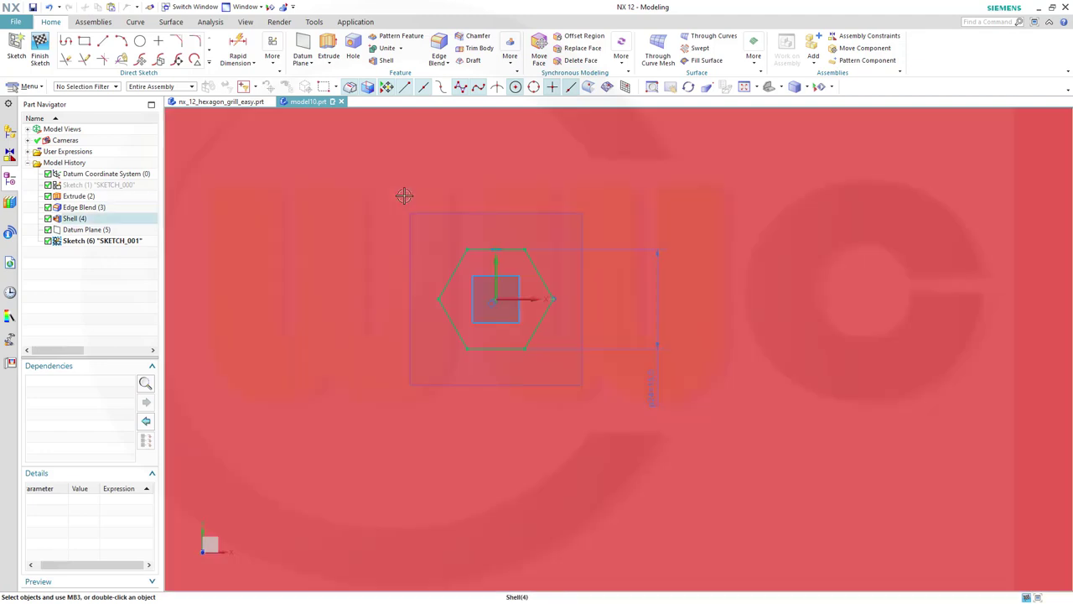
scroll(559, 322, down, 2)
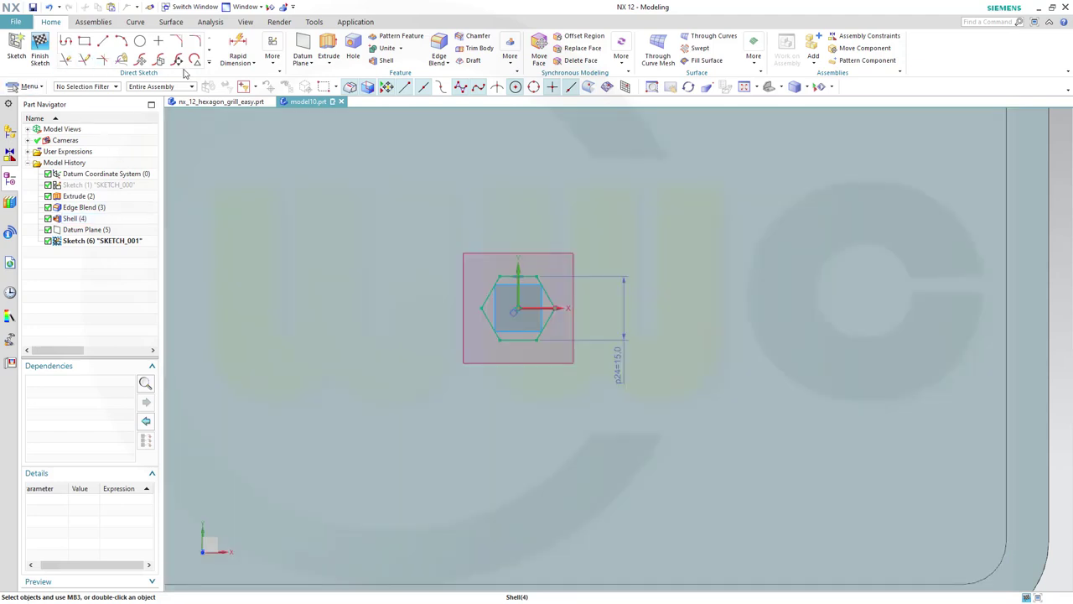
- Draw a second six-sided polygon up and to the right of the first hexagon
click(208, 63)
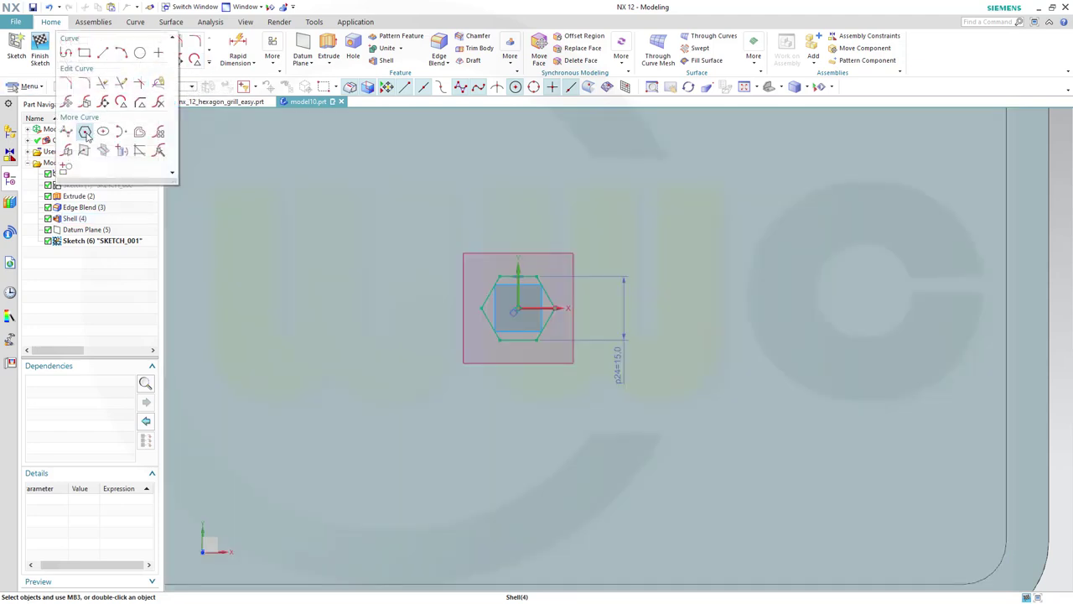
click(85, 132)
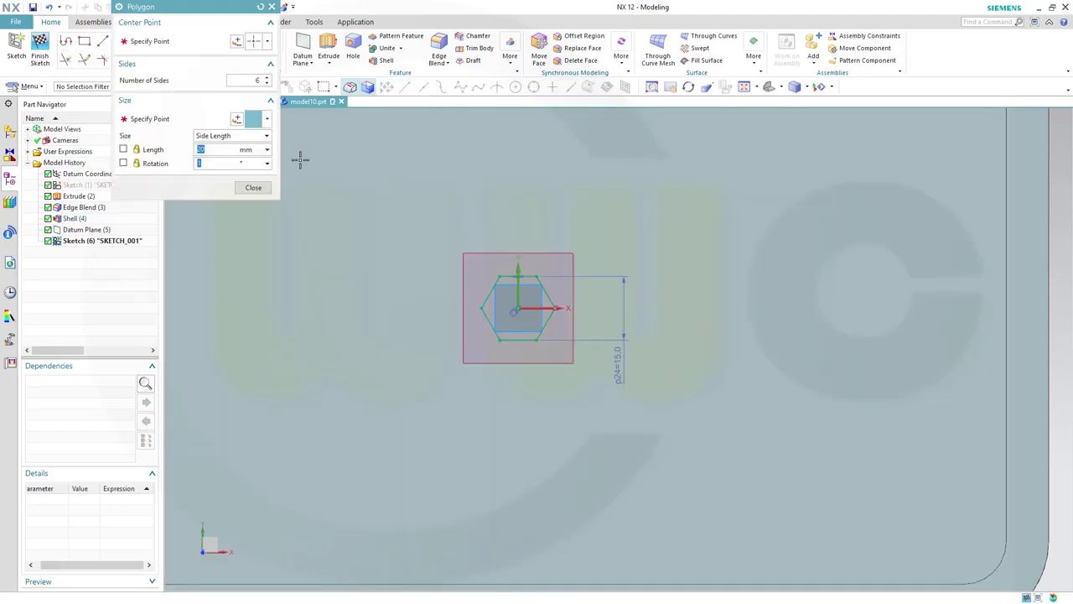
click(661, 234)
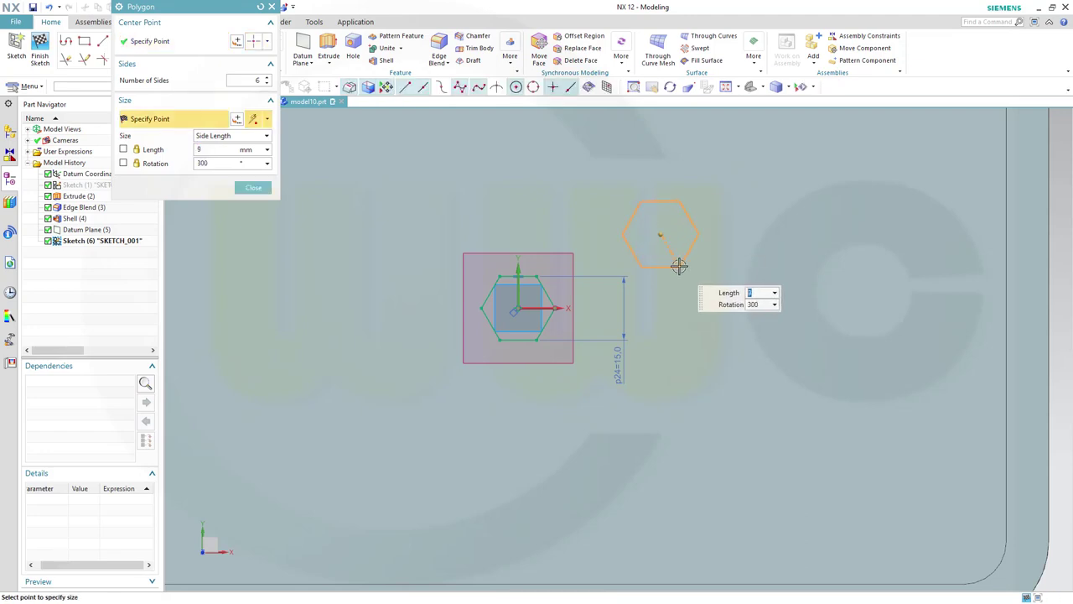
click(679, 266)
middle_click(735, 266)
- Constrain the new hexagon's top edge horizontal and constrain its left slanted edge
scroll(733, 252, up, 2)
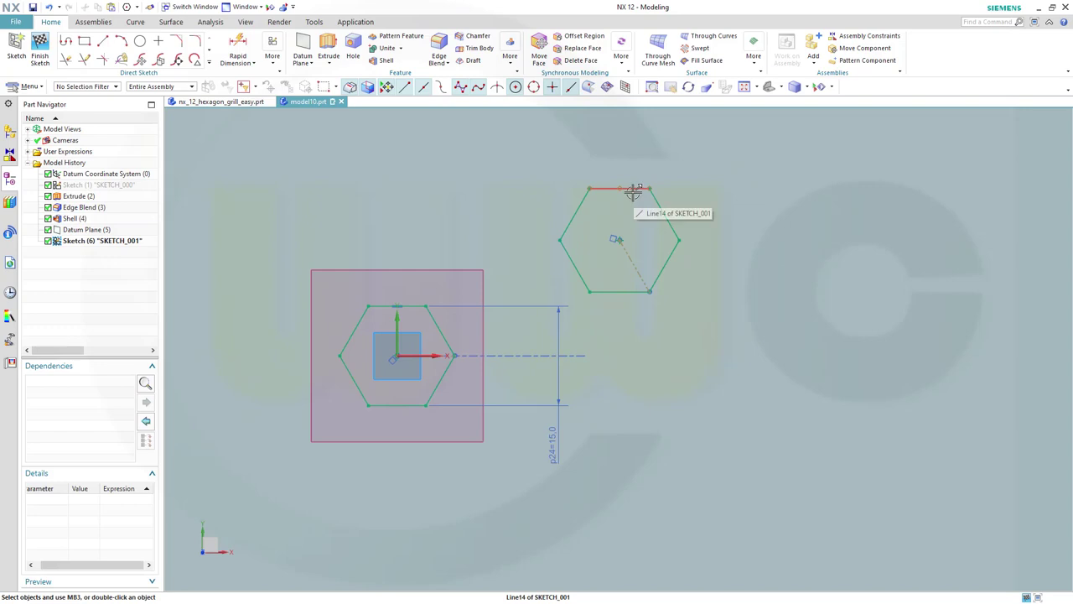
click(632, 191)
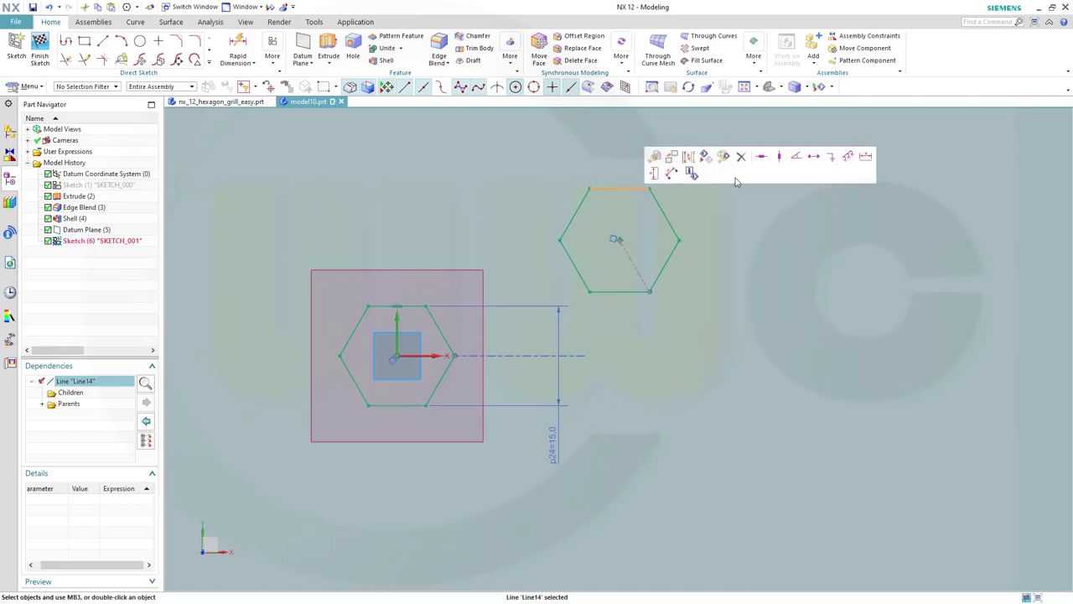
click(762, 159)
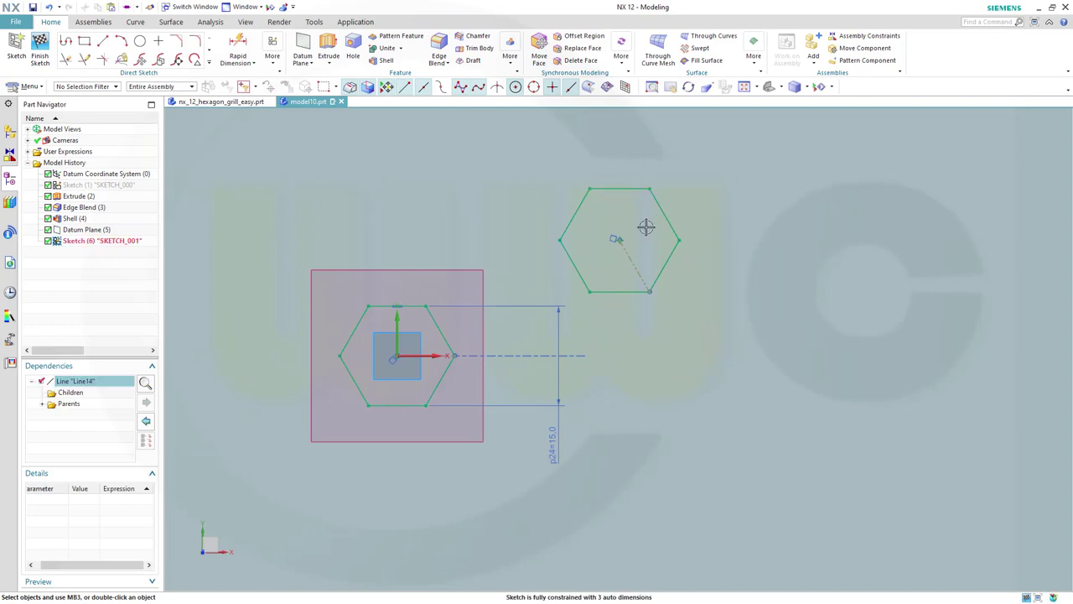
click(575, 255)
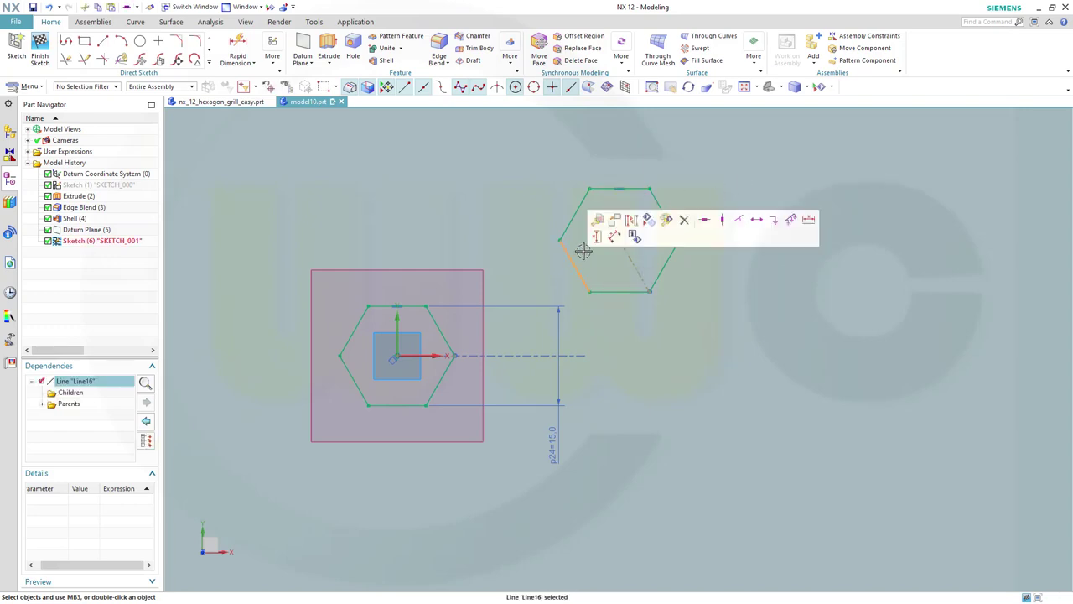
click(635, 220)
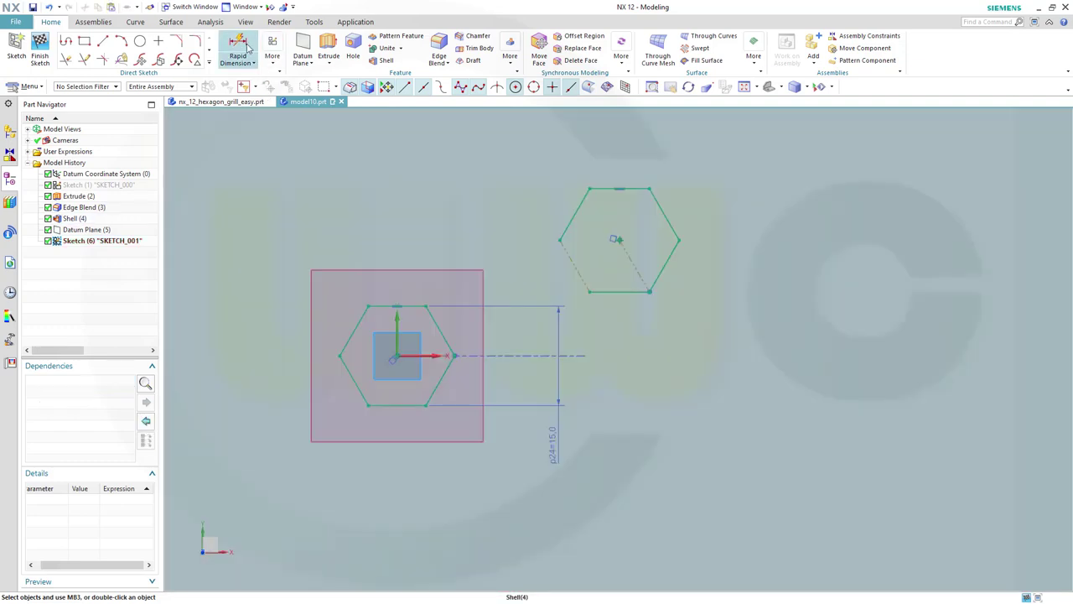
click(245, 47)
- Dimension the second hexagon's top and bottom flats 15 apart
click(630, 194)
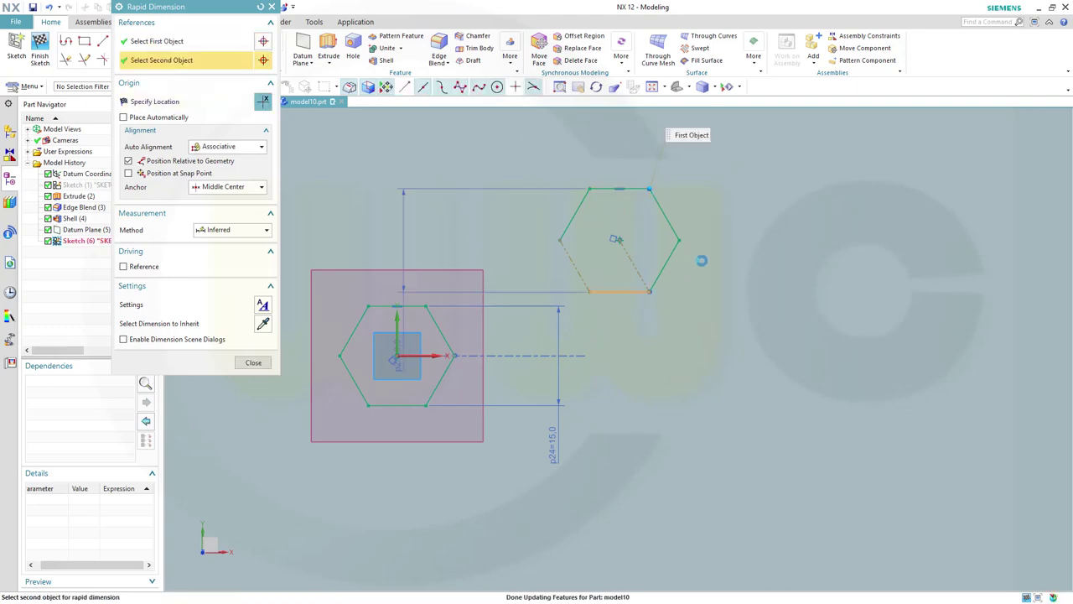
click(626, 292)
click(703, 256)
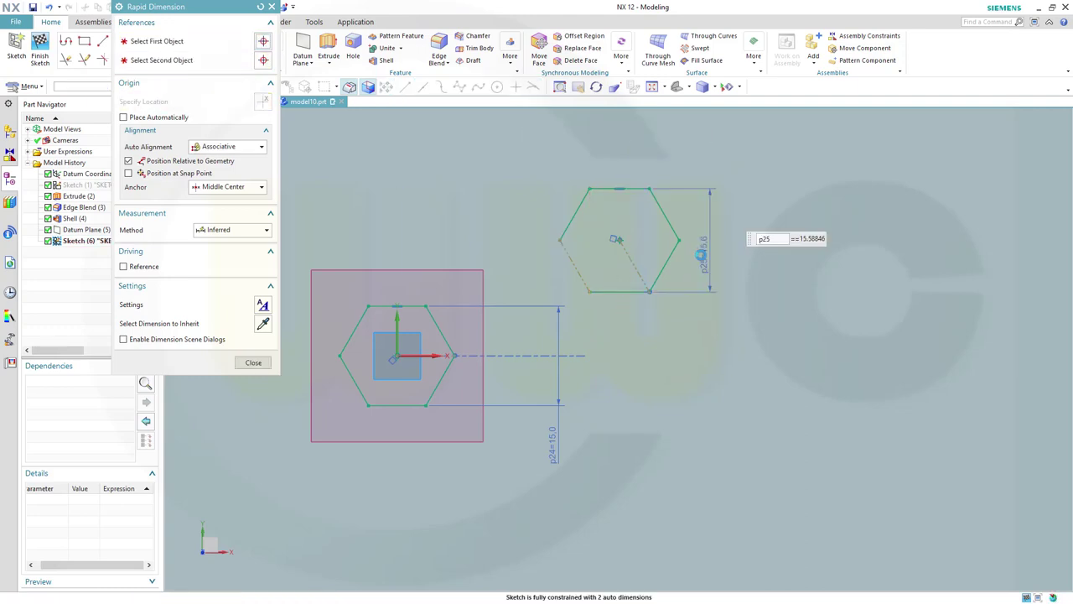
click(254, 362)
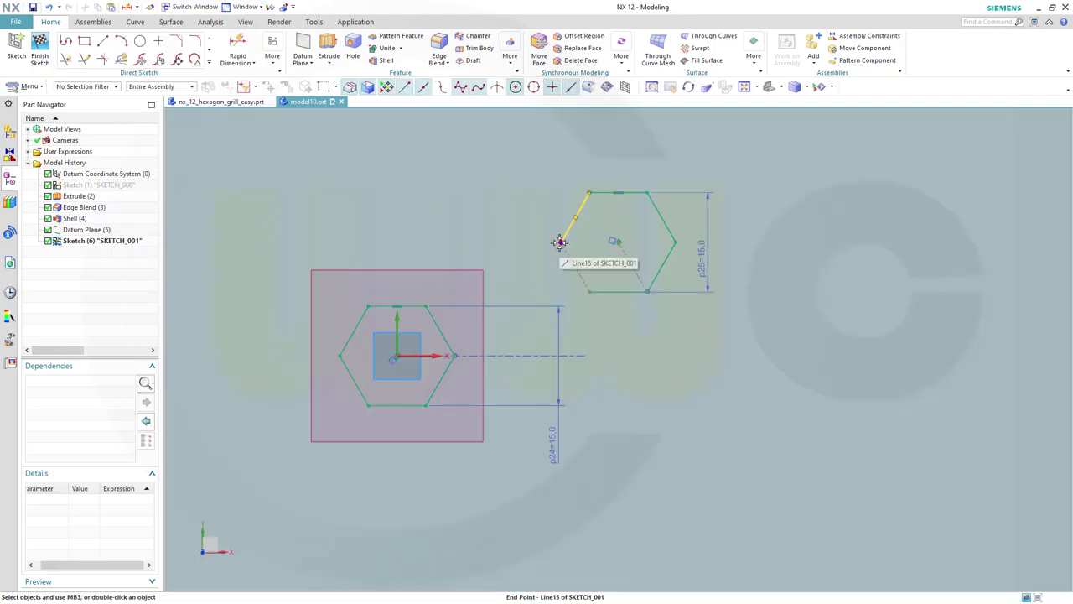
- Make the two hexagons' corners coincident and finish SKETCH_001
click(559, 241)
click(426, 306)
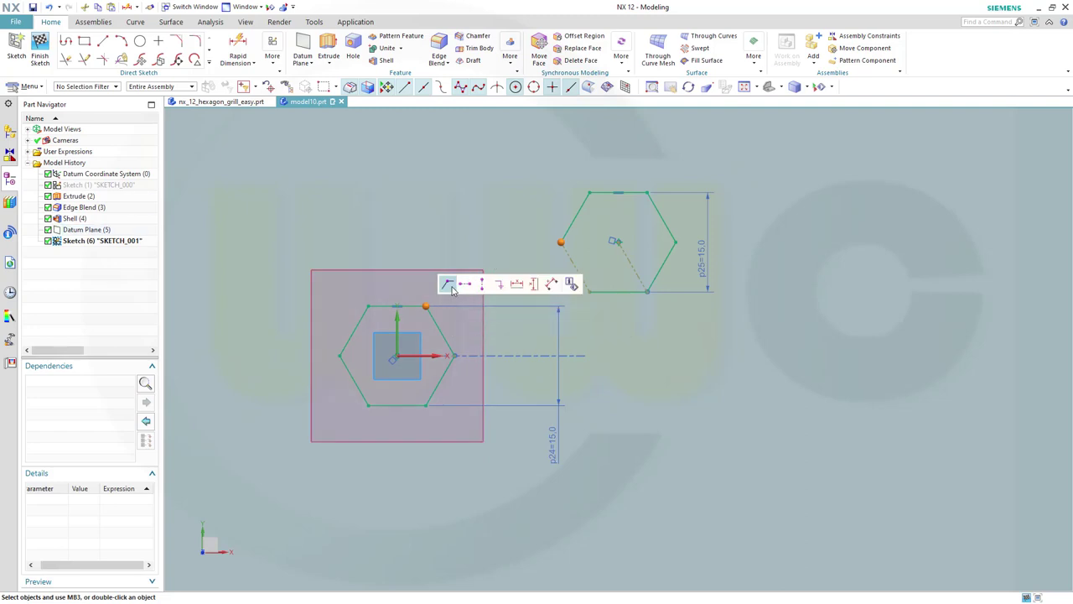
click(452, 287)
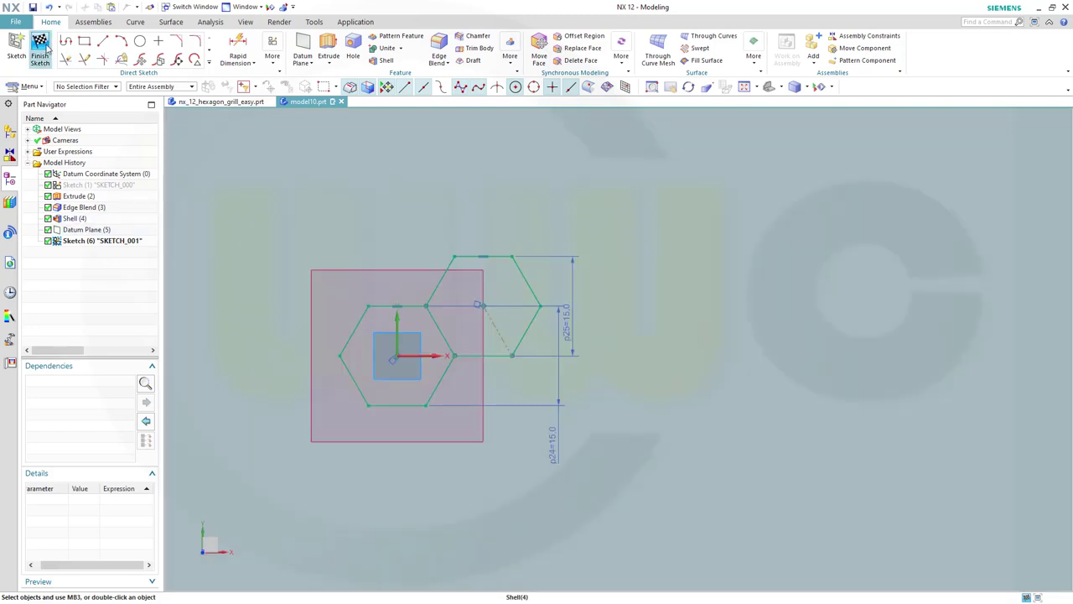
click(39, 46)
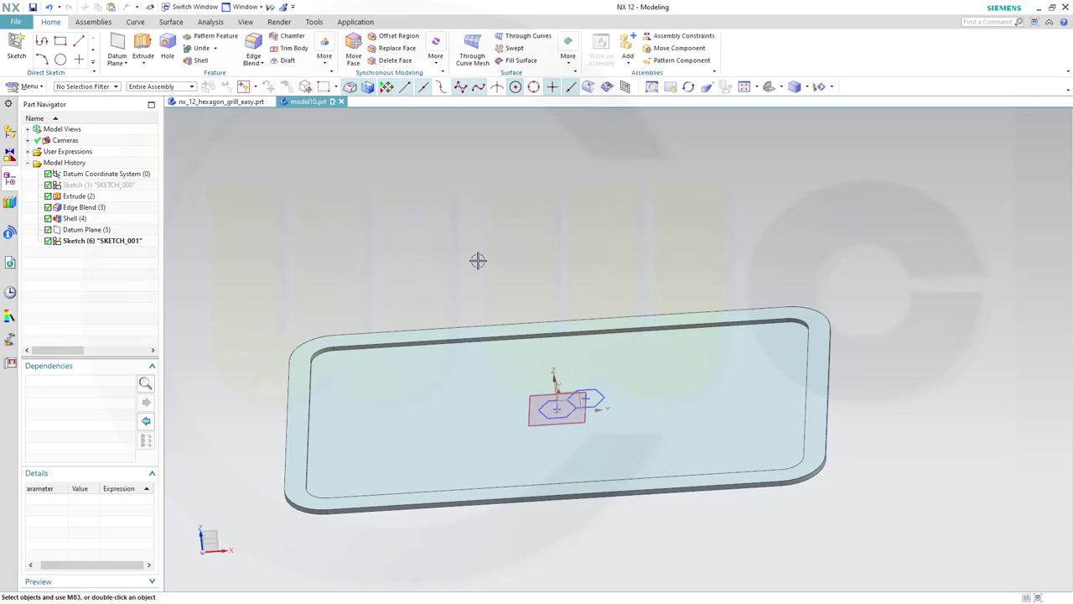
- Zoom in and out over the tray with its two hexagons, then show the Feature group's More gallery
scroll(488, 265, down, 1)
scroll(507, 293, up, 3)
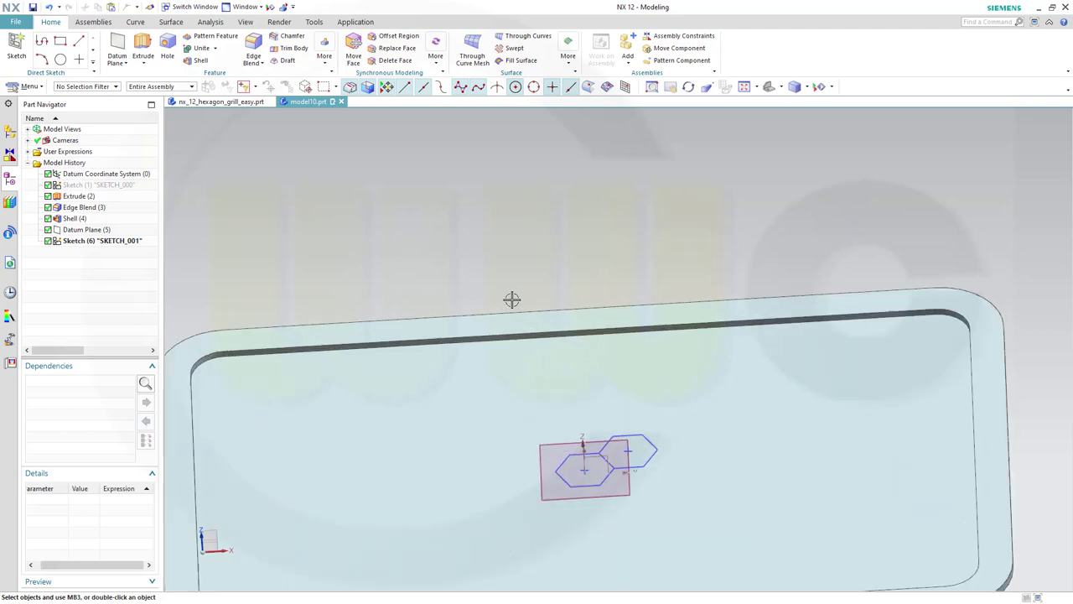
scroll(513, 300, down, 3)
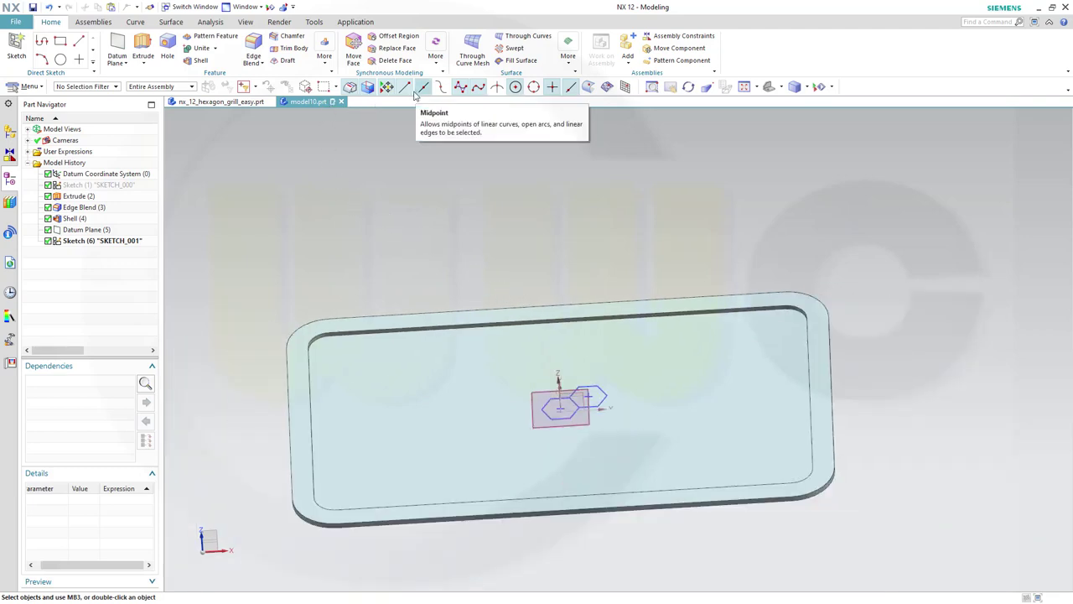
click(325, 60)
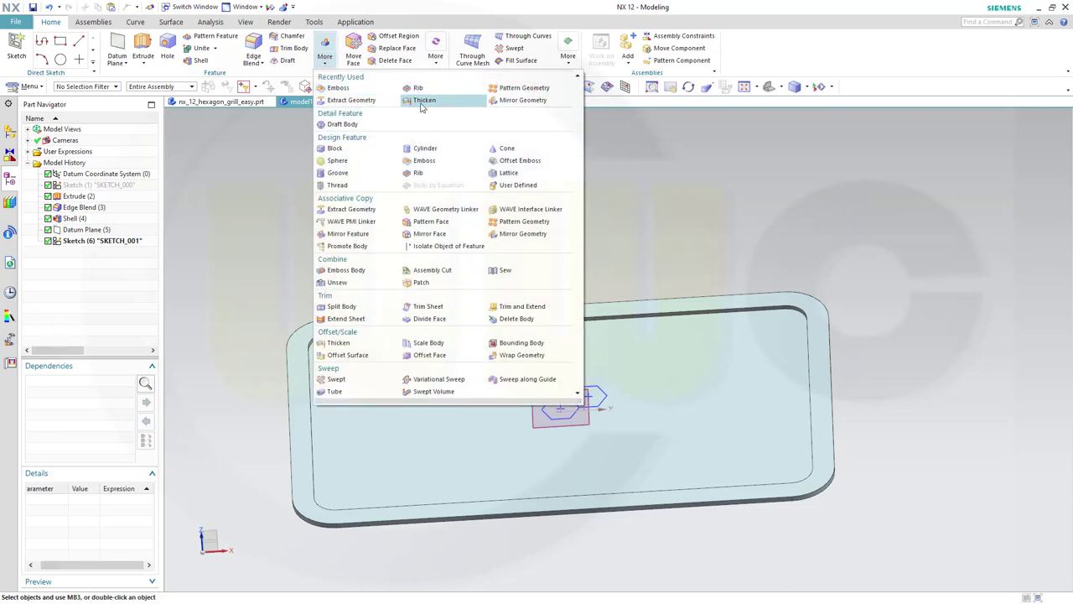
- Create a 1 mm symmetric Rib from Sketch (6) with Combine Rib with Target unchecked
click(417, 173)
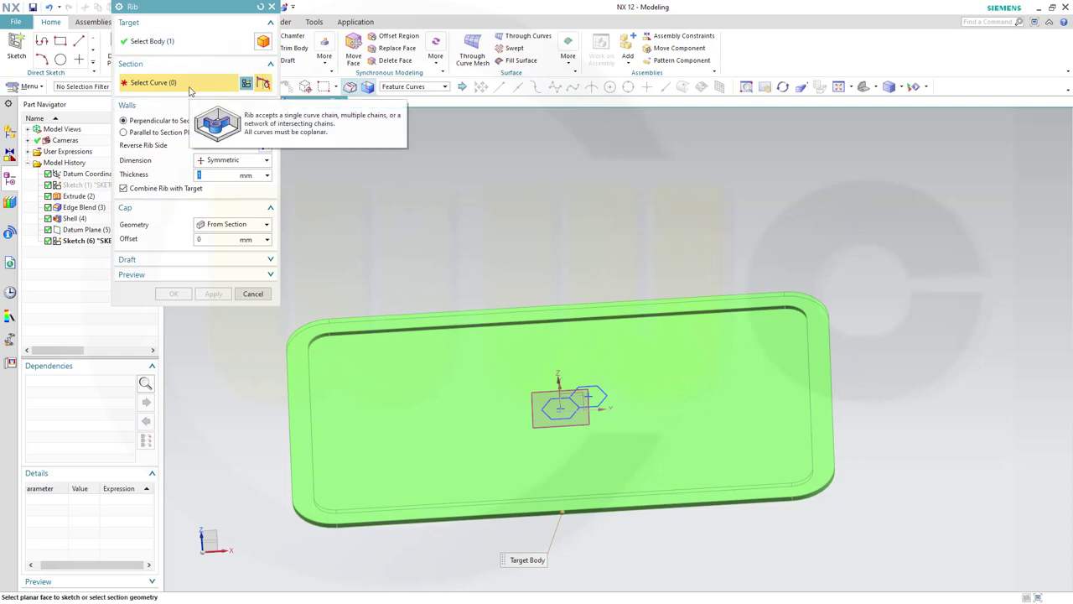
click(71, 242)
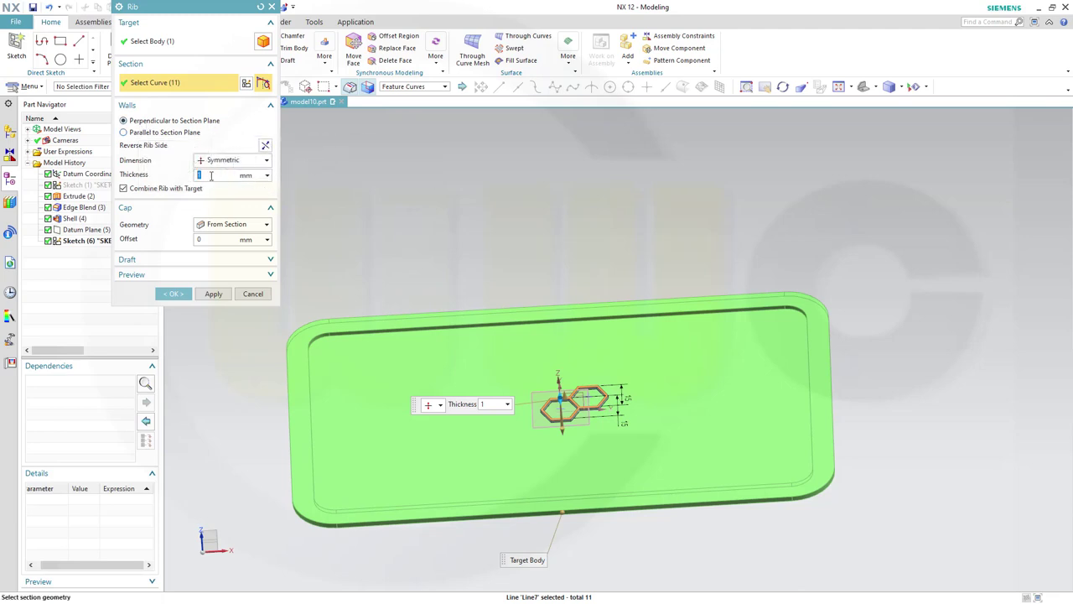
click(124, 188)
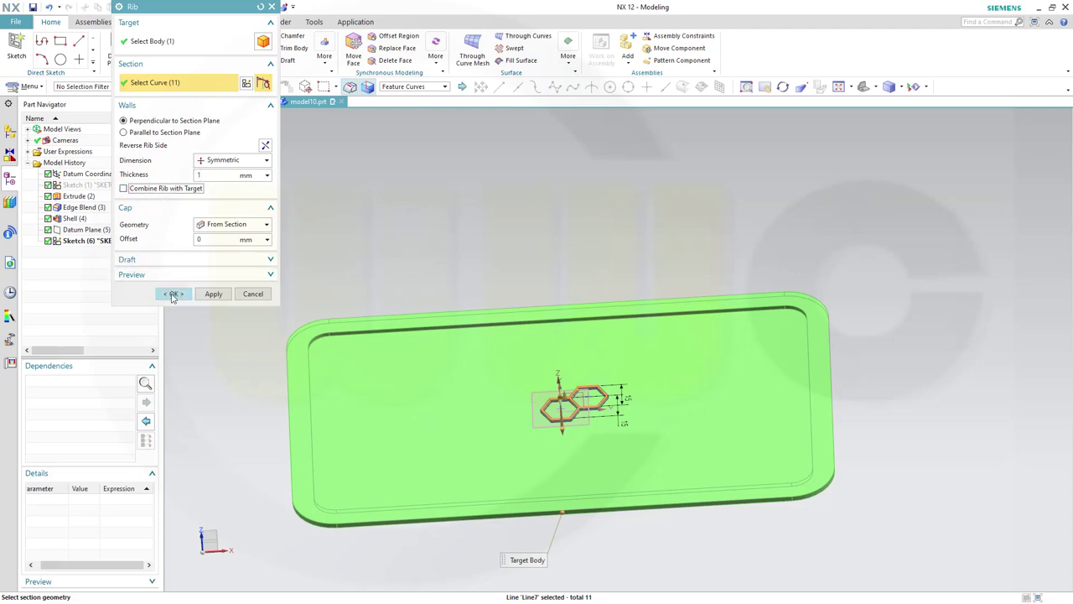
click(173, 294)
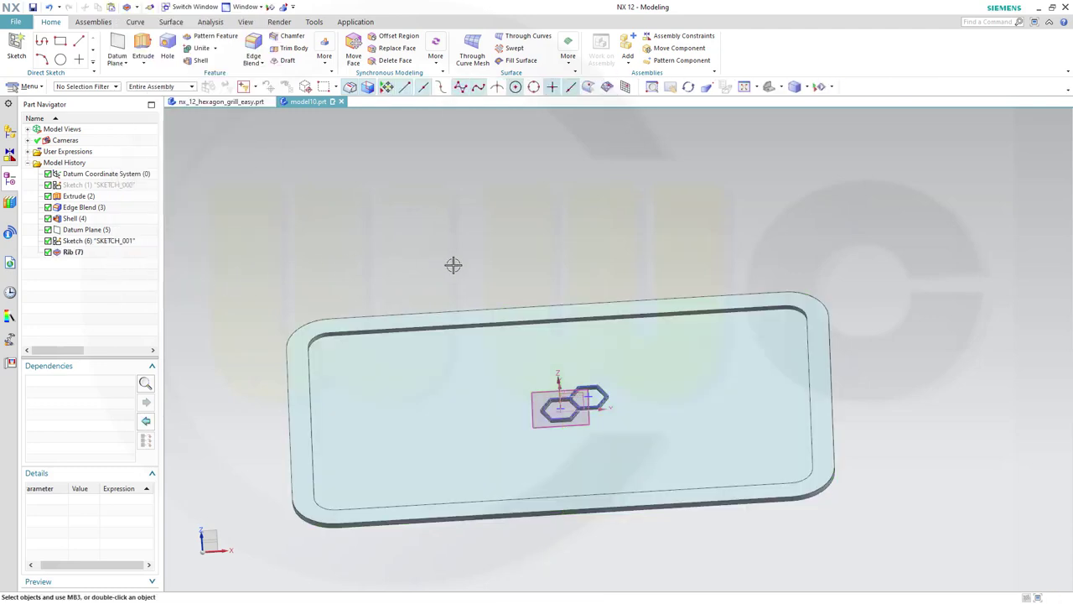
middle_drag(453, 265, 483, 276)
- Hide Datum Plane (5) and the hexagon Sketch (6), viewing the tray from above
click(99, 231)
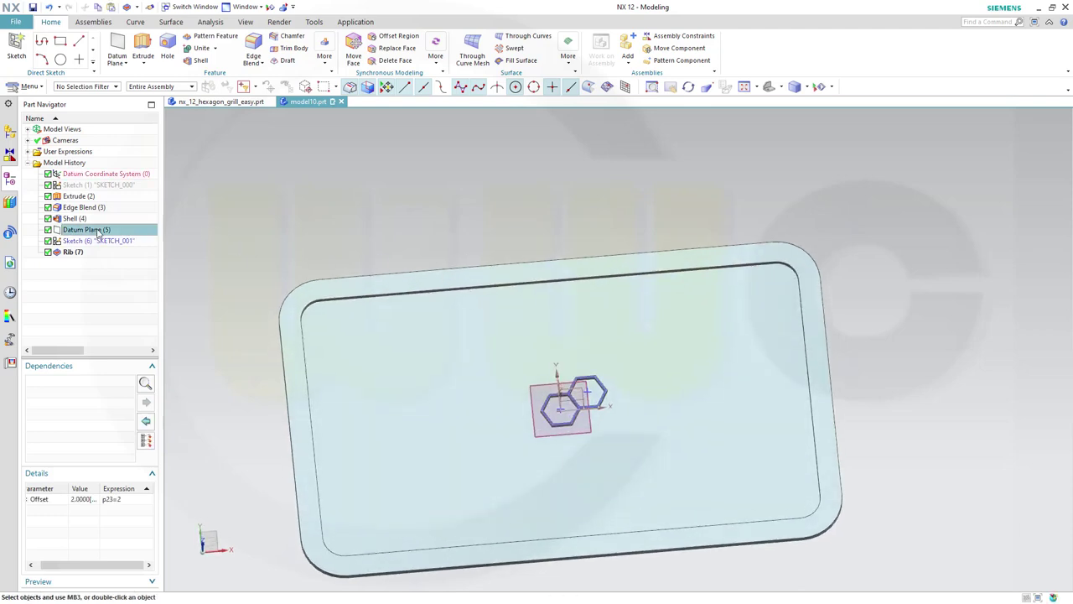
right_click(98, 231)
click(126, 233)
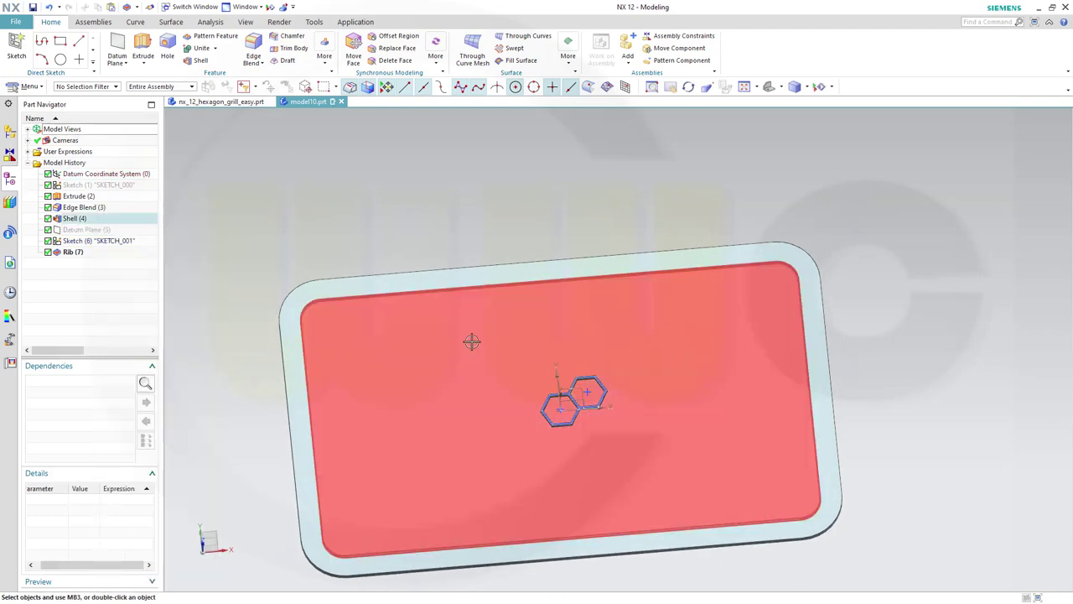
right_click(130, 242)
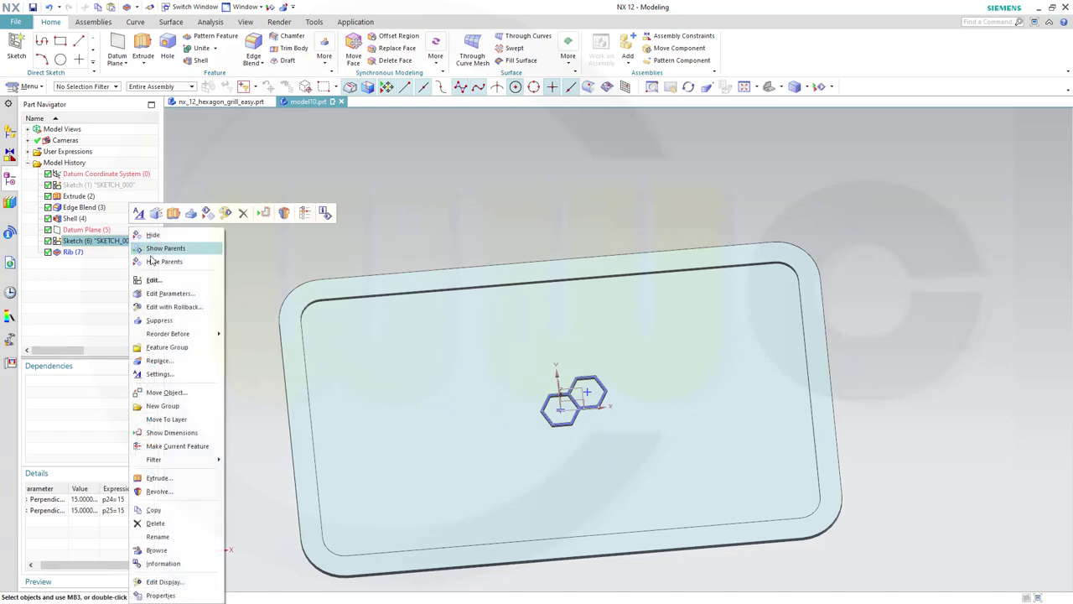
click(153, 235)
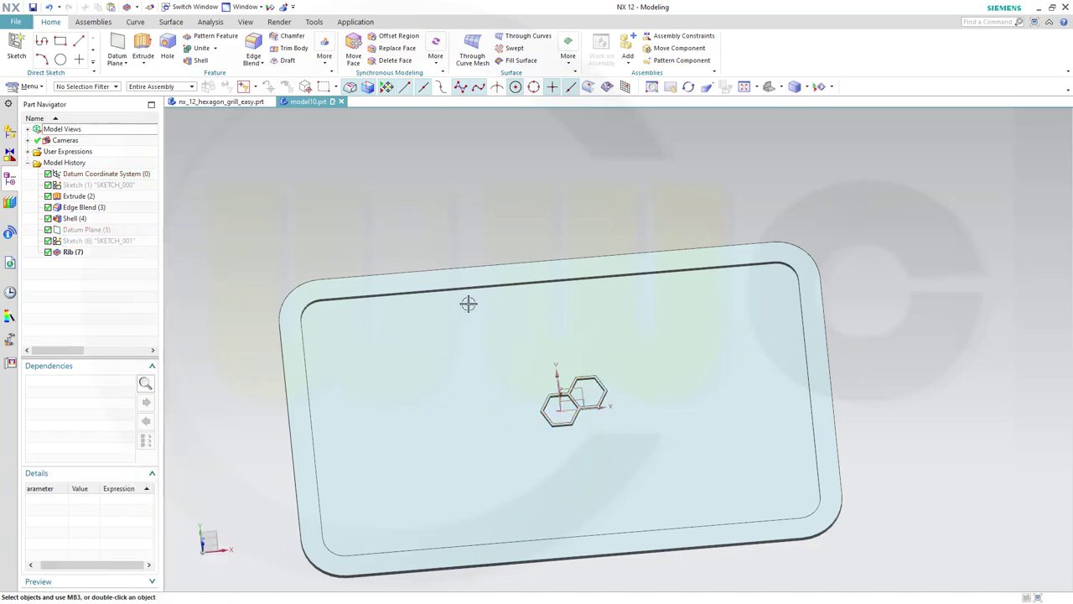
middle_drag(468, 304, 501, 338)
middle_drag(483, 374, 414, 319)
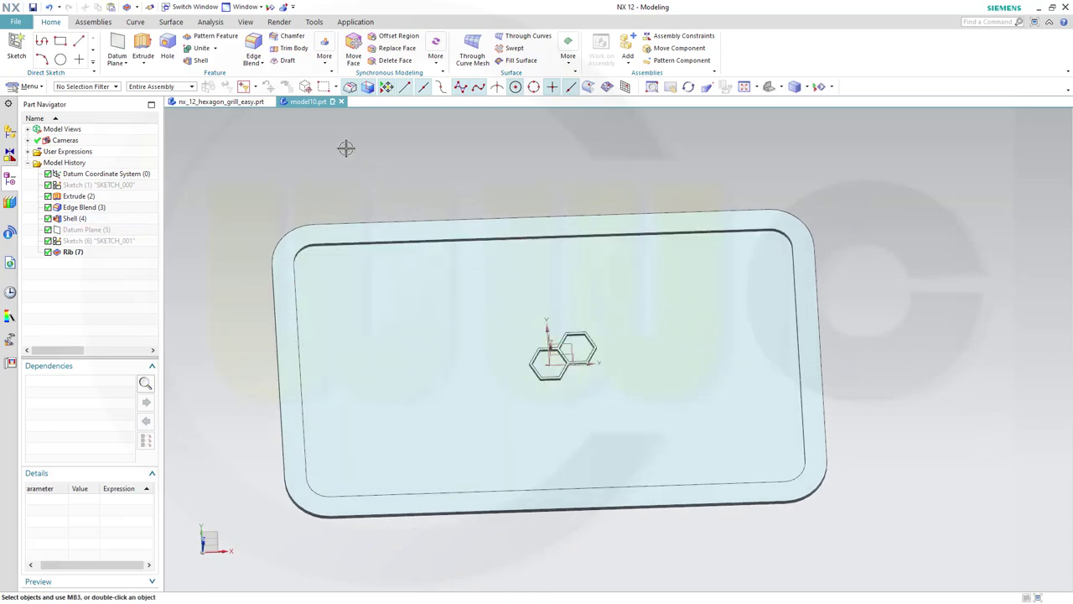
- Switch the Part Navigator out of Timestamp Order and back again
right_click(84, 126)
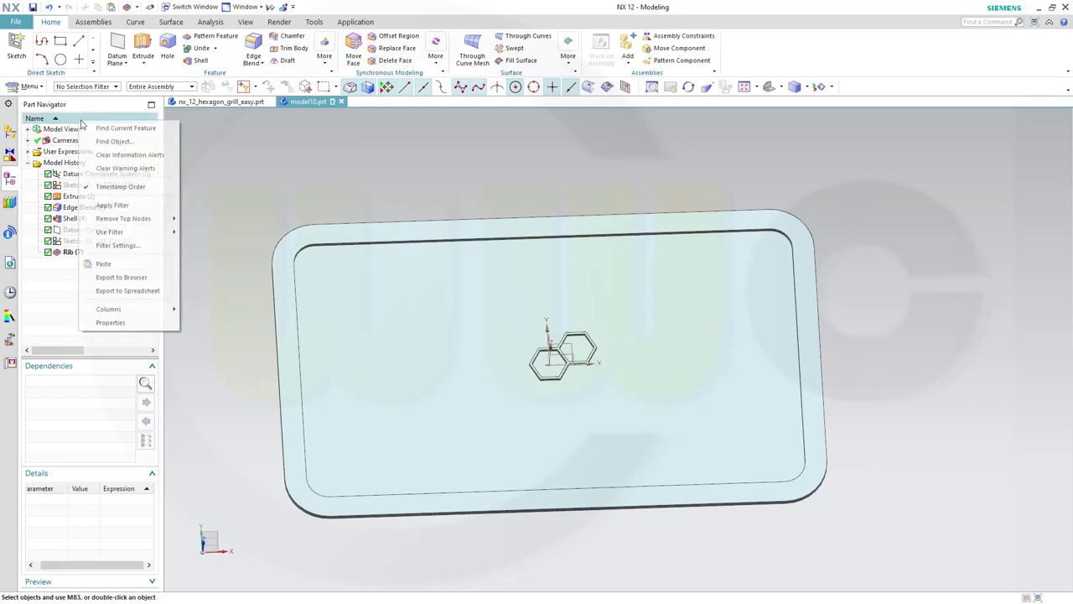
click(117, 190)
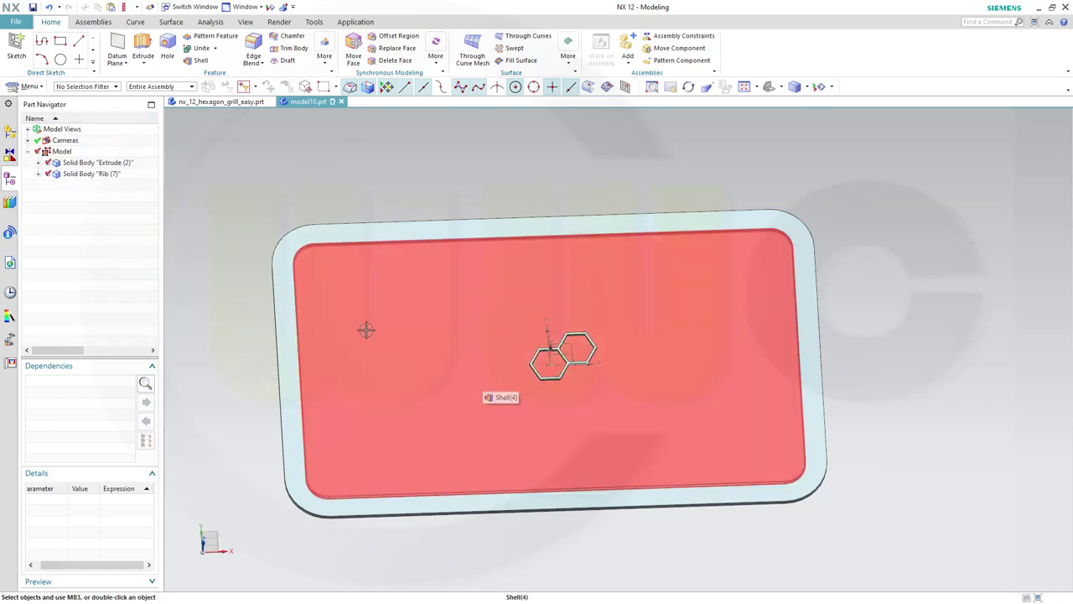
right_click(67, 124)
click(110, 213)
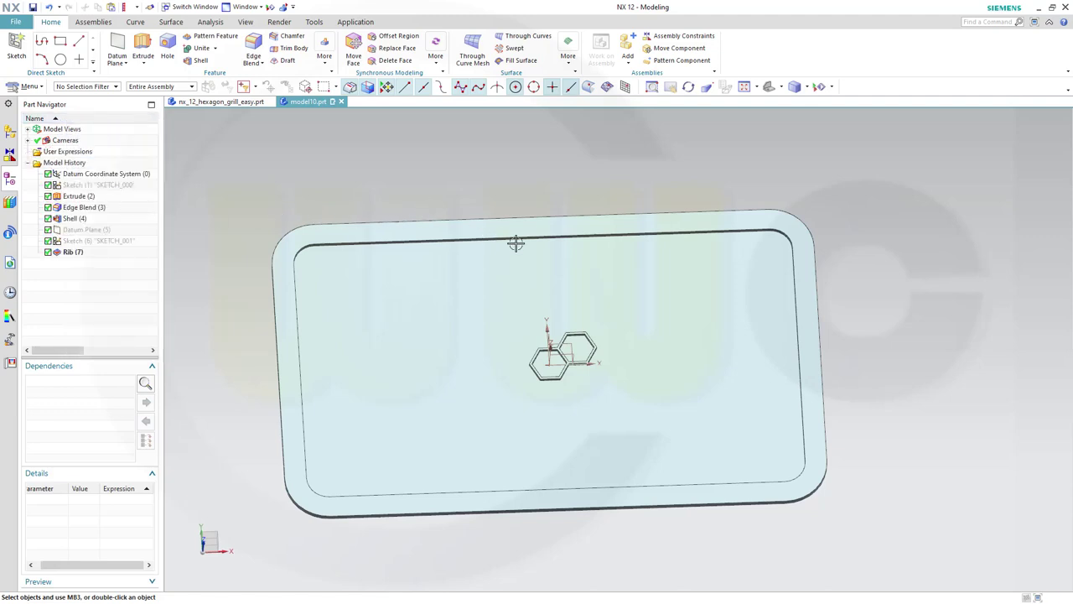
- Pattern the hexagon rib symmetrically: 5 at 15 mm along Y, 6 at 25.98 mm along X
click(324, 62)
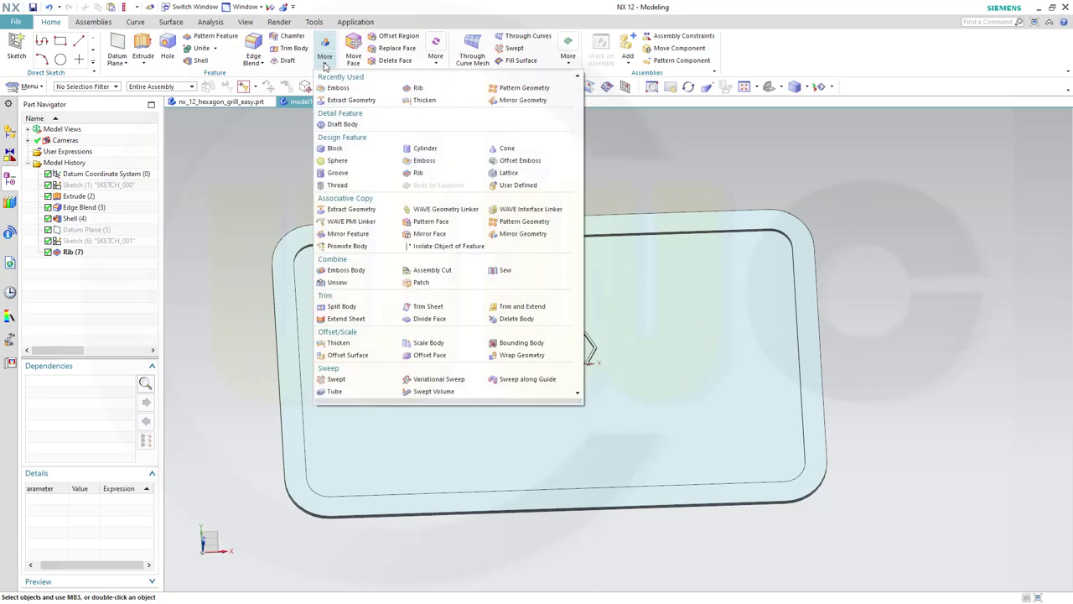
click(529, 221)
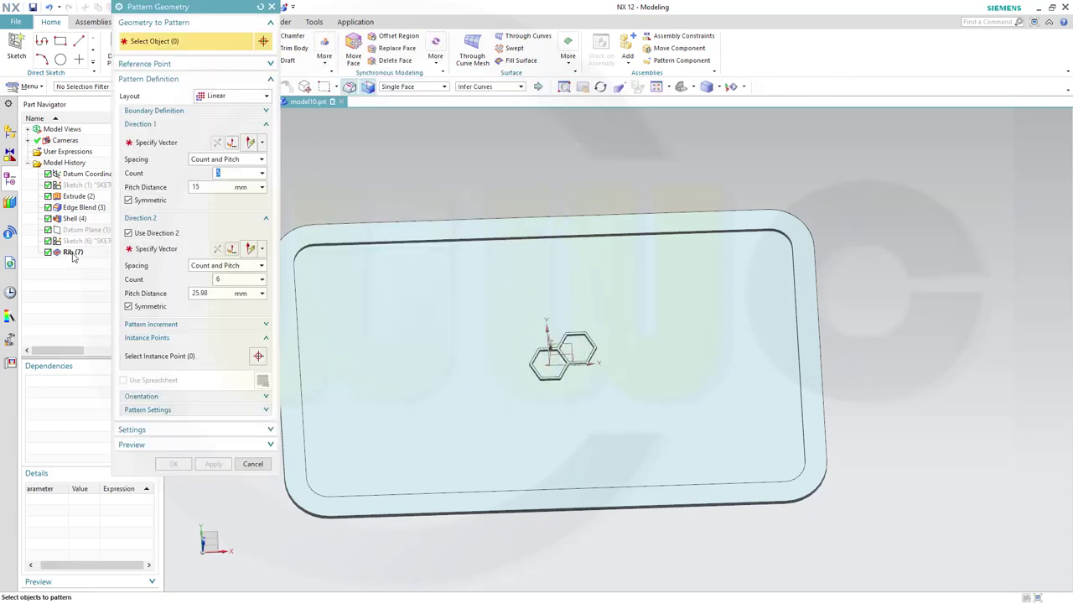
click(73, 253)
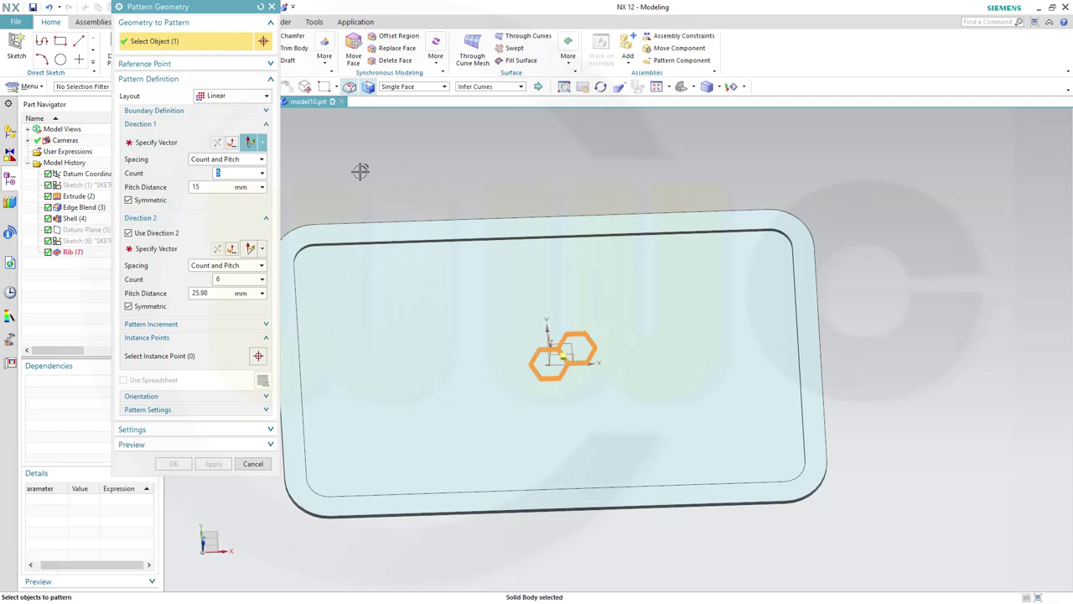
click(146, 145)
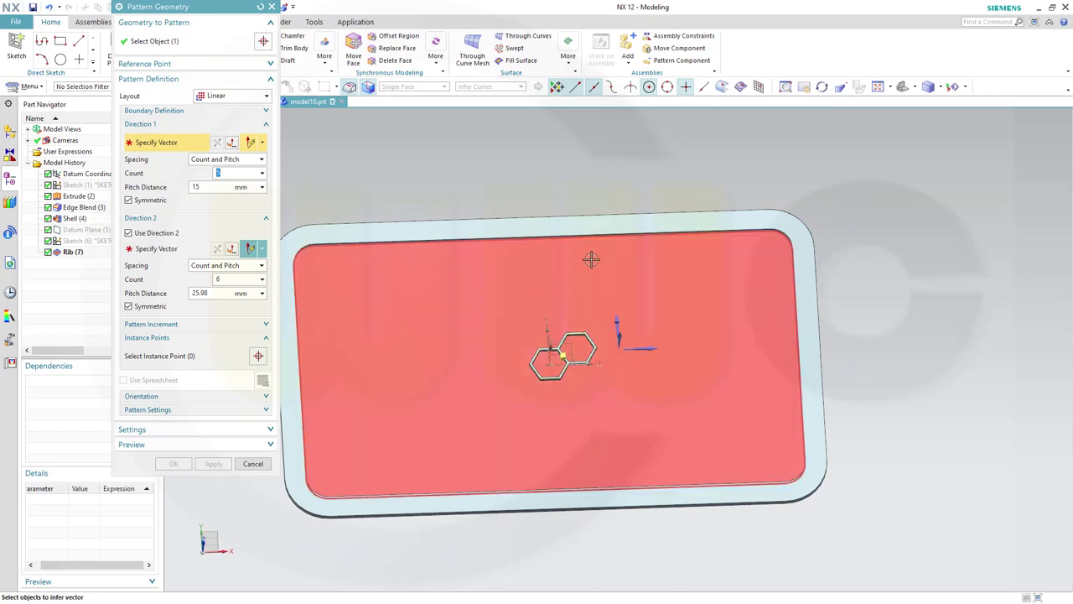
middle_drag(532, 192, 524, 220)
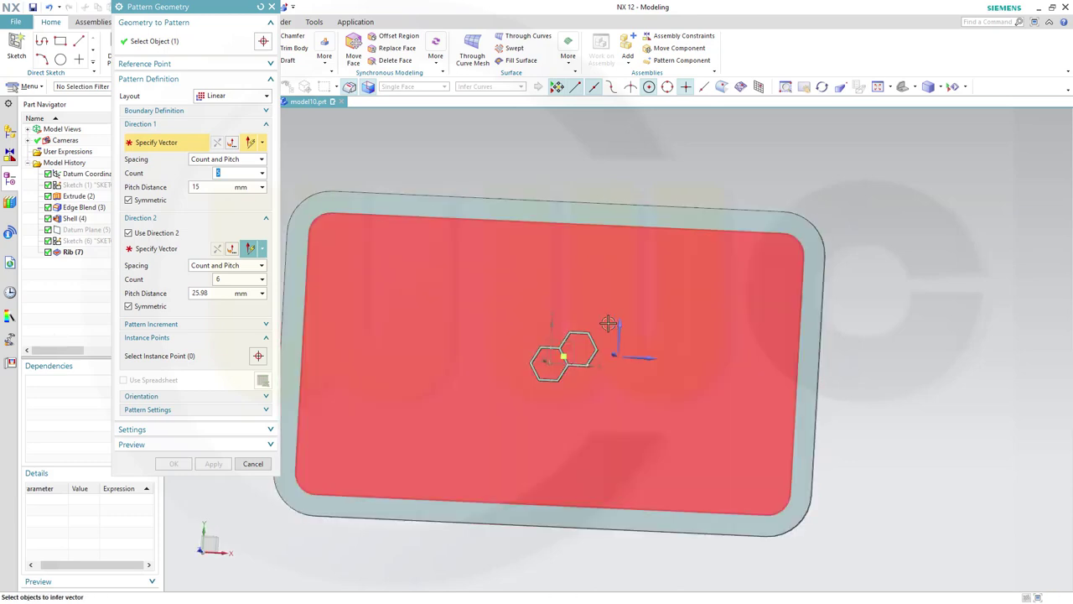
click(551, 329)
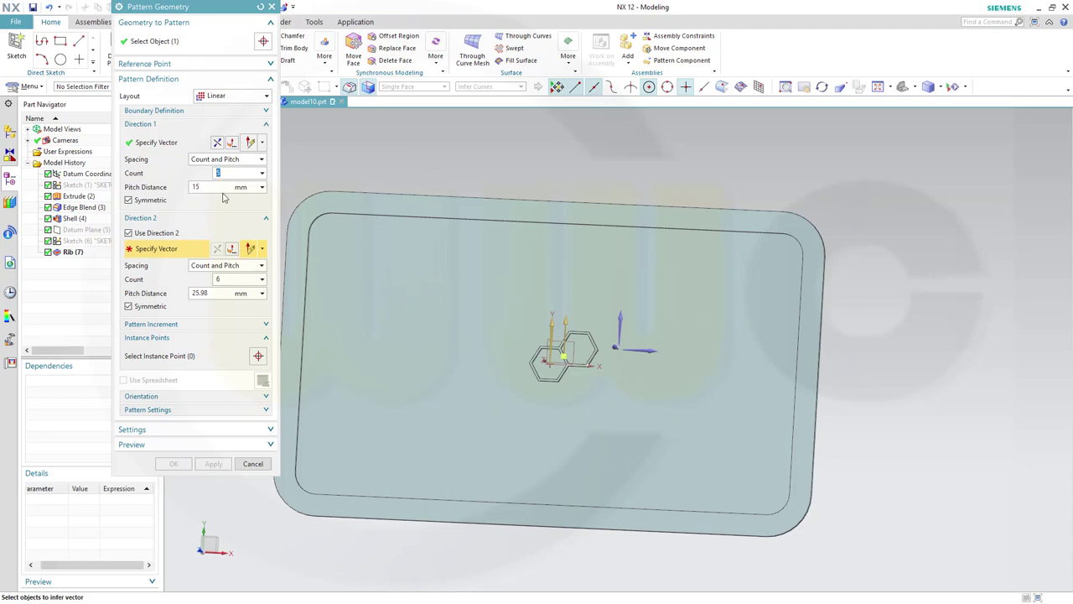
key(Tab)
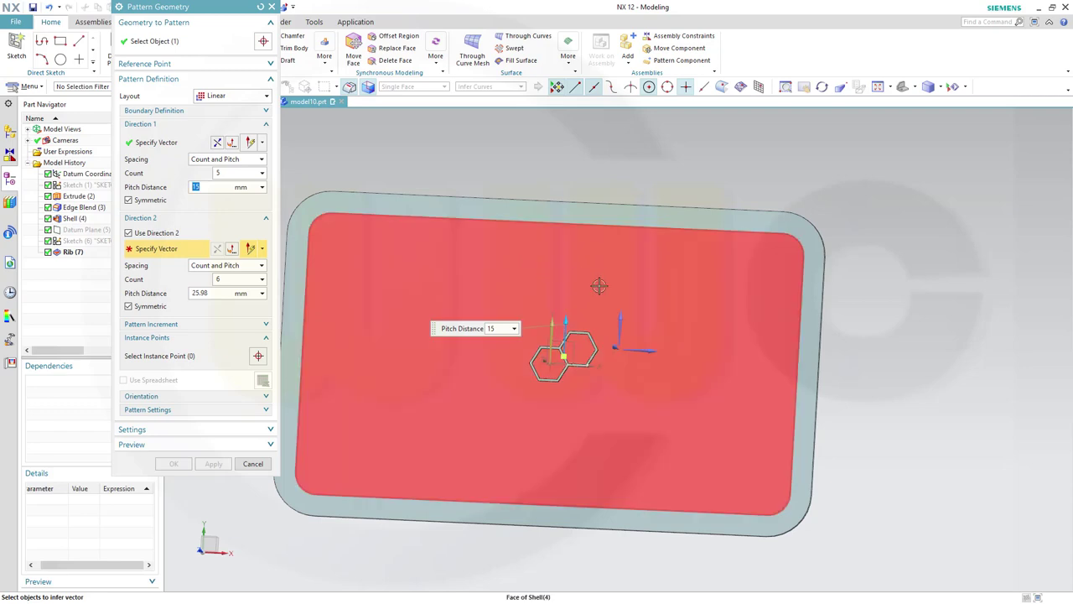
click(651, 350)
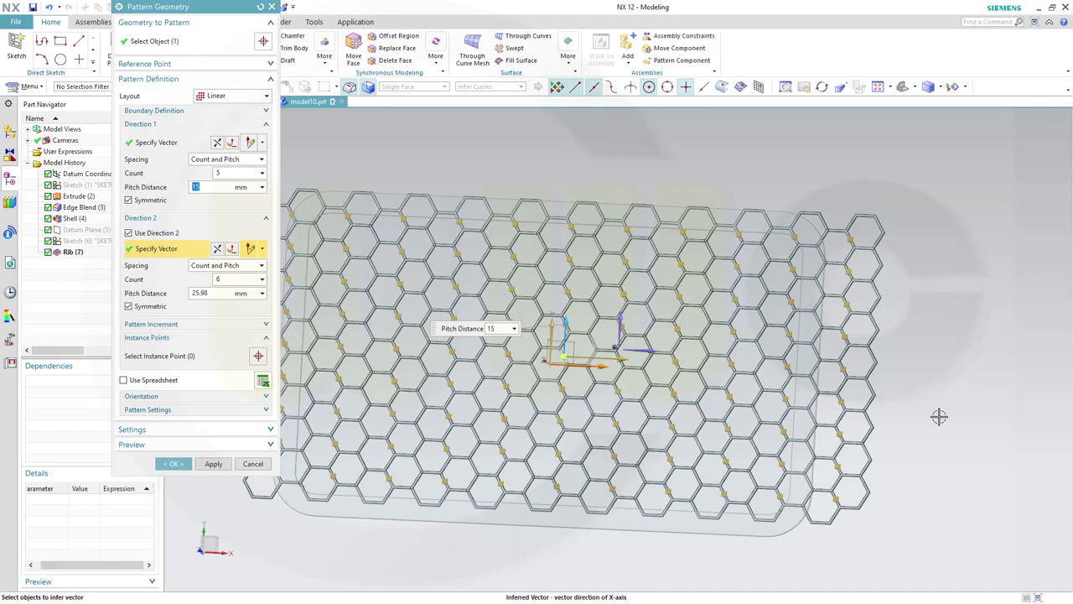
mouse_move(911, 395)
middle_down()
mouse_move(917, 378)
mouse_move(919, 388)
middle_up()
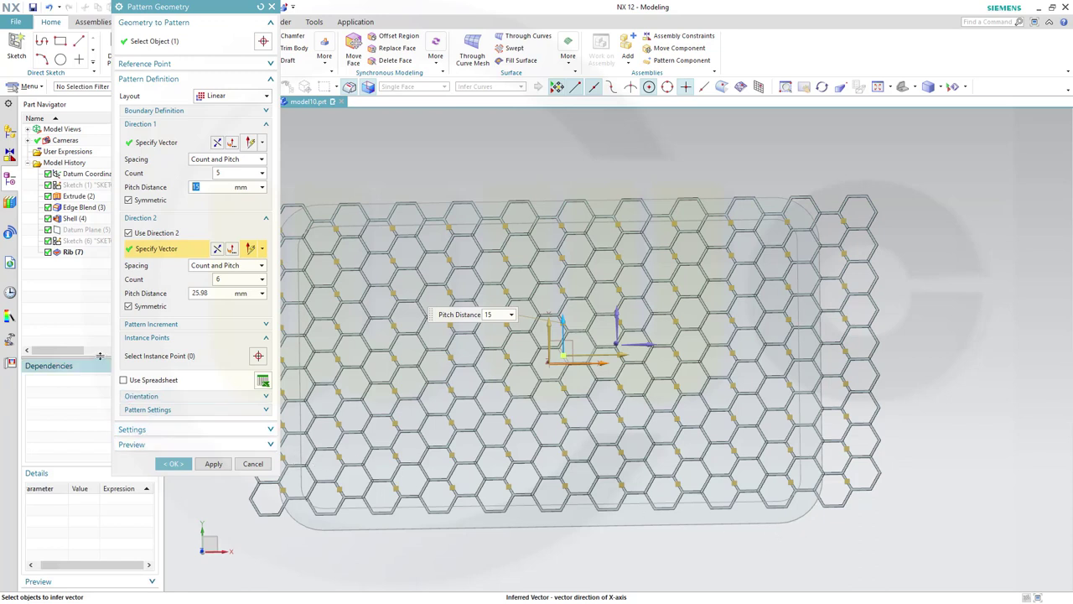
click(171, 465)
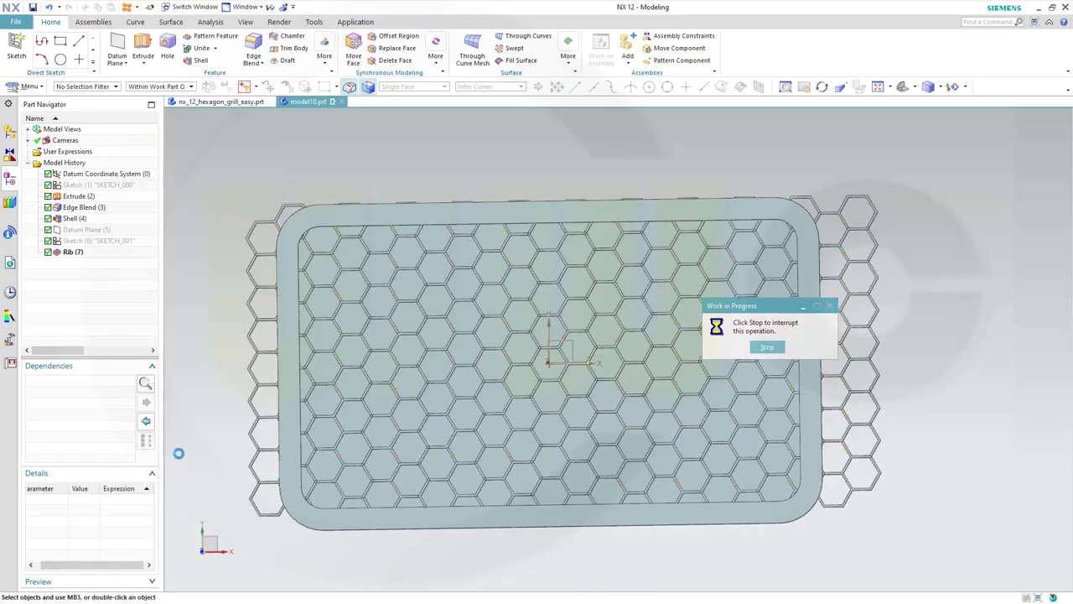
- Orbit and zoom around the hexagon grid, checking it tilted and edge-on
middle_drag(312, 191, 537, 285)
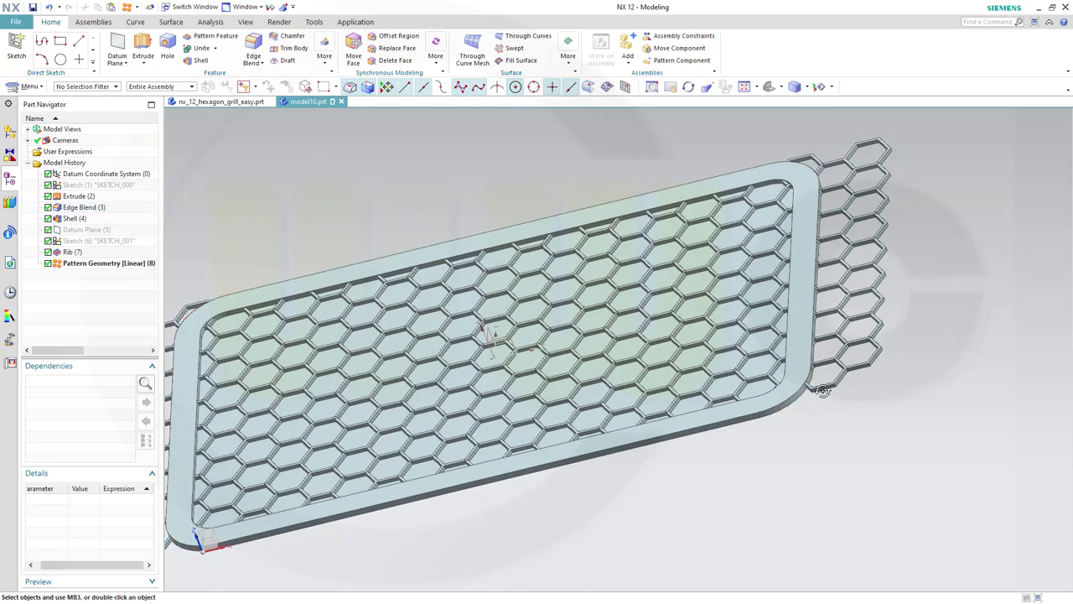
middle_drag(795, 387, 669, 260)
scroll(668, 263, up, 3)
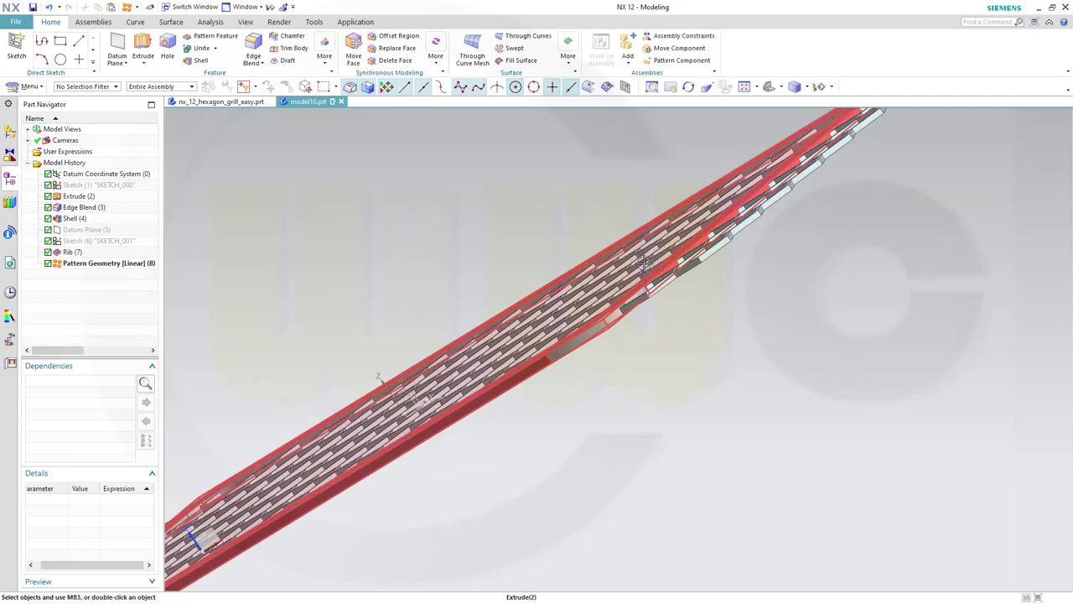
middle_drag(668, 263, 679, 297)
scroll(679, 297, down, 5)
middle_drag(499, 325, 336, 214)
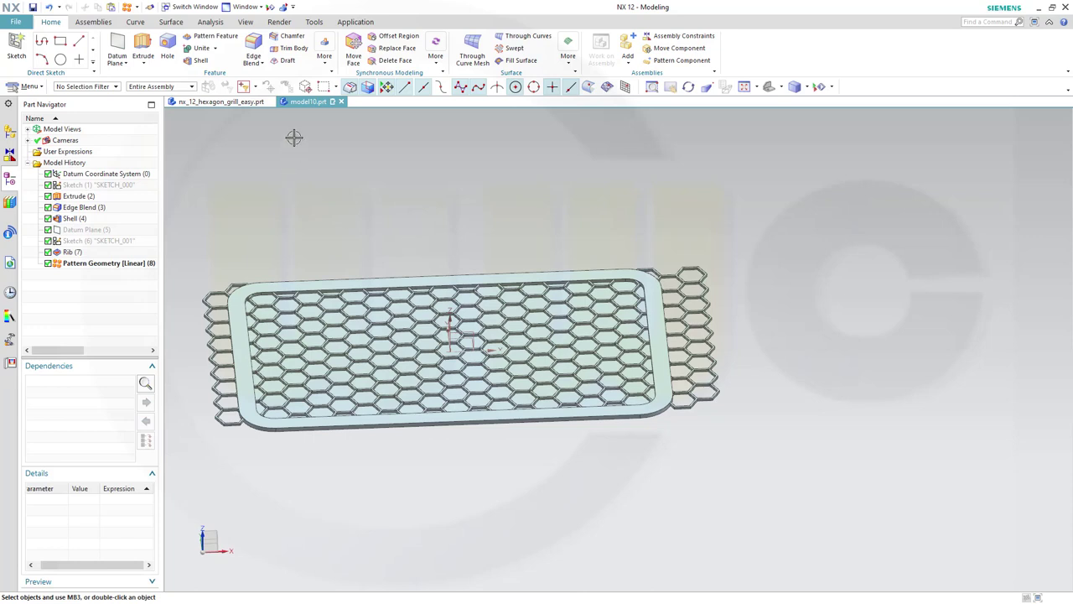
- Start Extract Geometry with Face Chain option and the Tangent Faces selection rule
click(324, 55)
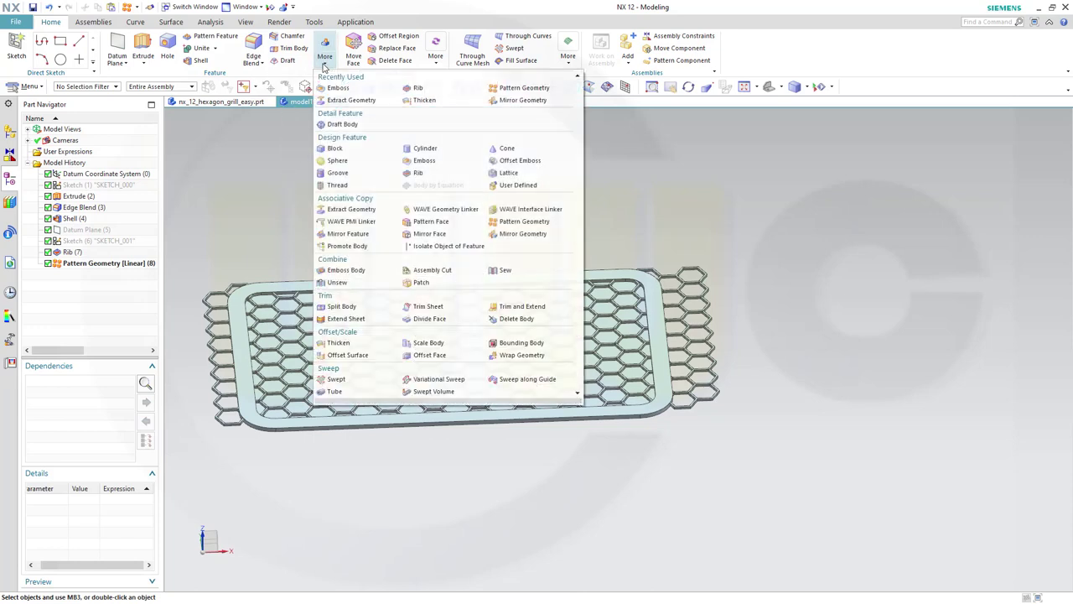
click(359, 209)
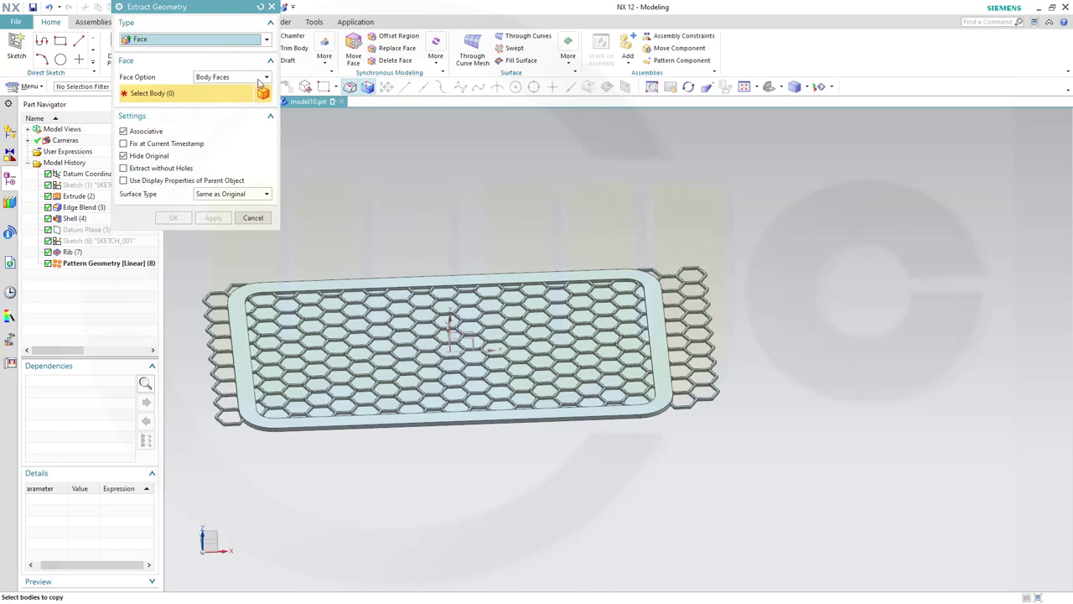
click(266, 77)
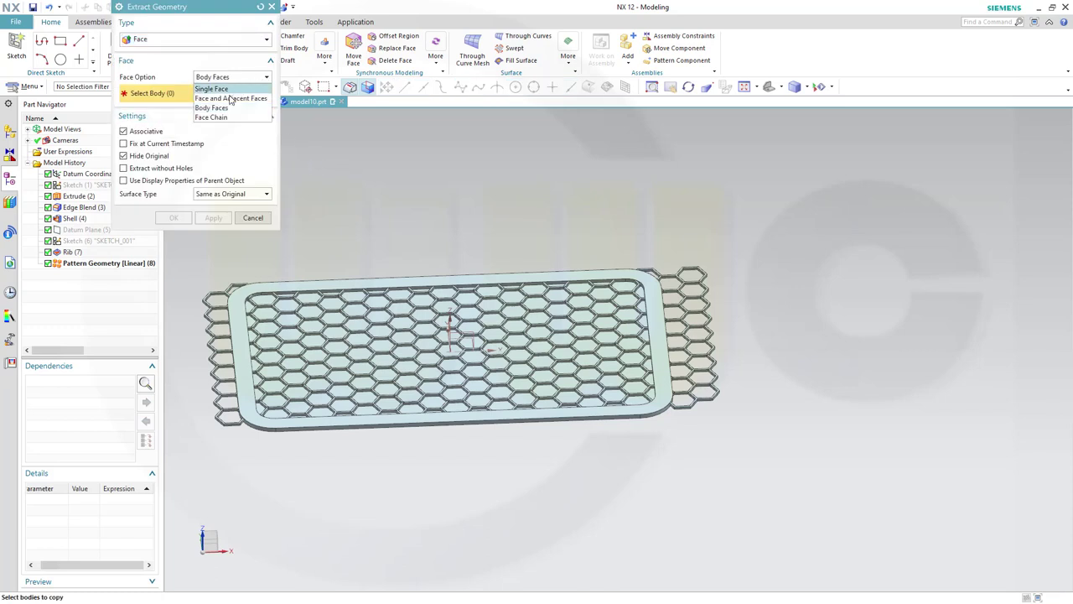
click(216, 117)
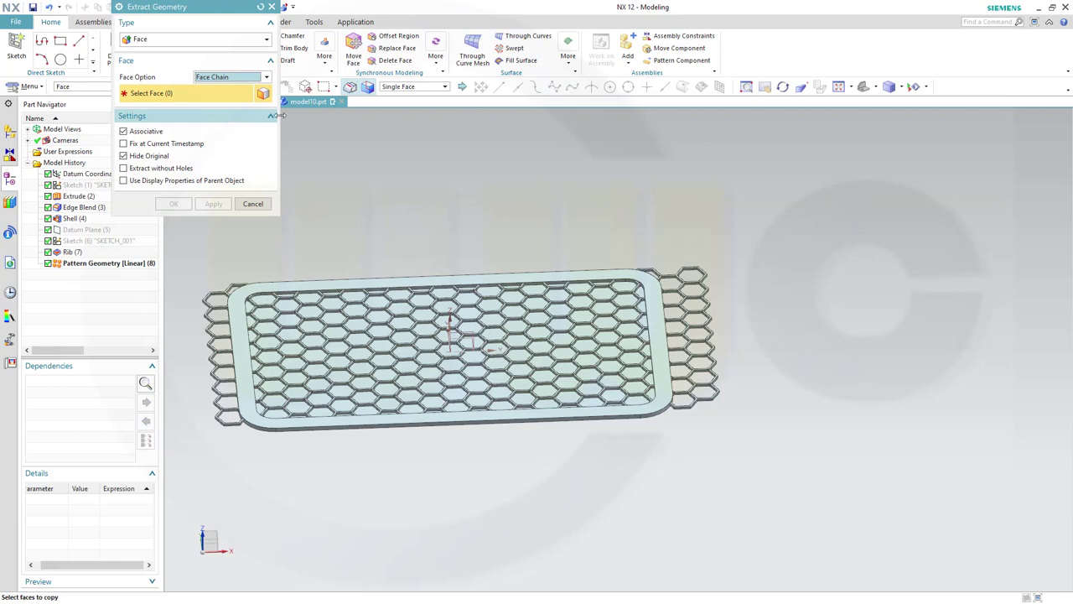
click(445, 86)
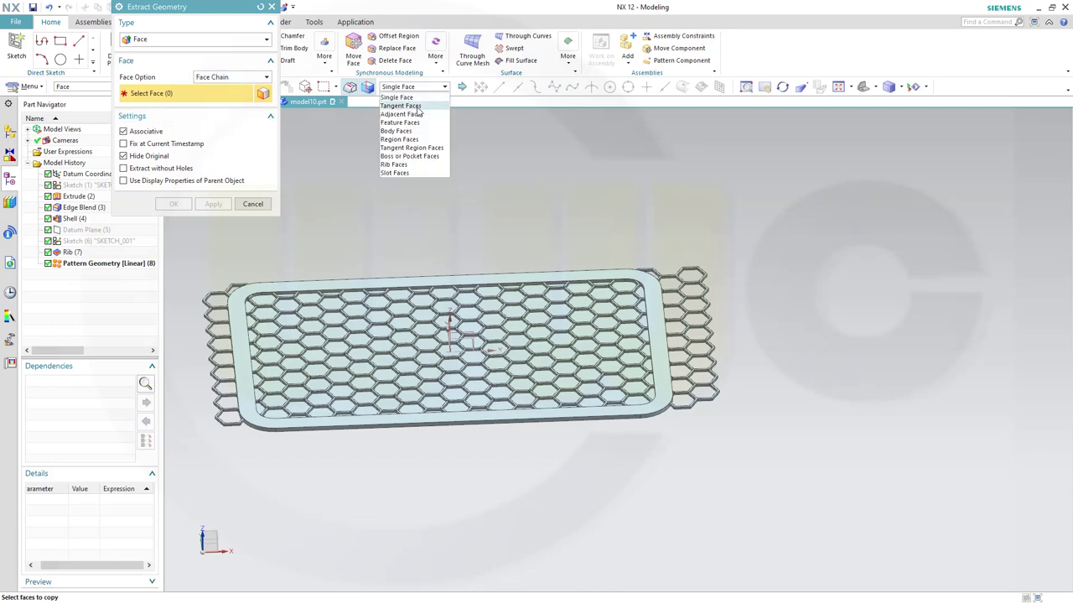
click(424, 116)
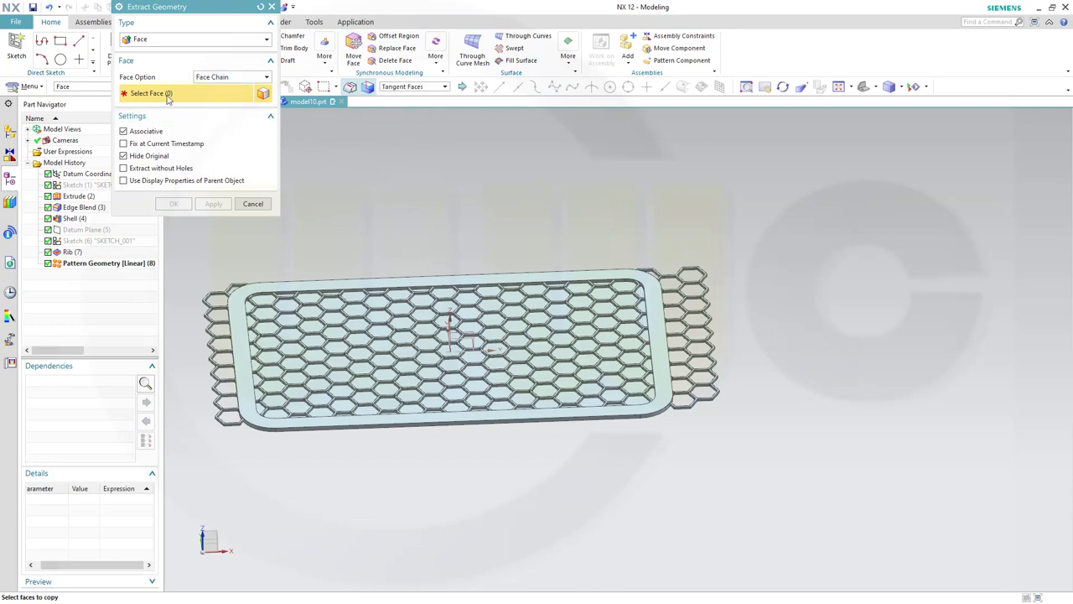
- Extract the tray's top face with its tangent faces as a sheet
middle_drag(347, 432, 347, 372)
scroll(342, 371, up, 2)
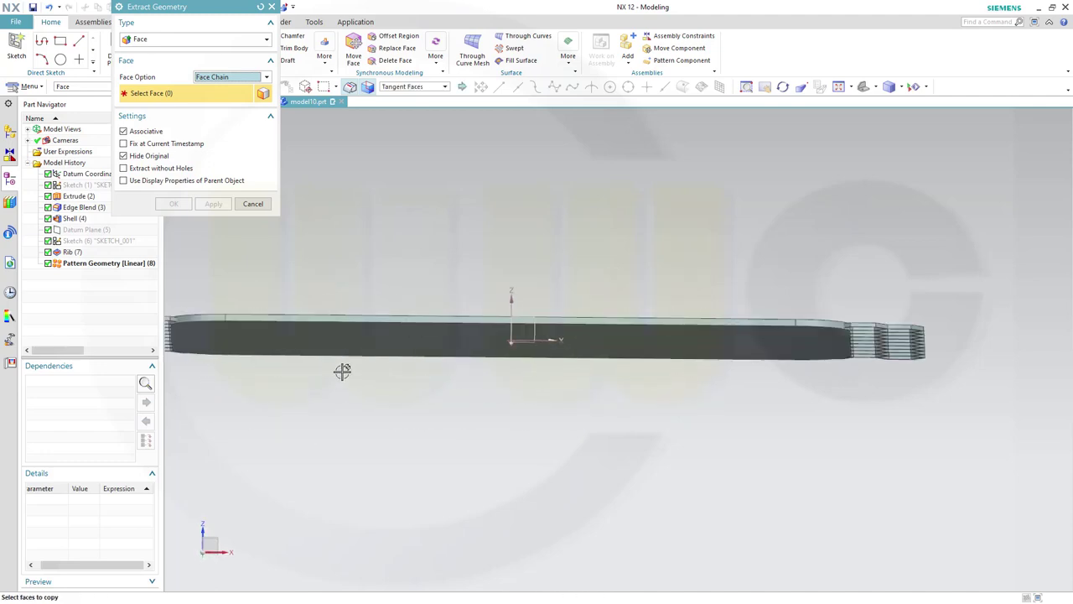
click(330, 313)
middle_drag(452, 217, 458, 240)
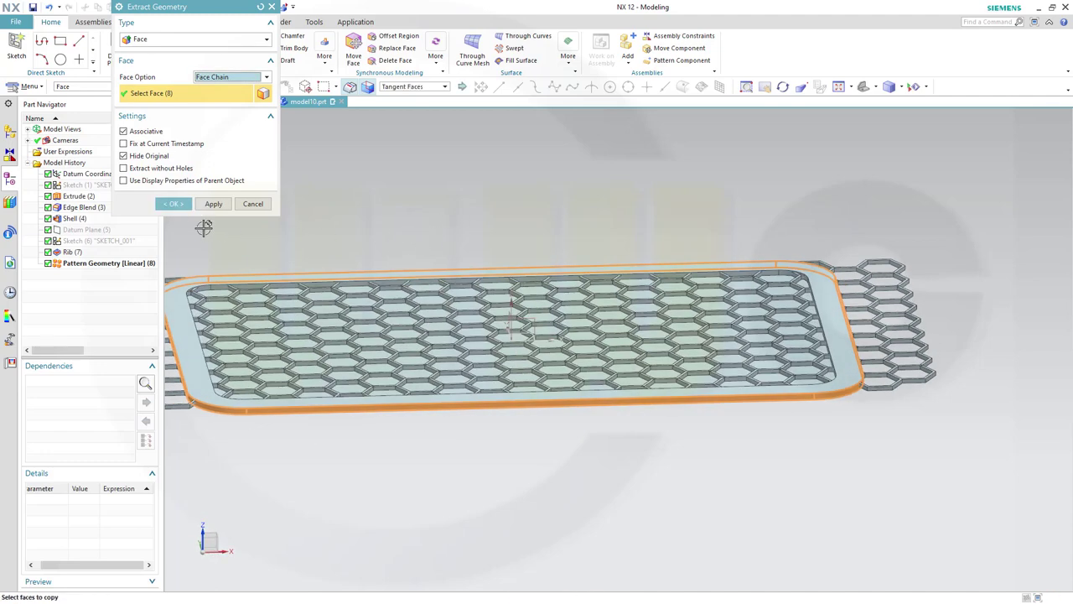
click(177, 204)
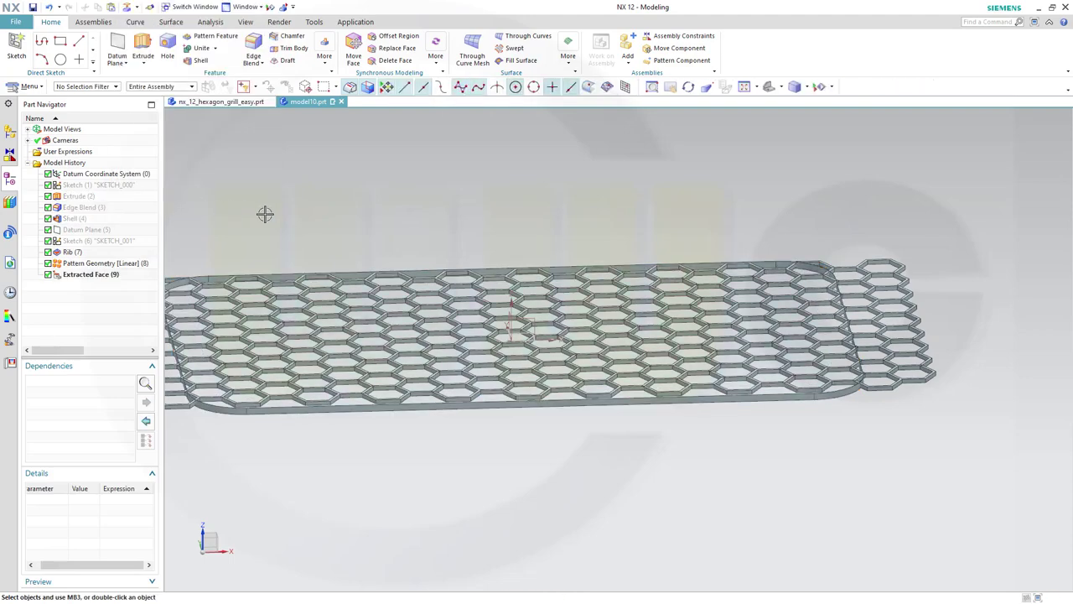
middle_drag(343, 236, 330, 299)
- Review Extracted Face (9) in its edit dialog and cancel without changes
click(360, 304)
key(Escape)
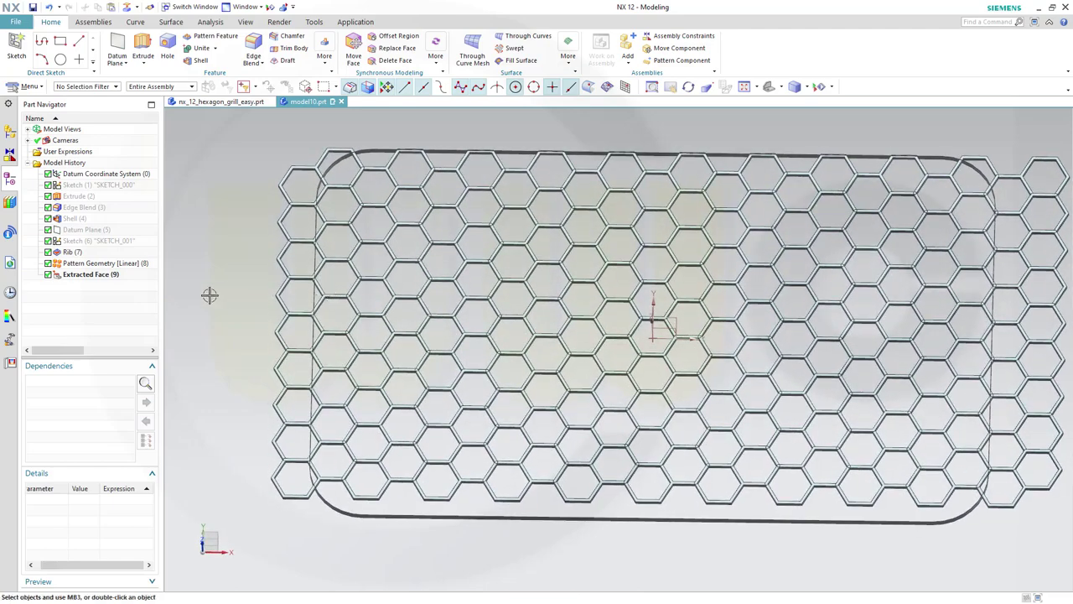
double_click(91, 275)
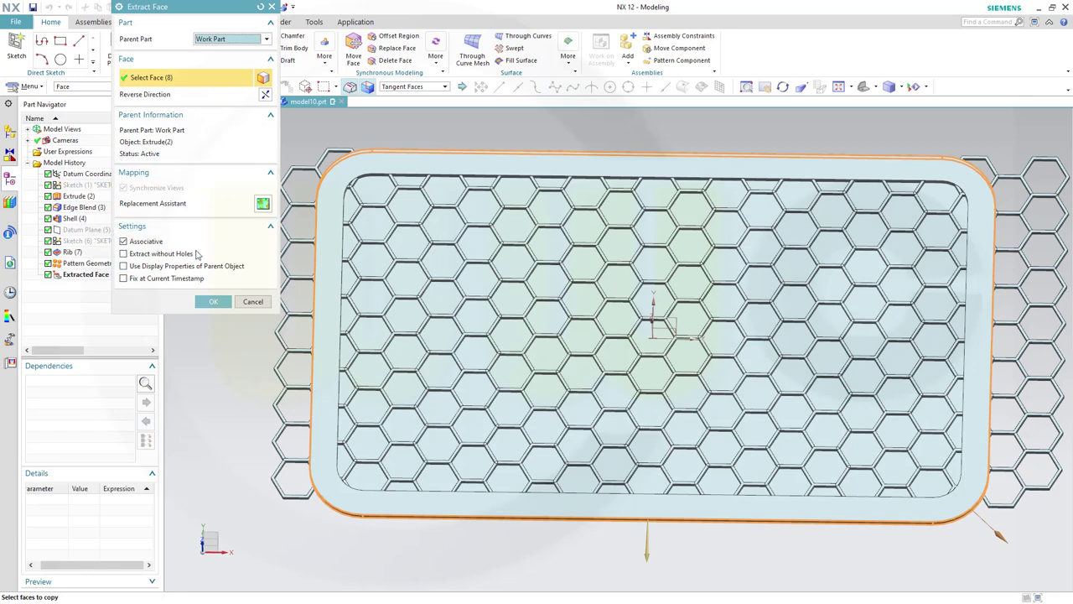
click(250, 301)
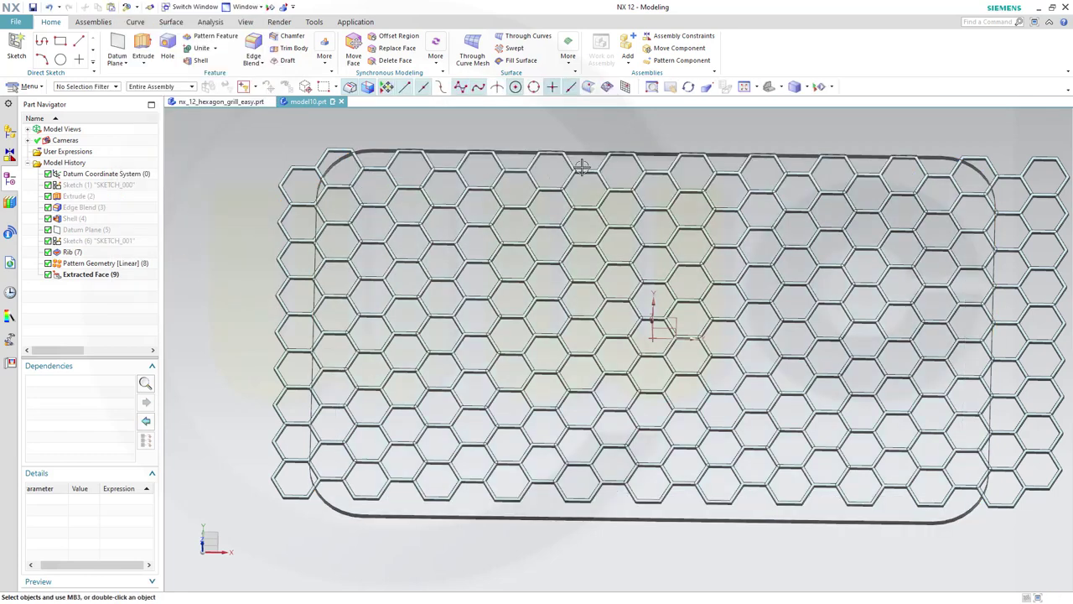
- Show all Solid Bodies again through Show and Hide
click(819, 88)
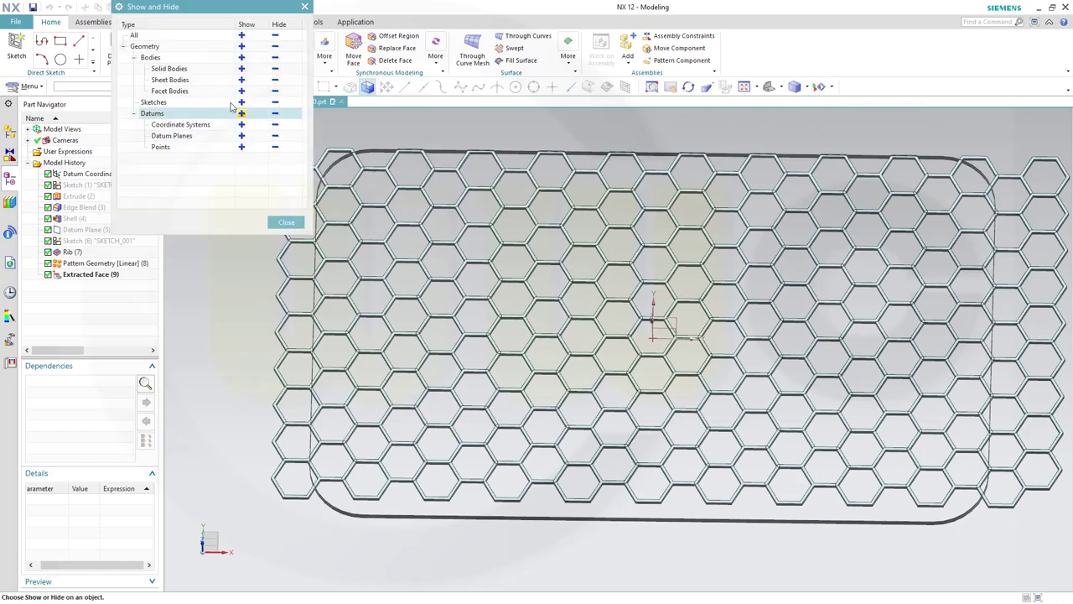
click(242, 68)
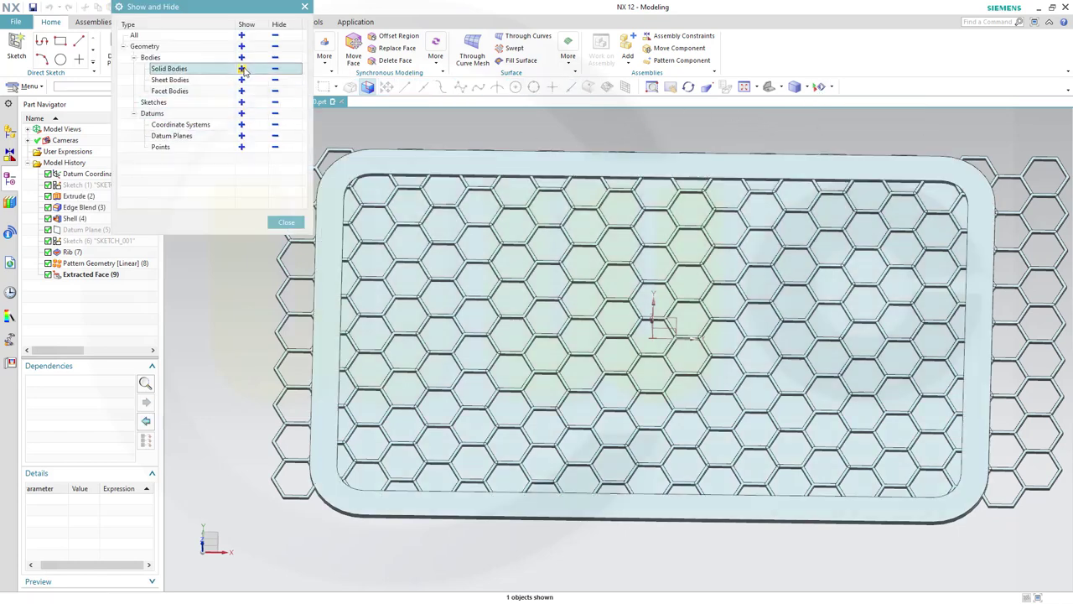
click(285, 221)
middle_drag(244, 208, 249, 181)
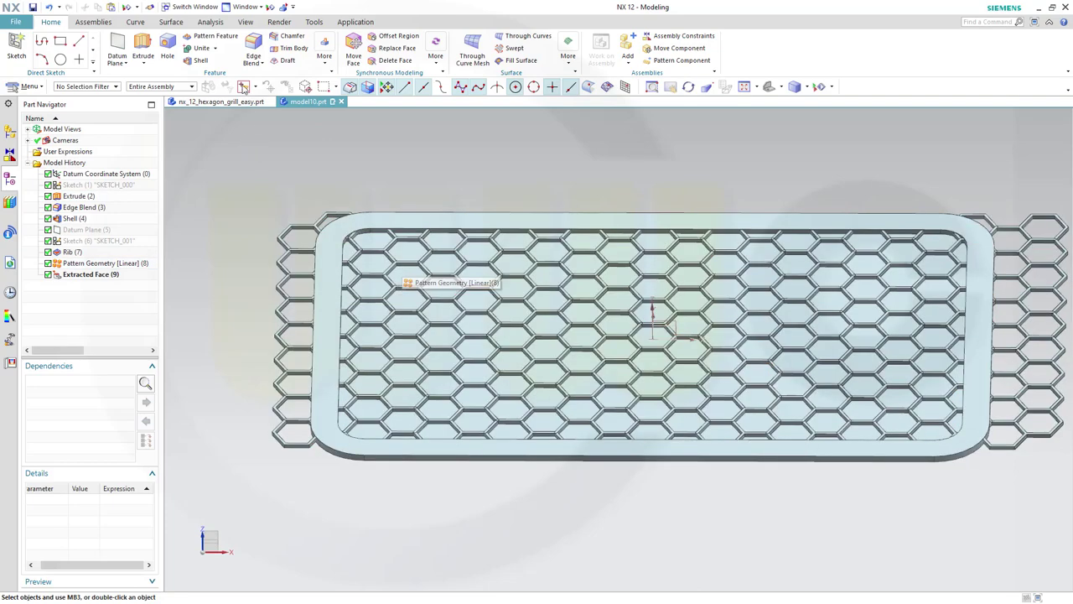
- Unite the grill frame target with the 99 box-selected hexagon tool bodies
click(201, 49)
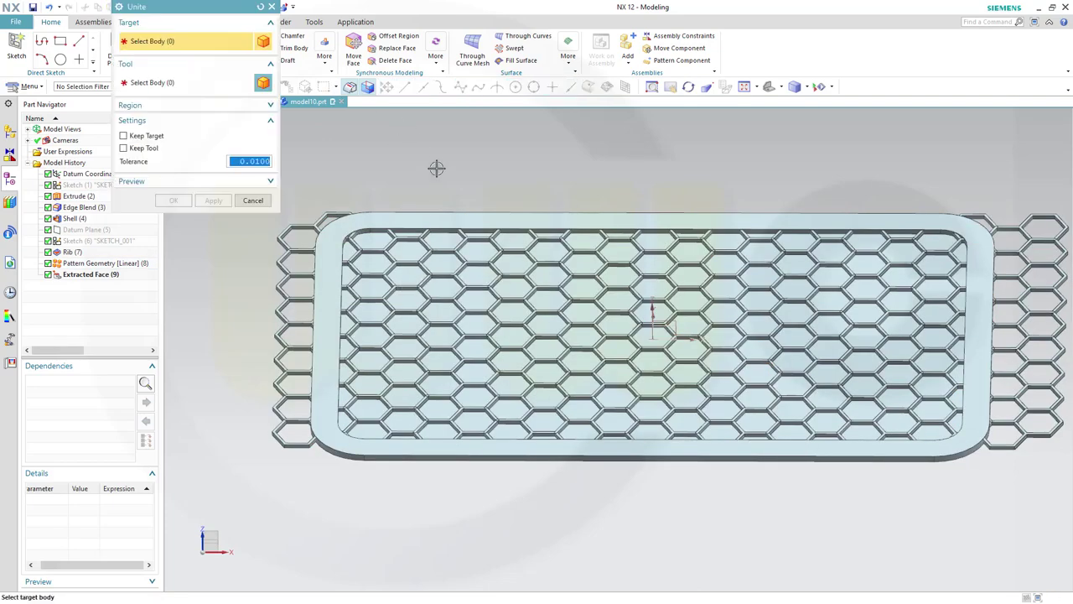
click(428, 216)
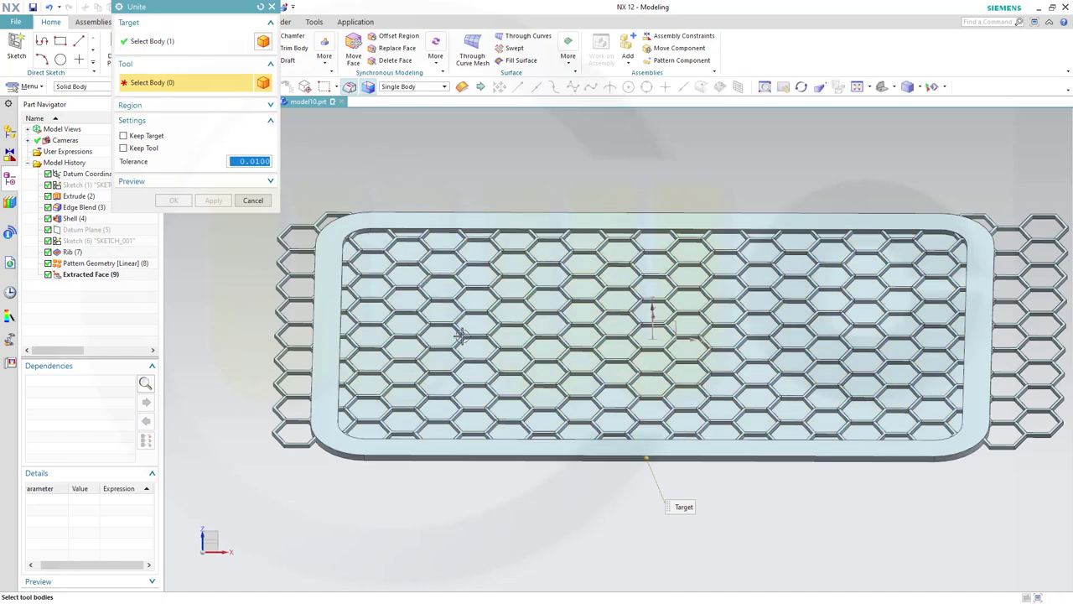
middle_drag(463, 301, 476, 342)
scroll(476, 342, down, 3)
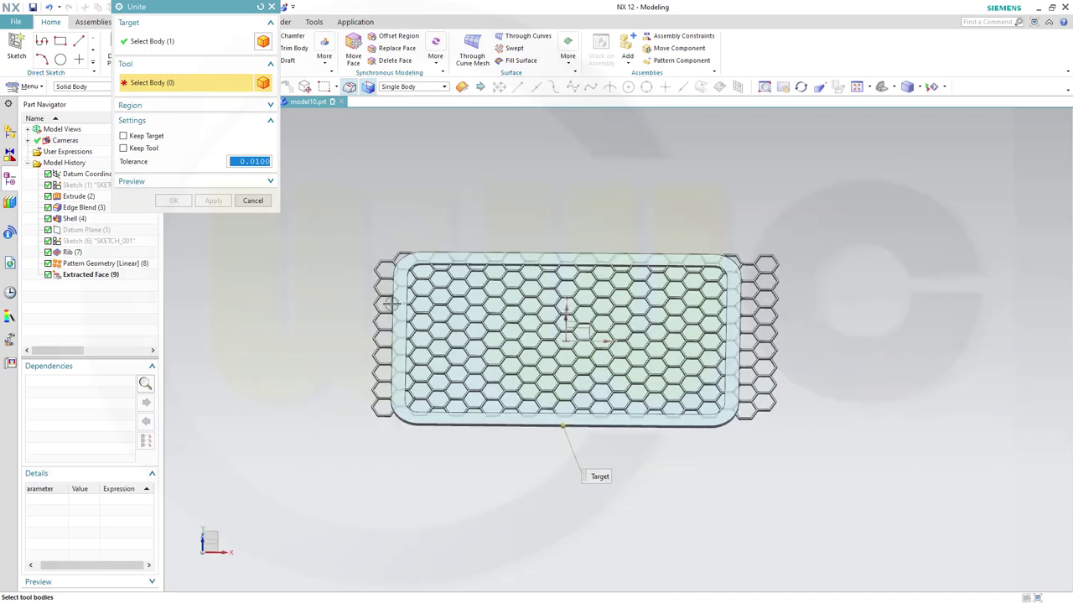
drag(345, 223, 823, 445)
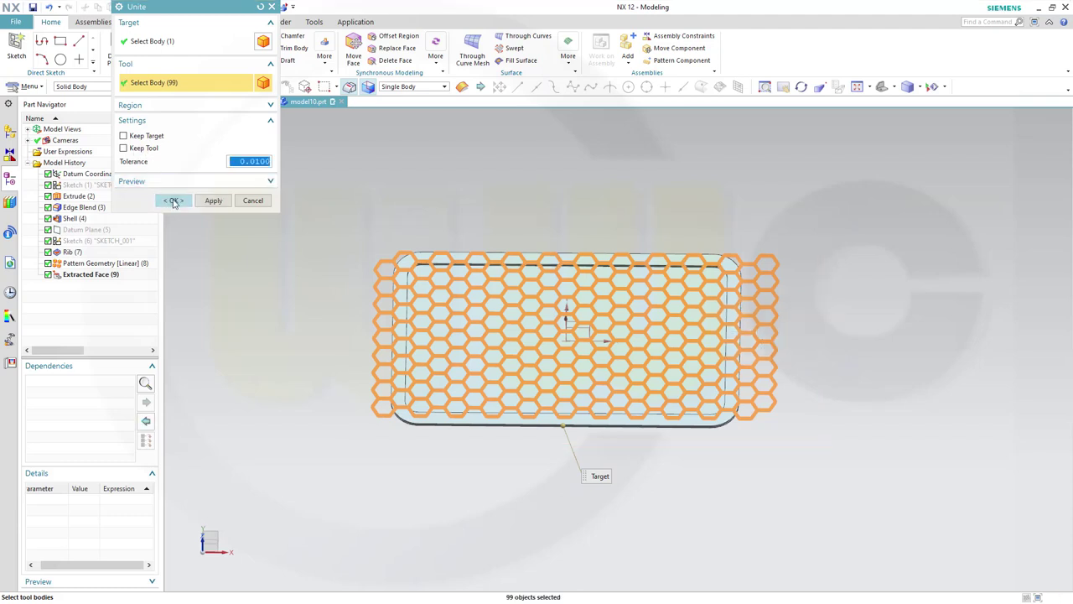
click(174, 201)
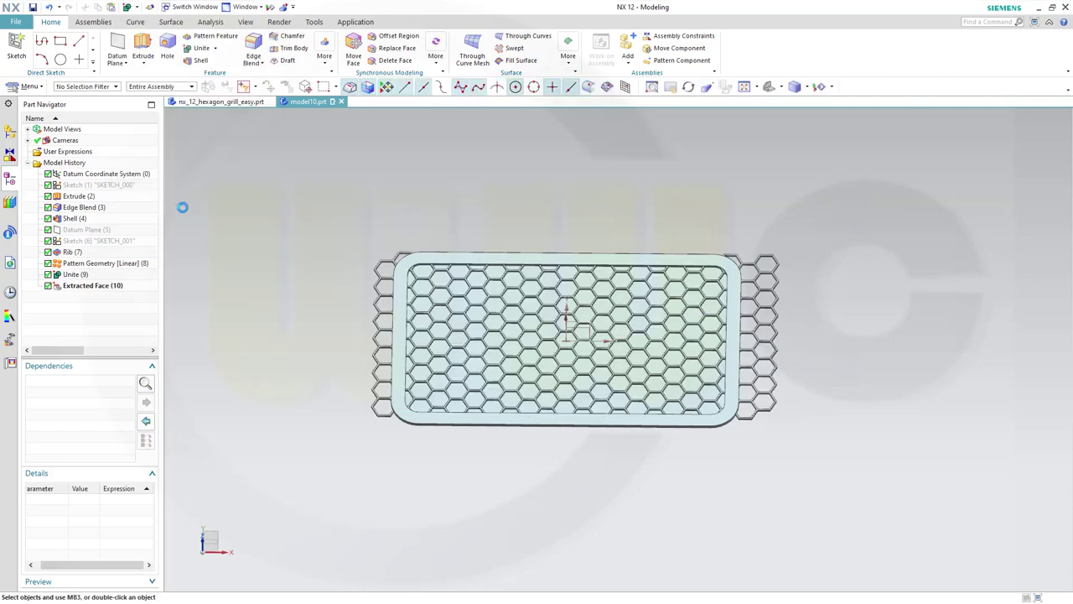
- Inspect the merged grill and the Unite and Extracted Face entries in the history
middle_drag(306, 237, 299, 274)
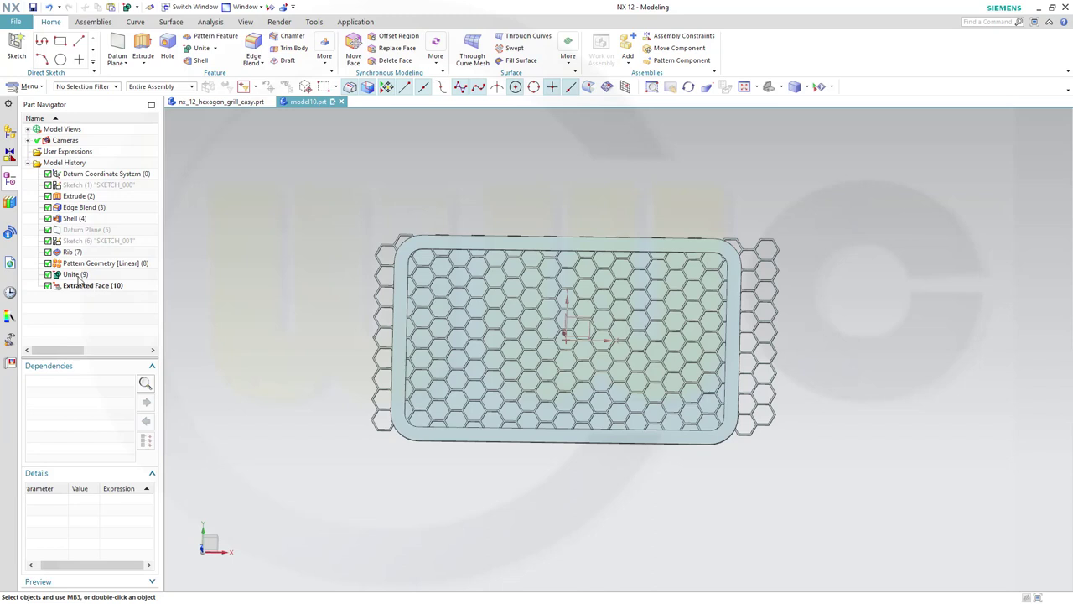
click(77, 277)
click(84, 286)
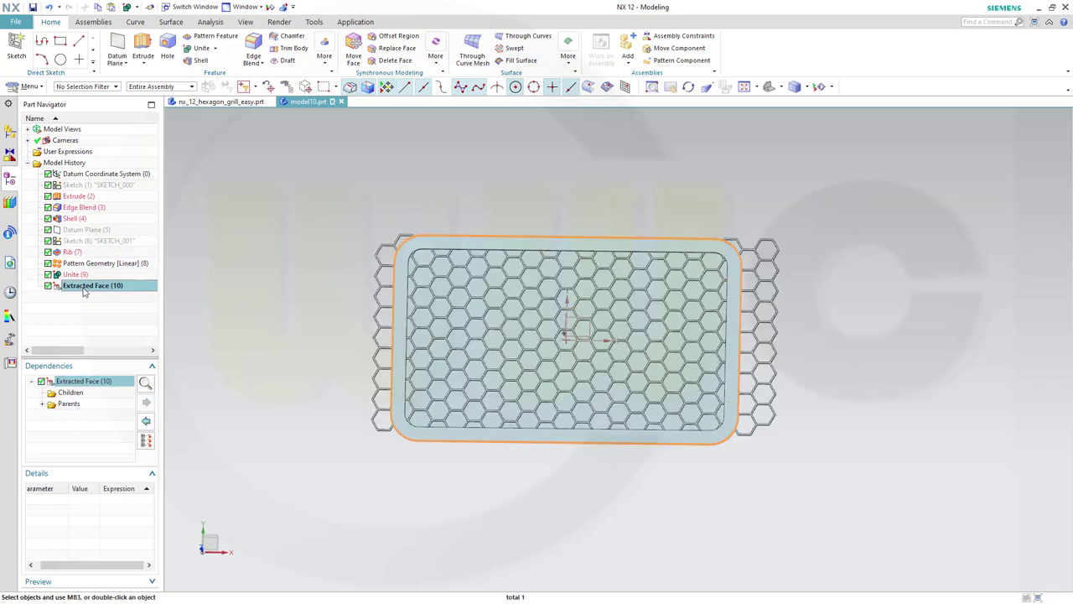
key(Escape)
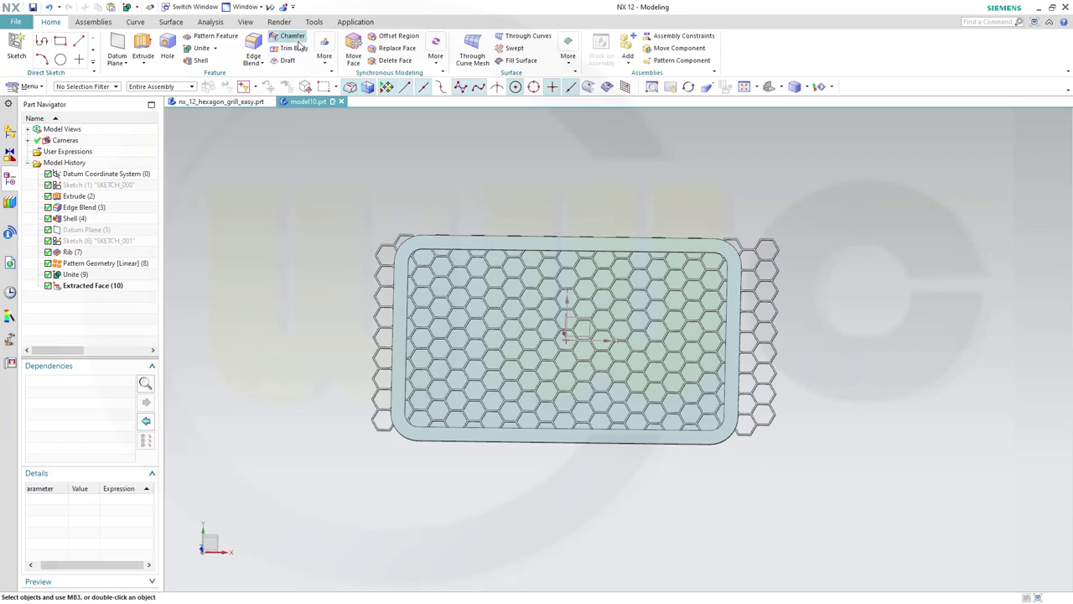
click(292, 48)
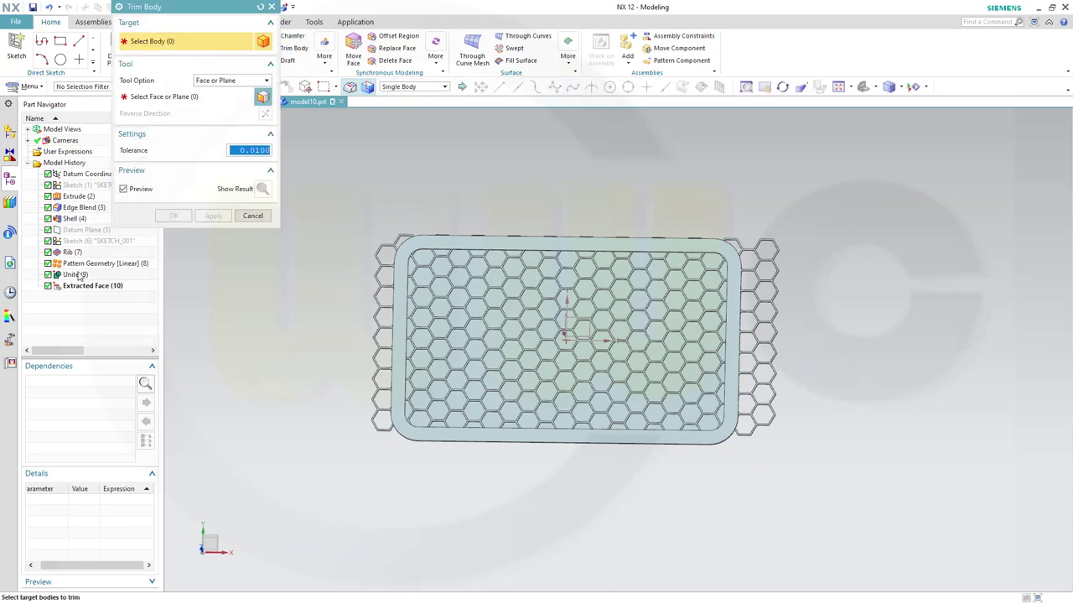
click(74, 275)
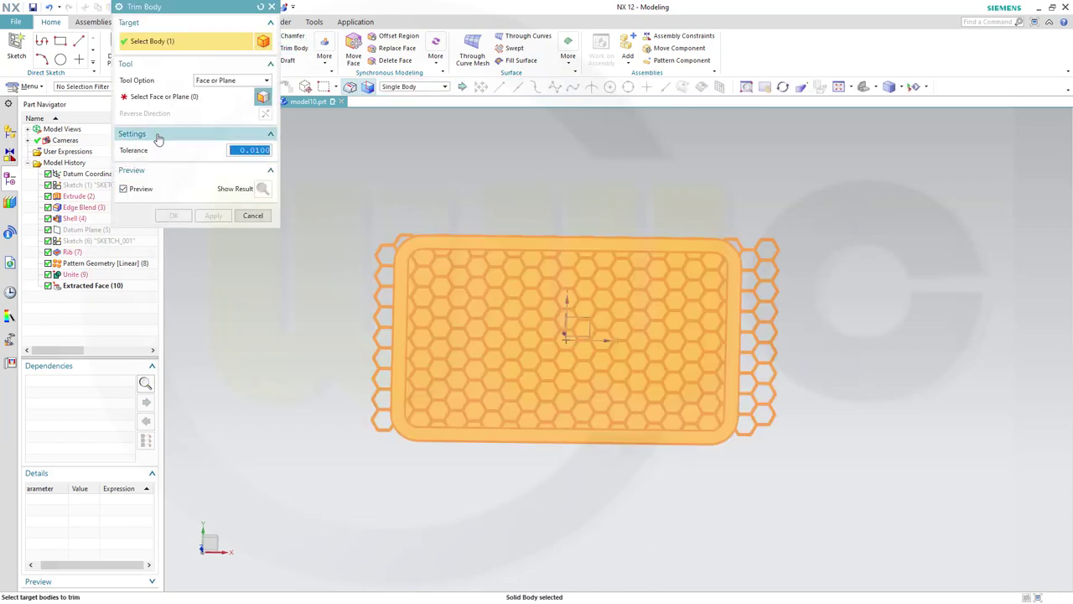
click(142, 97)
click(112, 286)
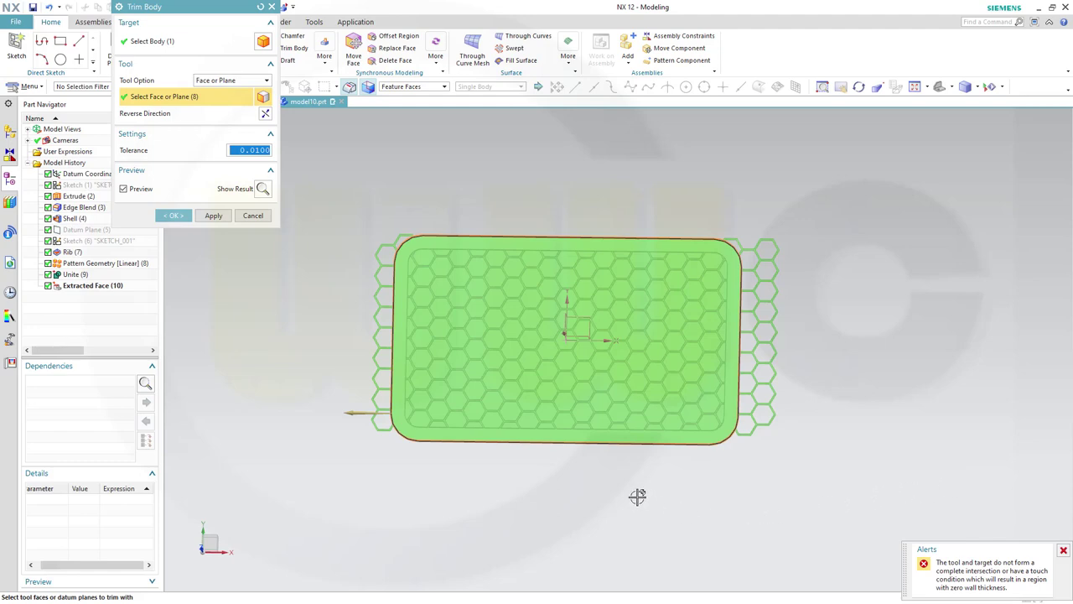
middle_drag(638, 496, 637, 431)
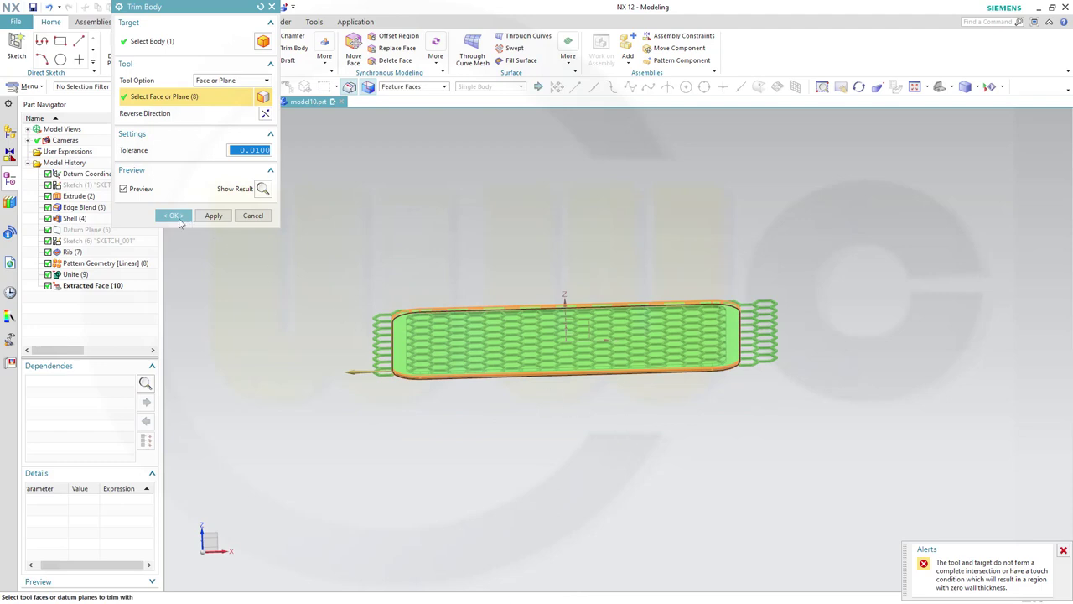
click(172, 217)
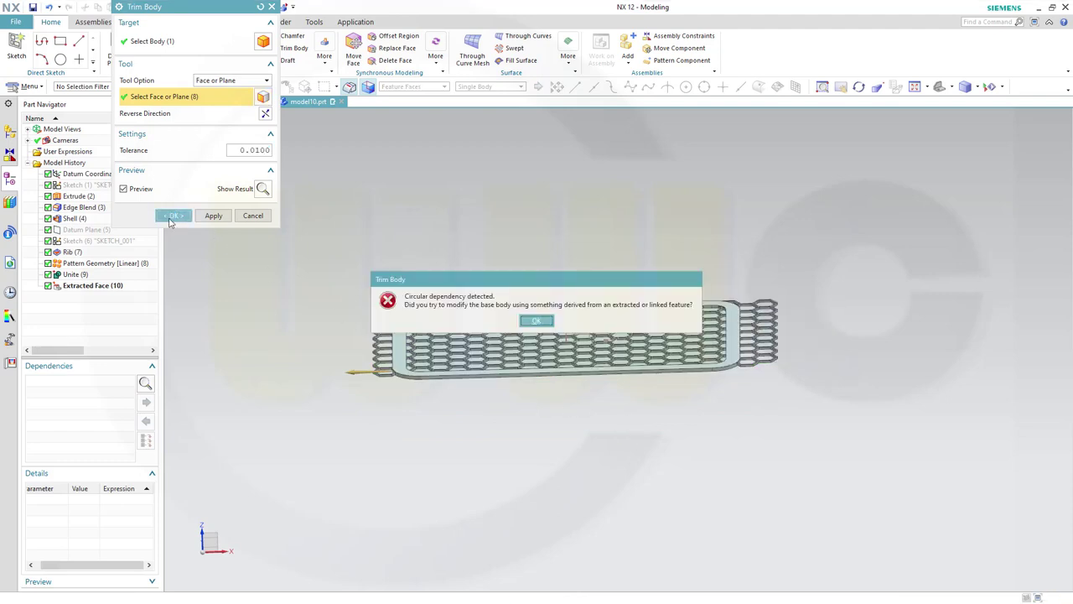
click(538, 321)
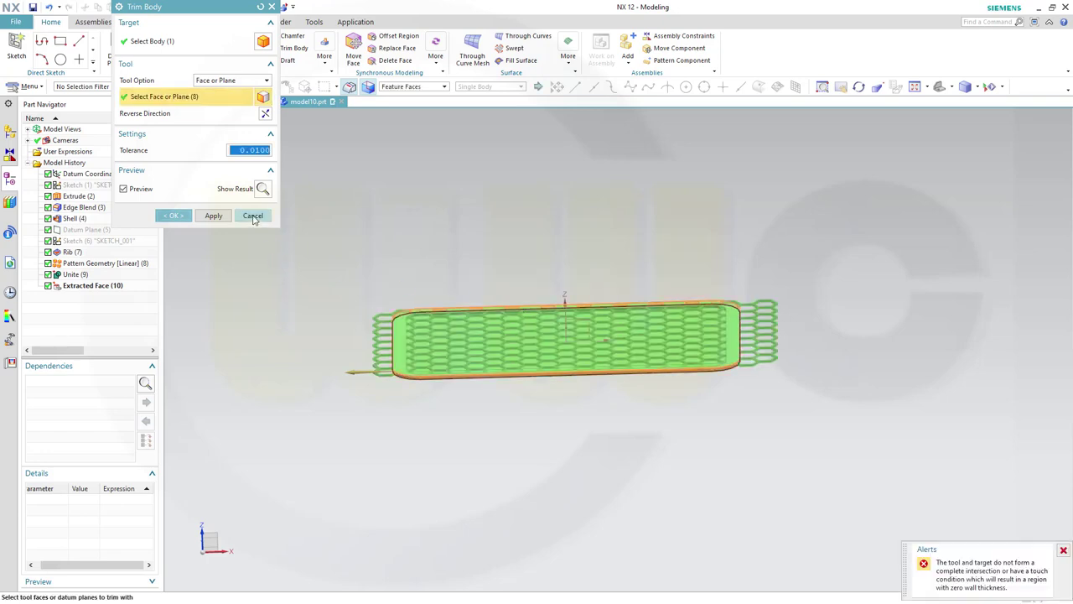
click(252, 215)
- Delete the Extracted Face (10) feature
click(86, 289)
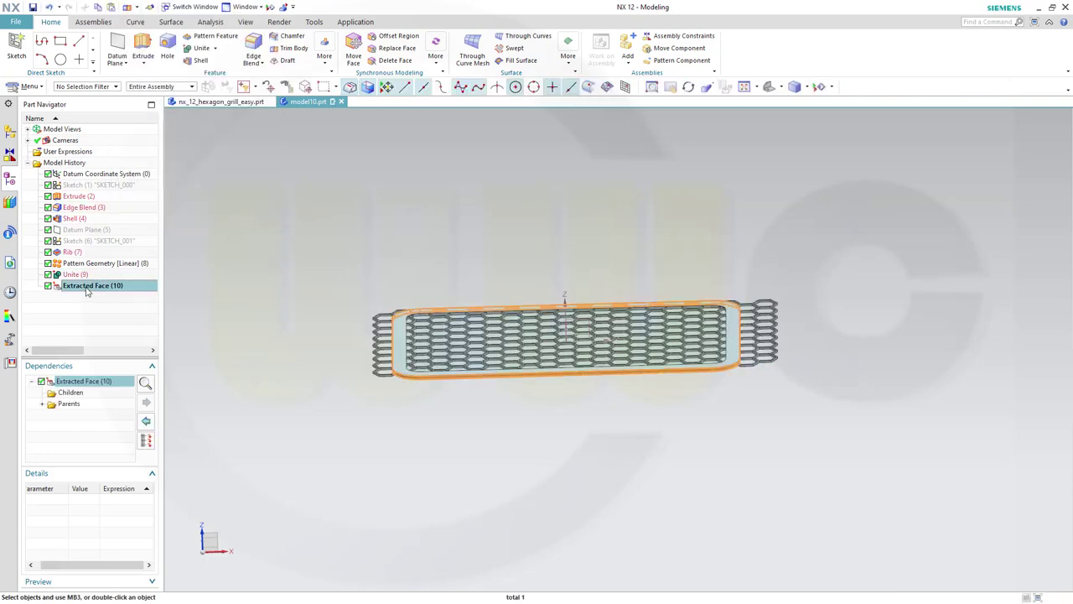
right_click(87, 288)
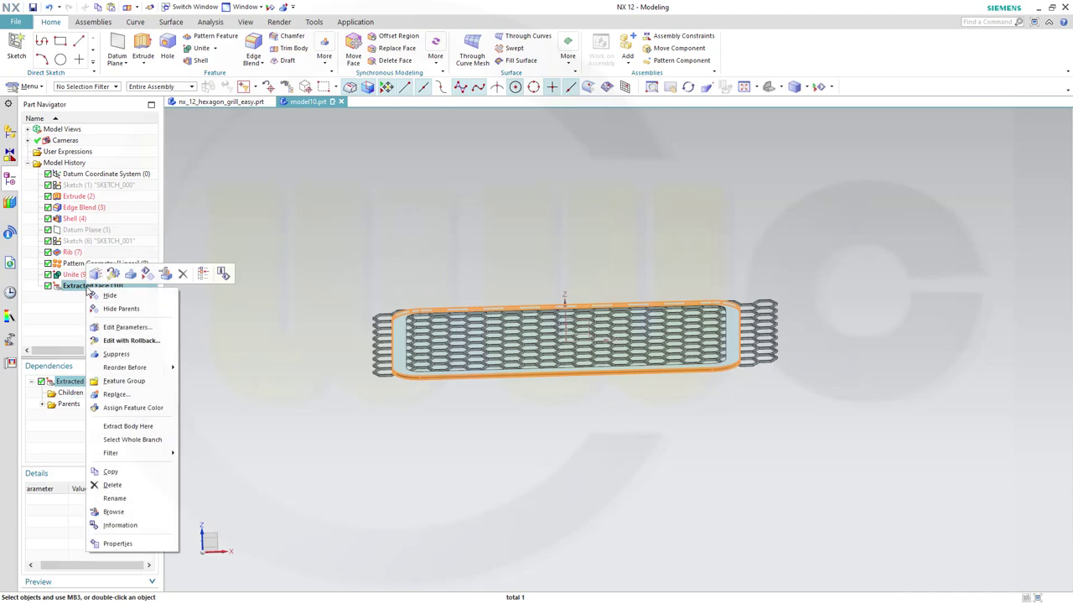
click(112, 485)
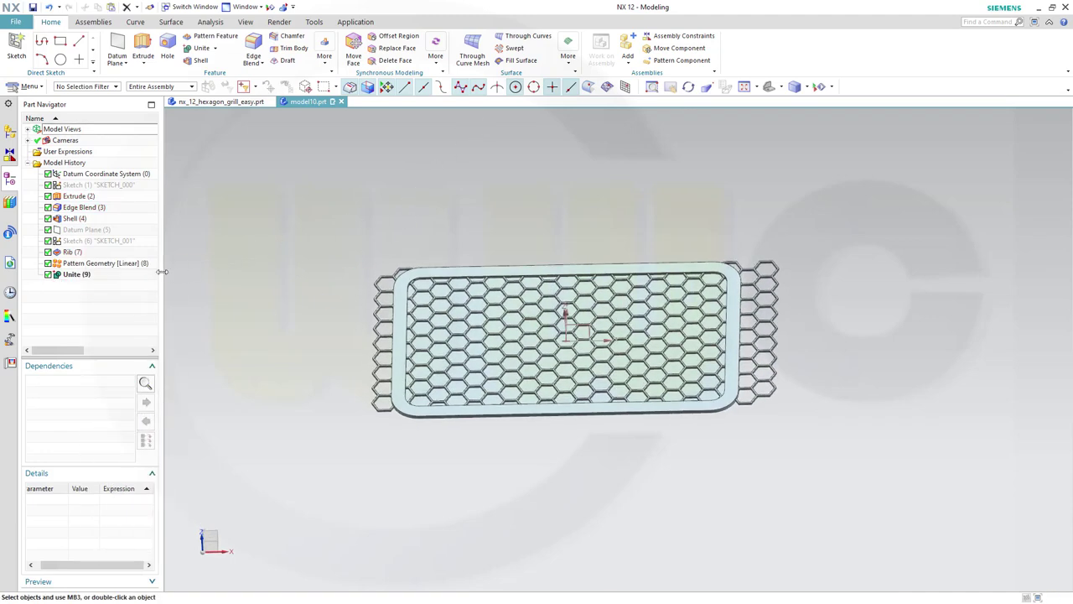
- Make Edge Blend (3) the current feature, rolling back to the rounded plate
click(76, 210)
right_click(76, 210)
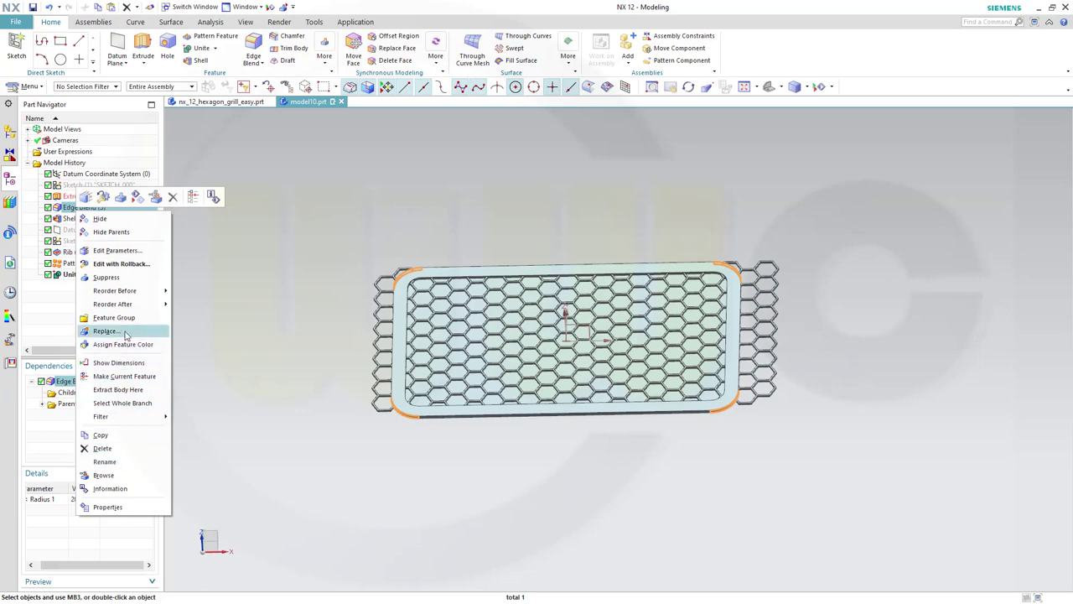
click(124, 376)
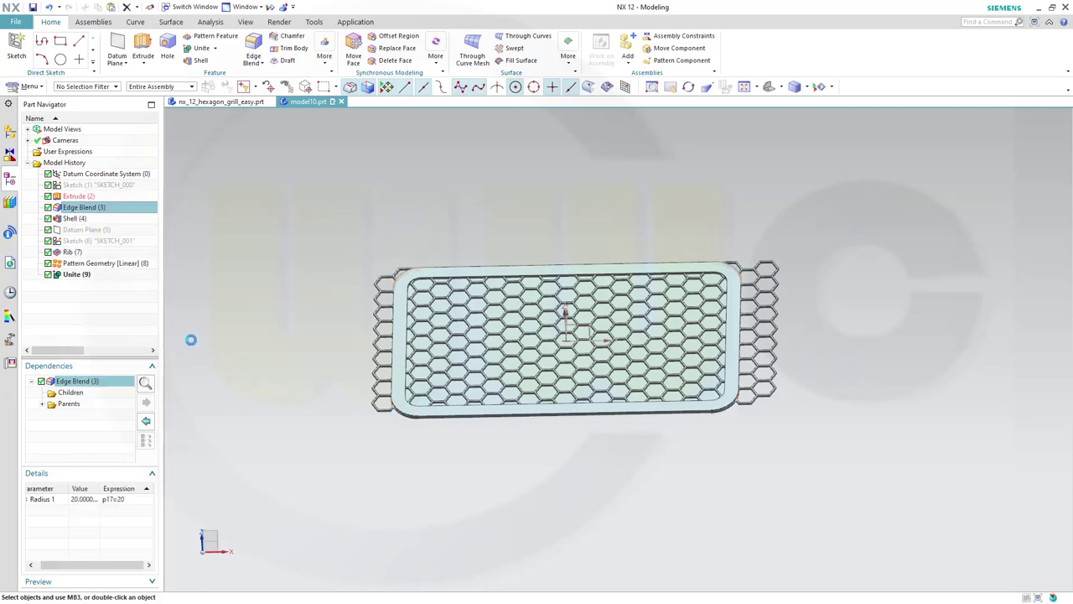
middle_drag(342, 244, 378, 215)
scroll(377, 216, down, 1)
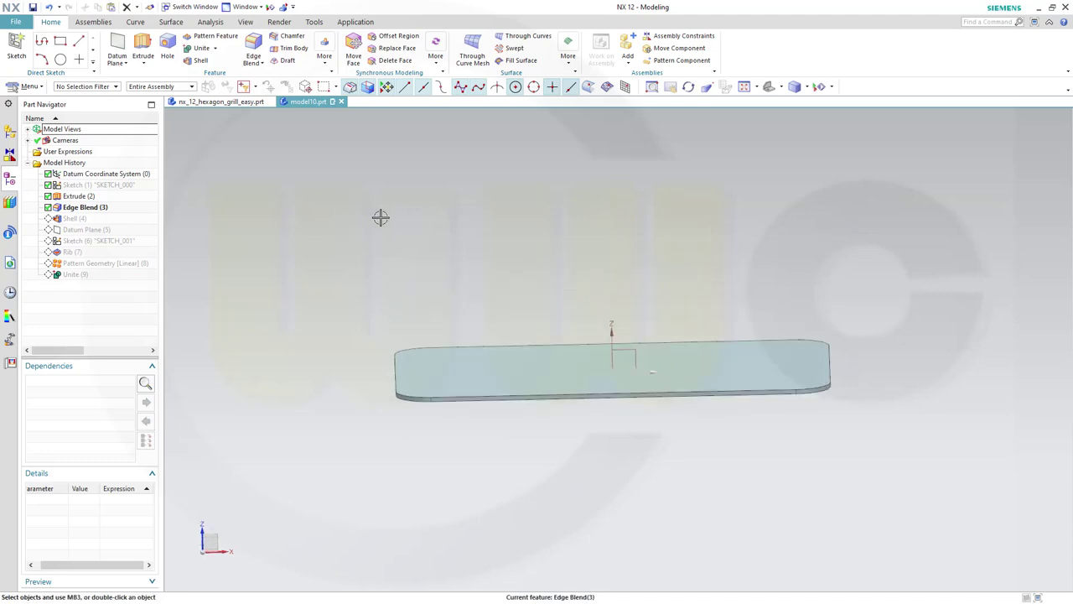
- Extrude the plate's tangent-chained rounded outline as a sheet, 10 mm symmetric along Z
click(144, 49)
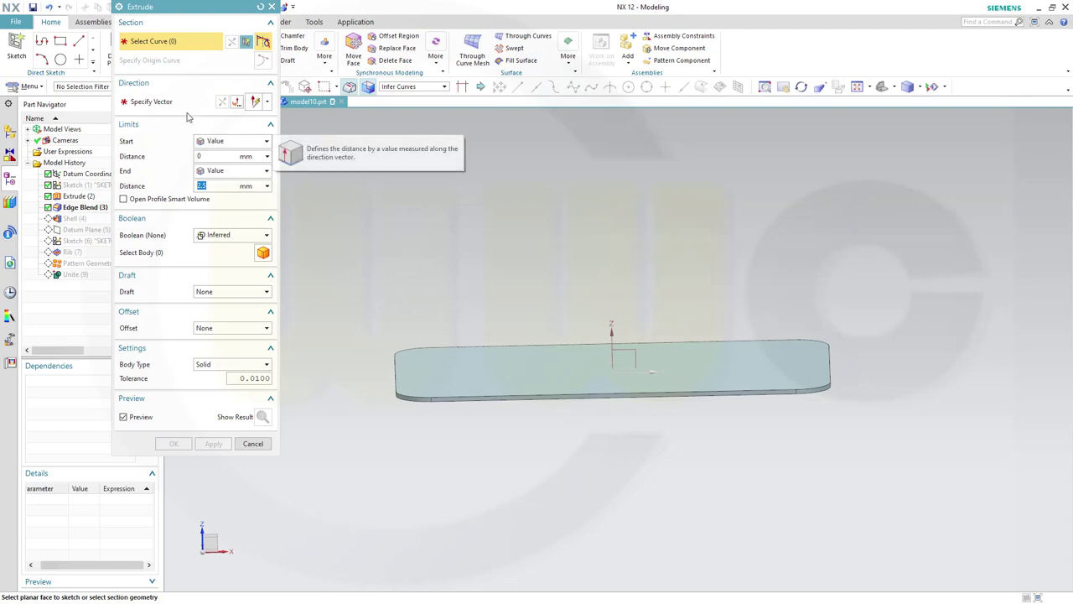
click(267, 364)
click(244, 383)
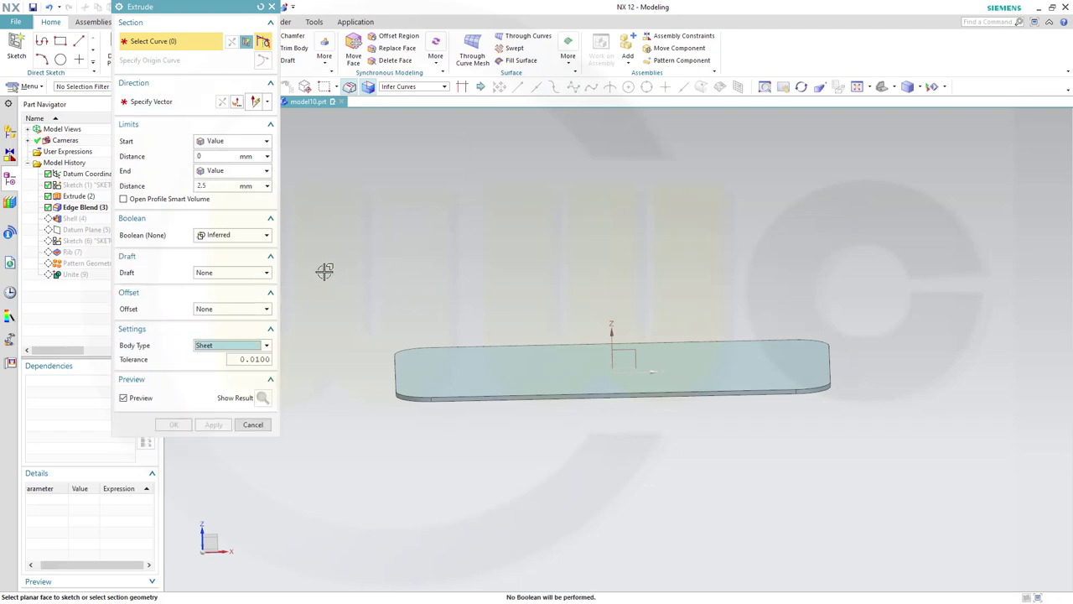
click(267, 143)
click(252, 158)
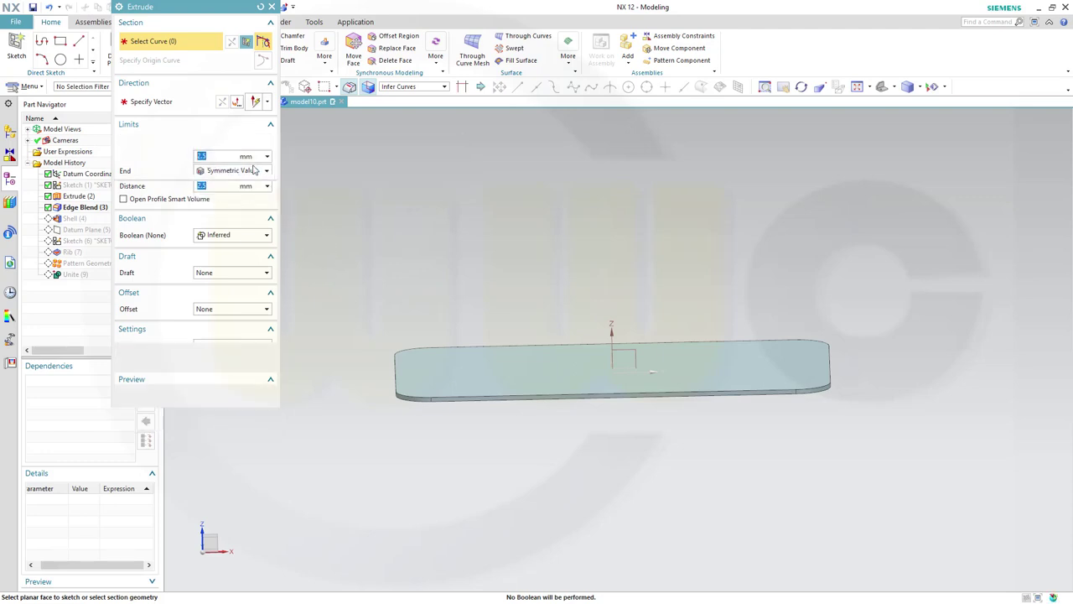
click(170, 104)
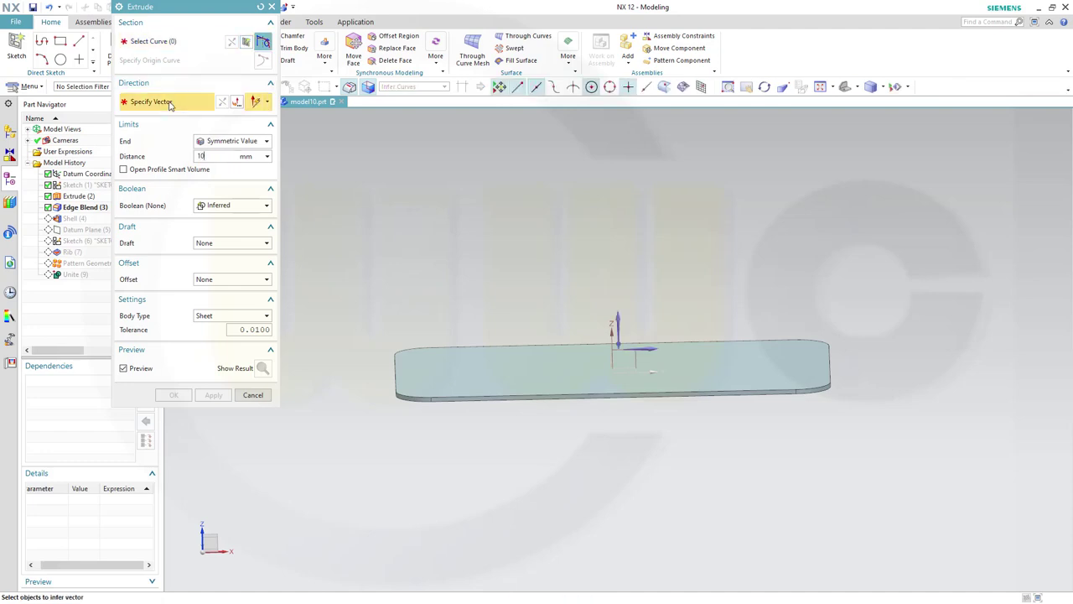
click(621, 313)
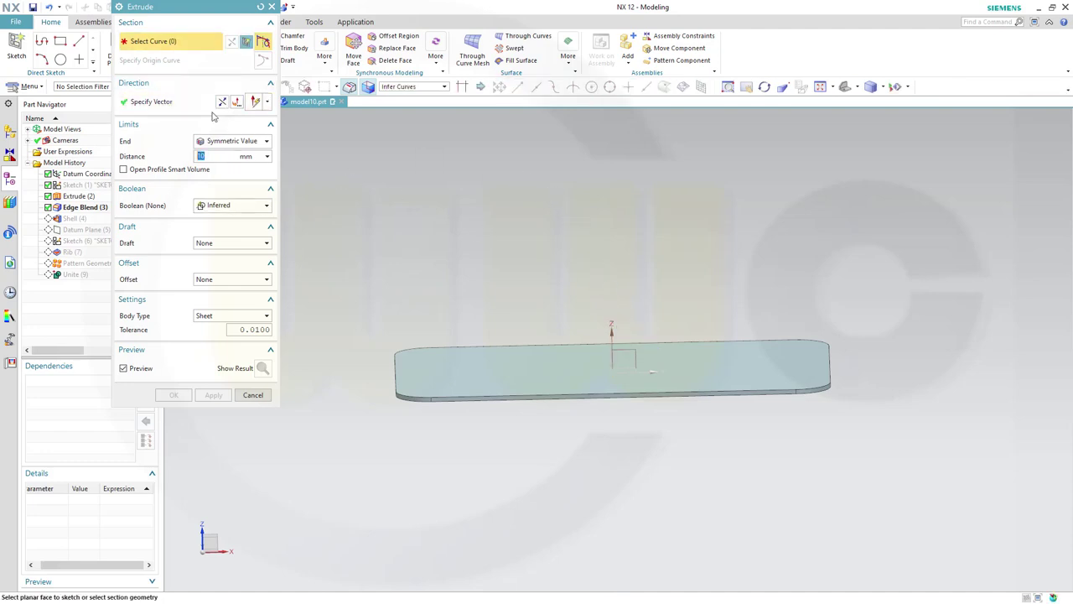
click(442, 88)
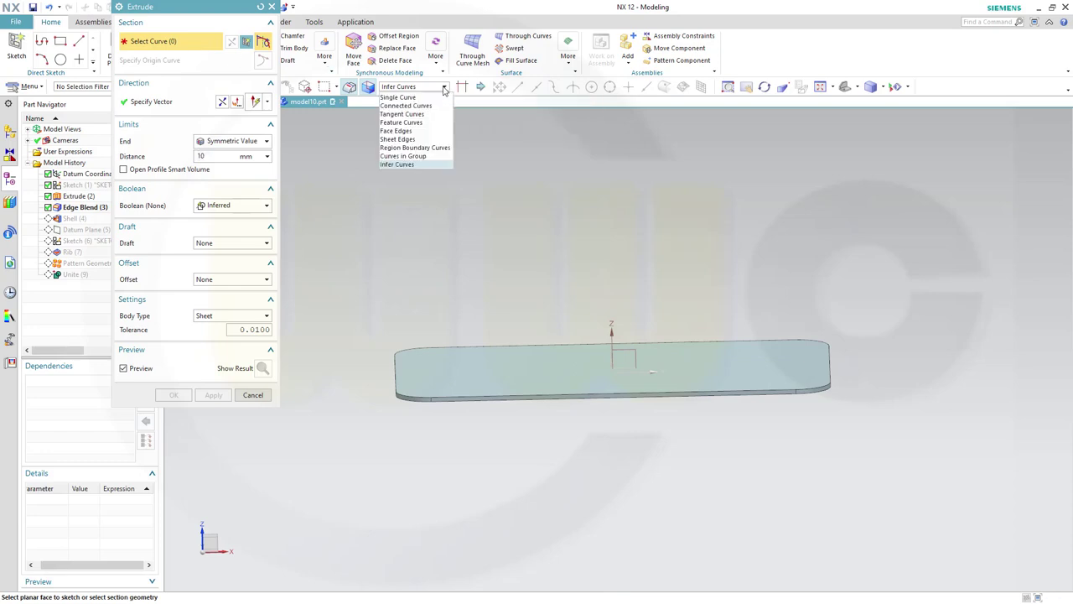
click(401, 114)
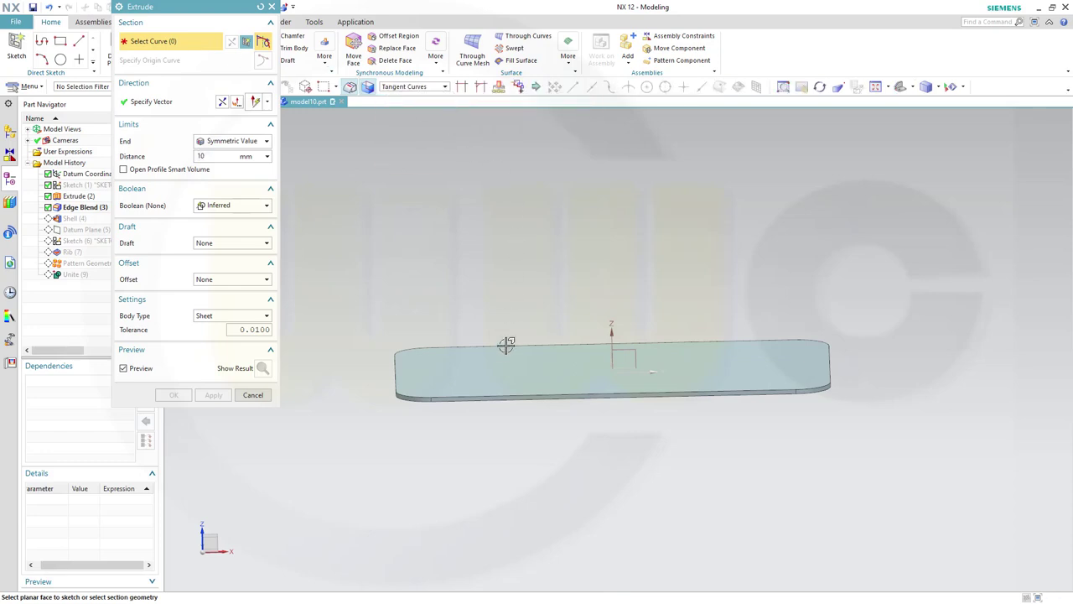
click(486, 394)
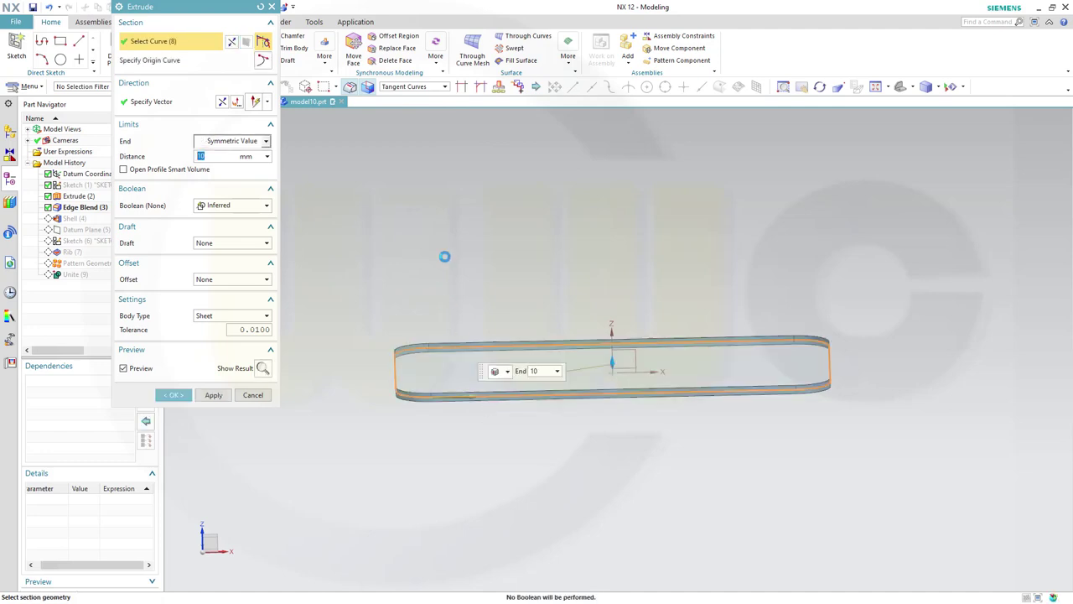
middle_drag(381, 278, 420, 280)
click(172, 395)
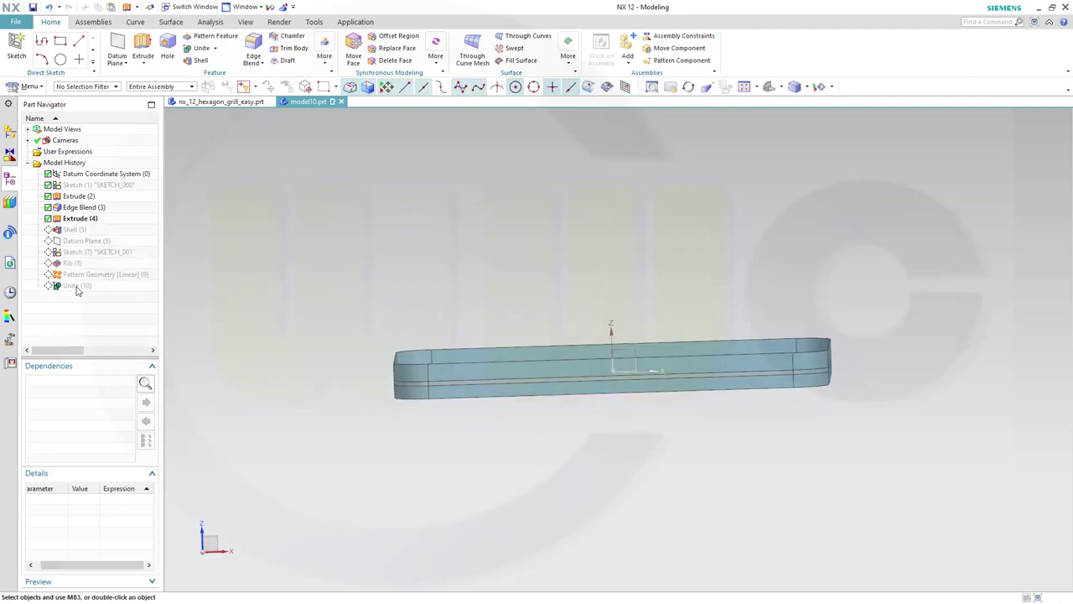
- Make Unite (10) the current feature in the history
right_click(75, 287)
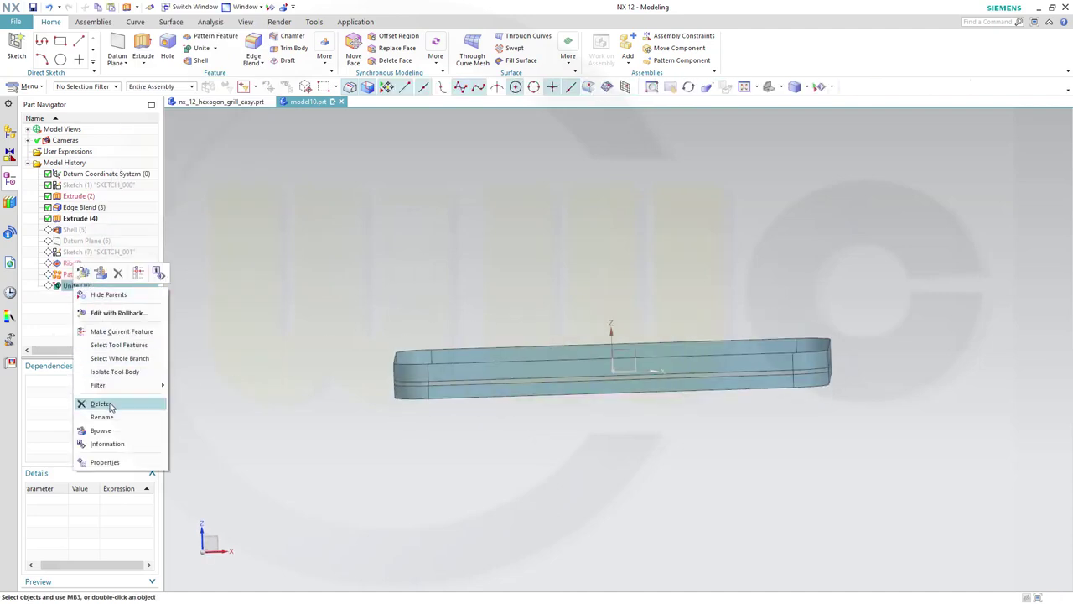
click(133, 332)
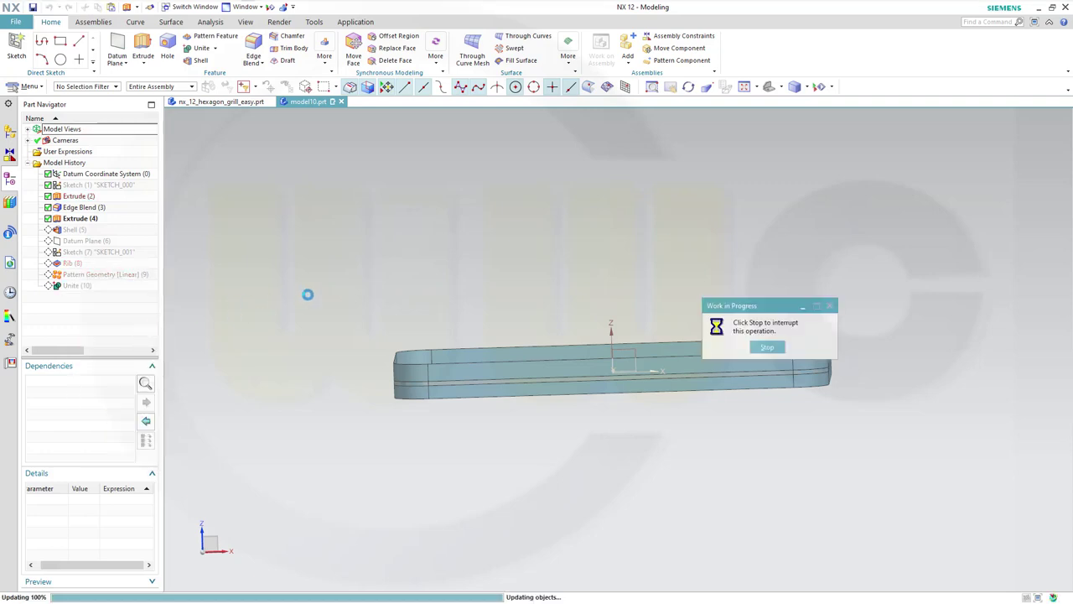
middle_drag(307, 294, 350, 335)
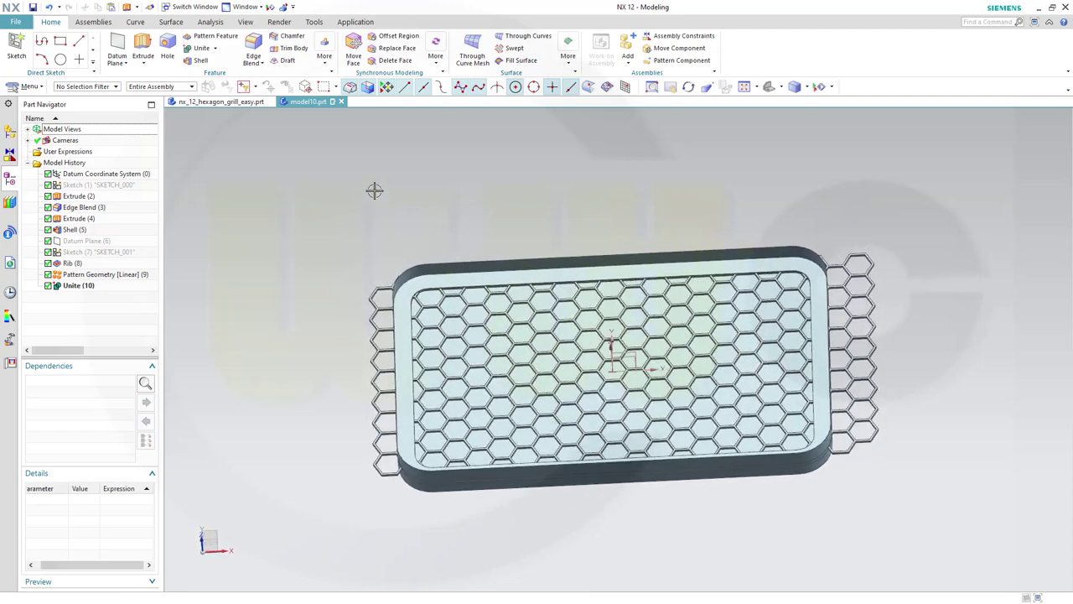
- Trim the united grill body using the Extrude (4) sheet faces as the tool
click(295, 49)
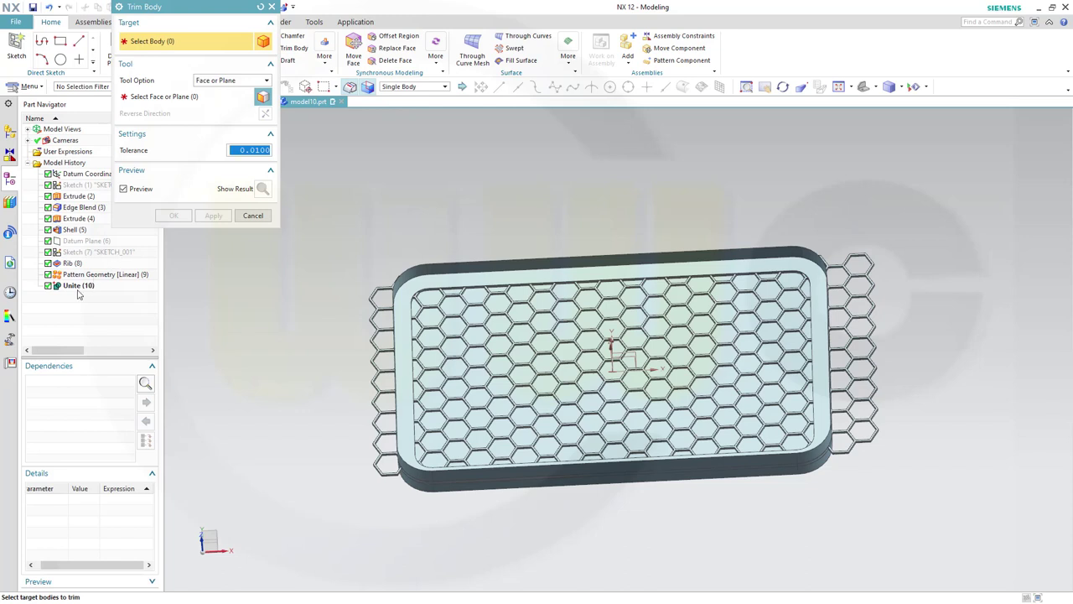
click(77, 290)
click(161, 98)
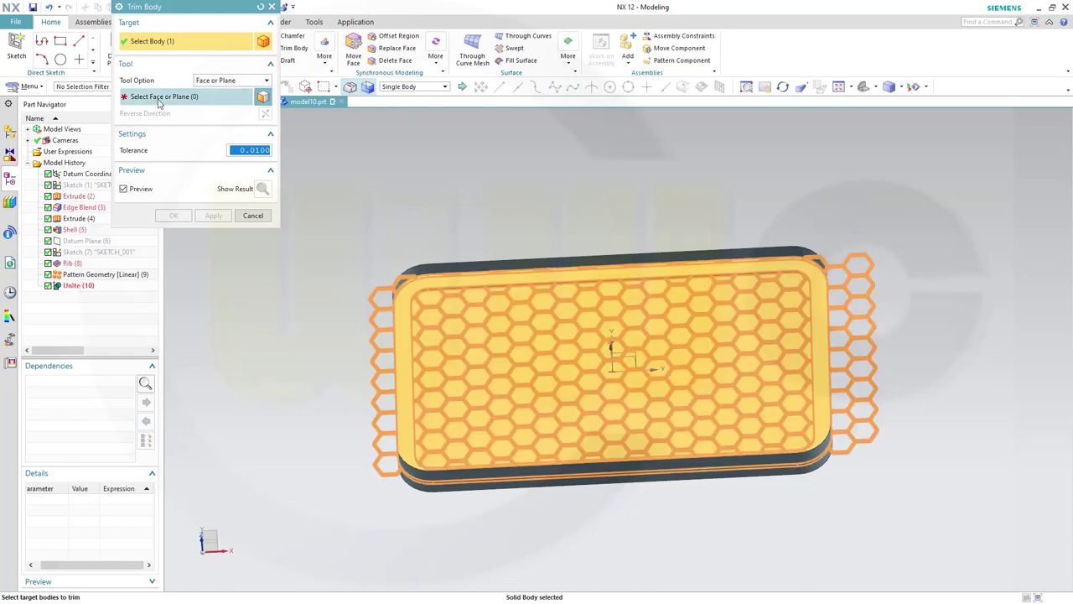
click(83, 219)
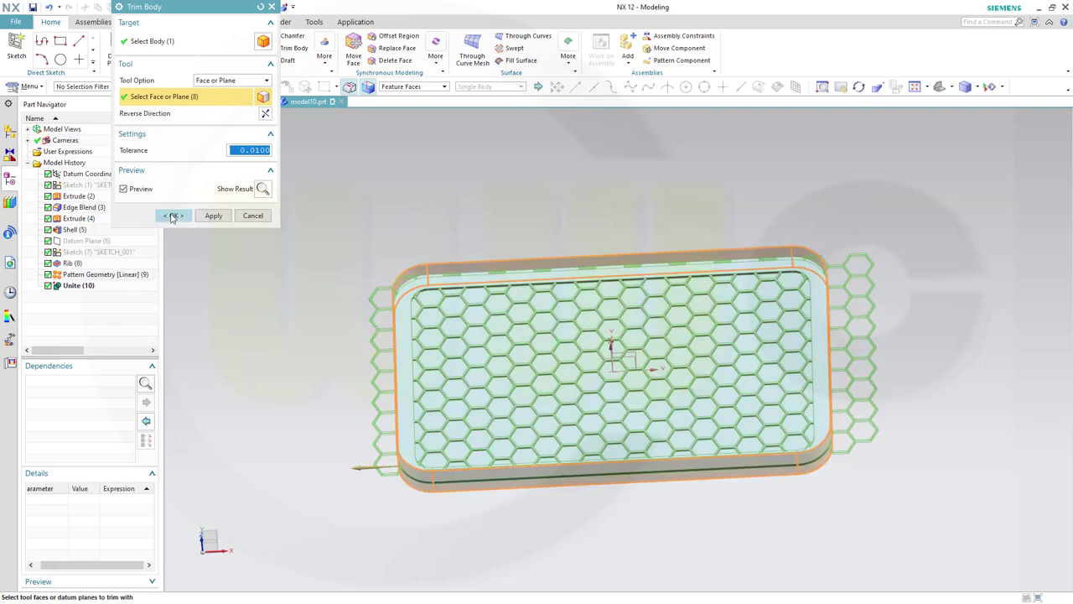
click(173, 216)
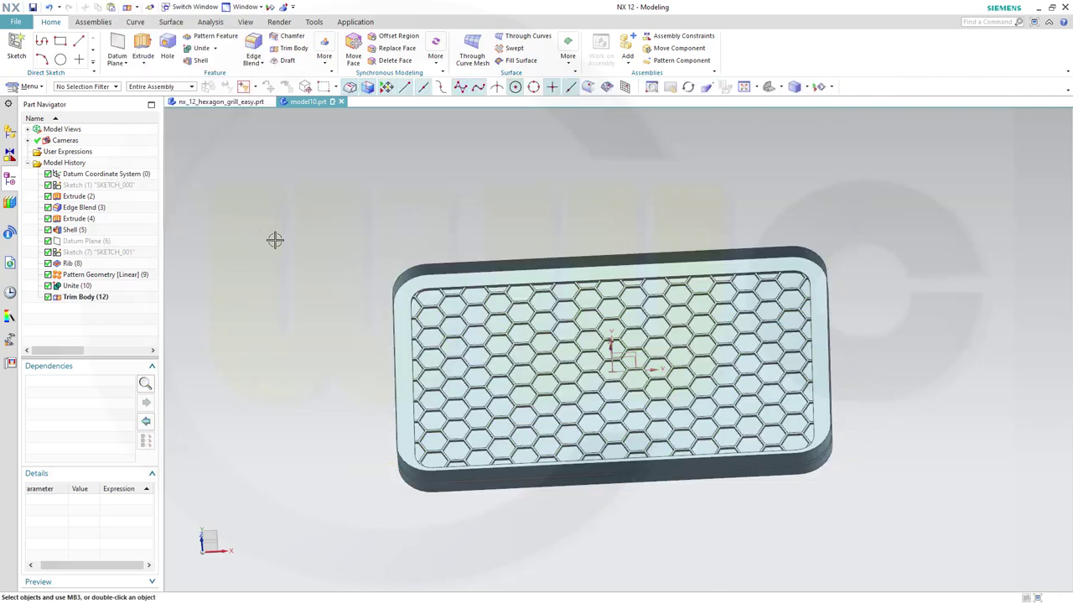
middle_drag(364, 251, 271, 245)
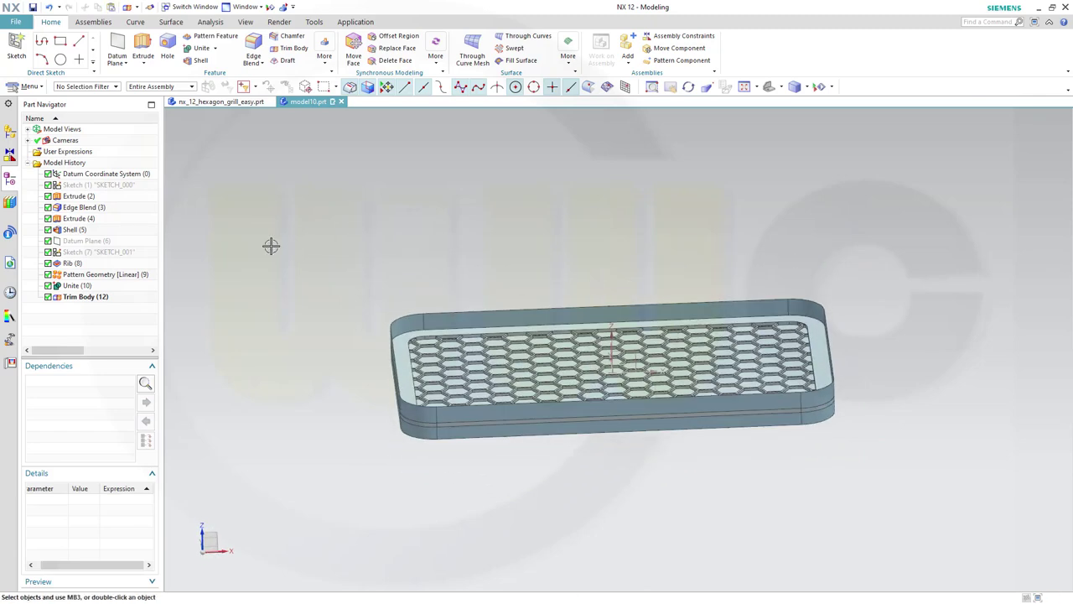
- Hide the Extrude (4) sheet and view the grill face-on
right_click(438, 313)
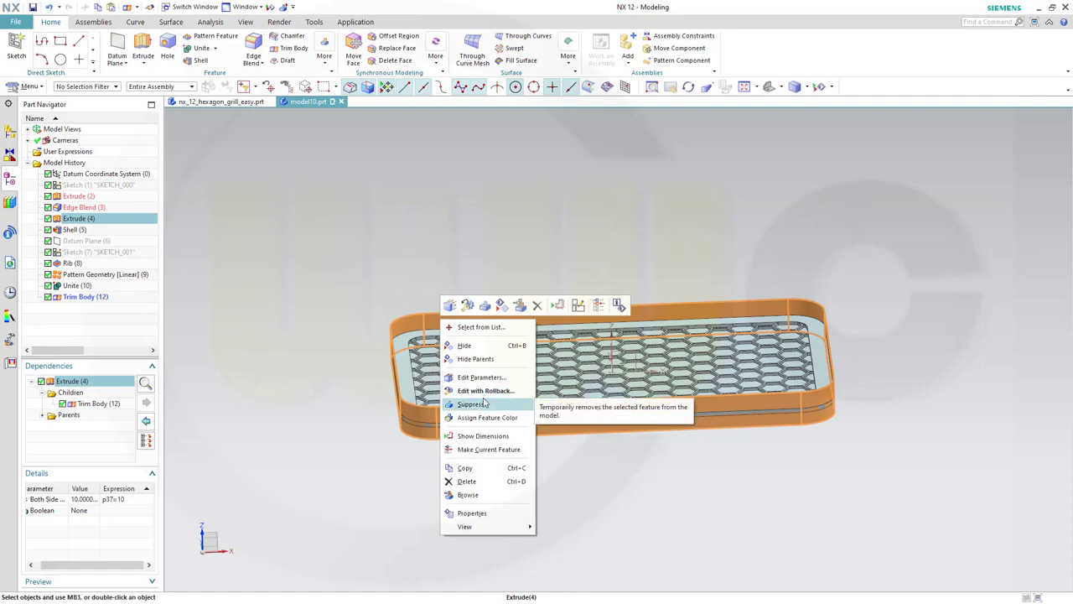
click(472, 346)
middle_drag(582, 271, 612, 354)
- Turn Timestamp Order off in the Part Navigator, then turn it back on
click(88, 297)
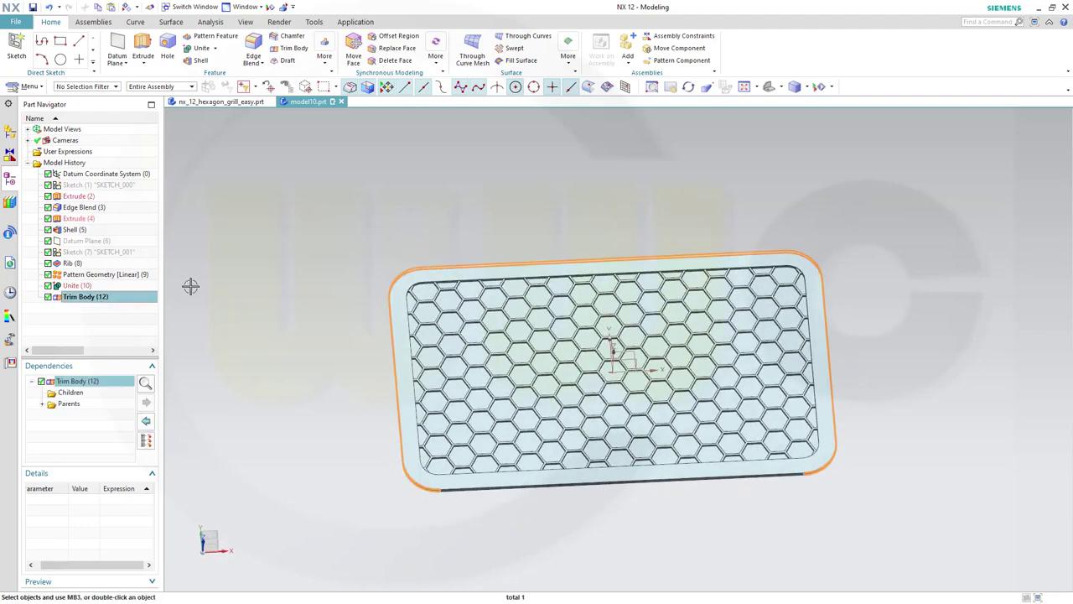
key(Escape)
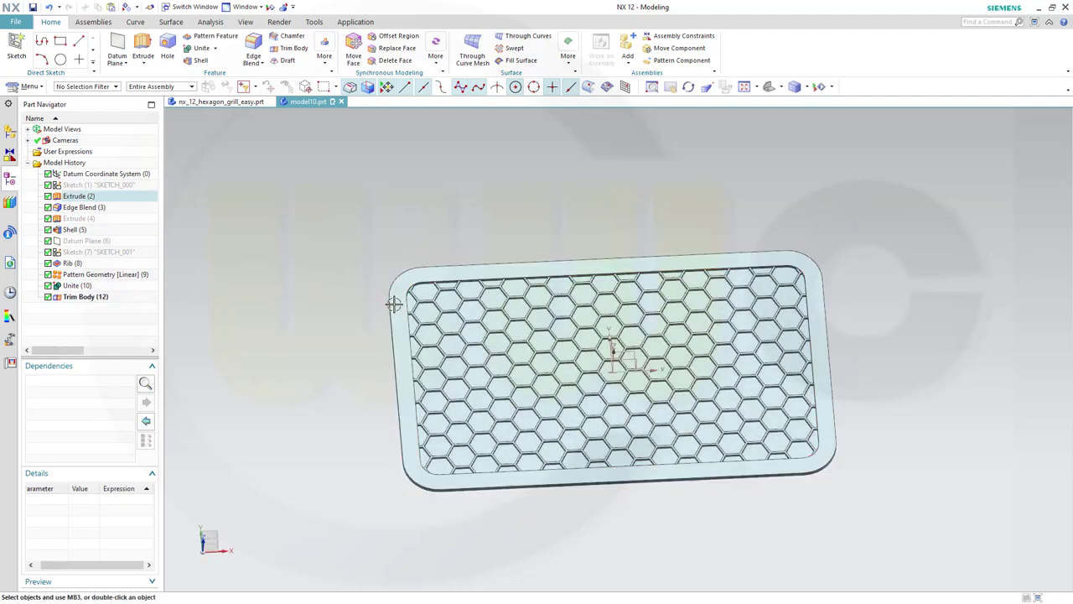
right_click(78, 125)
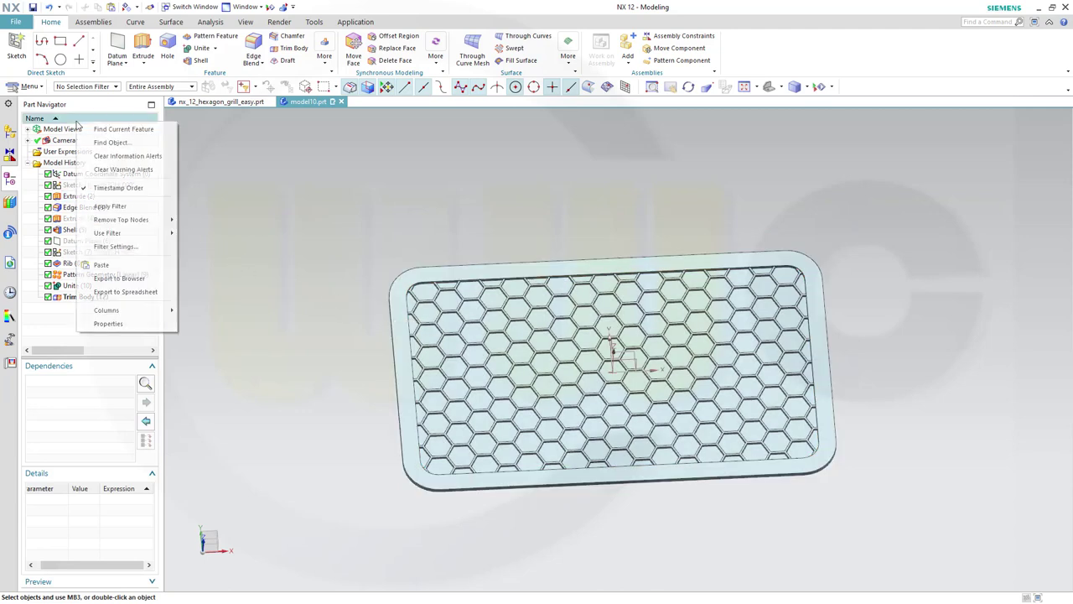
click(114, 188)
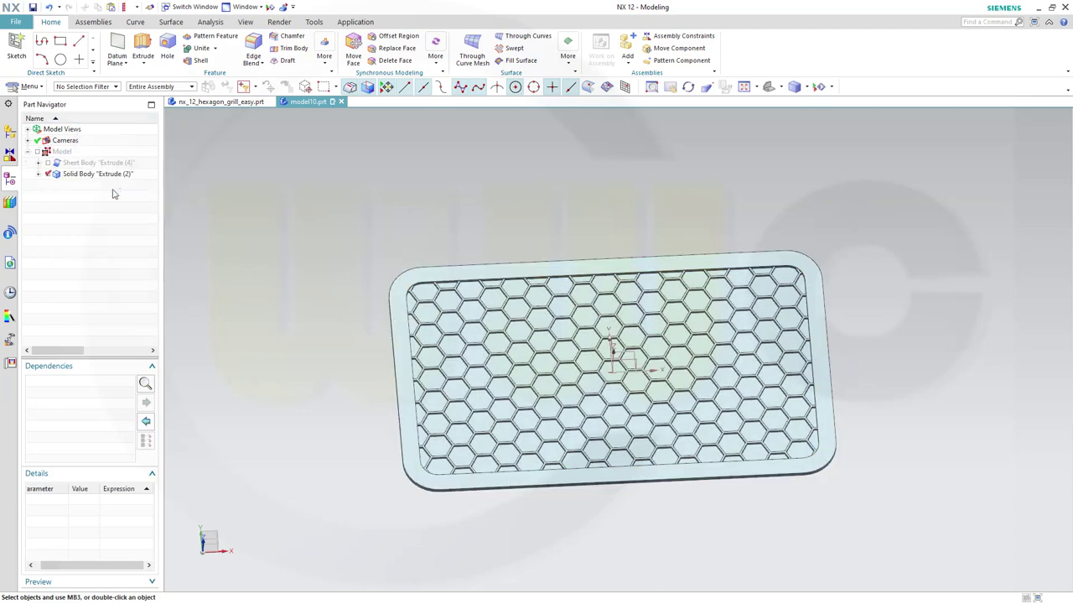
right_click(108, 122)
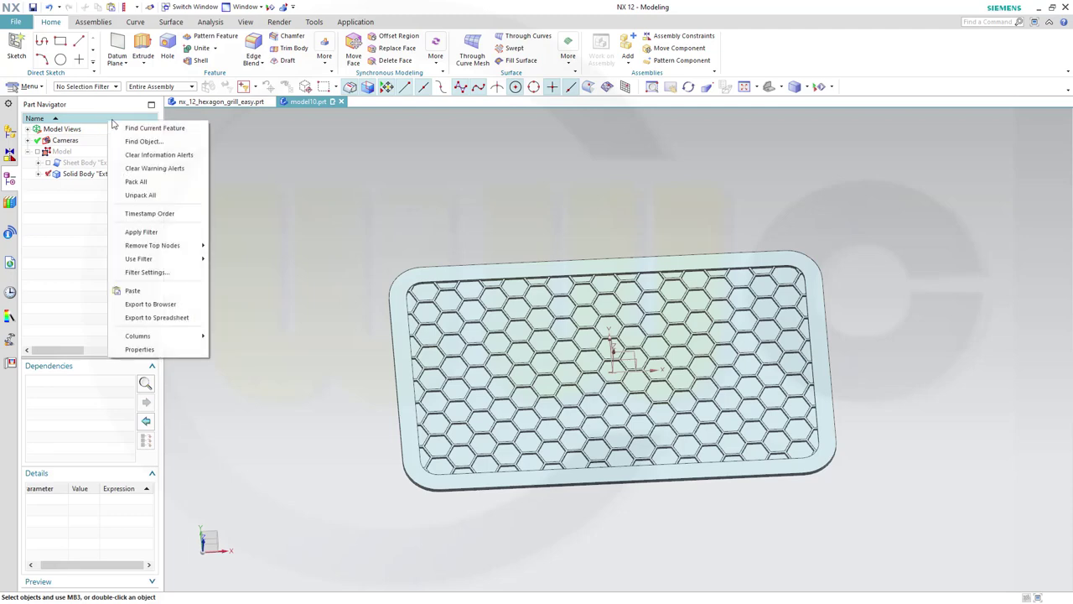
click(146, 215)
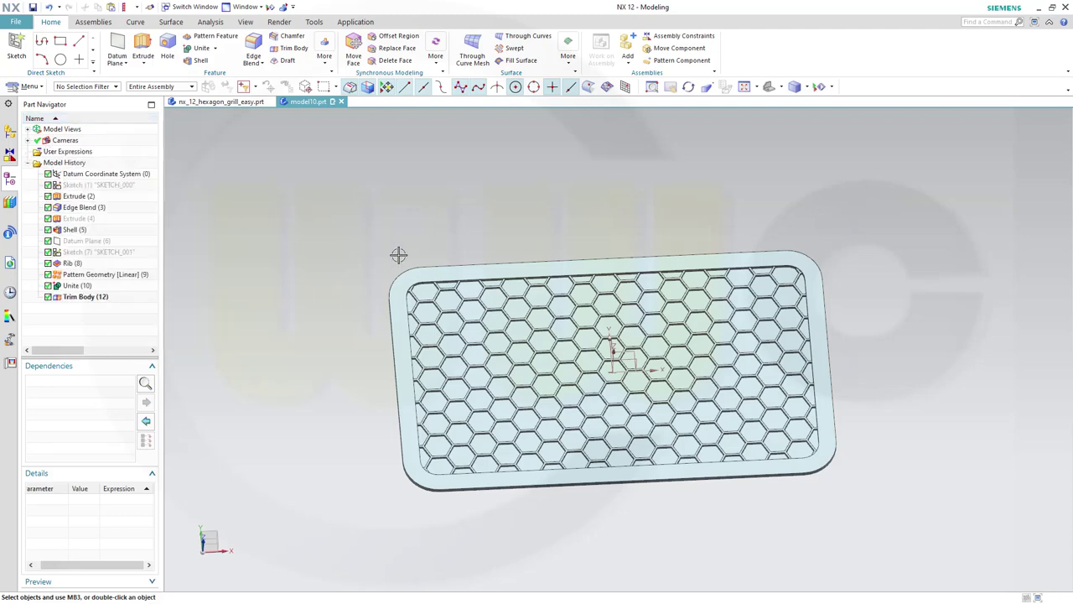
- Open the Home tab's More gallery of additional feature commands
middle_drag(398, 254, 406, 218)
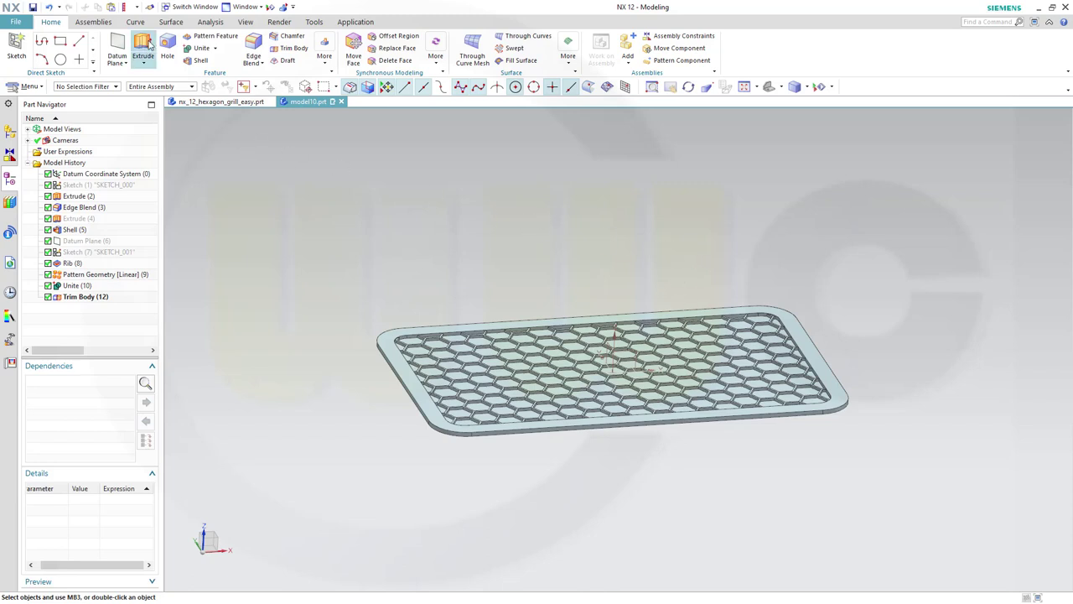
click(172, 22)
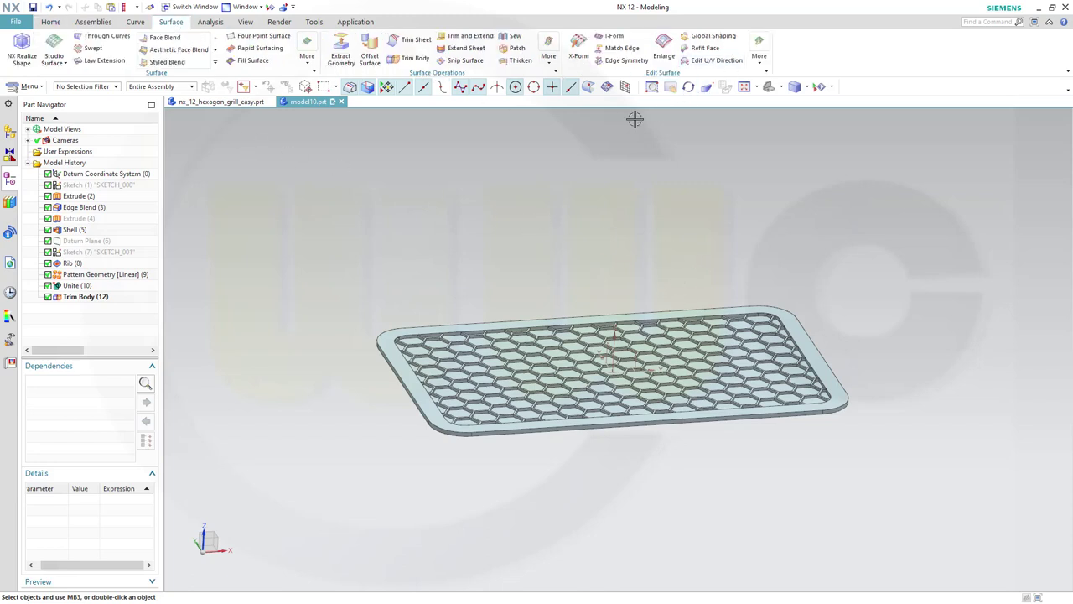
middle_drag(515, 190, 483, 250)
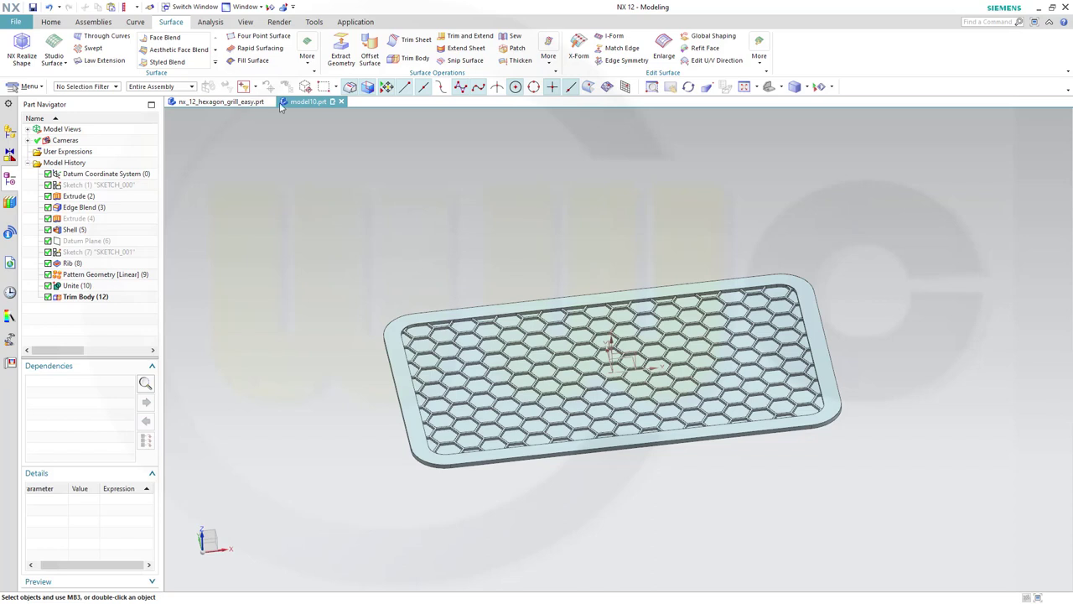
click(57, 25)
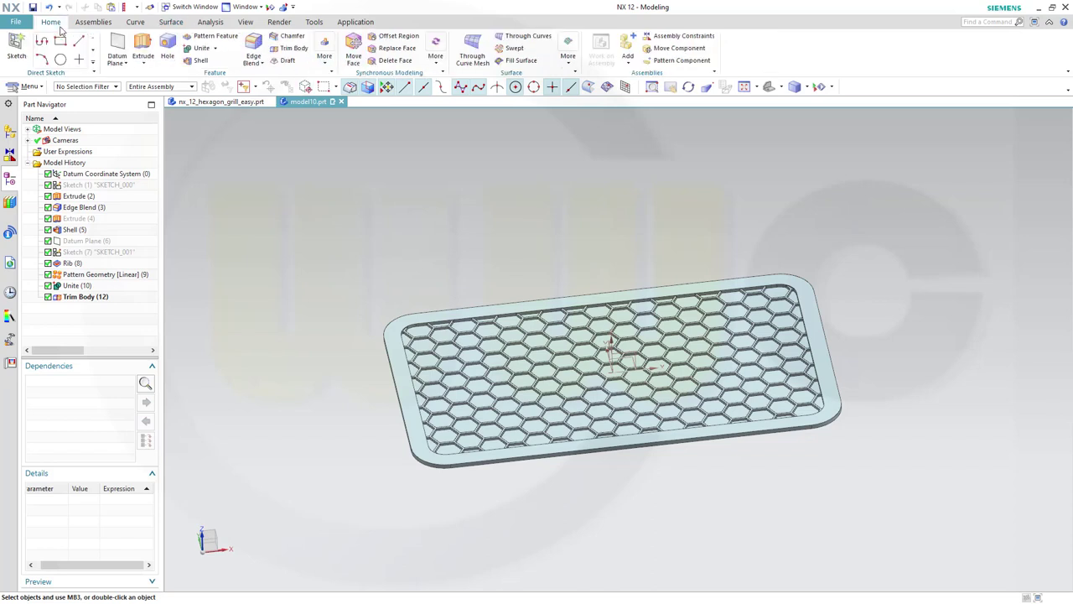
click(326, 65)
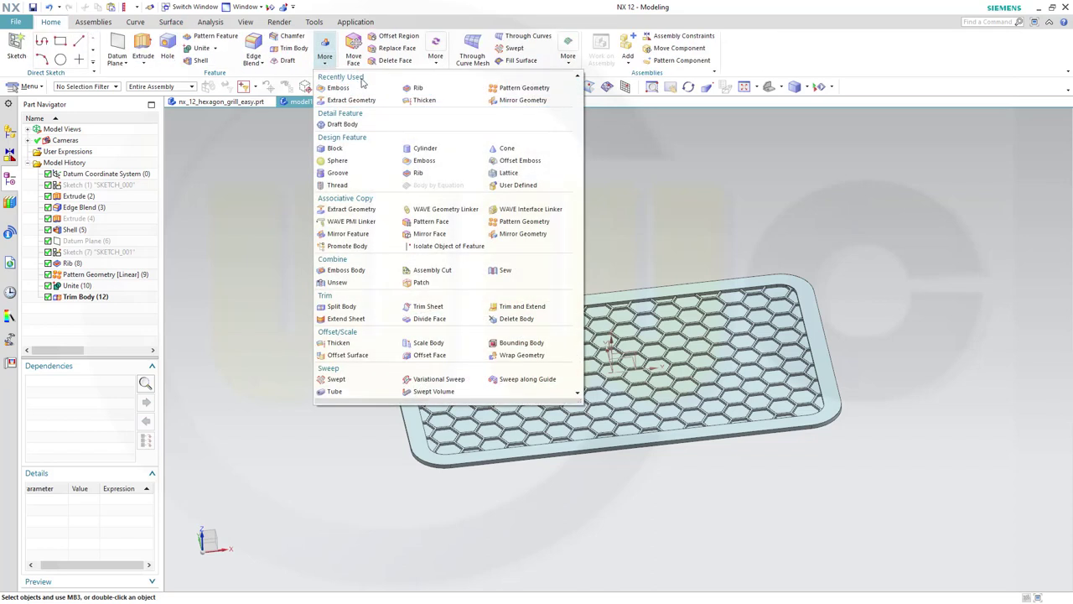
- Use Extract Geometry with Body Faces to copy every face of the solid grill body
click(364, 101)
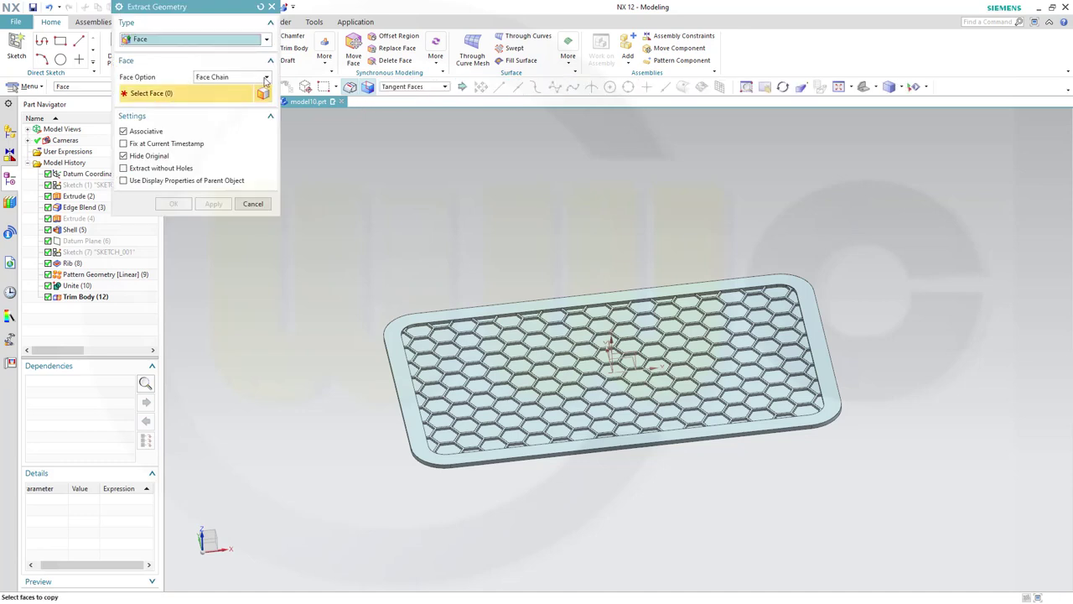
click(265, 78)
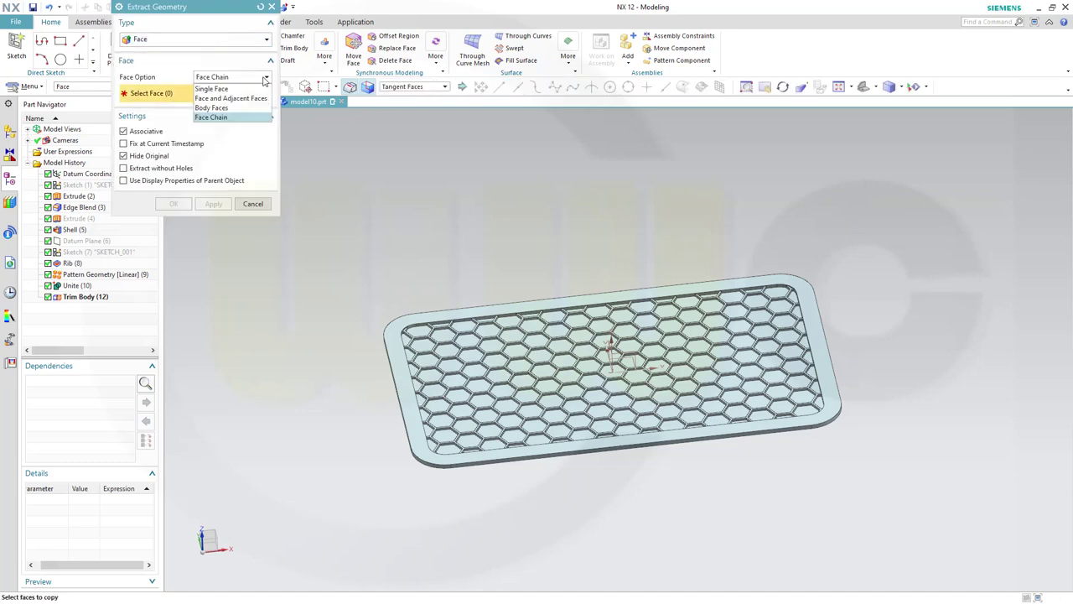
click(219, 107)
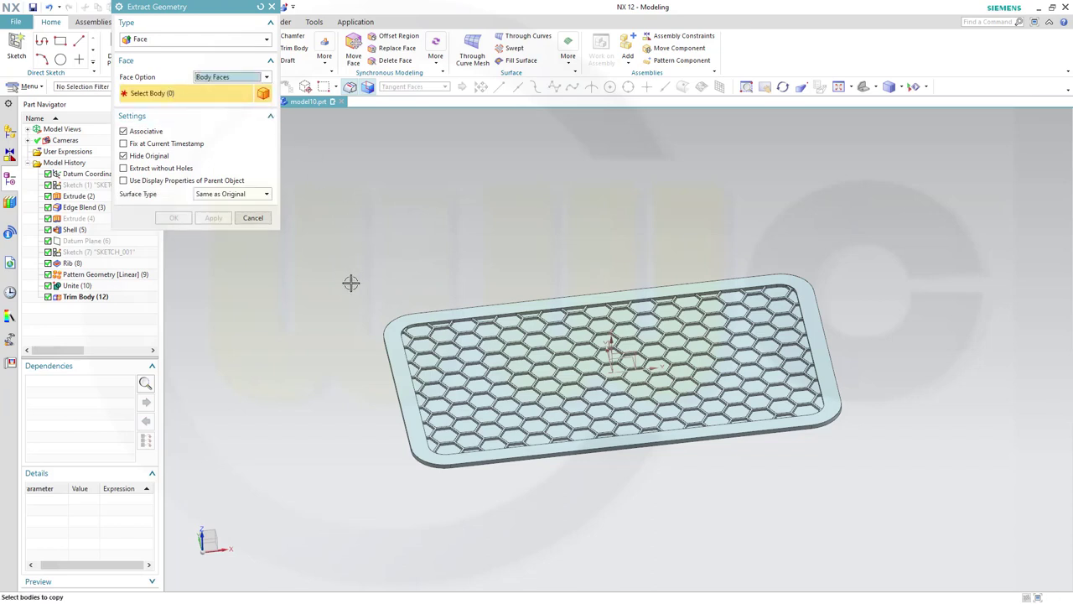
click(392, 340)
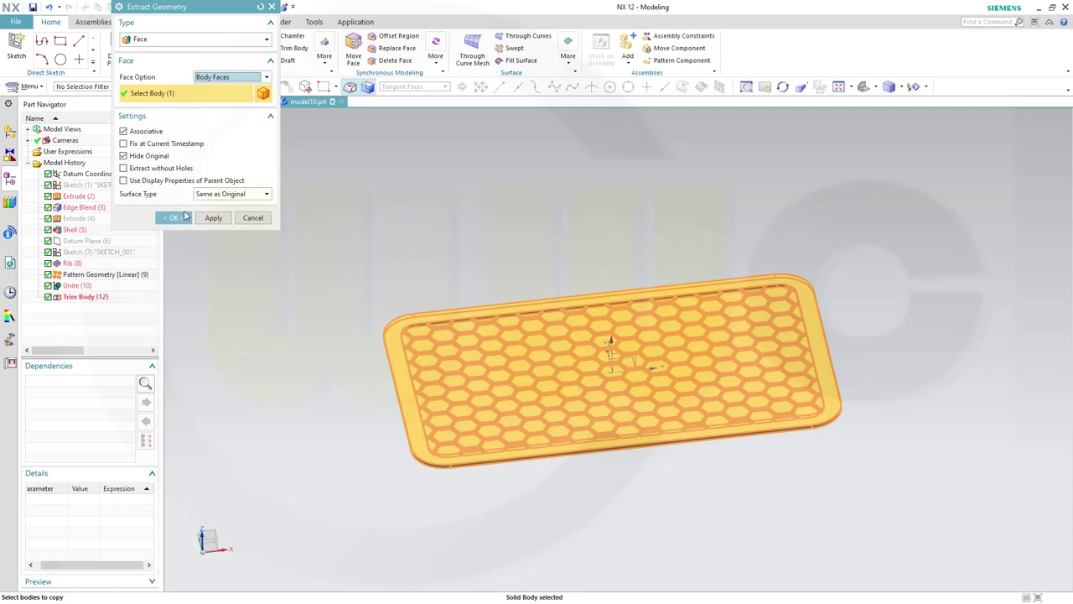
click(174, 218)
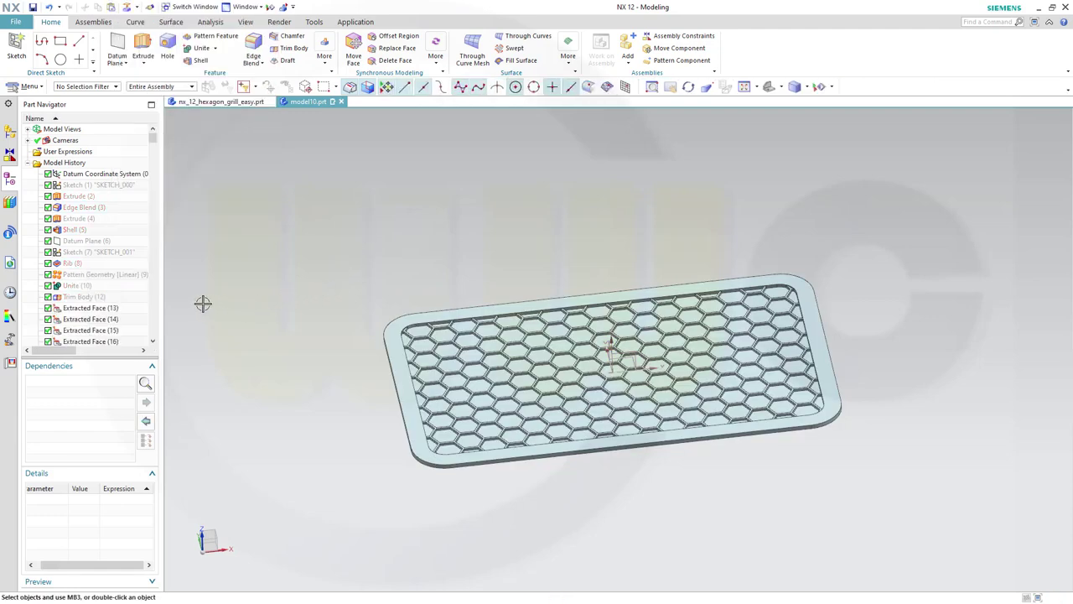
scroll(197, 298, down, 2)
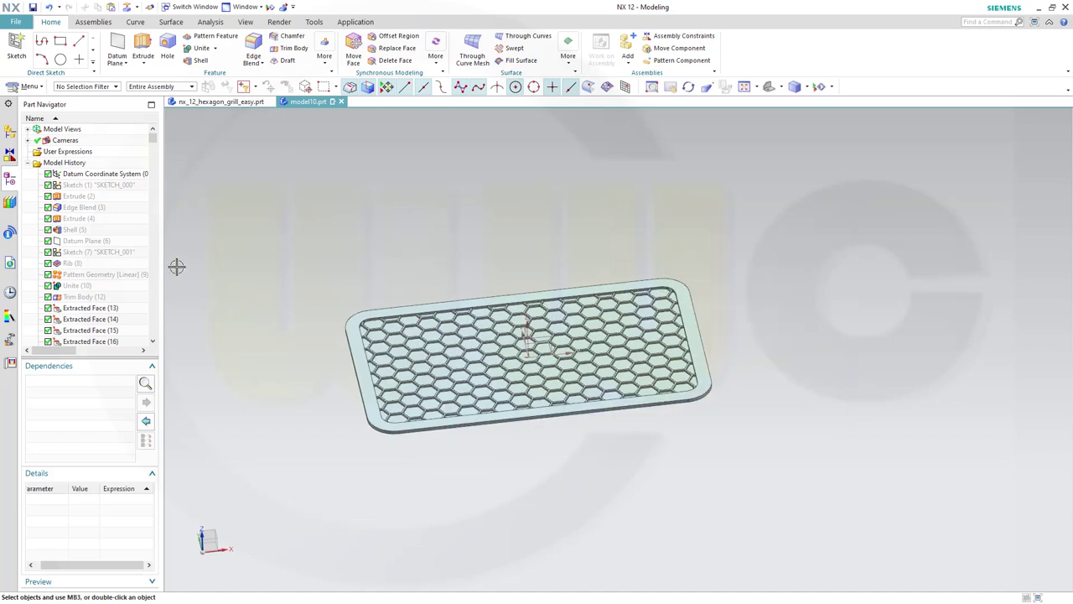
scroll(176, 267, down, 2)
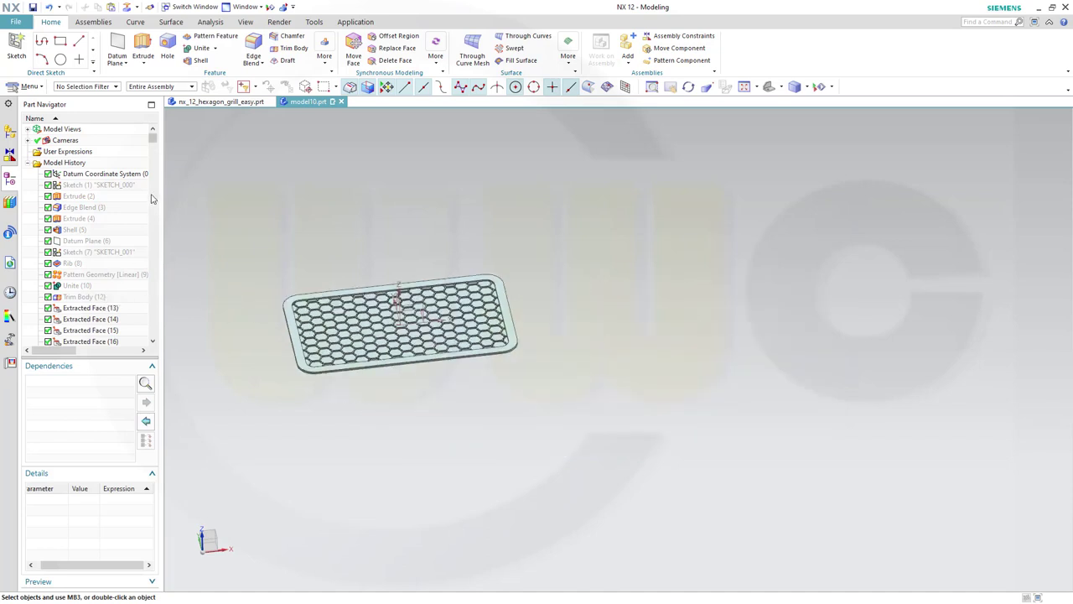
click(153, 342)
click(152, 342)
click(152, 342)
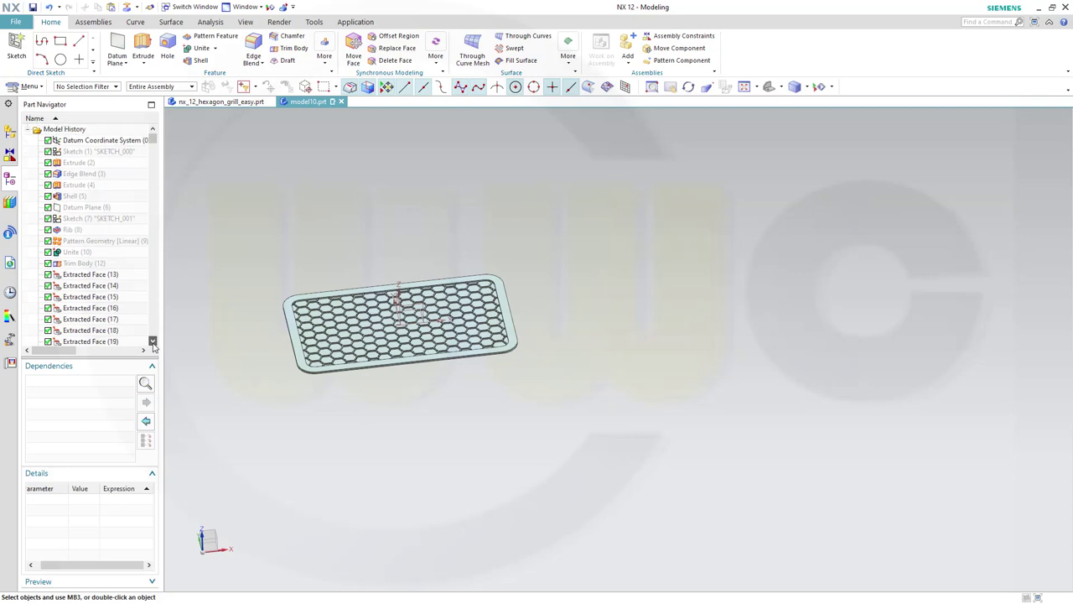
click(152, 342)
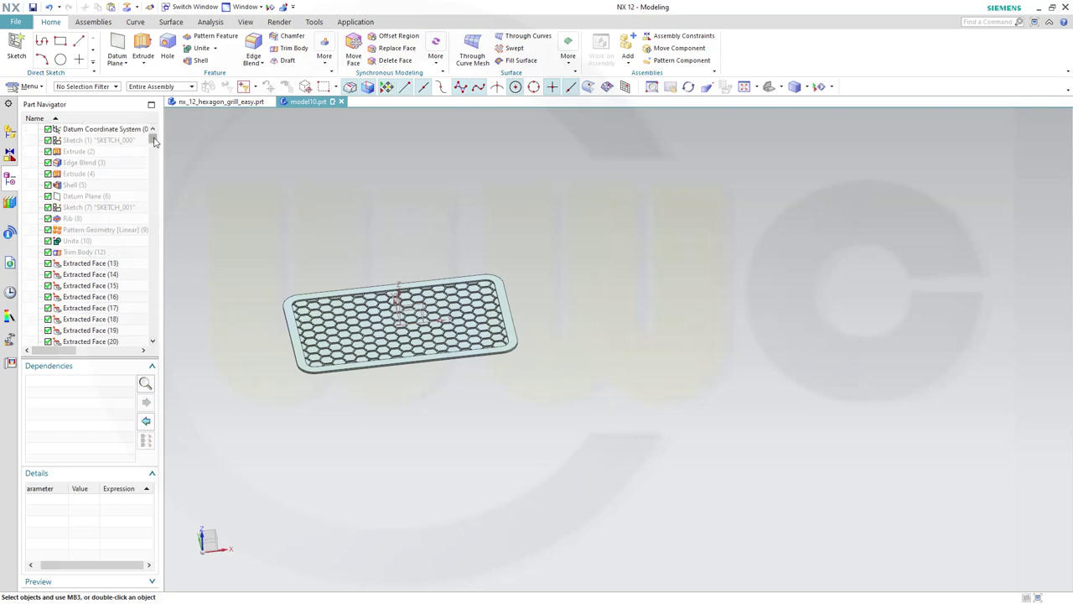
drag(154, 142, 166, 347)
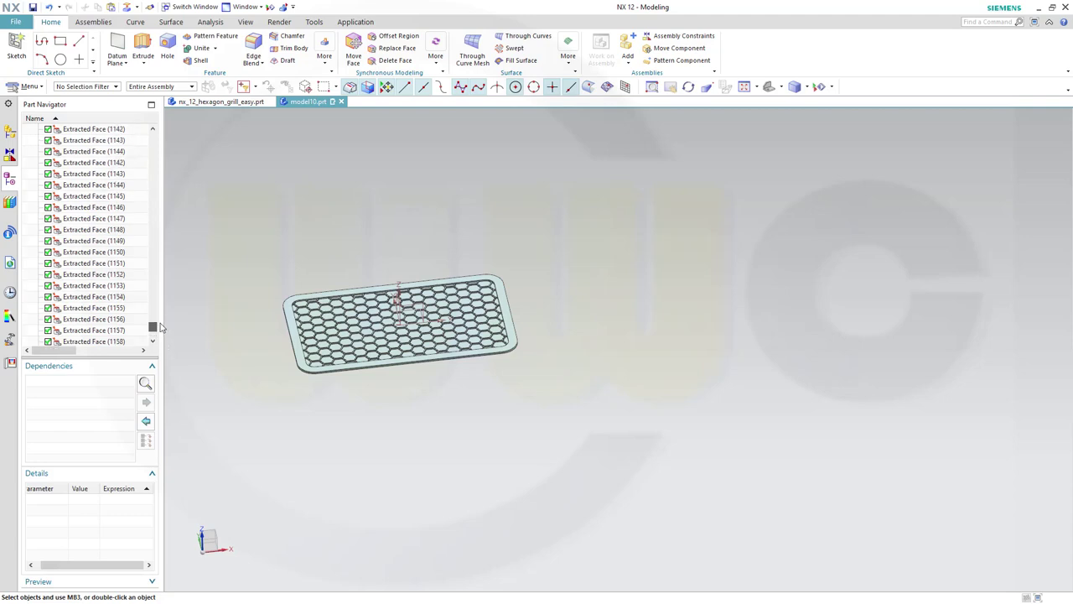
drag(152, 332, 192, 139)
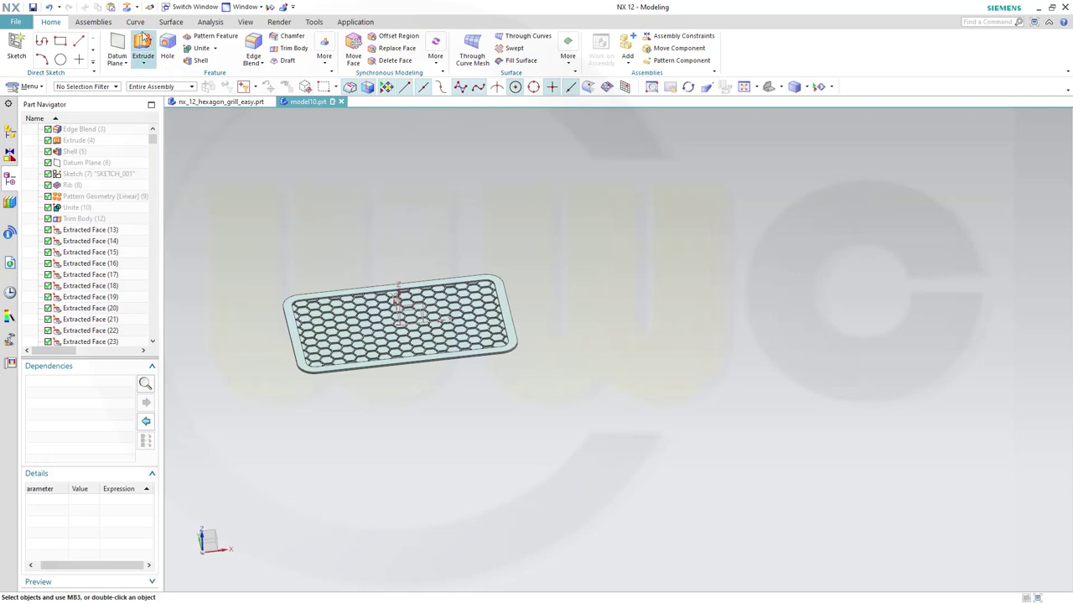
- Start a Sew and choose the older extracted grill sheet as the target
click(171, 22)
click(515, 37)
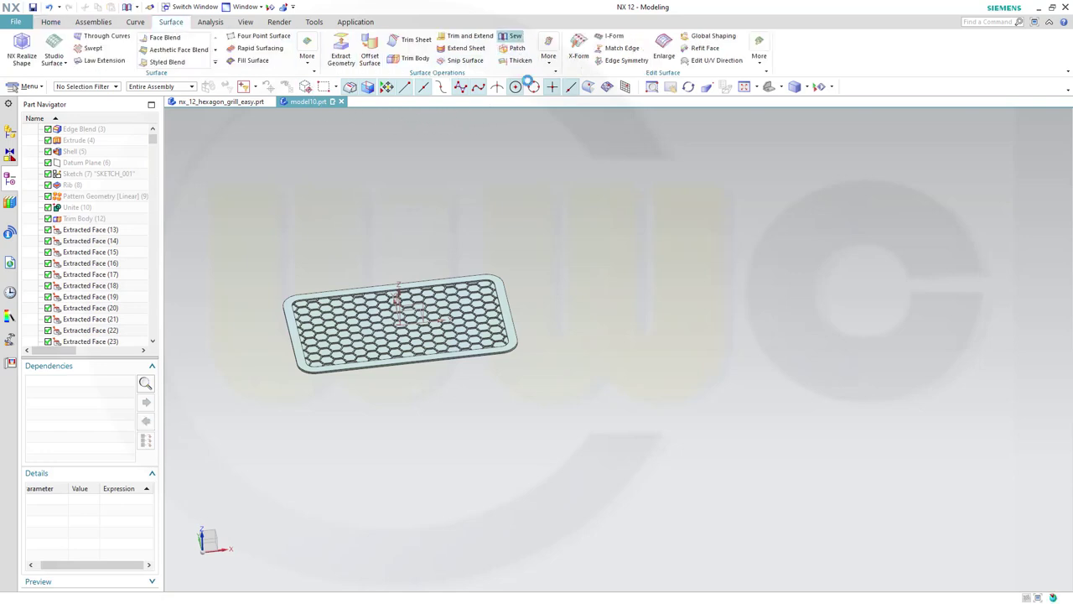
scroll(342, 403, up, 2)
scroll(261, 340, up, 1)
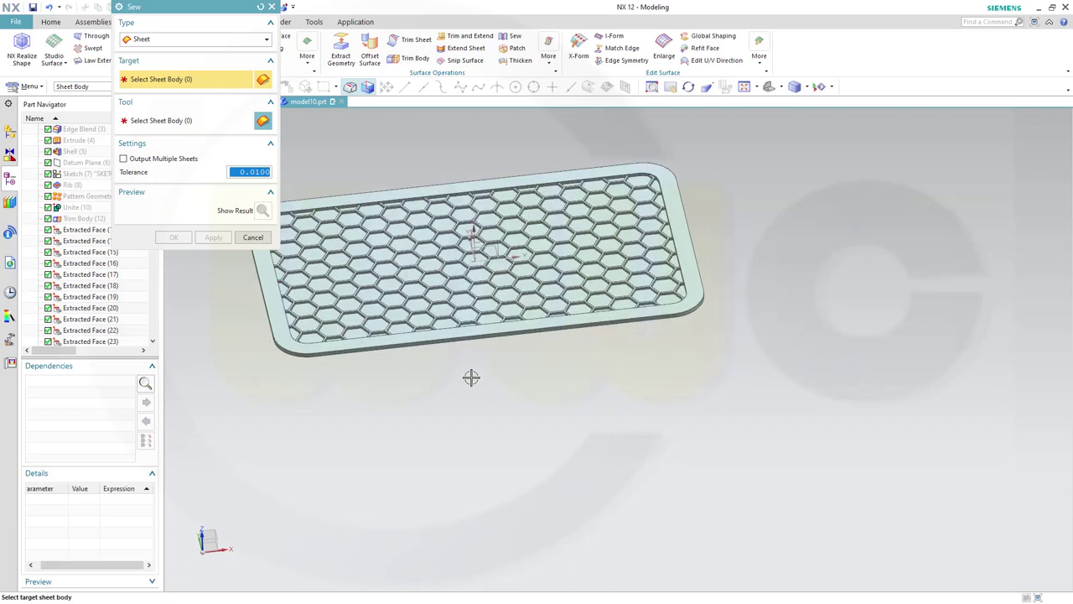
middle_drag(472, 377, 462, 327)
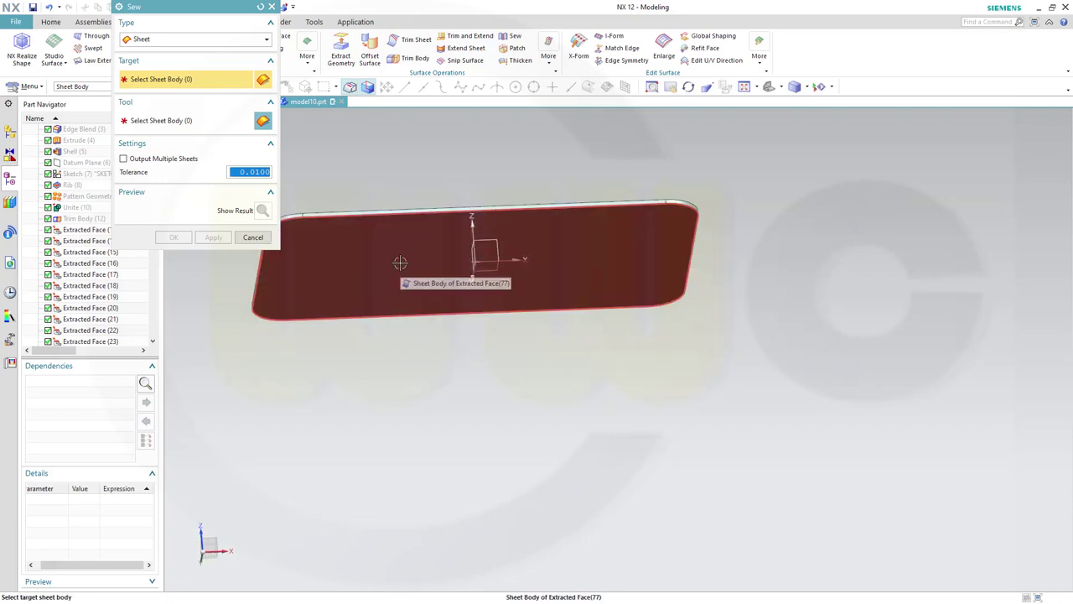
middle_drag(395, 272, 510, 448)
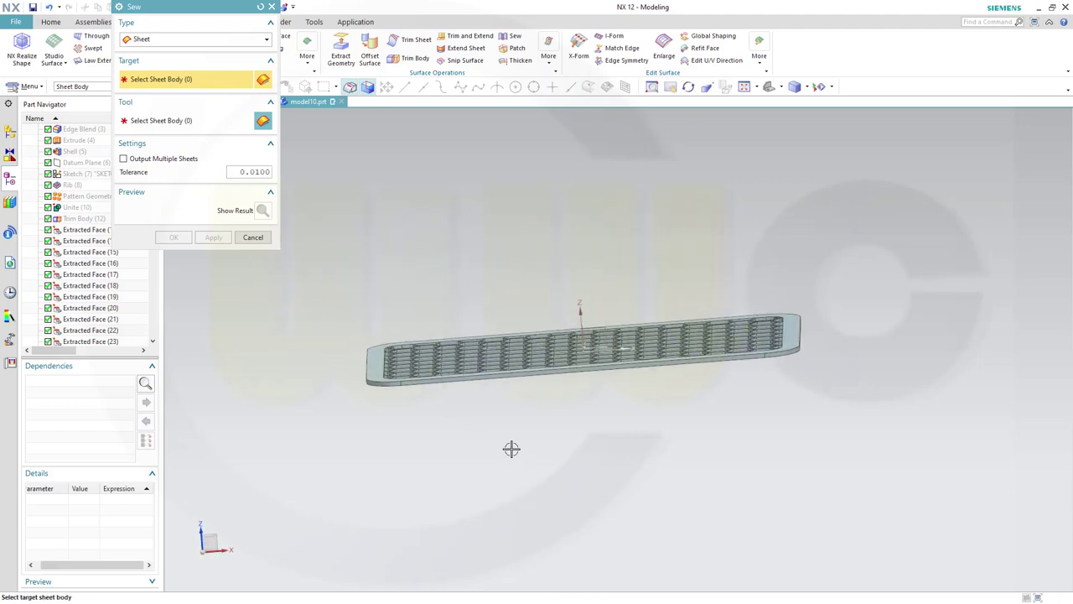
scroll(385, 413, up, 2)
scroll(380, 409, up, 1)
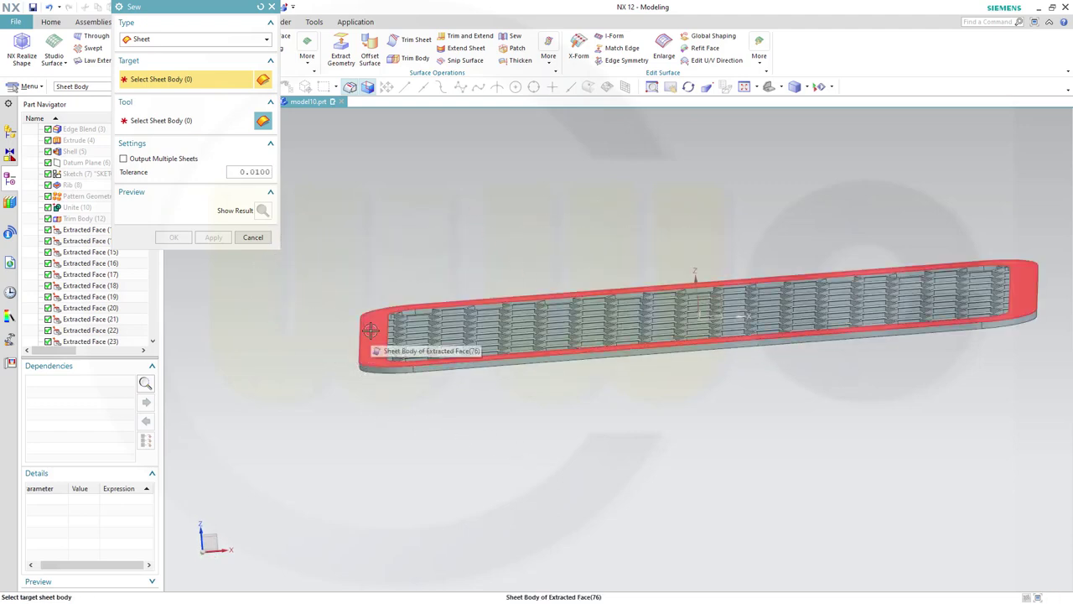
click(372, 333)
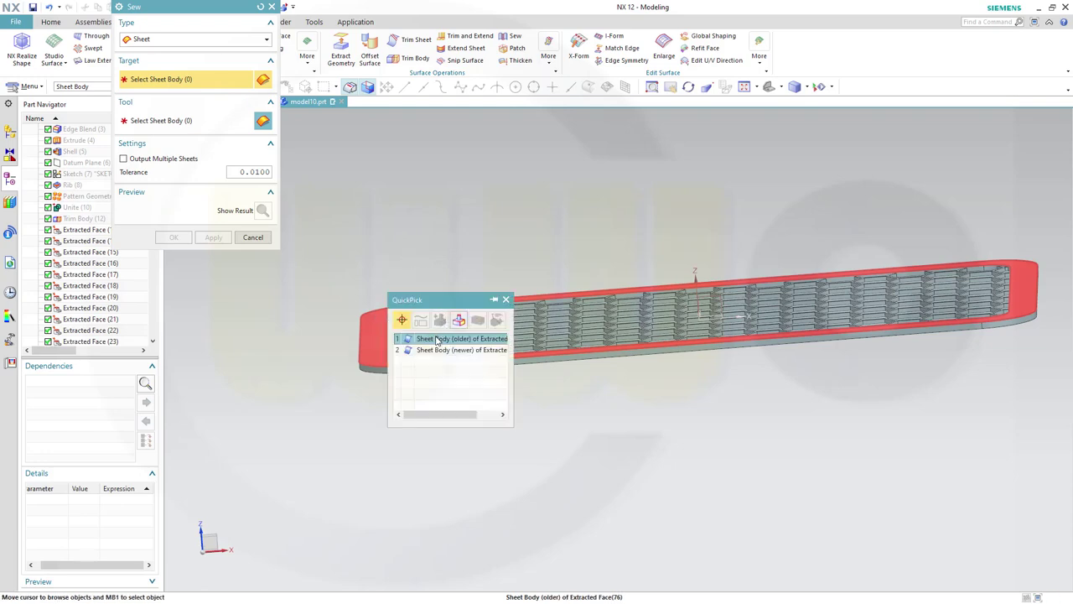
click(433, 347)
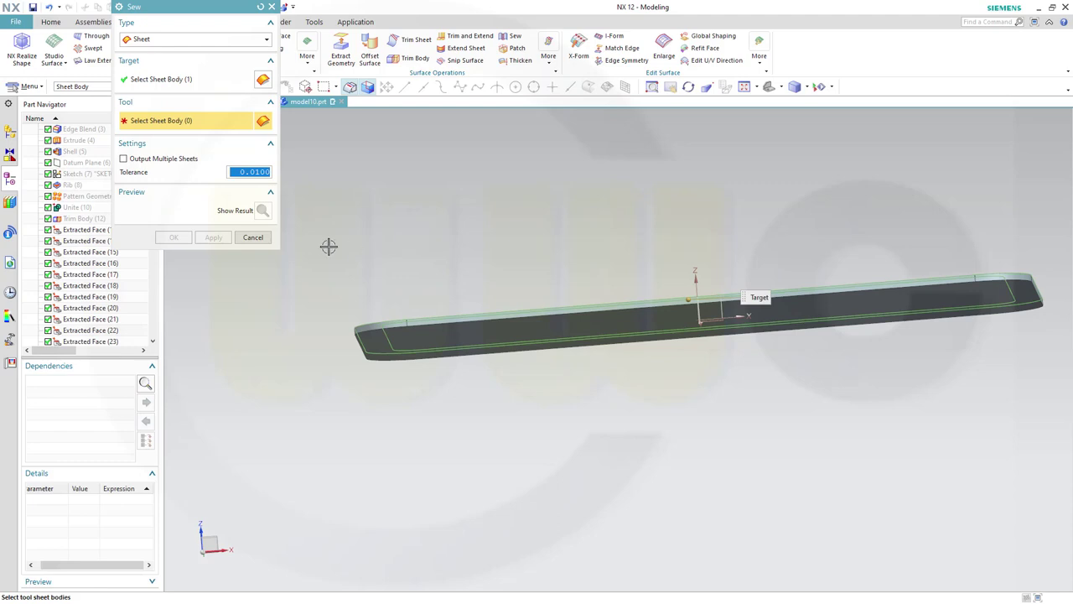
- Box-select the other extracted sheets as tools, excluding the rim, and sew at 0.0100 tolerance
drag(302, 240, 1054, 375)
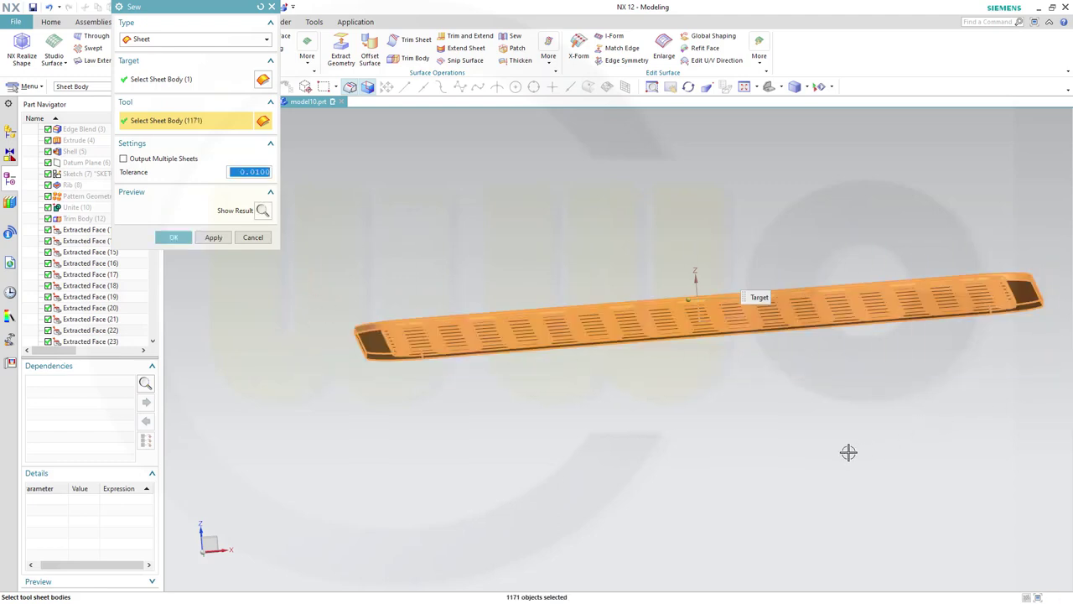
middle_drag(464, 405, 423, 379)
shift+click(372, 335)
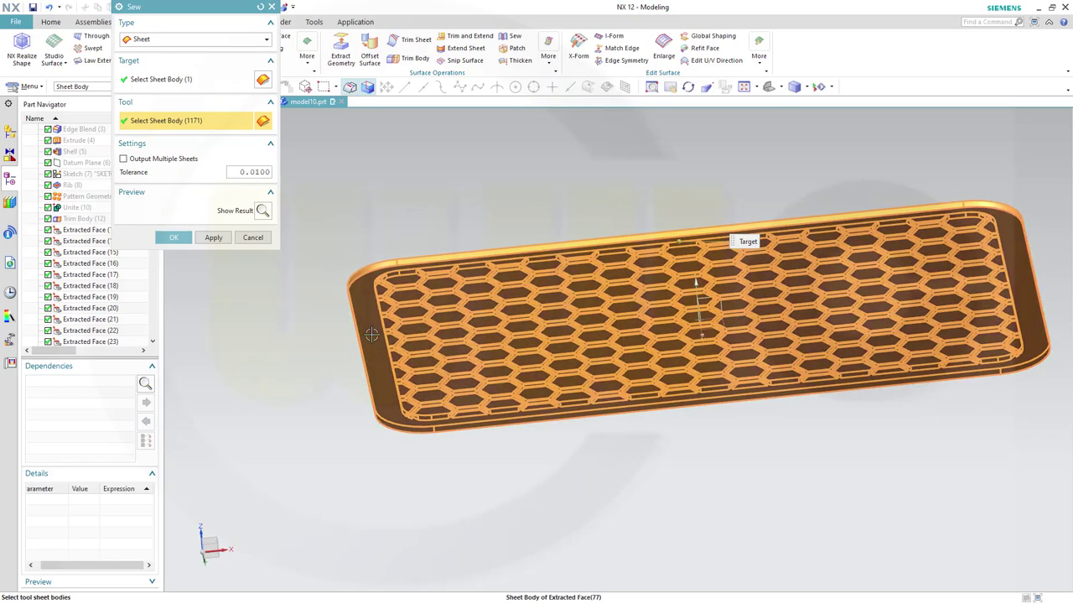
middle_drag(564, 470, 543, 538)
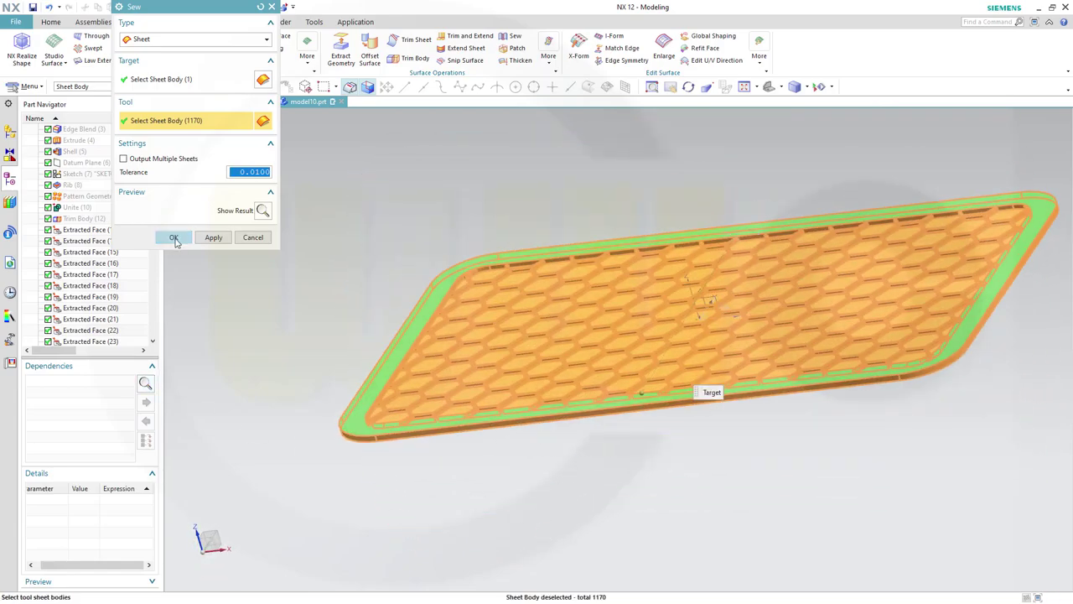
click(173, 238)
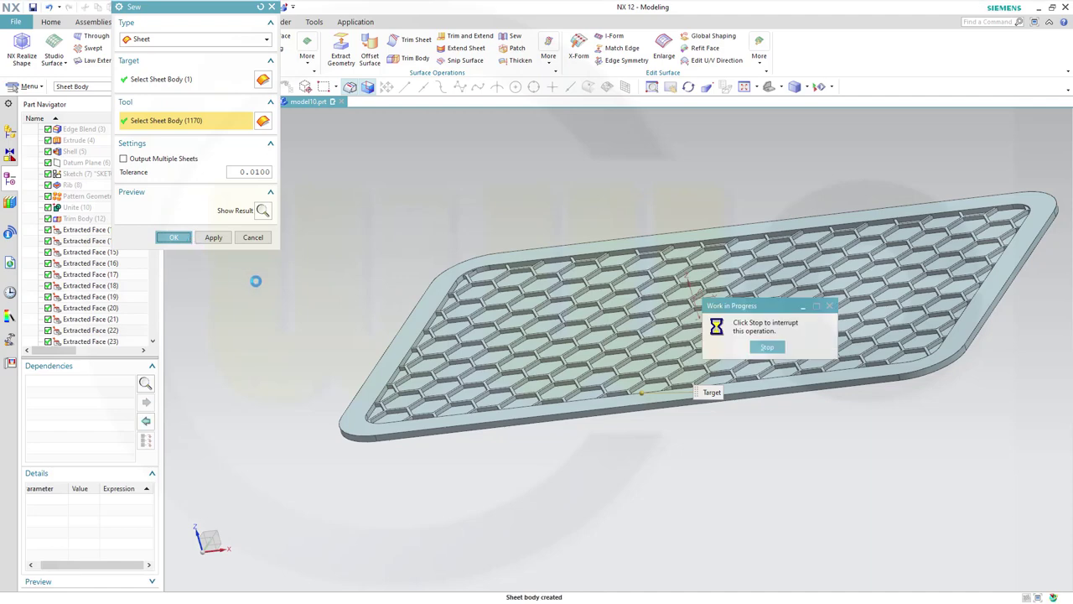
middle_drag(271, 285, 352, 311)
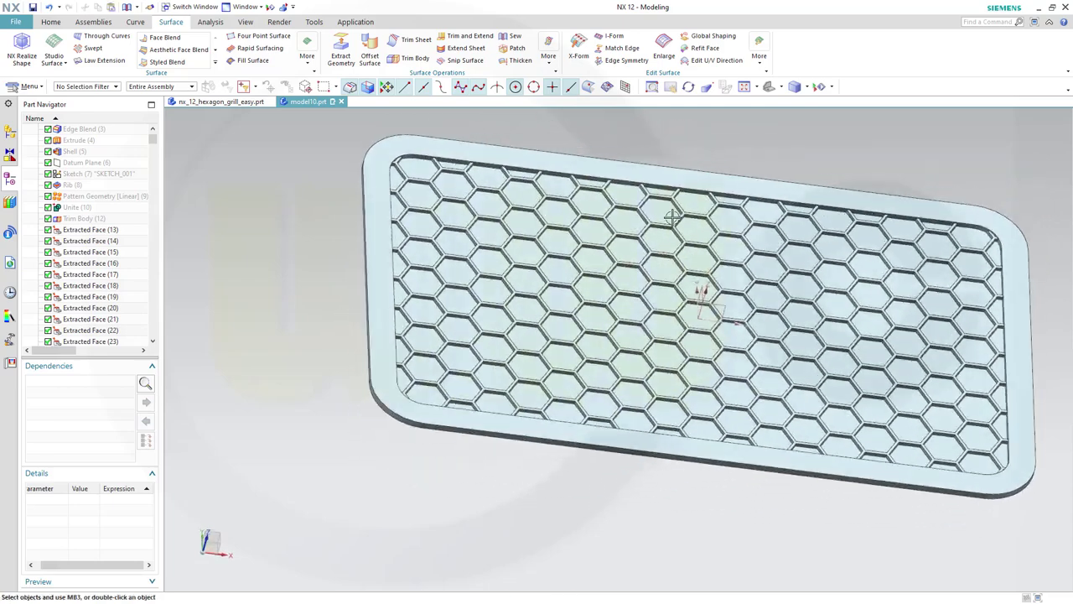
- Save the hexagon grill part file
scroll(713, 162, up, 2)
key(ctrl+s)
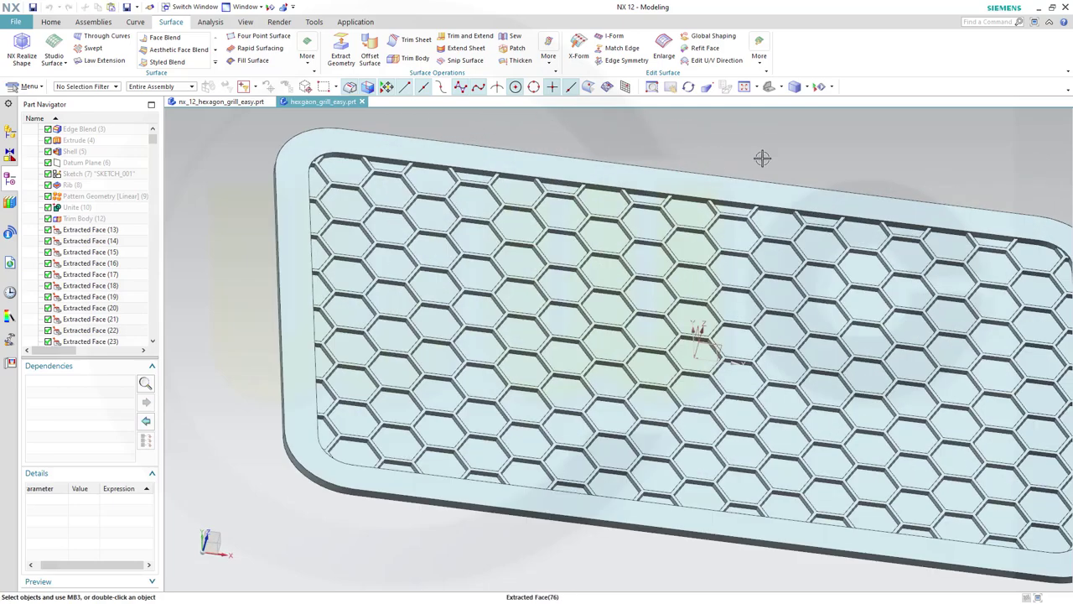
scroll(748, 161, up, 2)
scroll(748, 161, down, 3)
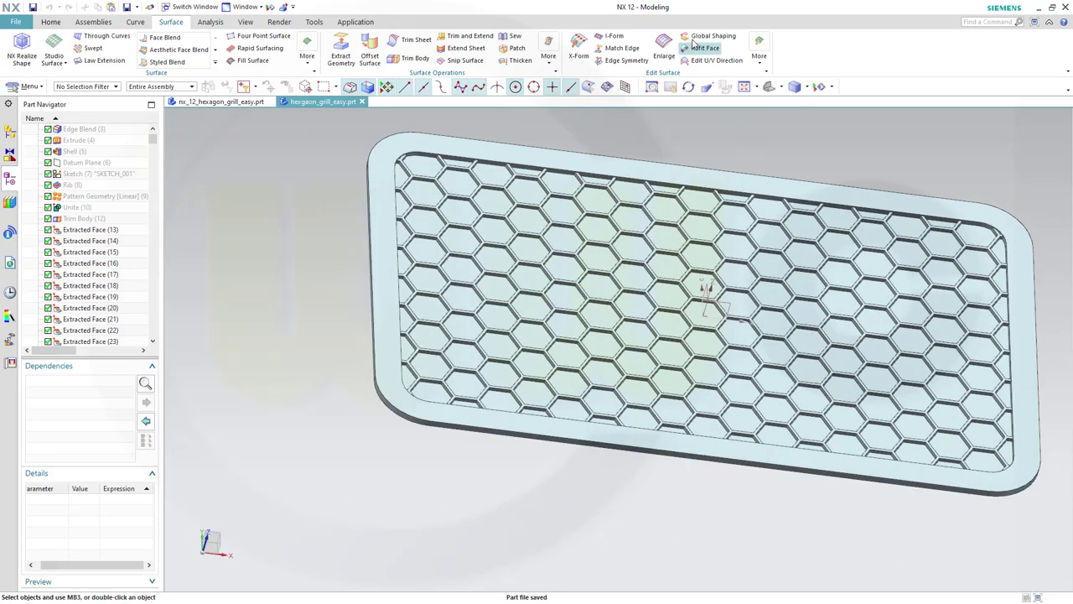
middle_drag(775, 189, 664, 196)
key(ctrl+s)
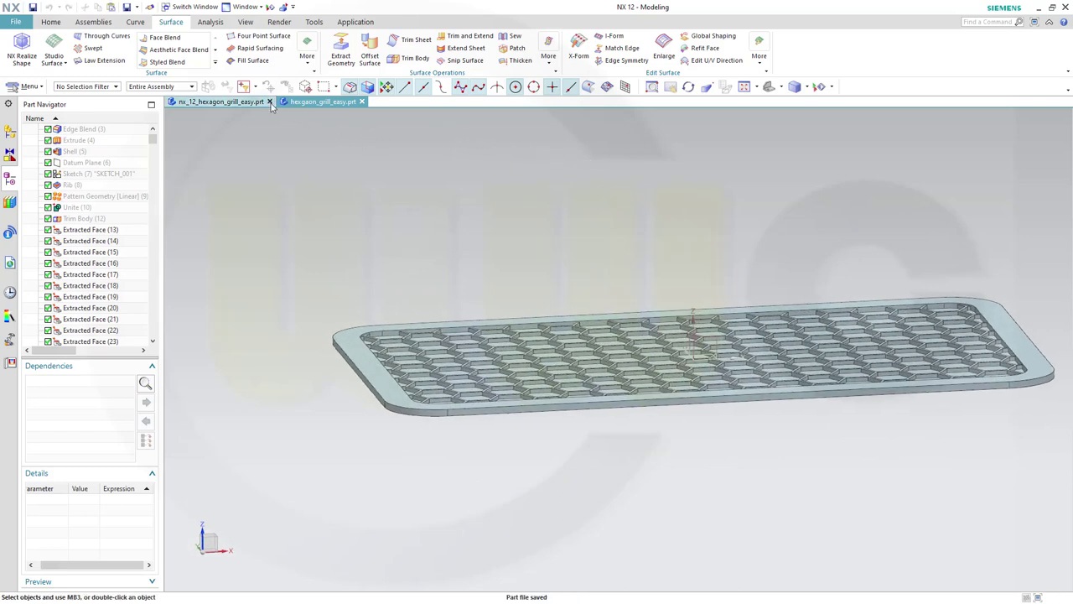
- Open Extract Geometry from the Home tab's More gallery, then cancel it
click(52, 22)
click(327, 60)
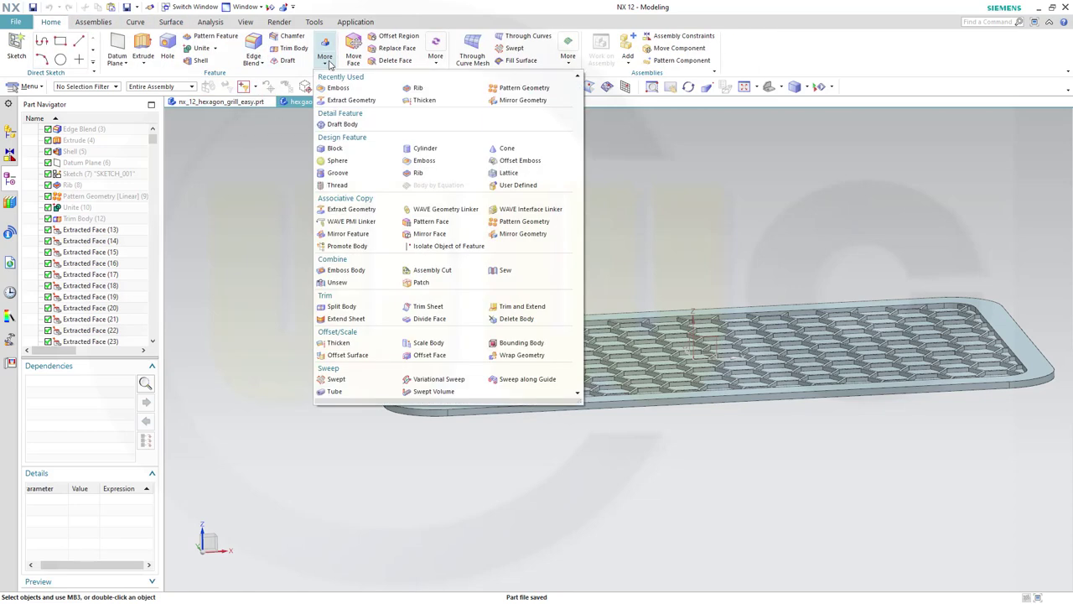
click(353, 210)
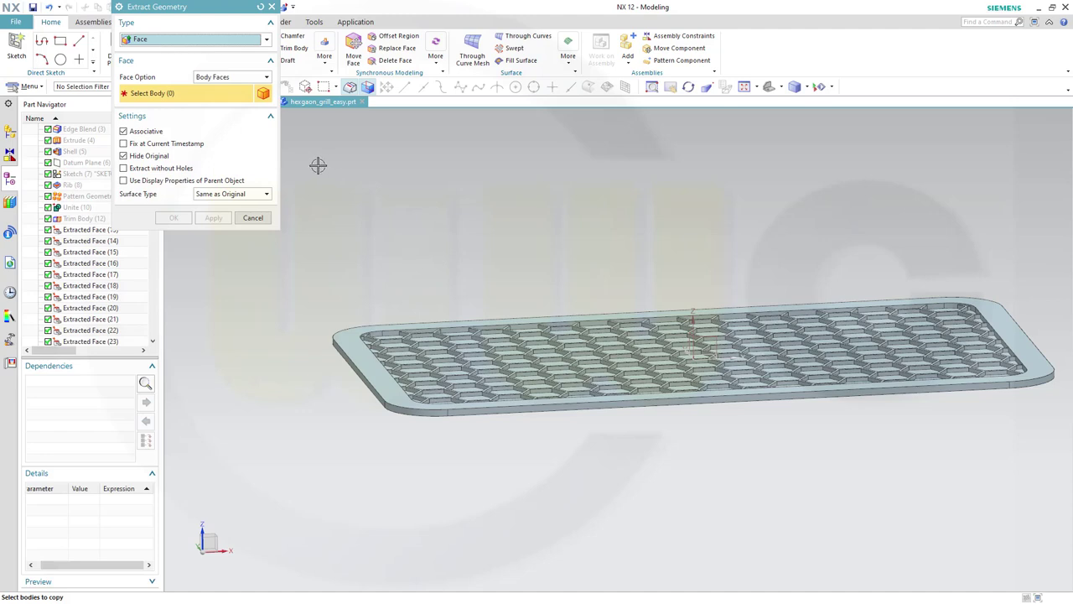
click(250, 218)
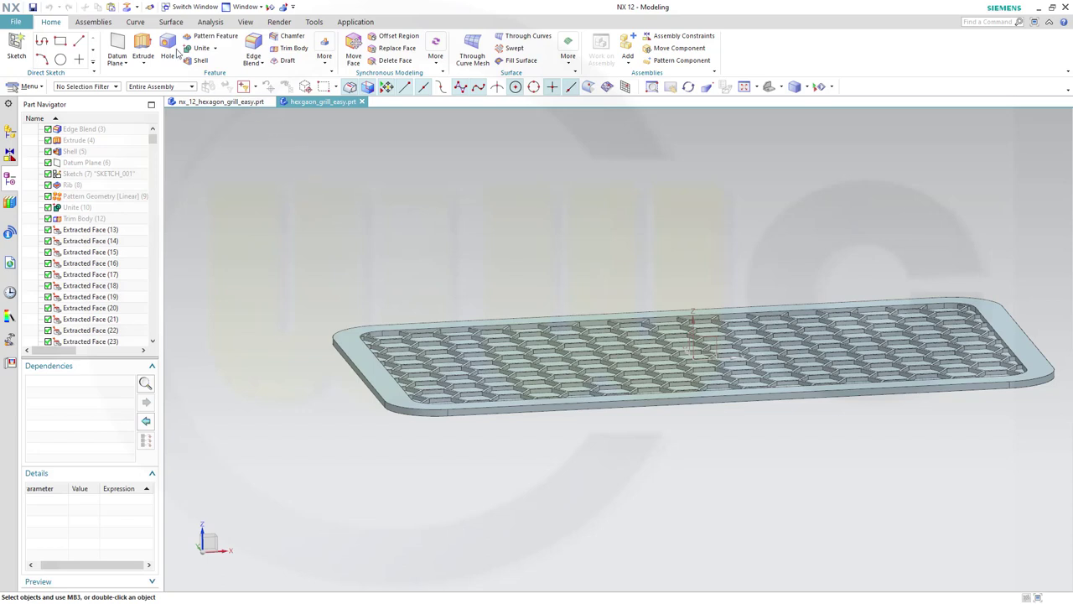
- Create a 20 mm Law Extension along Z from the grill's bottom front edge
click(171, 22)
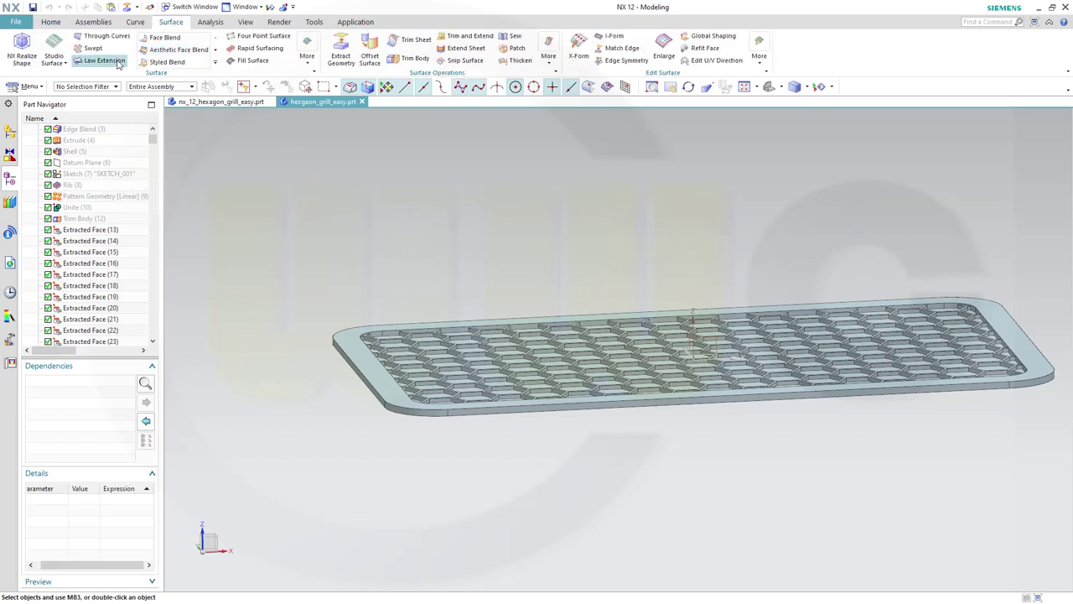
click(118, 63)
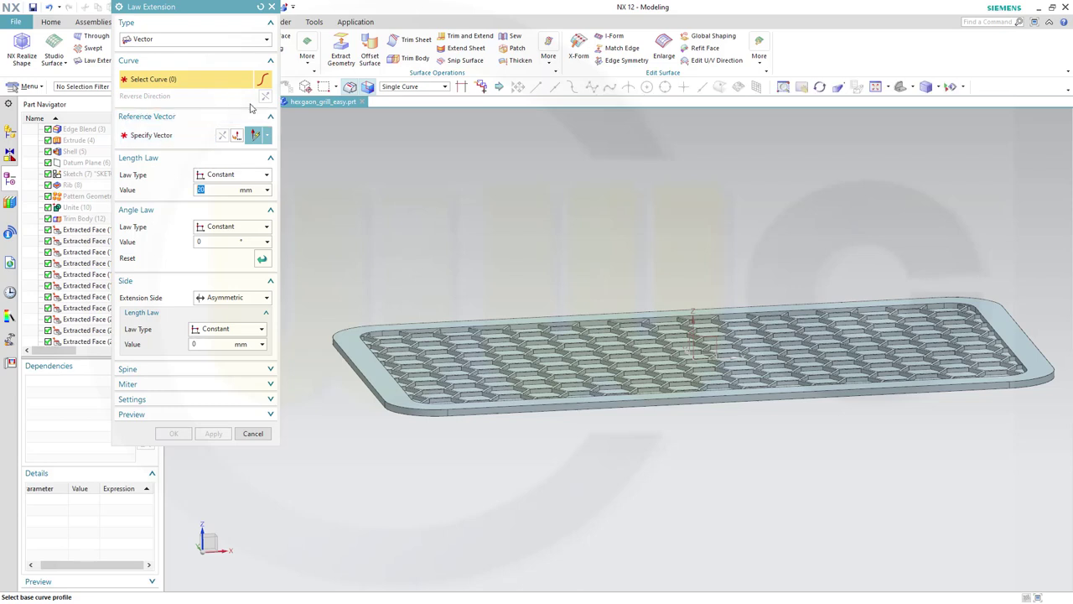
click(490, 416)
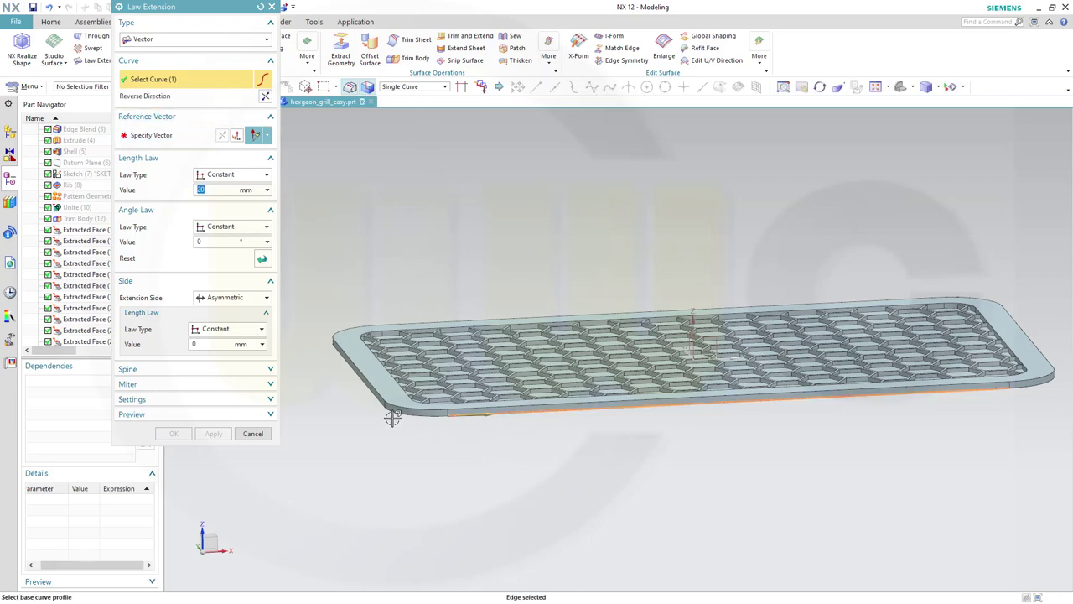
click(155, 135)
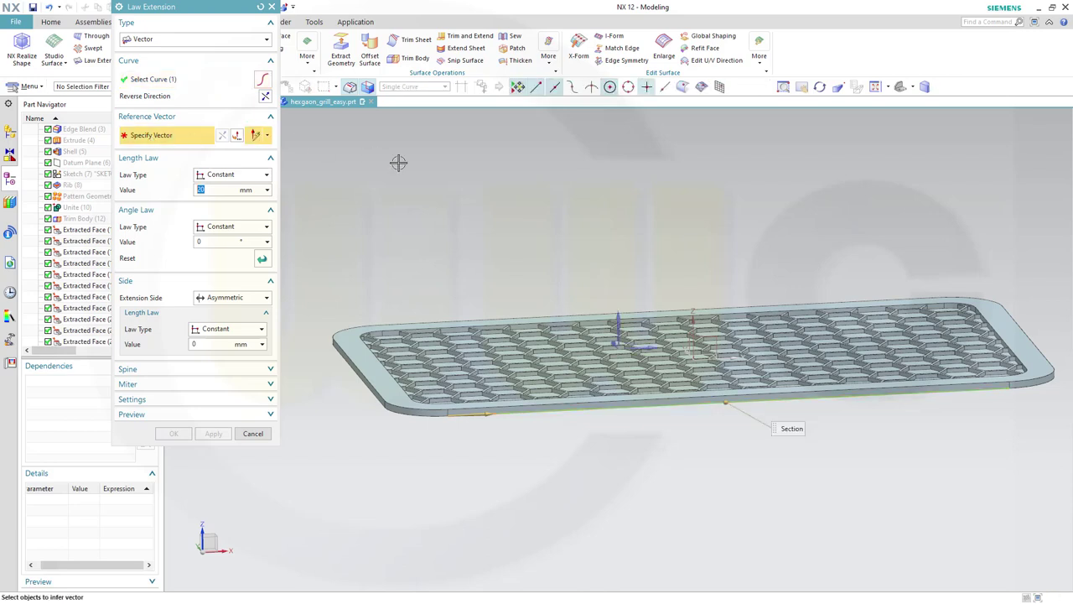
click(618, 311)
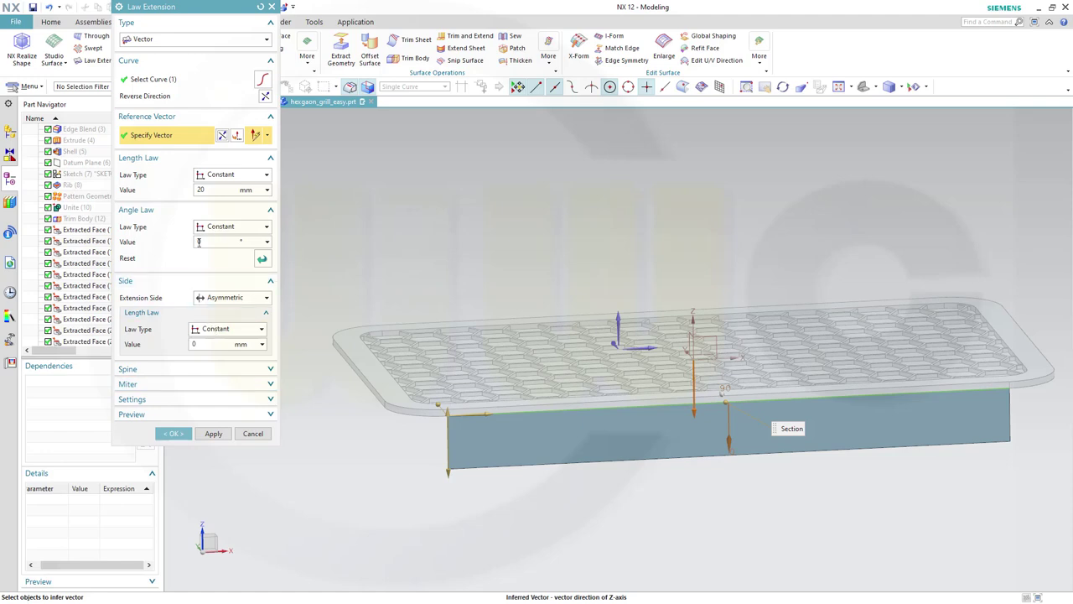
click(174, 434)
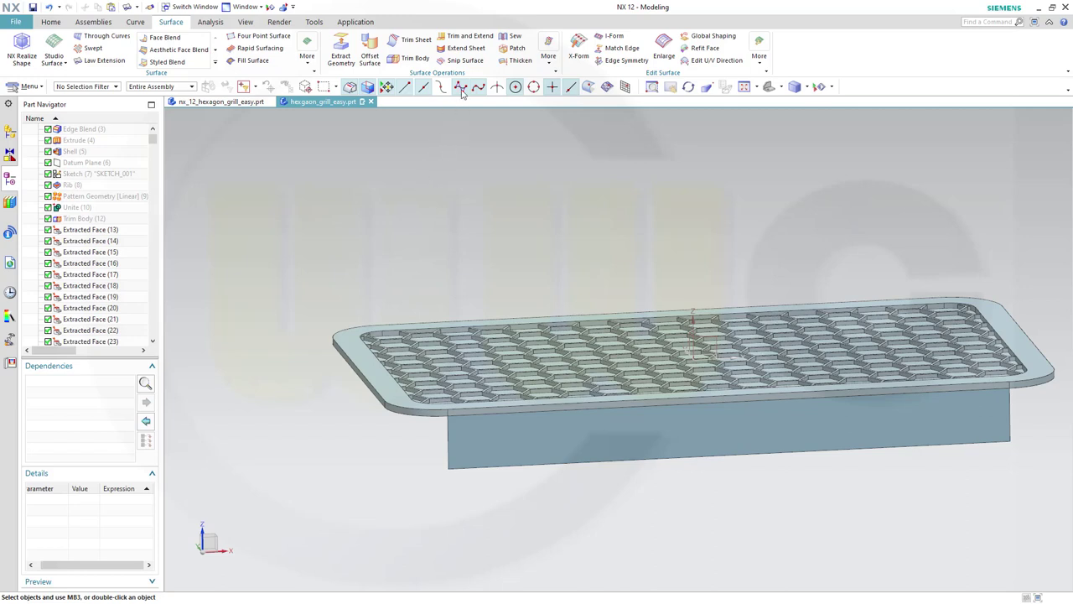
- Extend both side edges of the hanging sheet by 20 mm with Extend Sheet
click(466, 47)
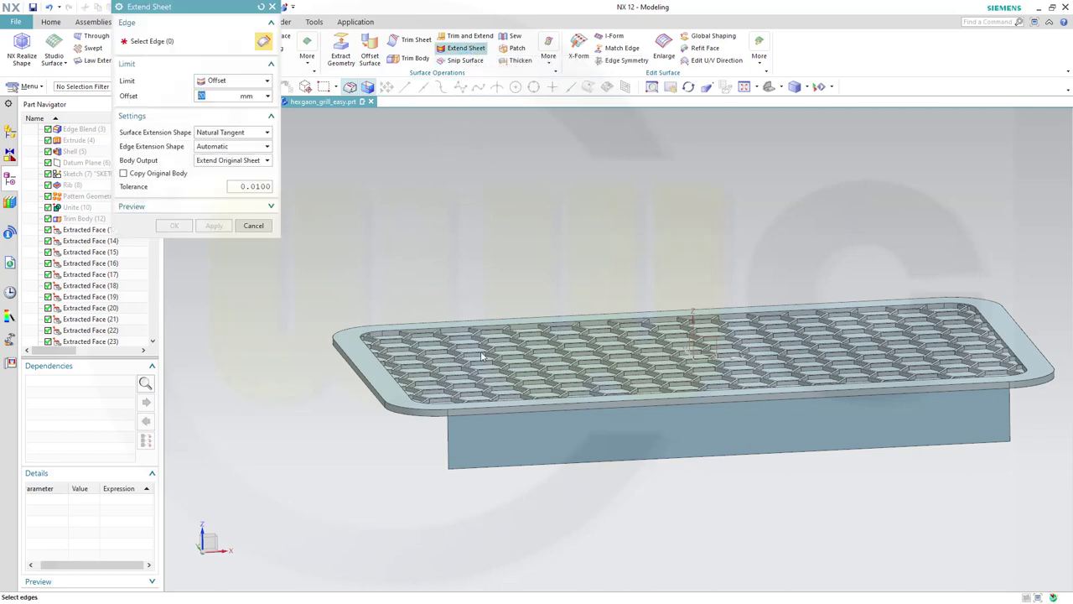
click(445, 435)
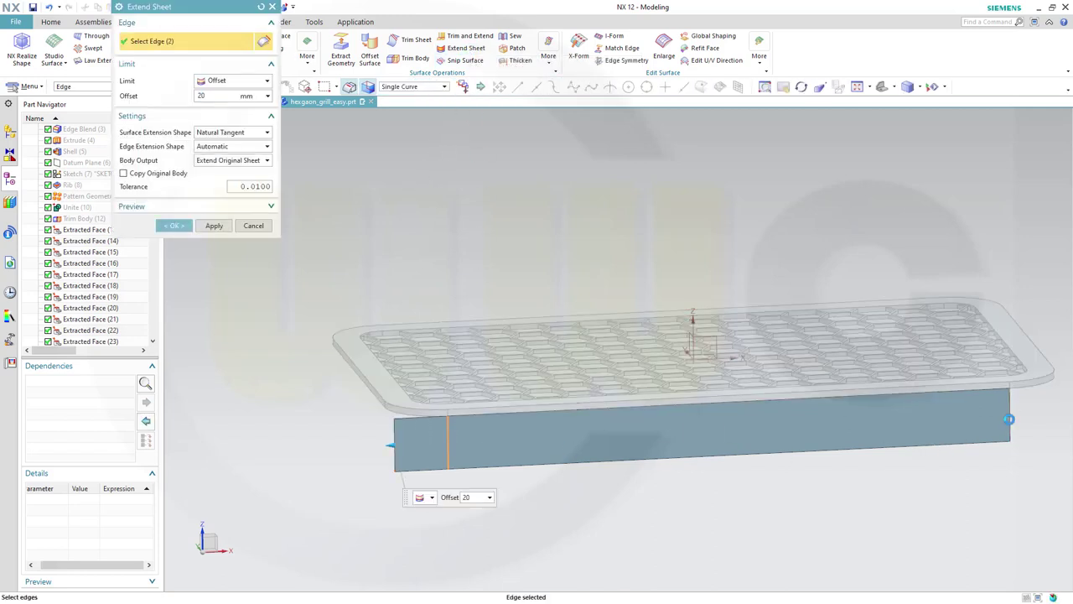
click(232, 98)
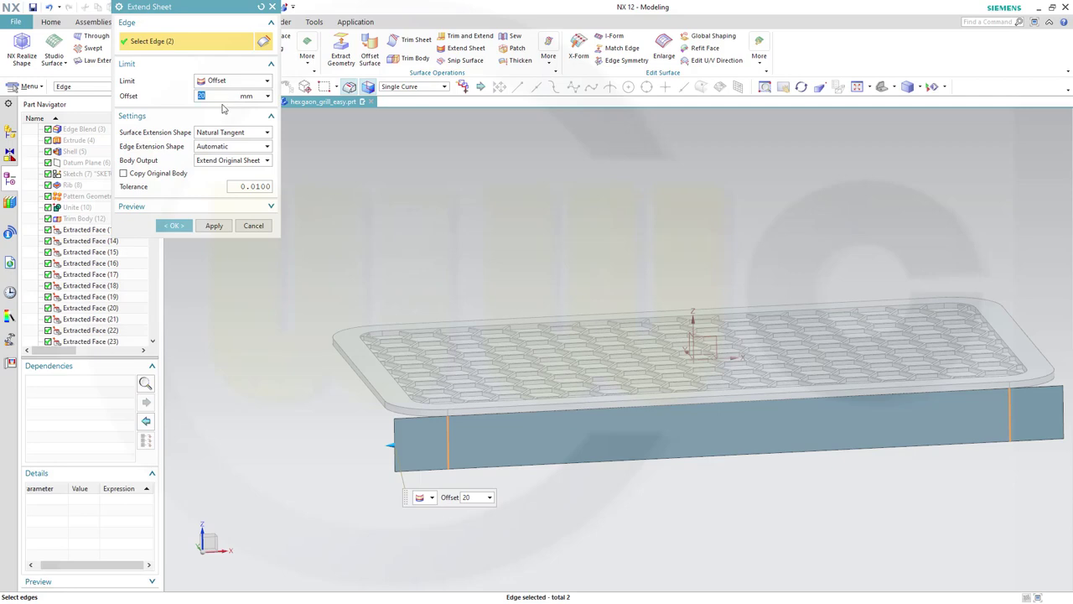
click(174, 226)
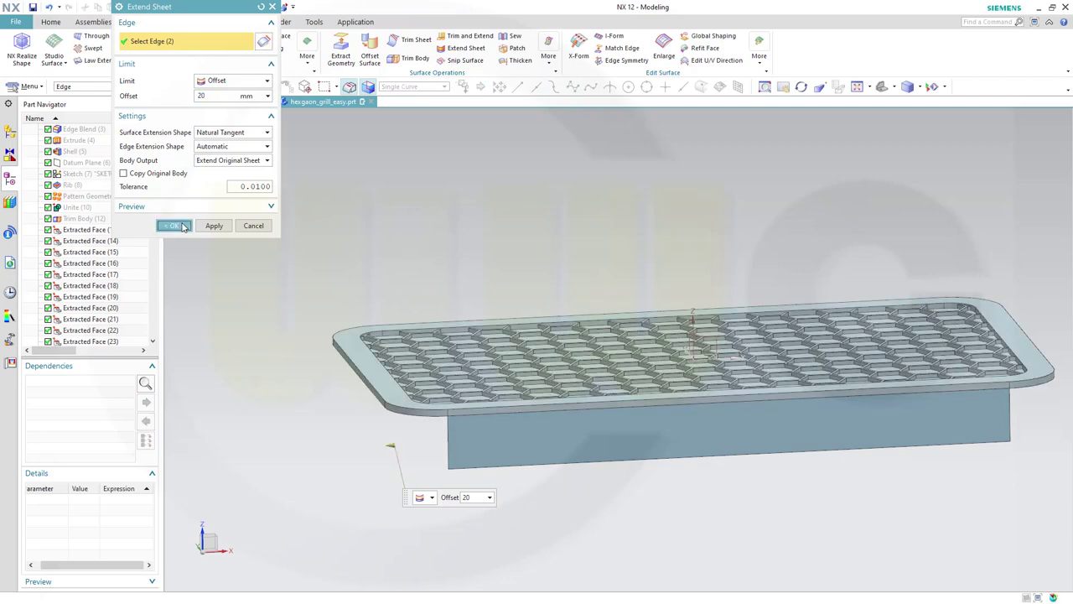
scroll(487, 250, down, 3)
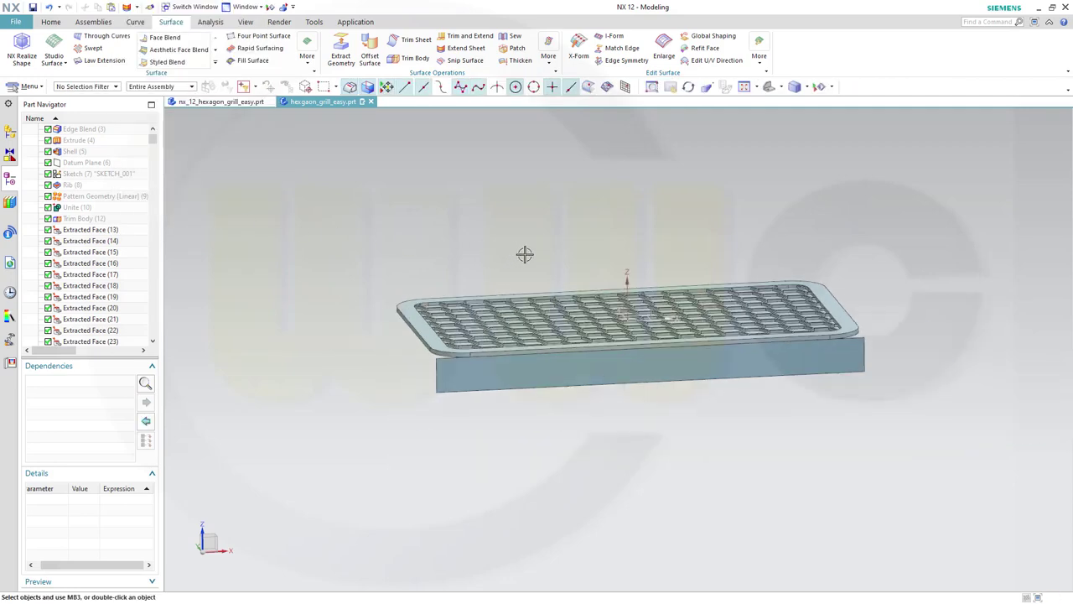
middle_drag(575, 381, 584, 417)
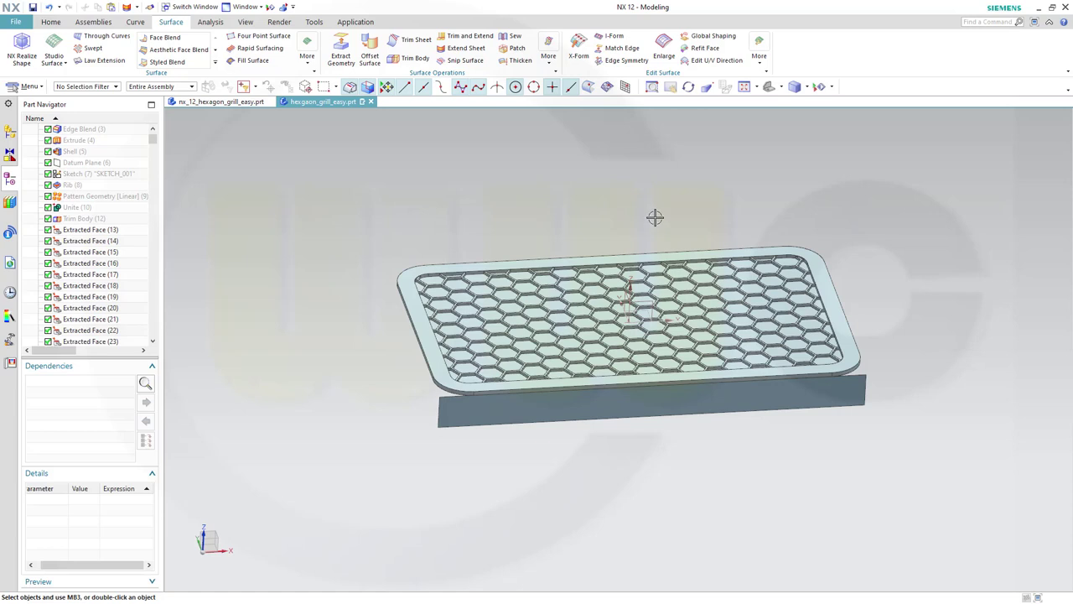
click(50, 22)
- Create a sketch on the XZ plane of the datum coordinate system
click(18, 47)
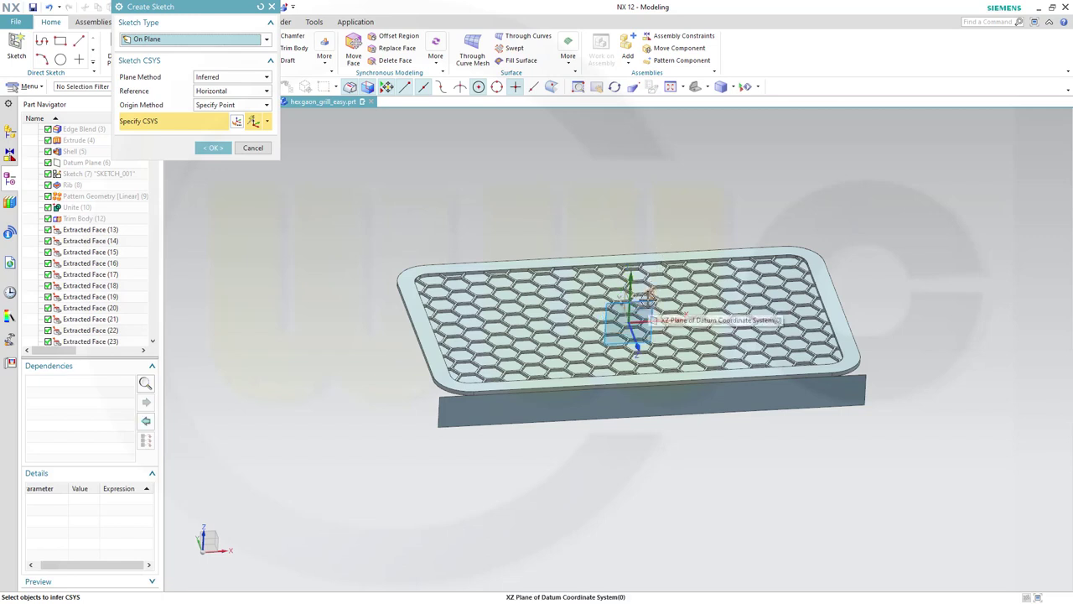
click(629, 312)
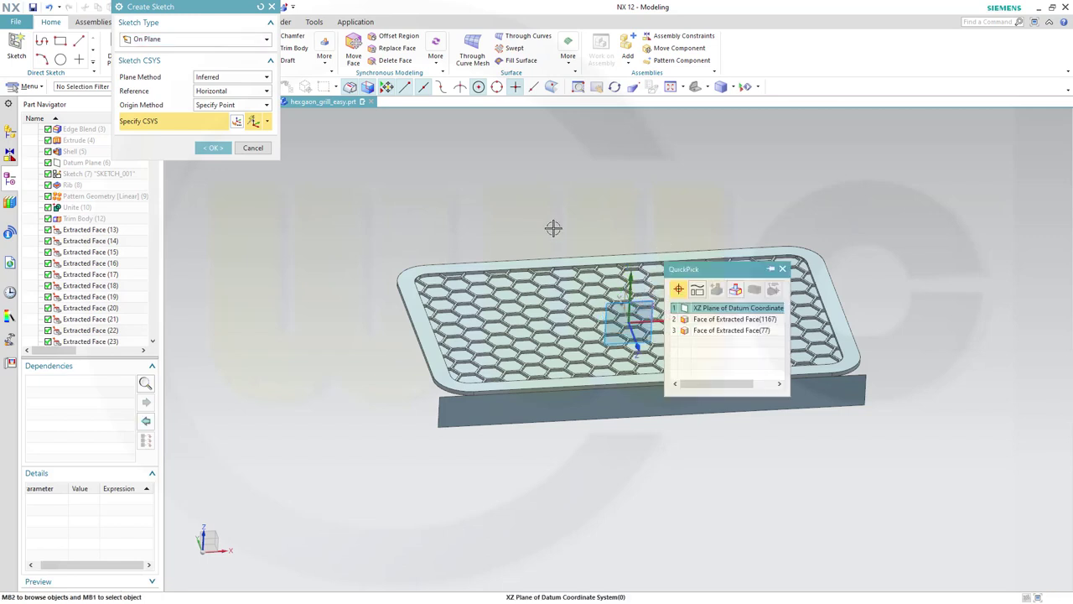
click(711, 308)
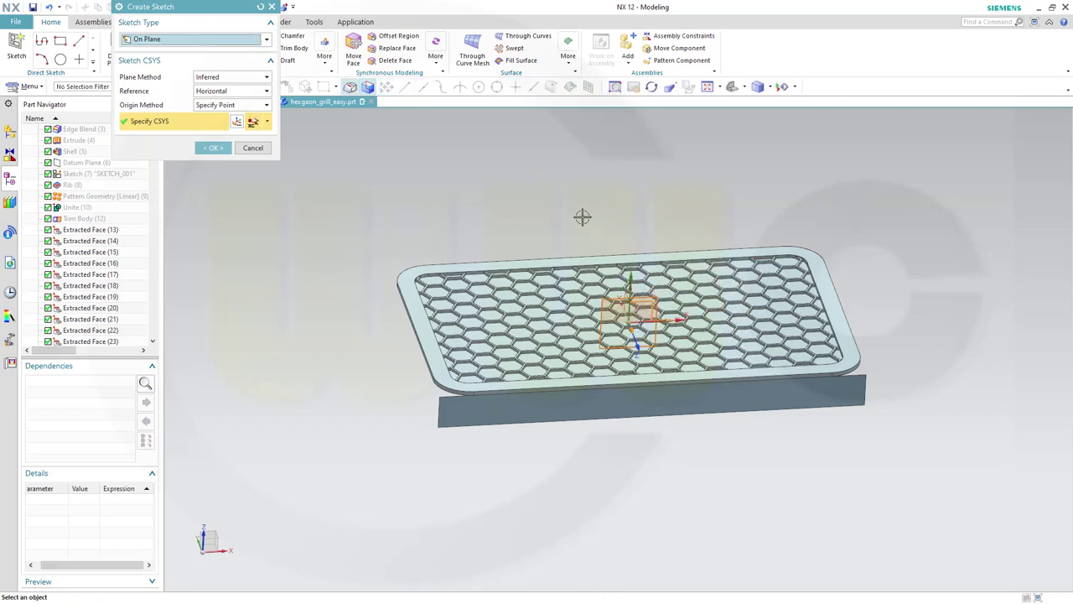
click(214, 148)
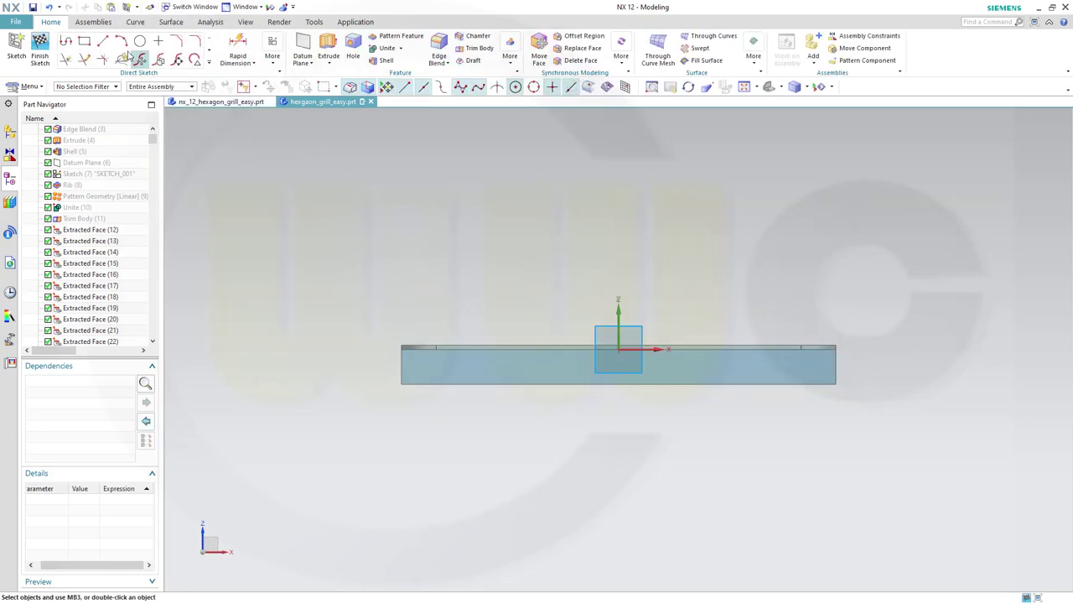
- Draw a three-point arc beneath the grill and constrain its centre onto the vertical axis
click(139, 59)
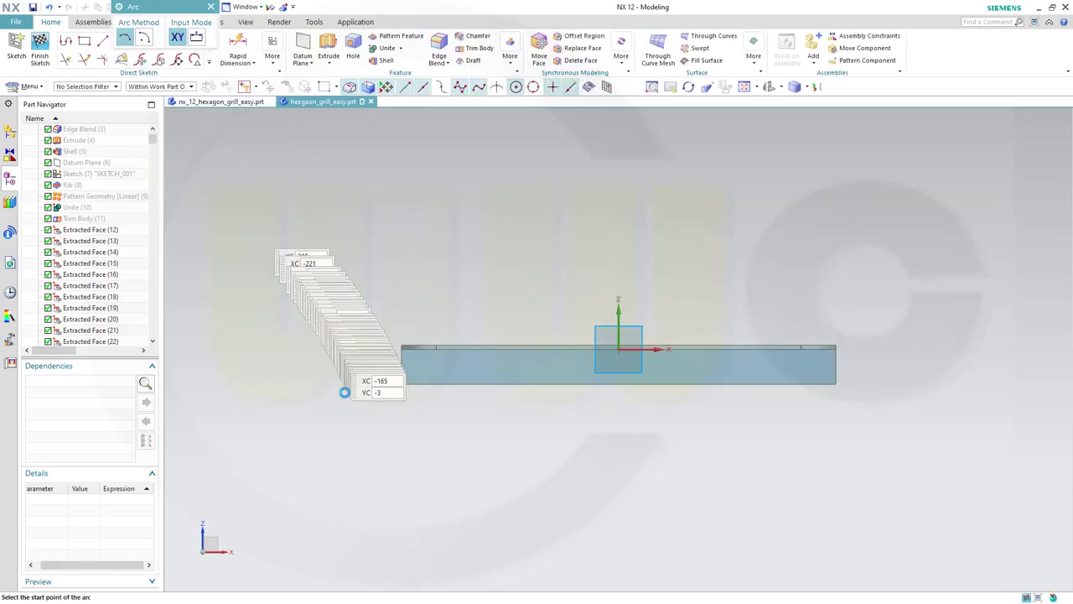
click(403, 509)
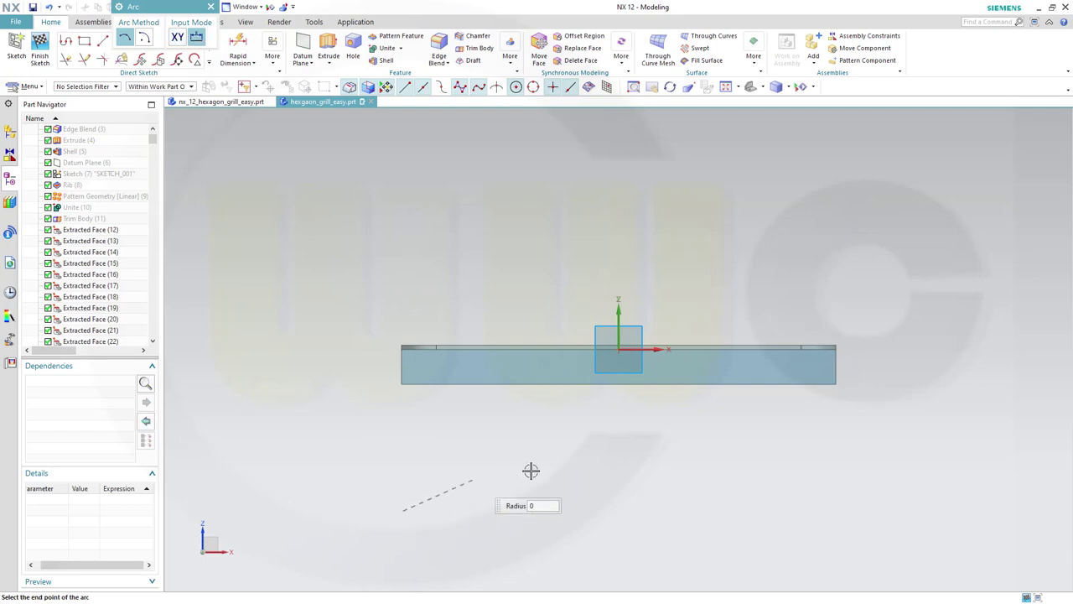
click(844, 510)
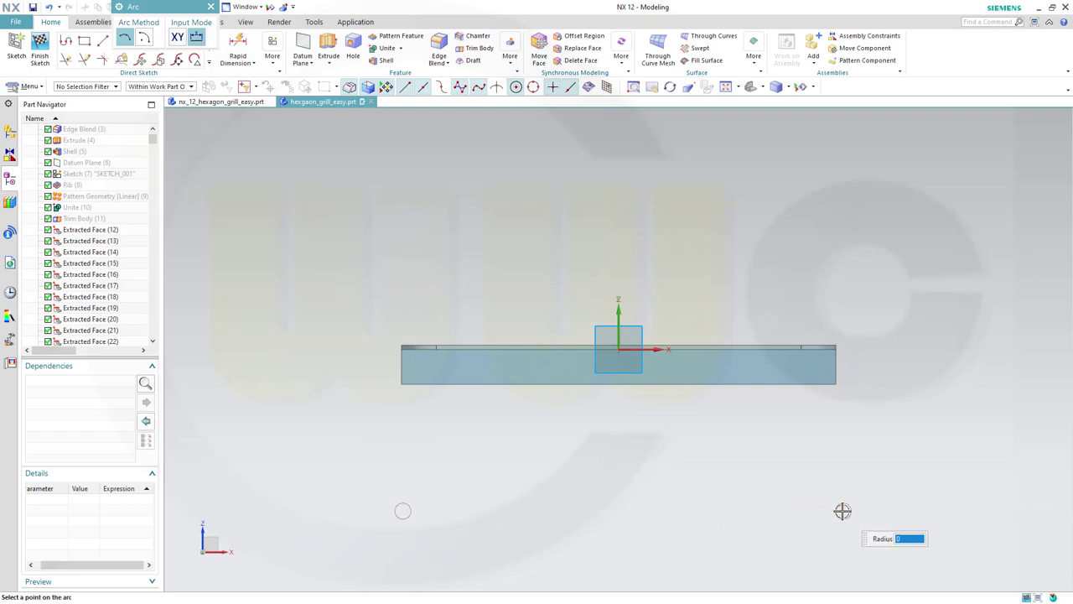
click(619, 436)
key(Escape)
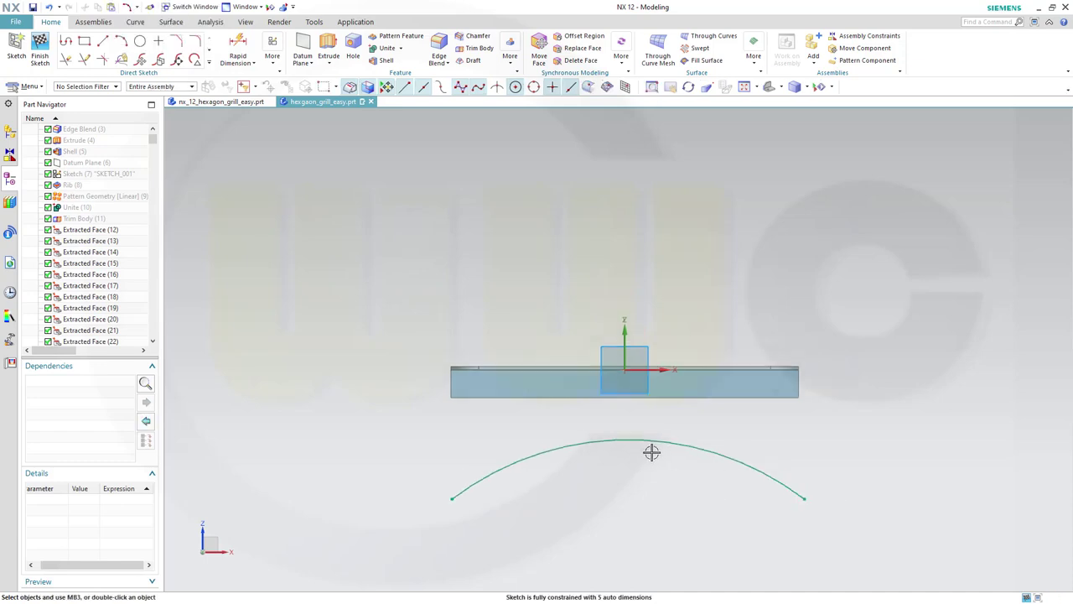
scroll(666, 478, down, 2)
shift+middle_drag(685, 514, 636, 406)
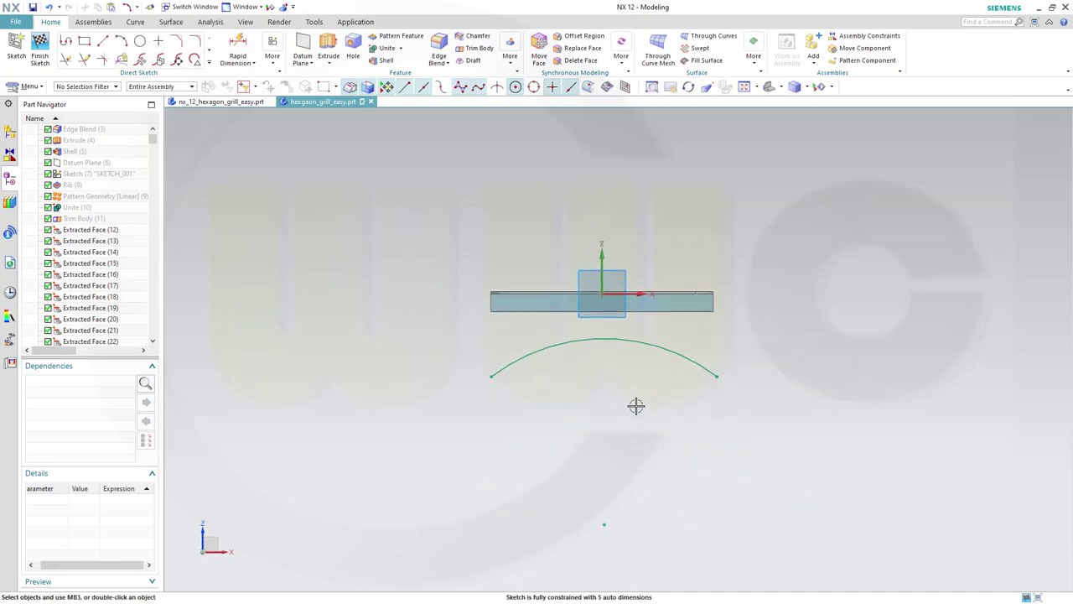
click(605, 524)
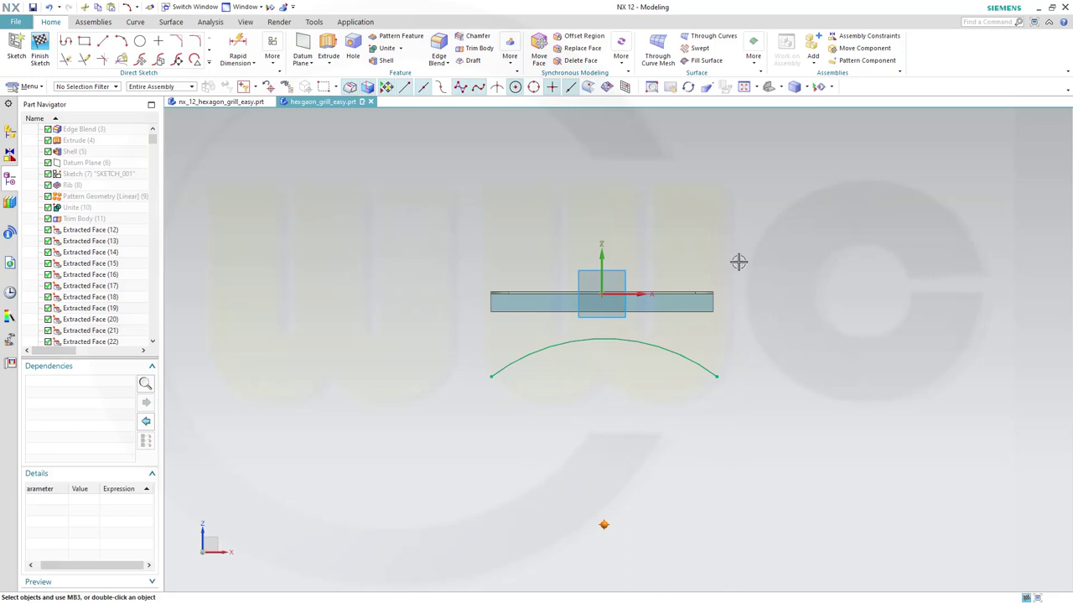
click(604, 252)
click(626, 234)
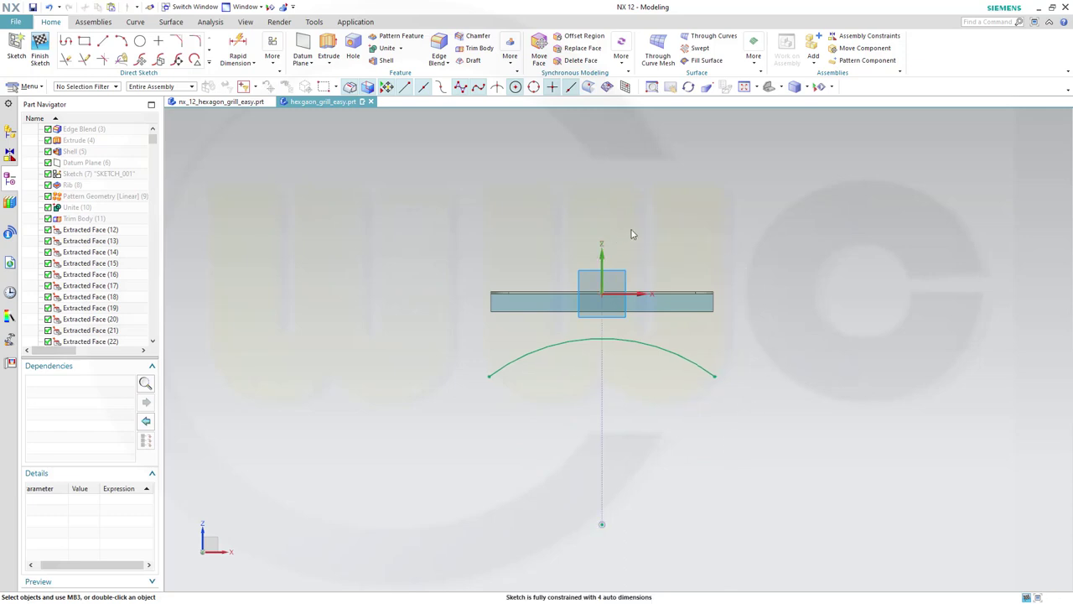
- Draw a chord line joining the arc's endpoints and convert it to a reference line
click(102, 41)
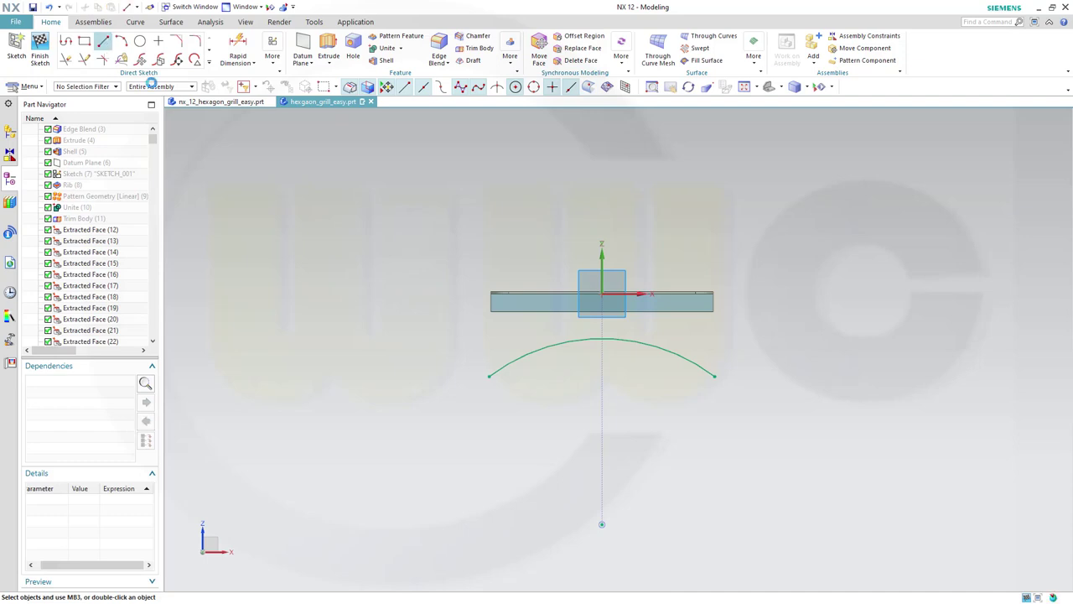
click(489, 376)
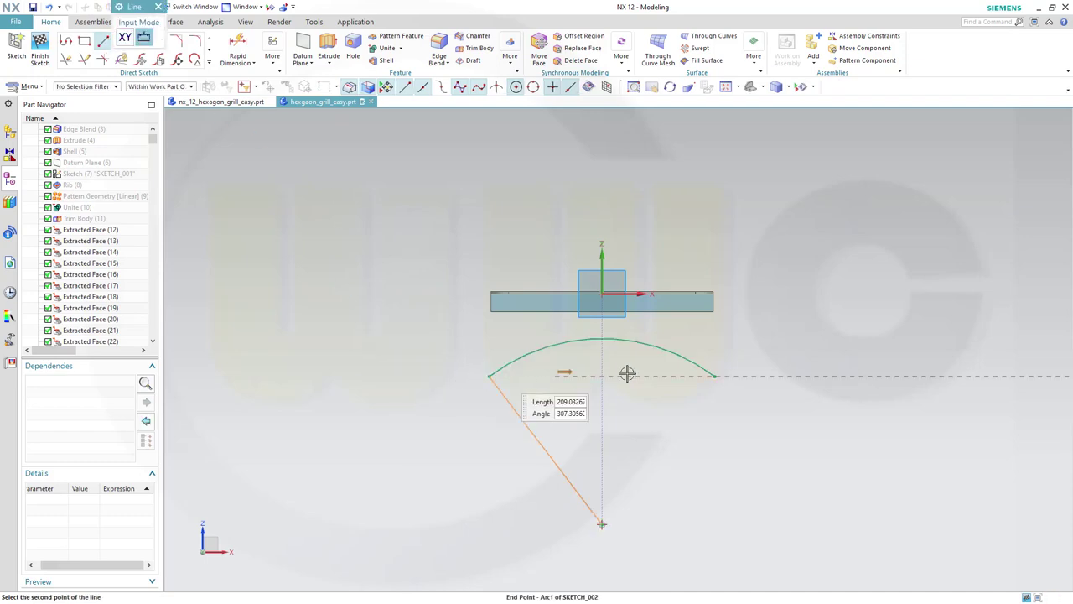
click(713, 375)
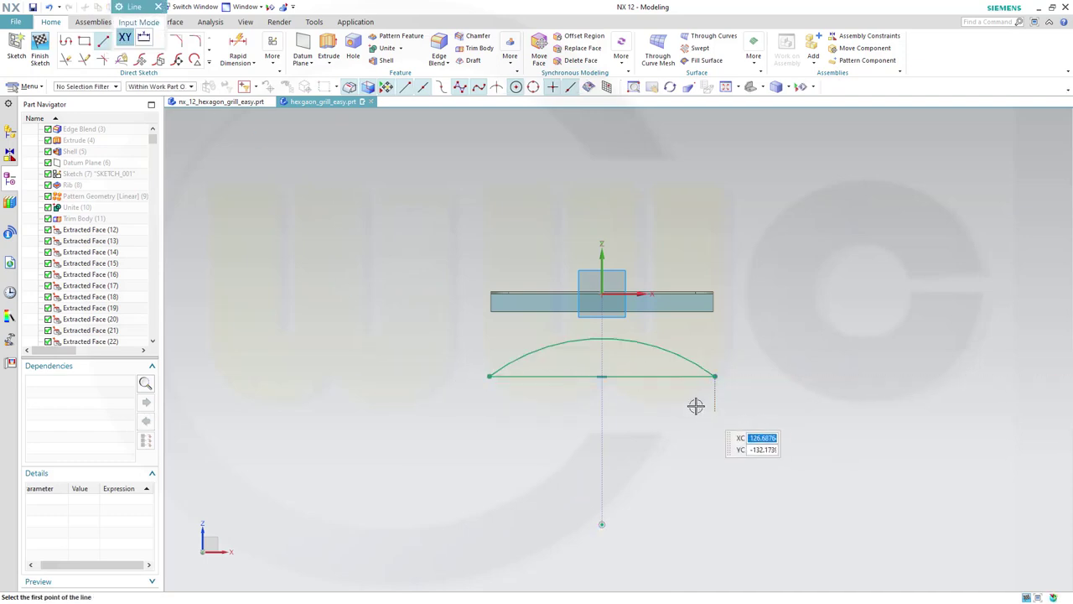
key(Escape)
click(625, 375)
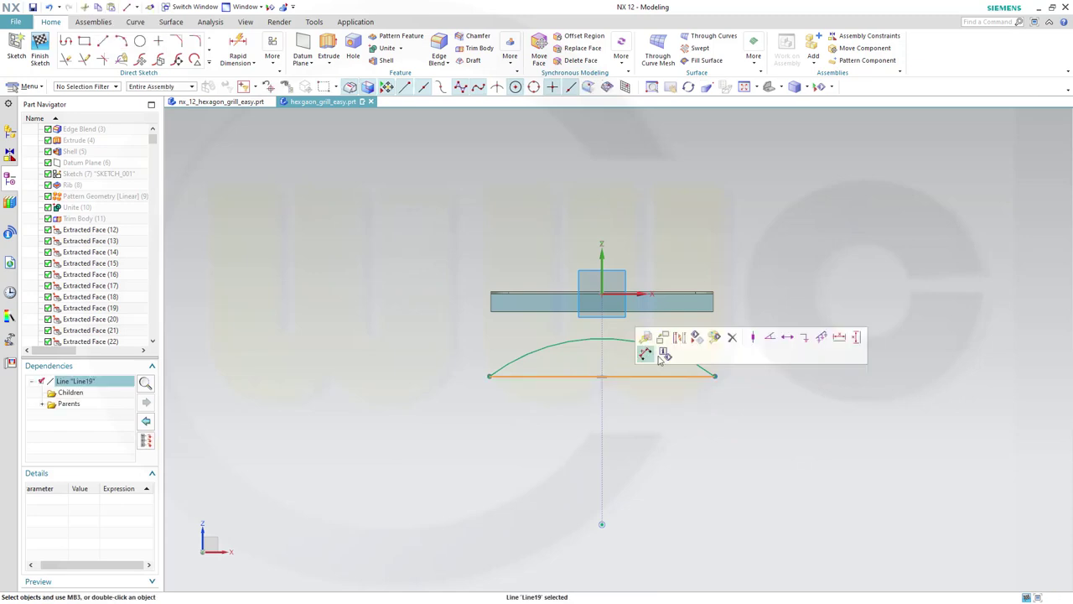
click(666, 351)
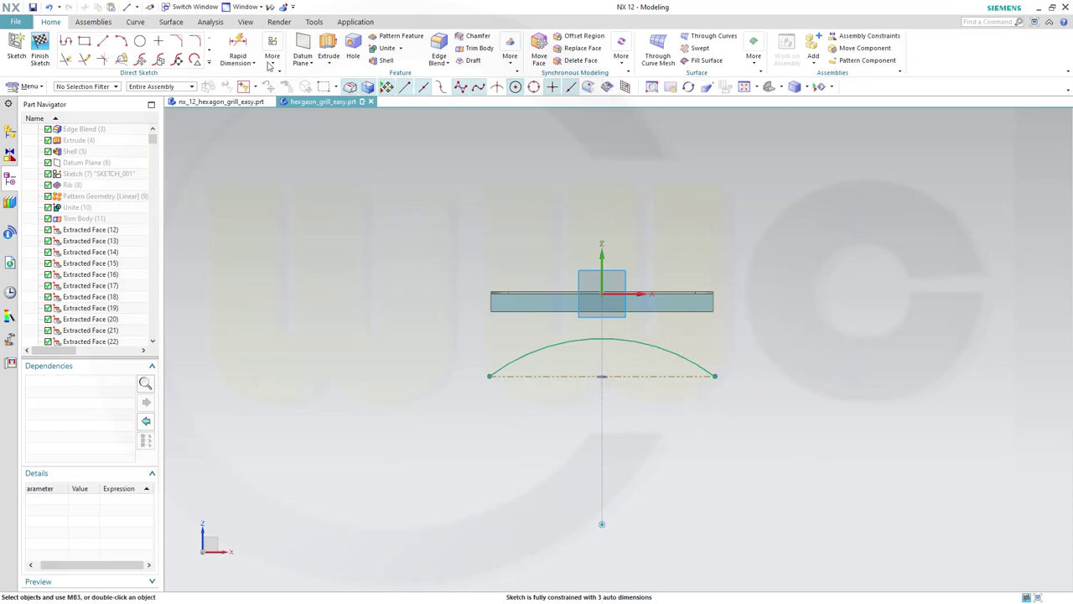
click(238, 49)
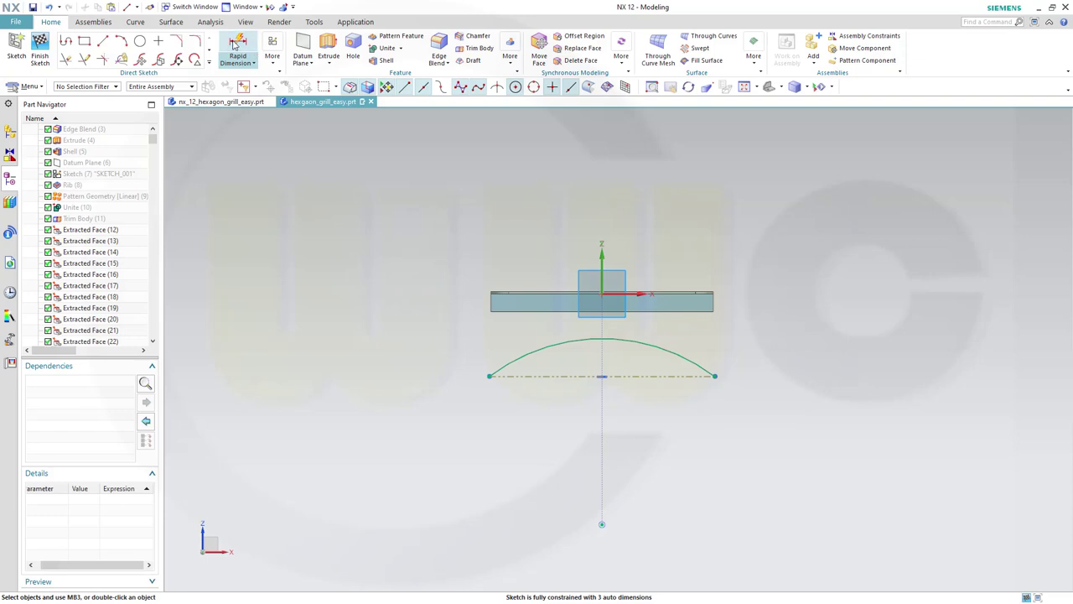
- Dimension the reference line chord length to 250
click(549, 376)
click(564, 415)
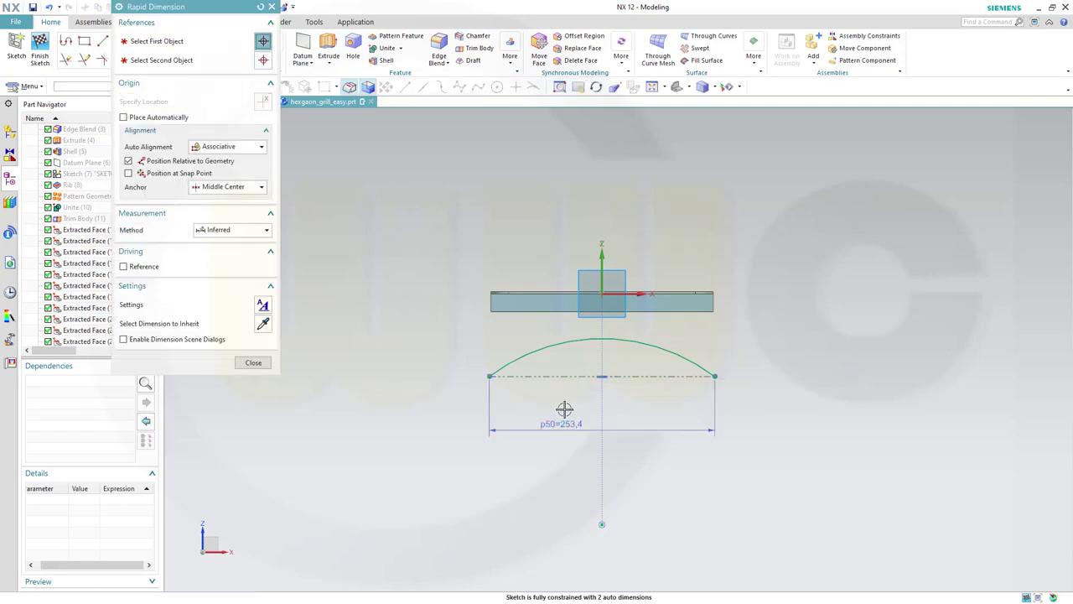
text(250)
key(Return)
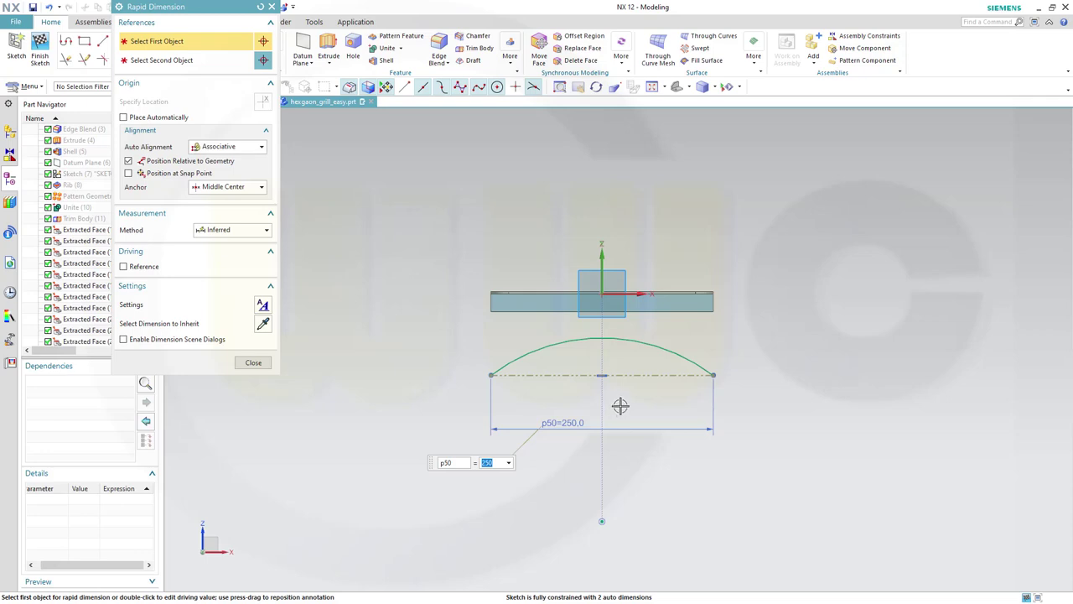
- Set the arc radius to 800 and finish the sketch
click(549, 346)
click(531, 338)
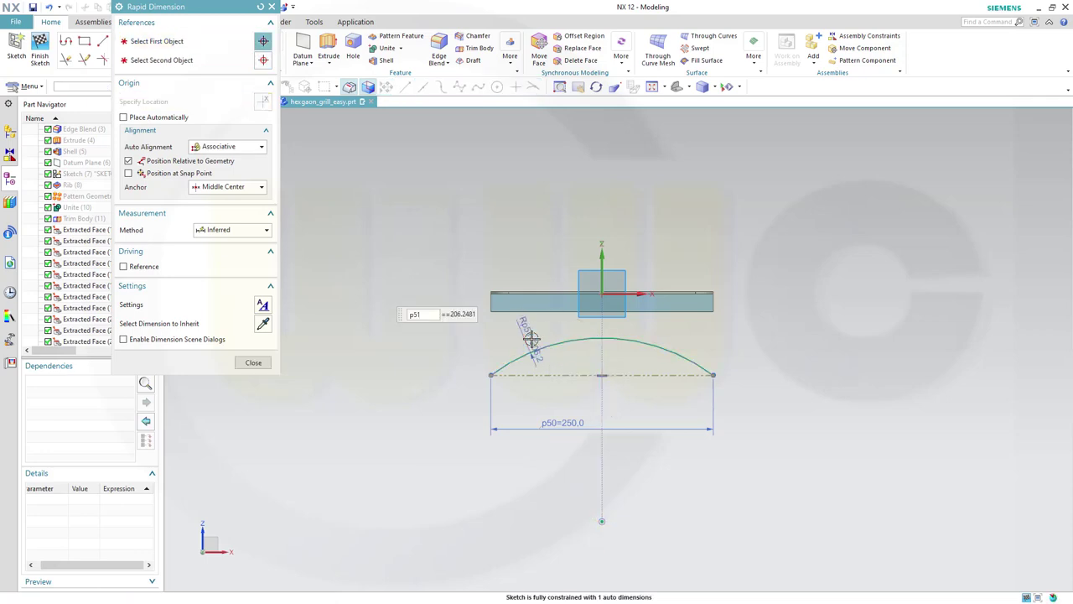
text(800)
key(Return)
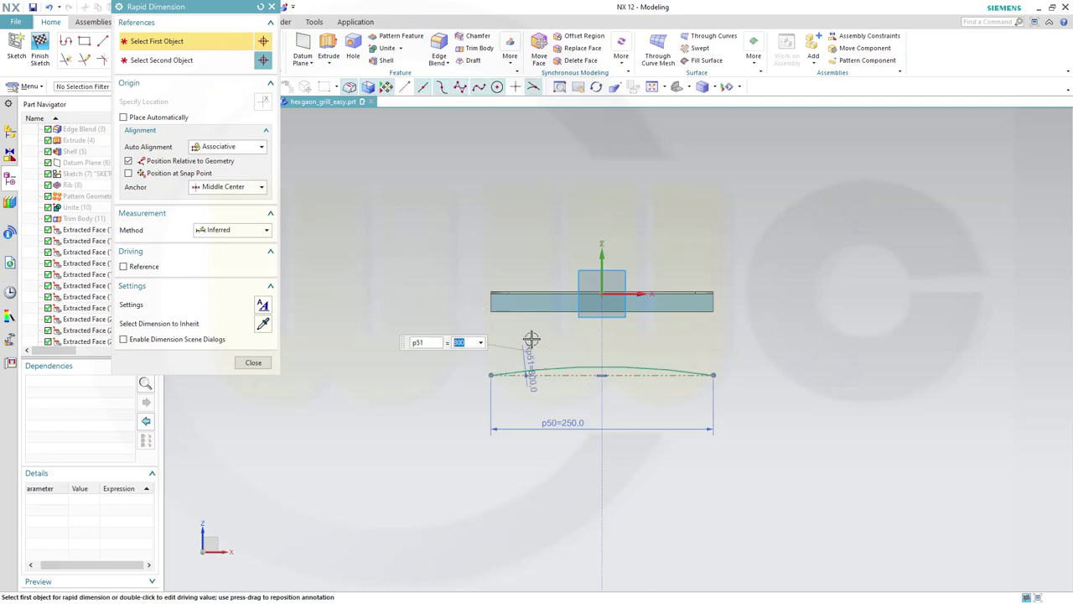
click(253, 363)
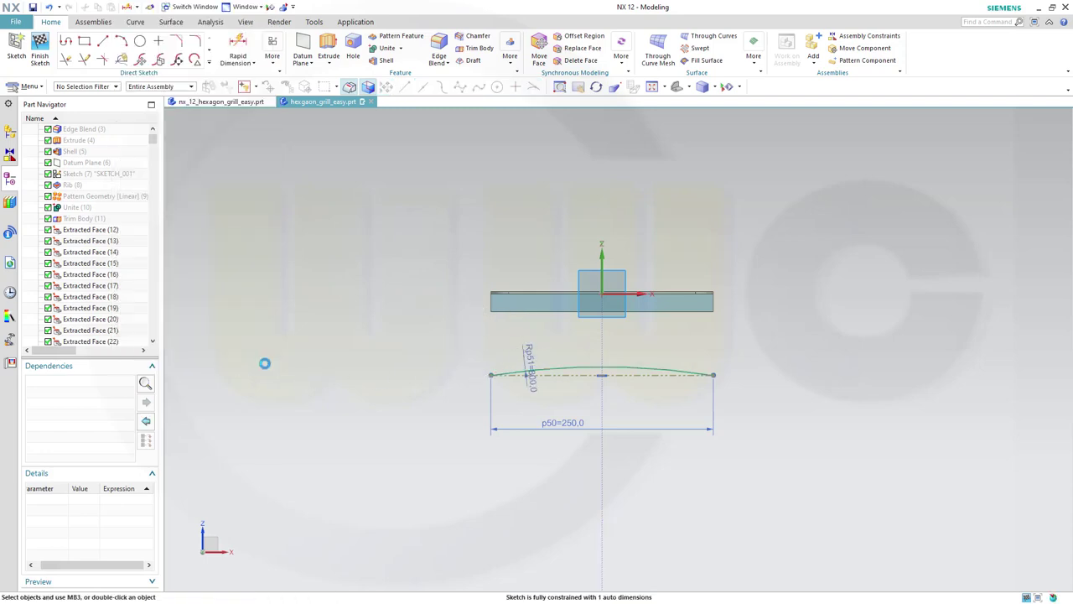
click(39, 52)
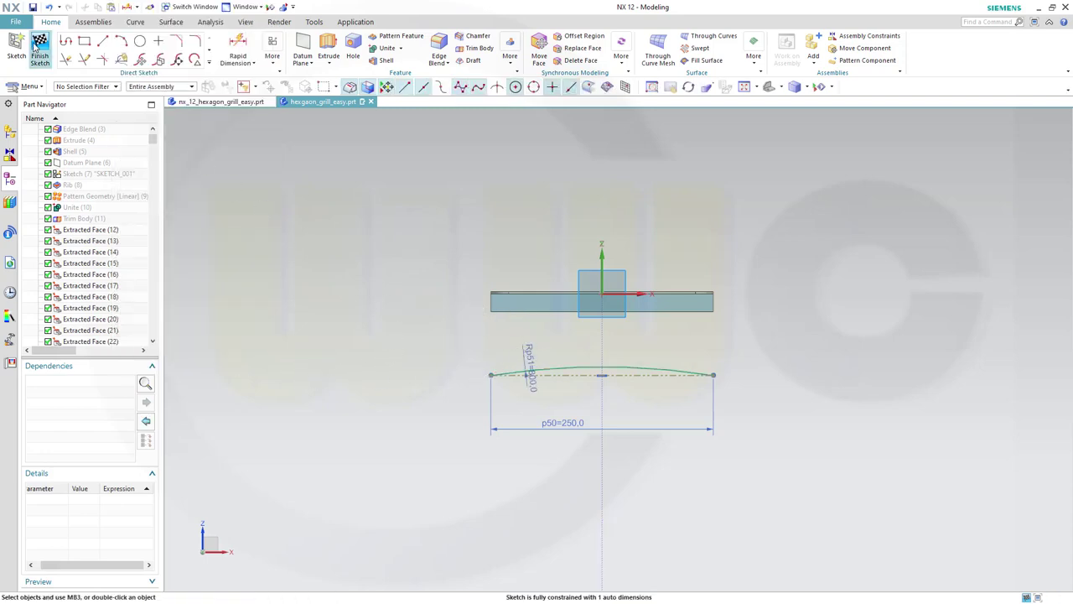
- Extrude SKETCH_002's arc symmetrically with distance 75 into a curved sheet
shift+middle_drag(629, 523, 556, 445)
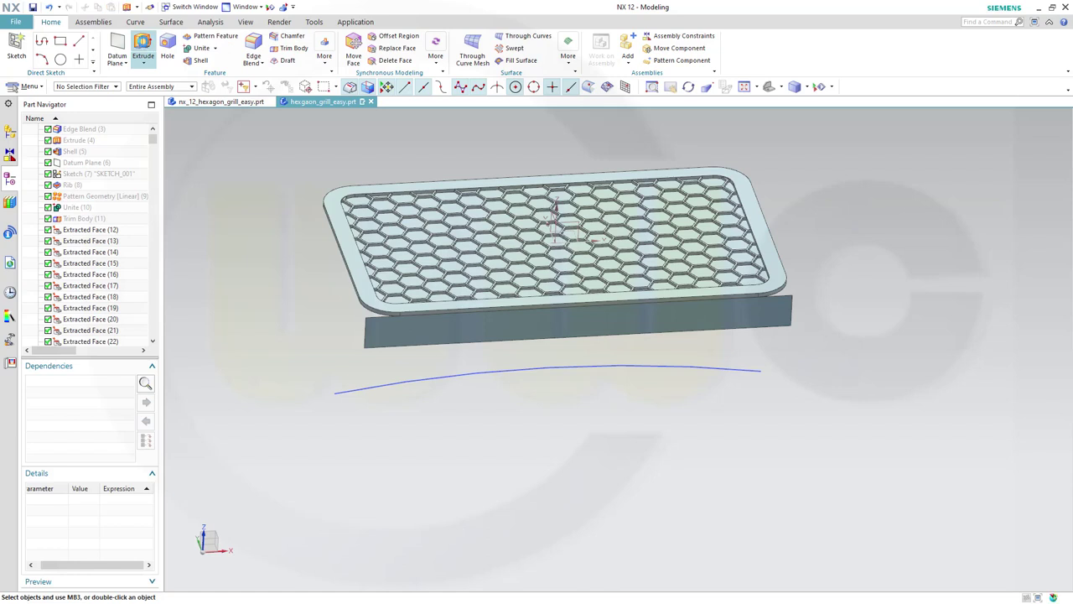
click(143, 46)
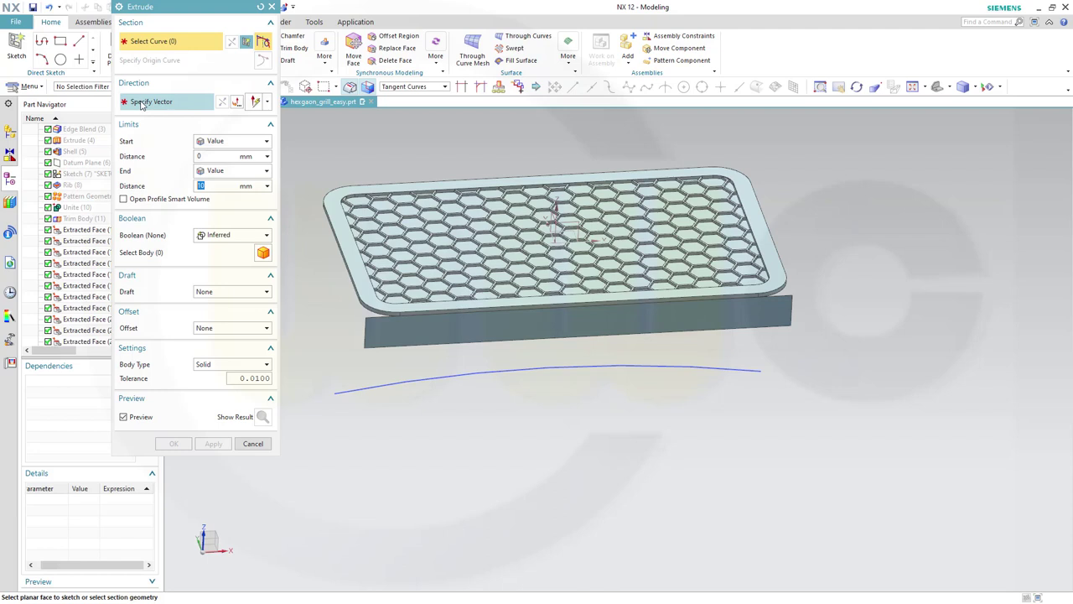
click(359, 387)
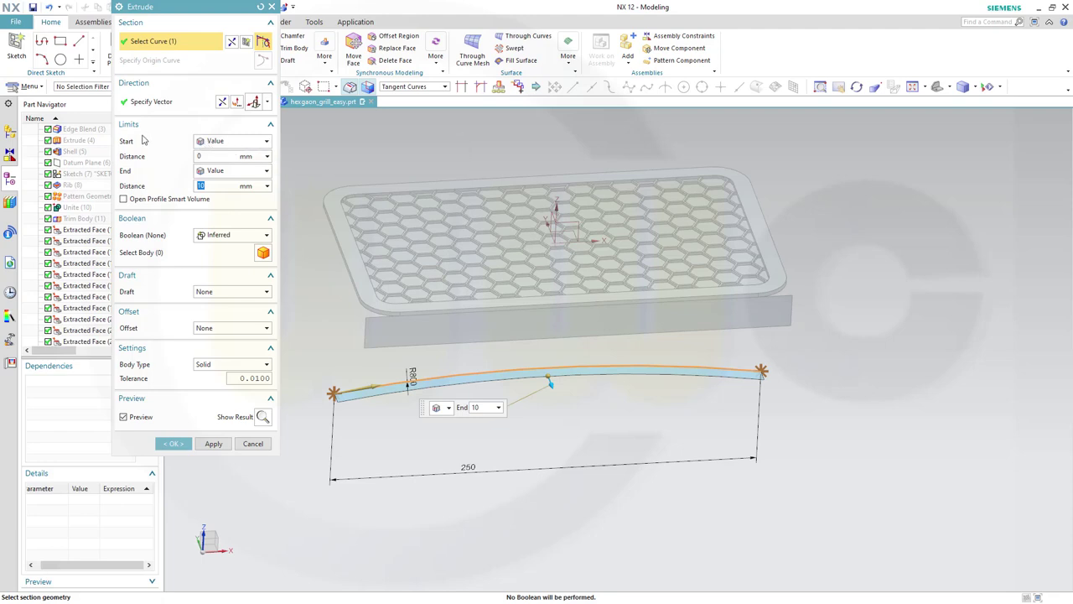
click(248, 141)
click(235, 171)
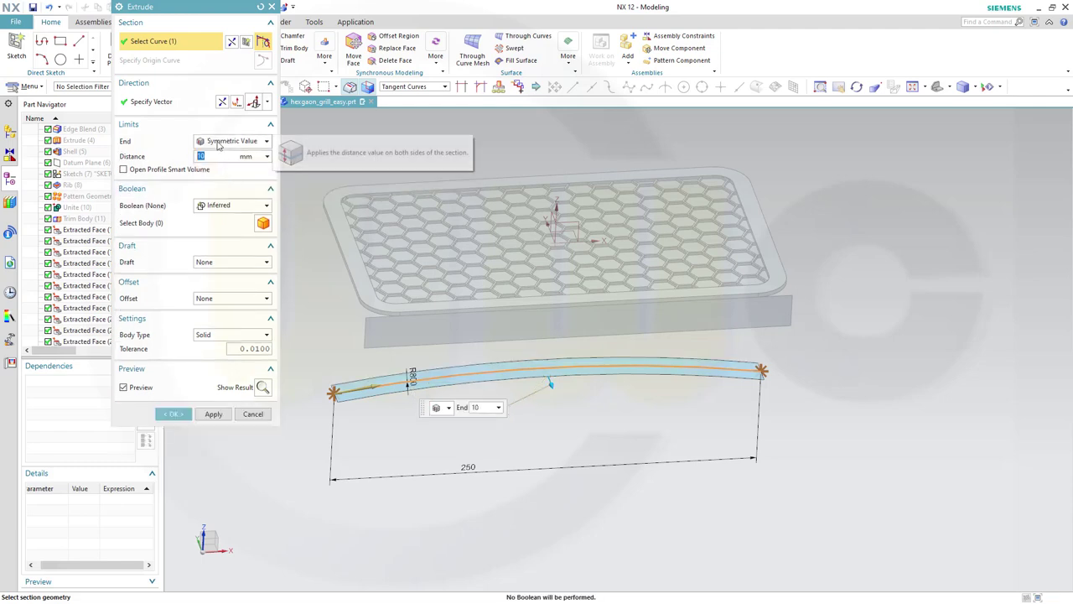
text(25)
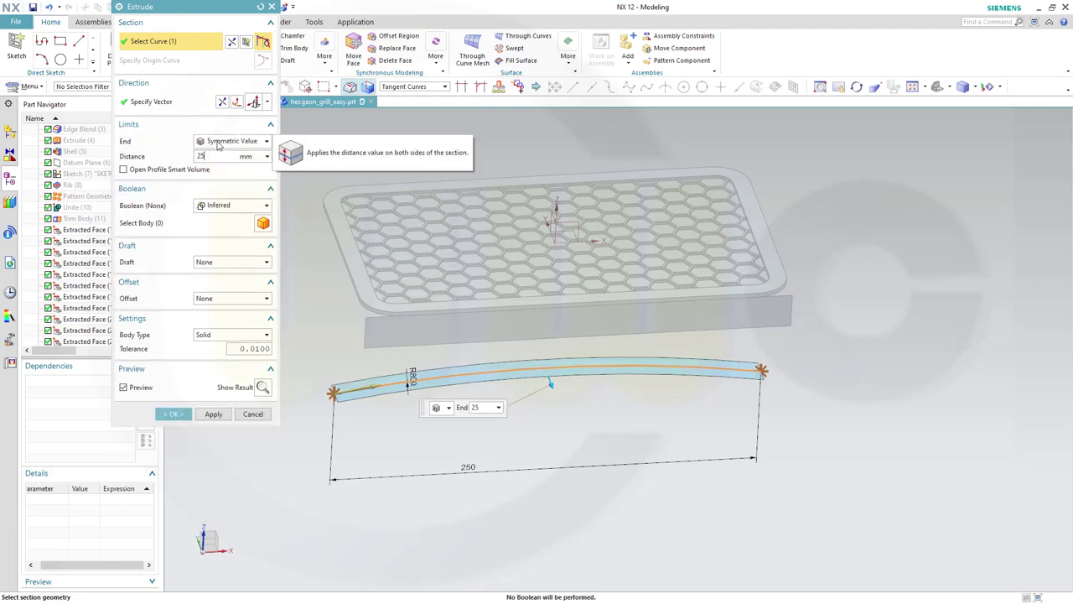
key(BackSpace)
key(BackSpace)
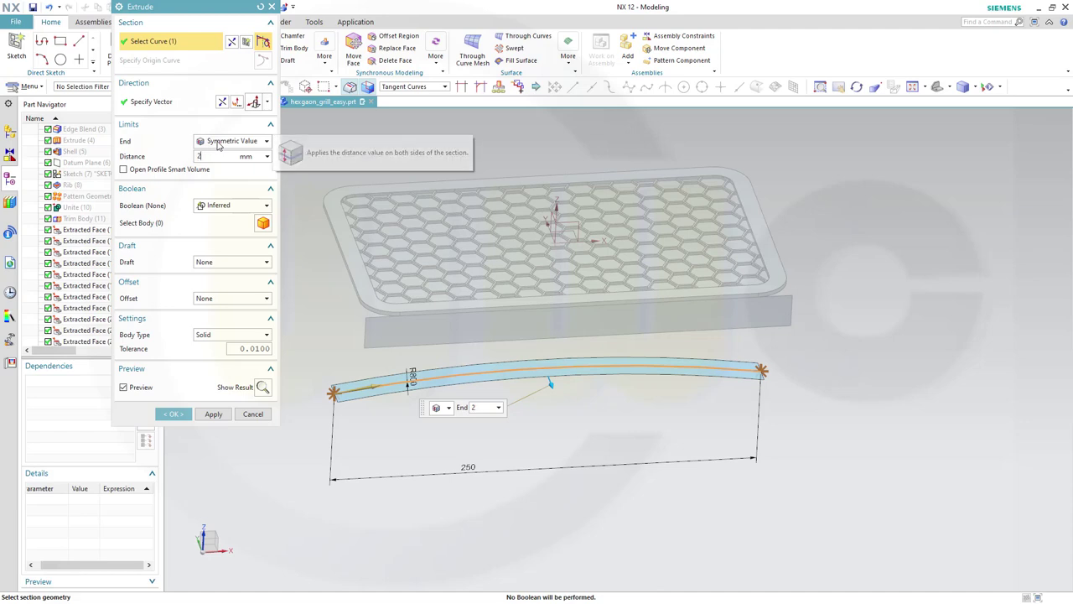
text(75)
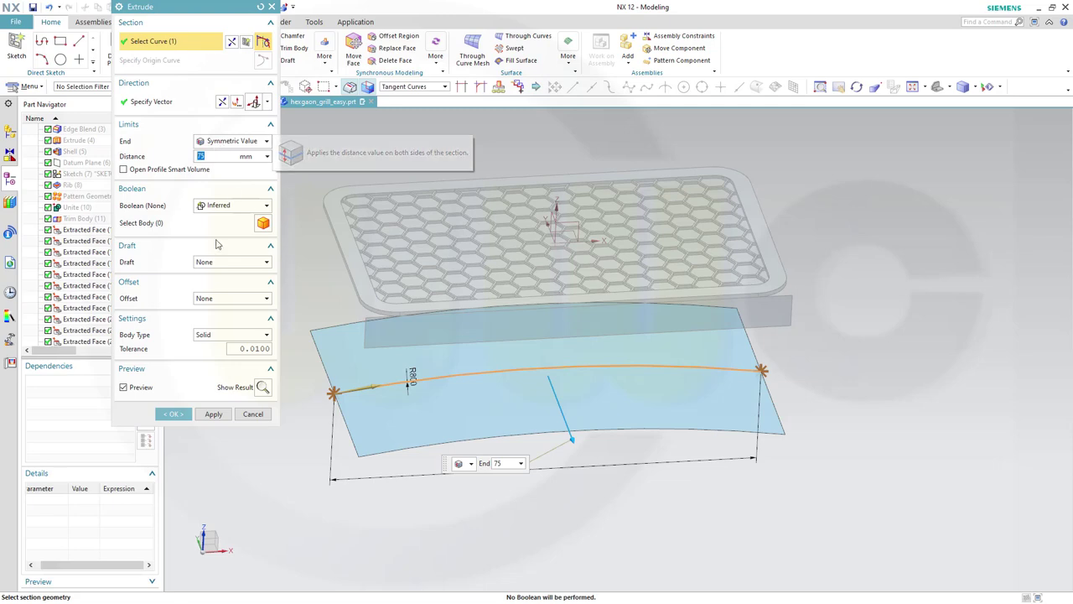
click(171, 414)
mouse_move(431, 388)
middle_down()
mouse_move(444, 475)
mouse_move(427, 445)
mouse_move(433, 363)
mouse_move(491, 412)
mouse_move(459, 401)
mouse_move(448, 451)
mouse_move(448, 378)
middle_up()
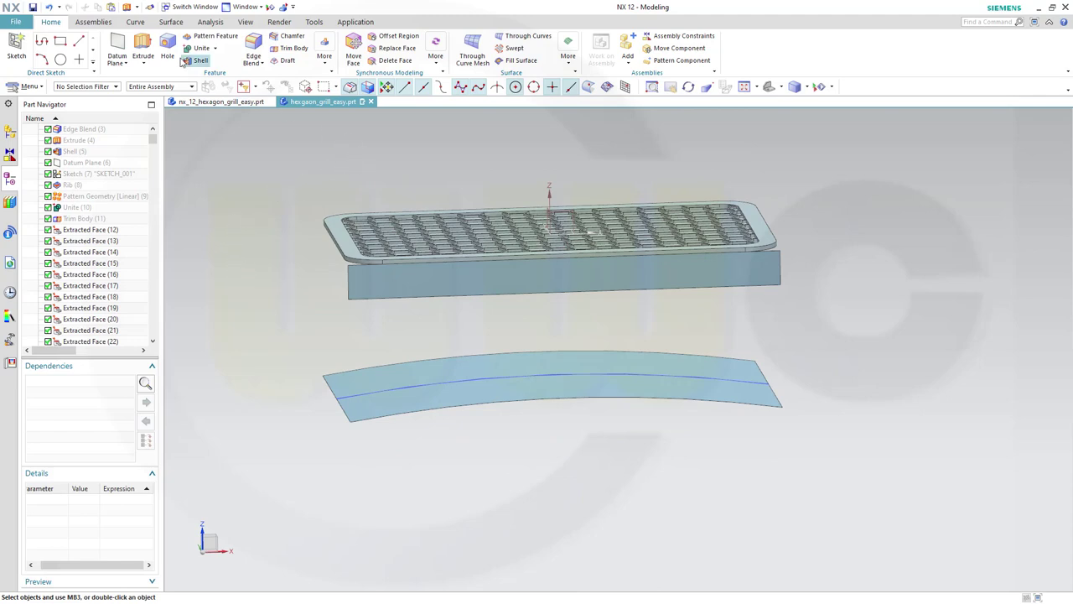
- Add a 20 Law Extension from the curved sheet's front lower edge, reversed along Z
click(138, 9)
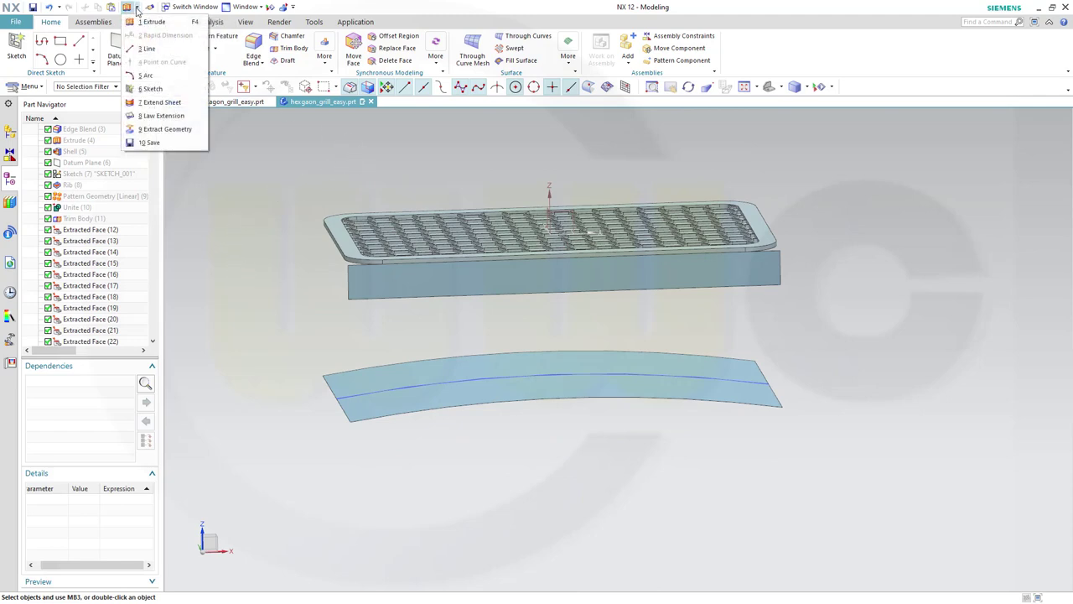
click(167, 116)
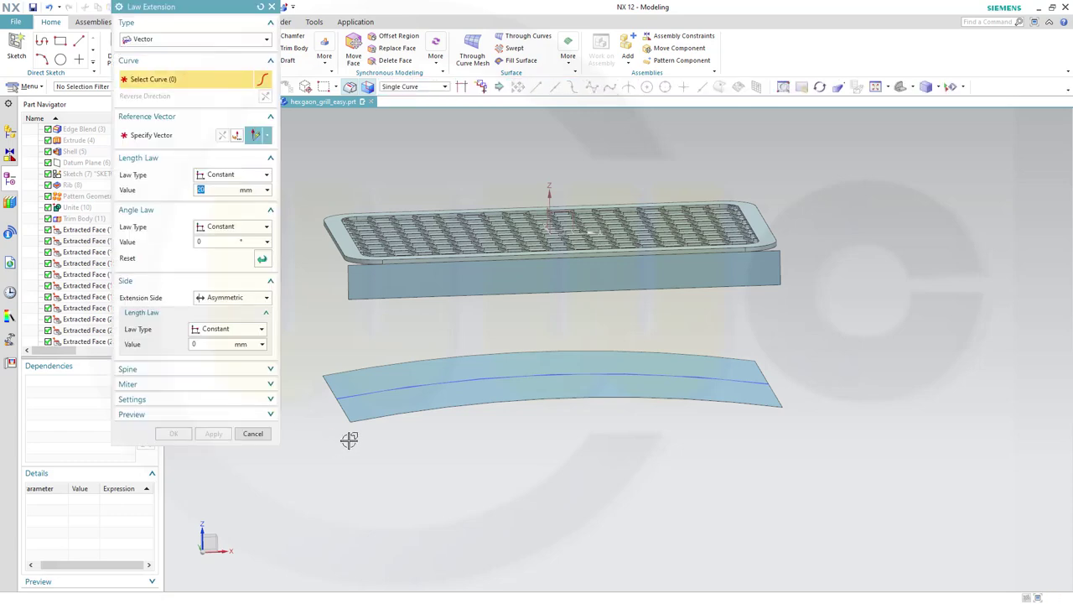
click(366, 417)
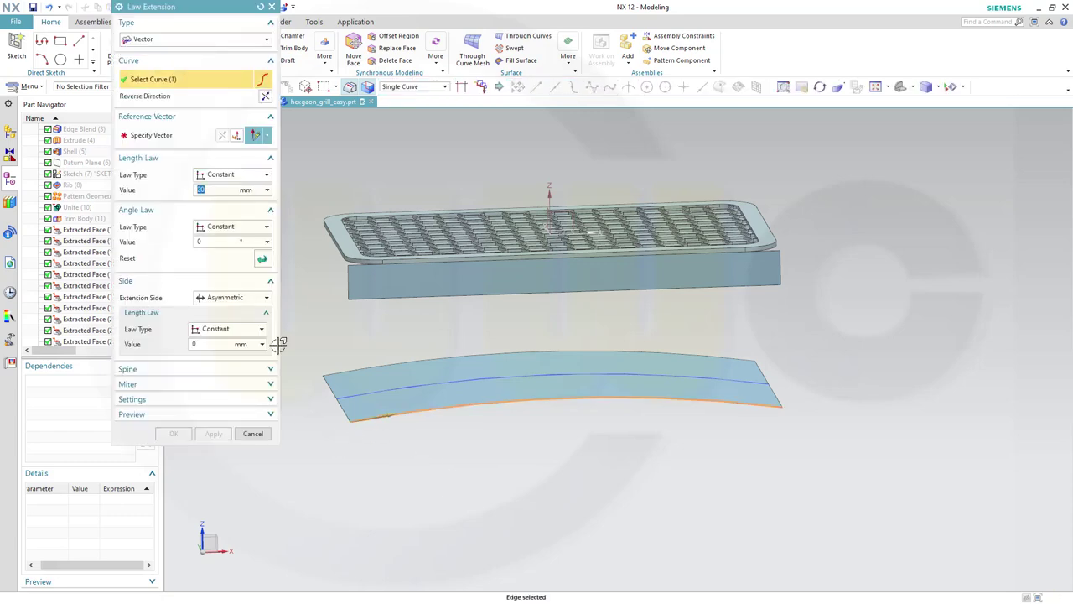
click(148, 137)
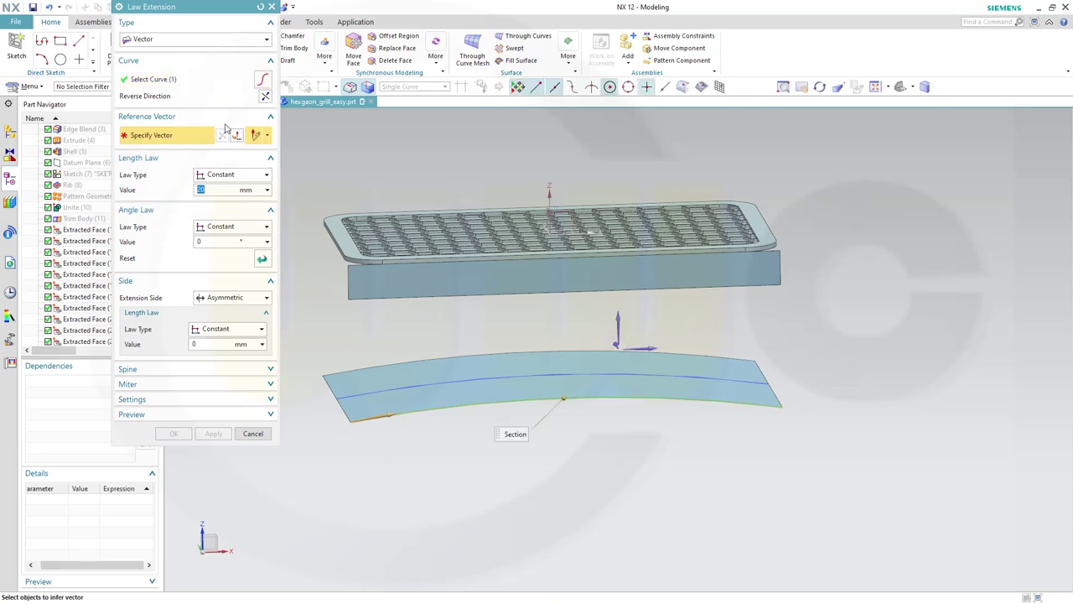
click(620, 322)
click(222, 137)
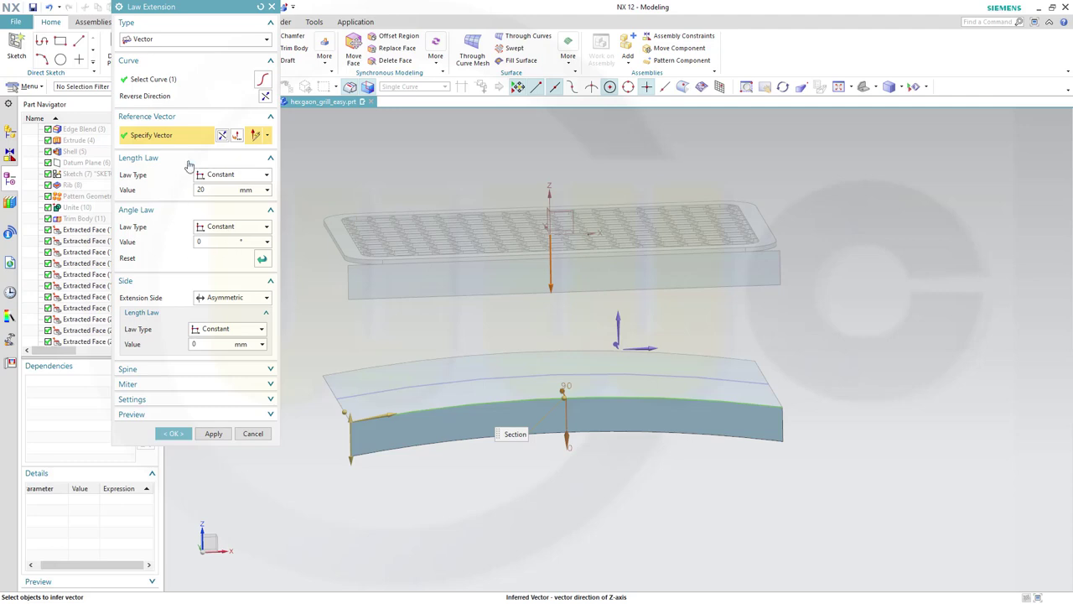
click(174, 433)
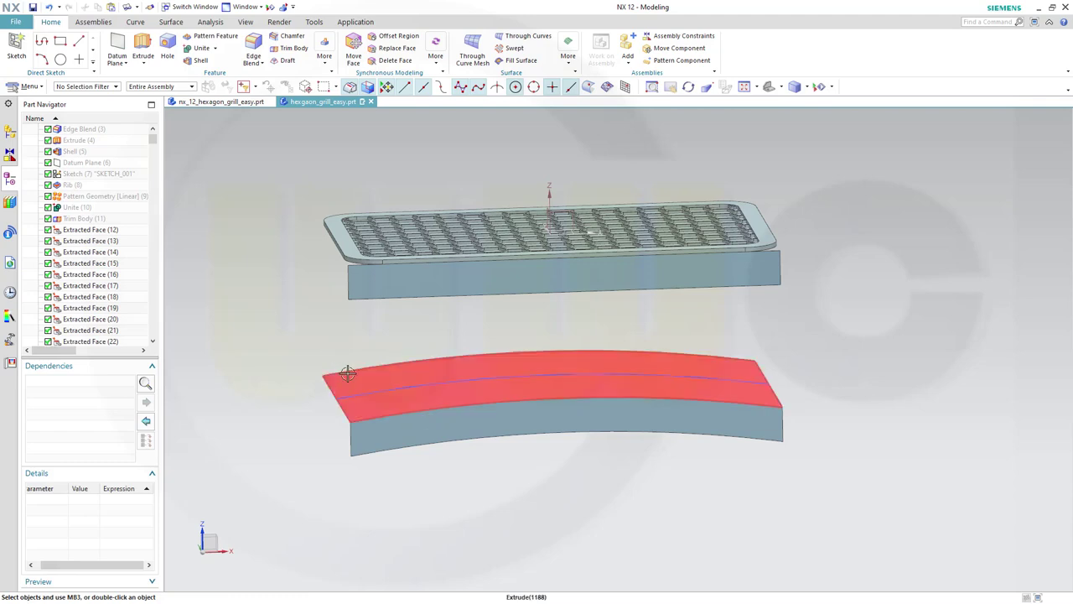
- Hide the curved extruded sheet and bring up the Surface commands
right_click(348, 372)
click(373, 400)
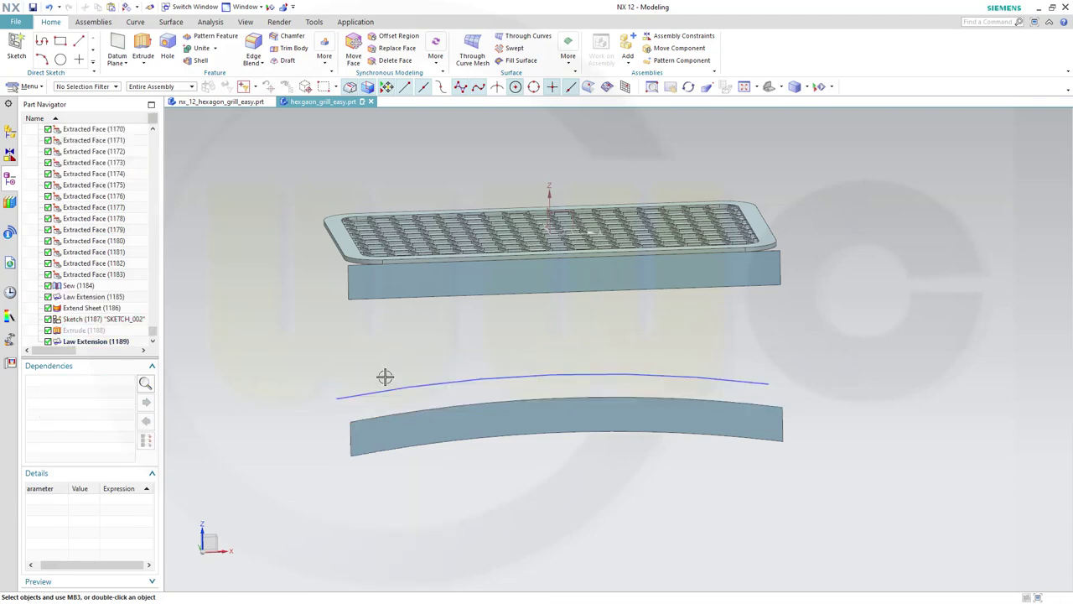
mouse_move(368, 356)
middle_down()
mouse_move(364, 347)
mouse_move(384, 360)
mouse_move(365, 356)
middle_up()
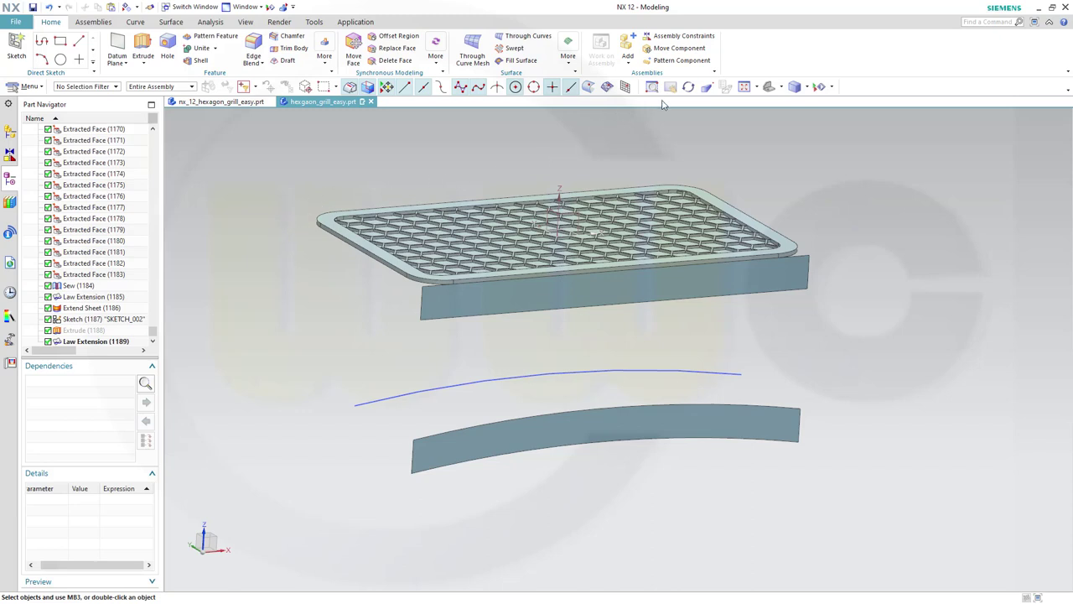
click(171, 22)
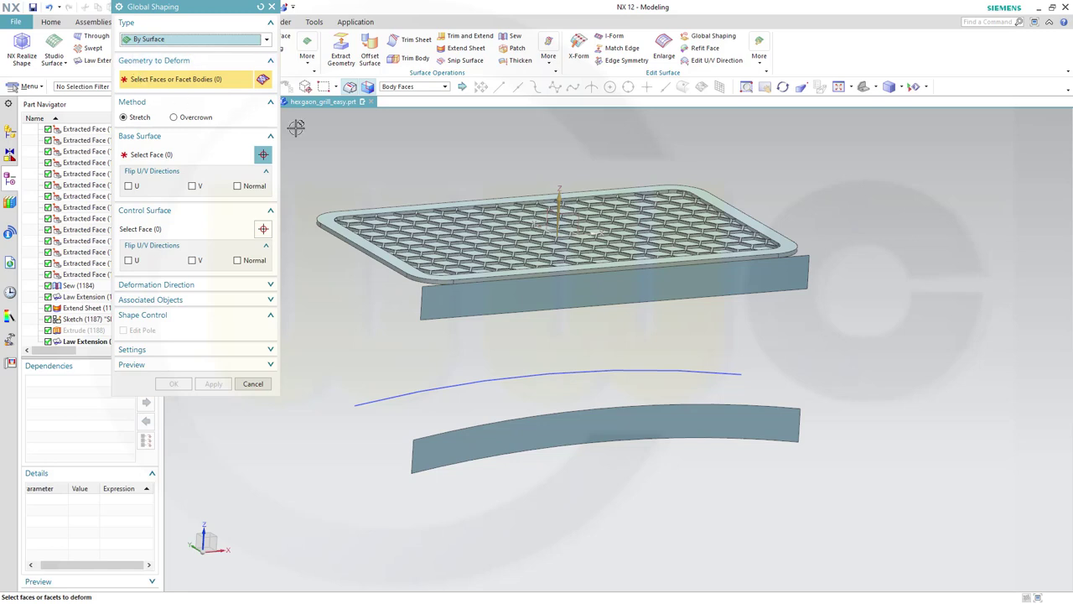
- Select the grill body to deform and the Law Extension sheet as base surface
click(366, 244)
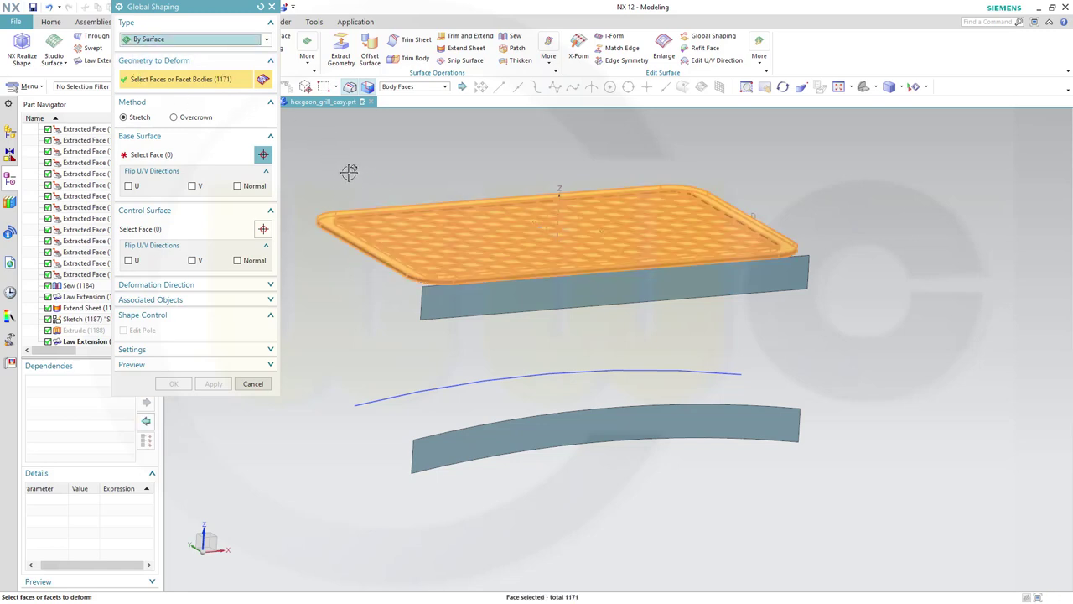
click(152, 159)
click(513, 304)
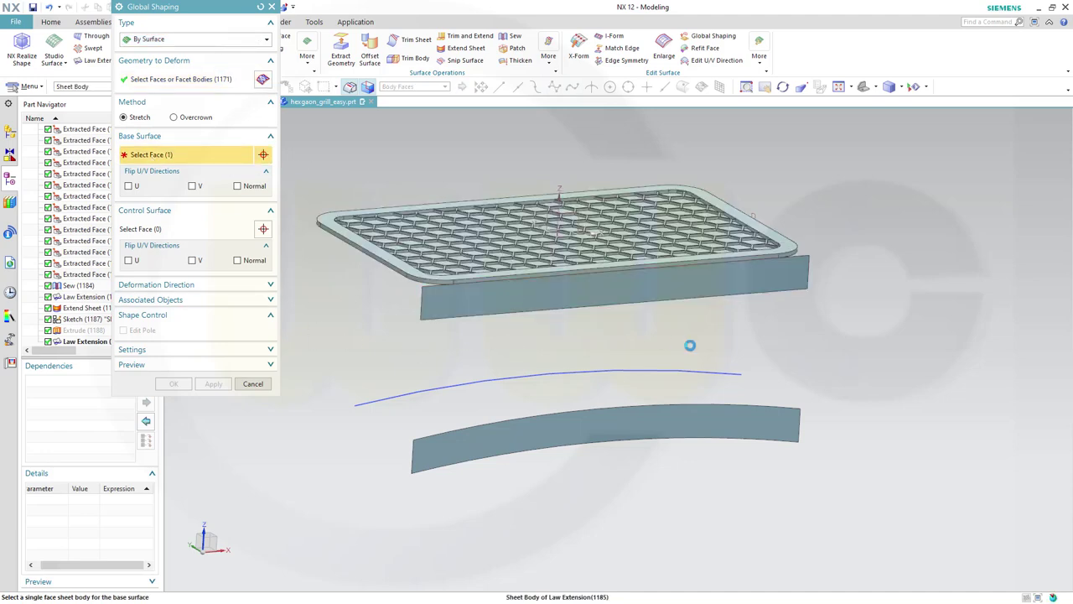
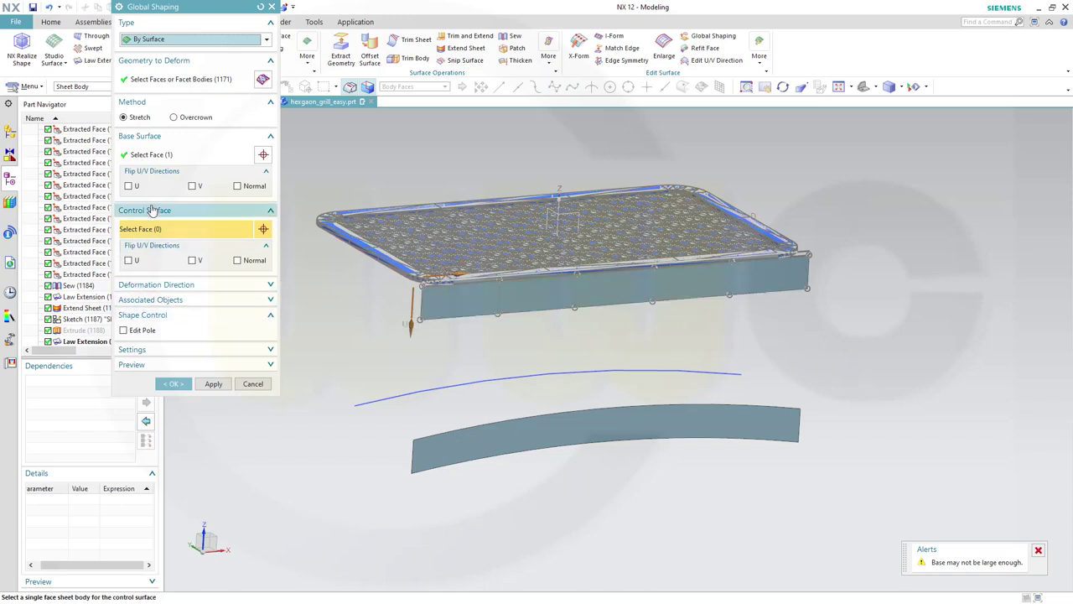
- Set the lower curved sheet as the Global Shaping control surface and apply it to the grill
click(474, 437)
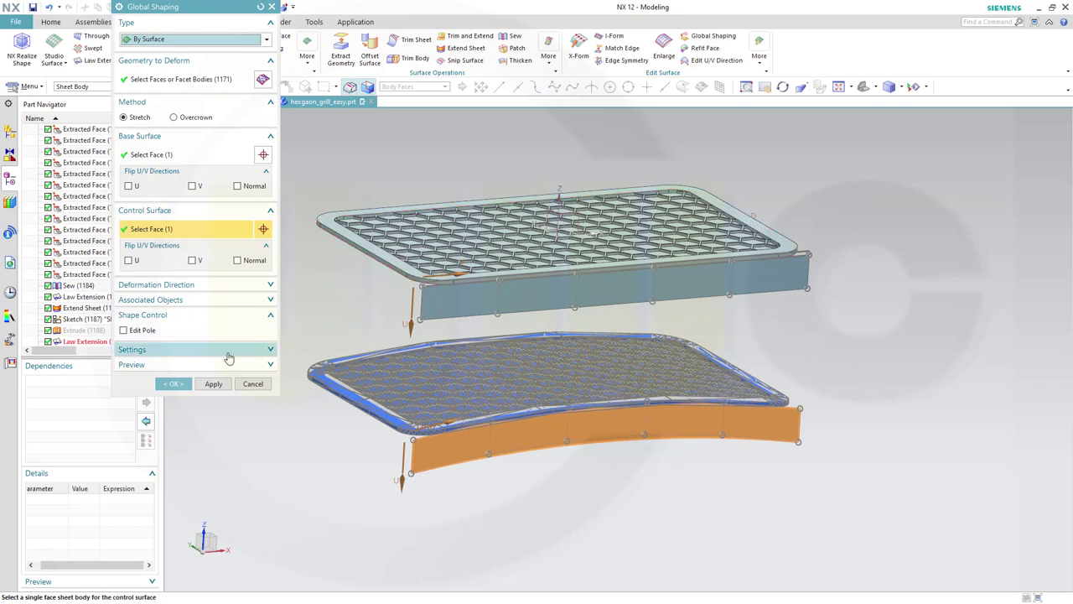
click(172, 386)
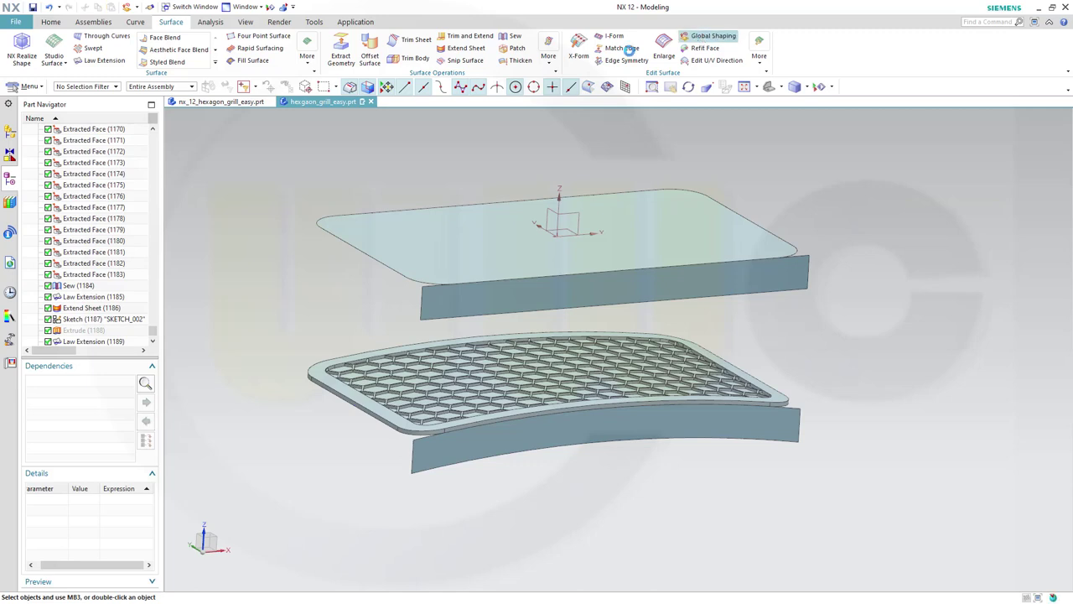
- Globally shape the upper sheet, with the upper vertical strip as base and lower curved strip as control
click(443, 231)
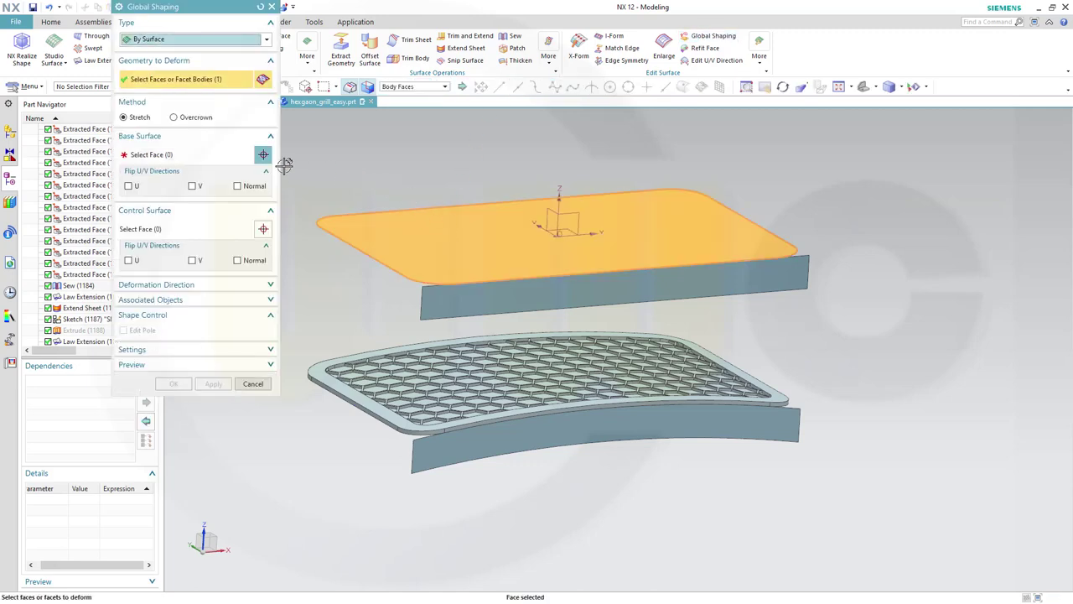
click(183, 158)
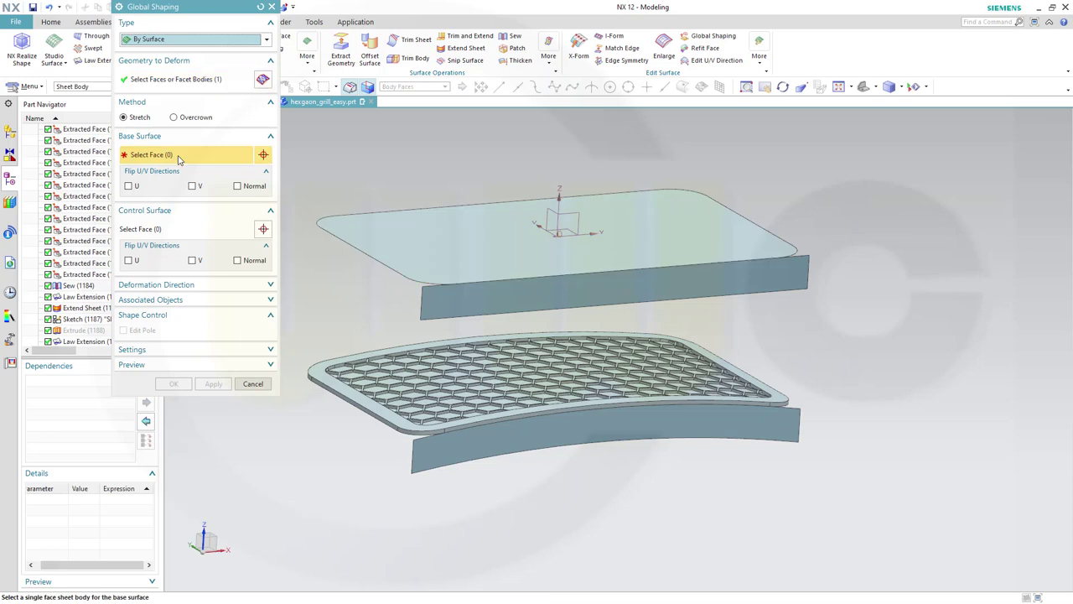
click(485, 303)
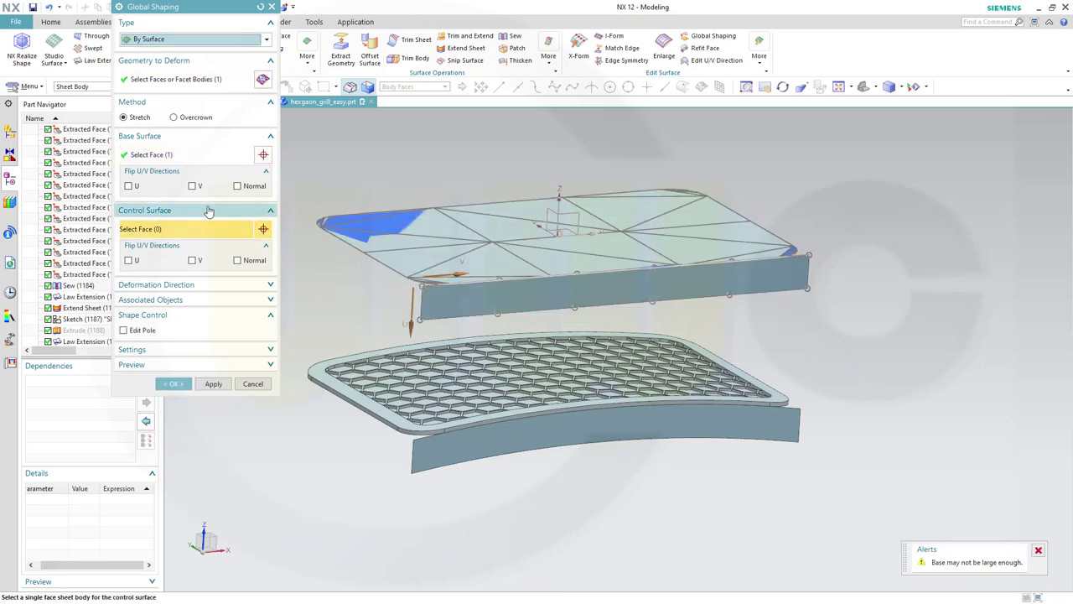
click(473, 444)
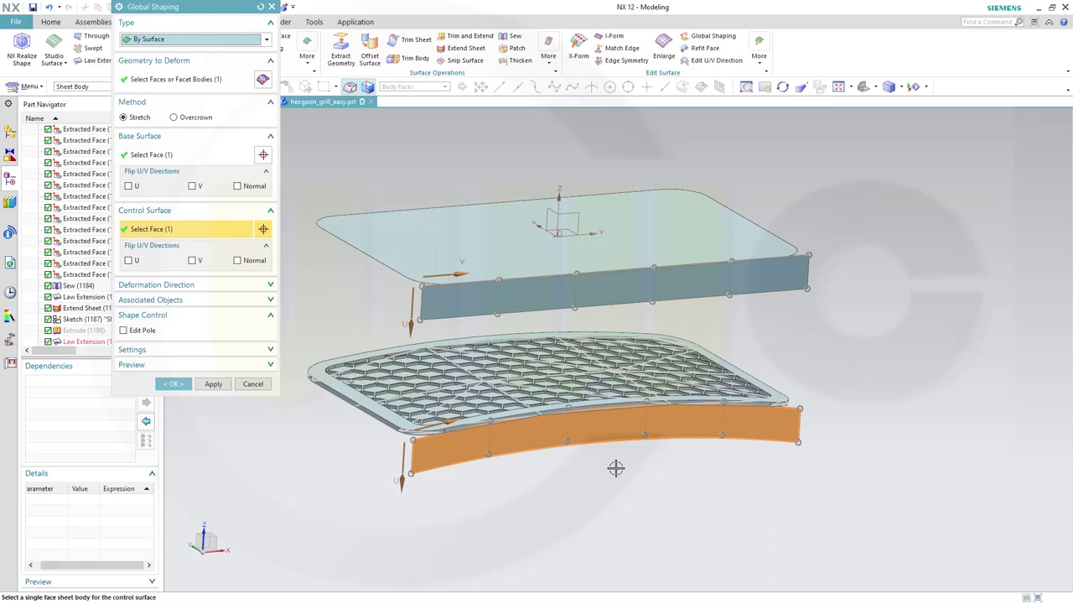
click(166, 387)
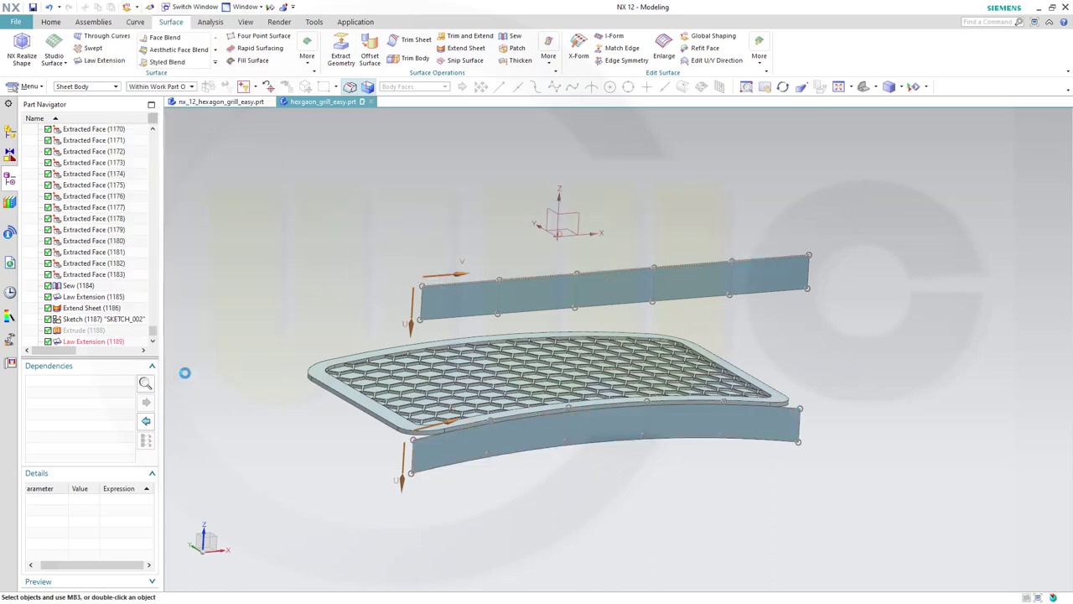
middle_drag(353, 290, 405, 282)
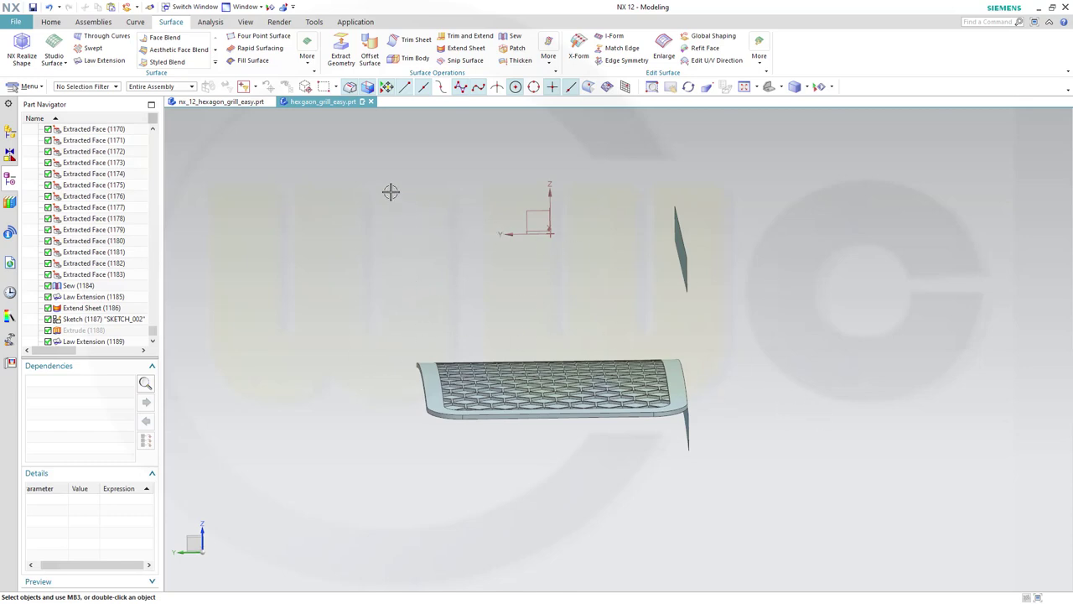
- Add a 20 mm Law Extension from the grill's bottom edge along reversed Z
click(133, 7)
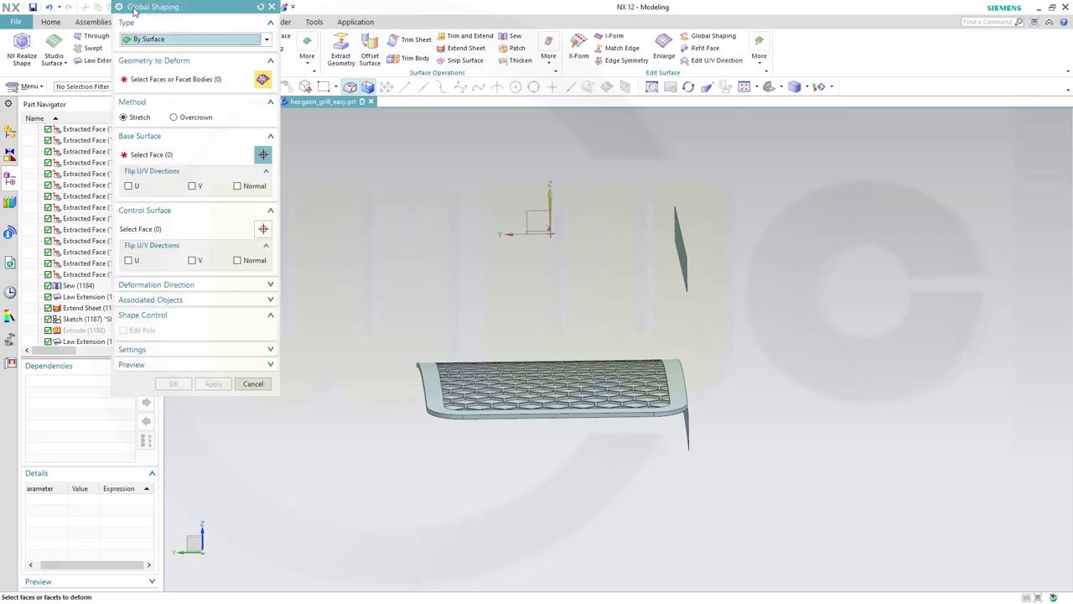
key(Escape)
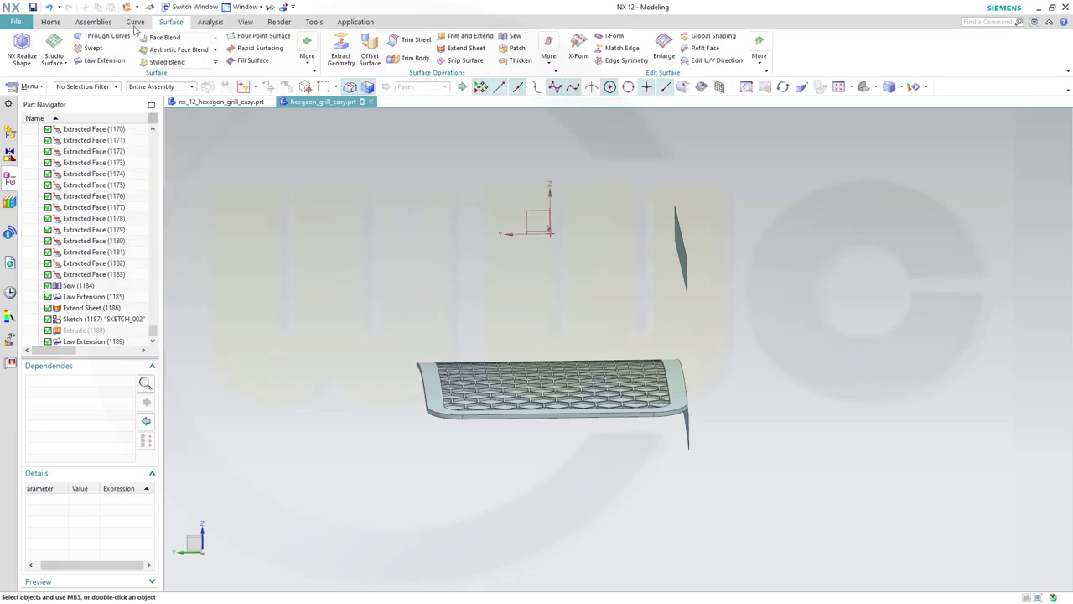
click(139, 9)
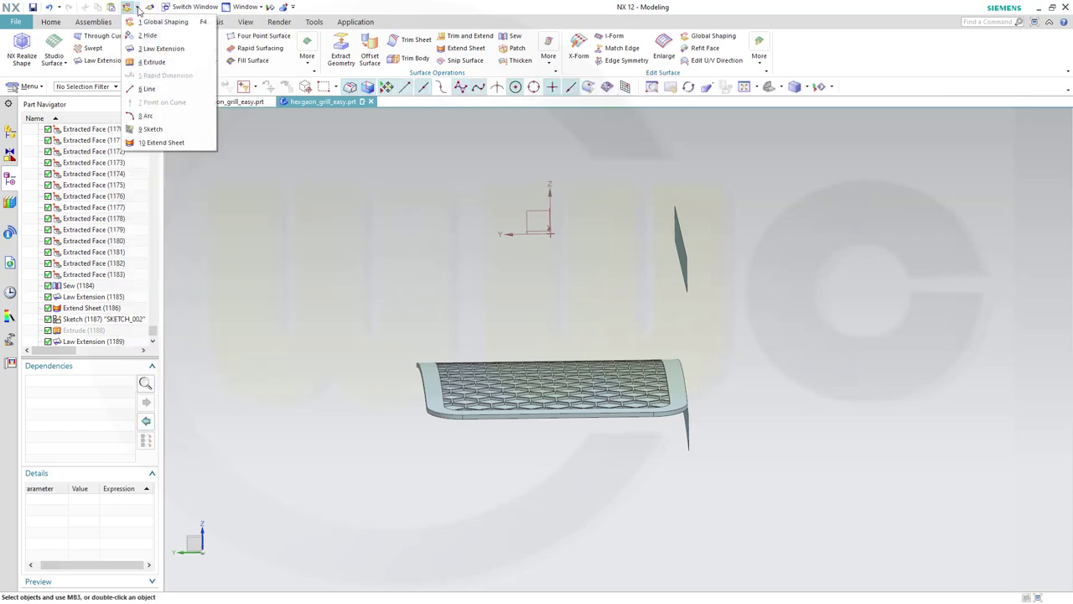
click(171, 48)
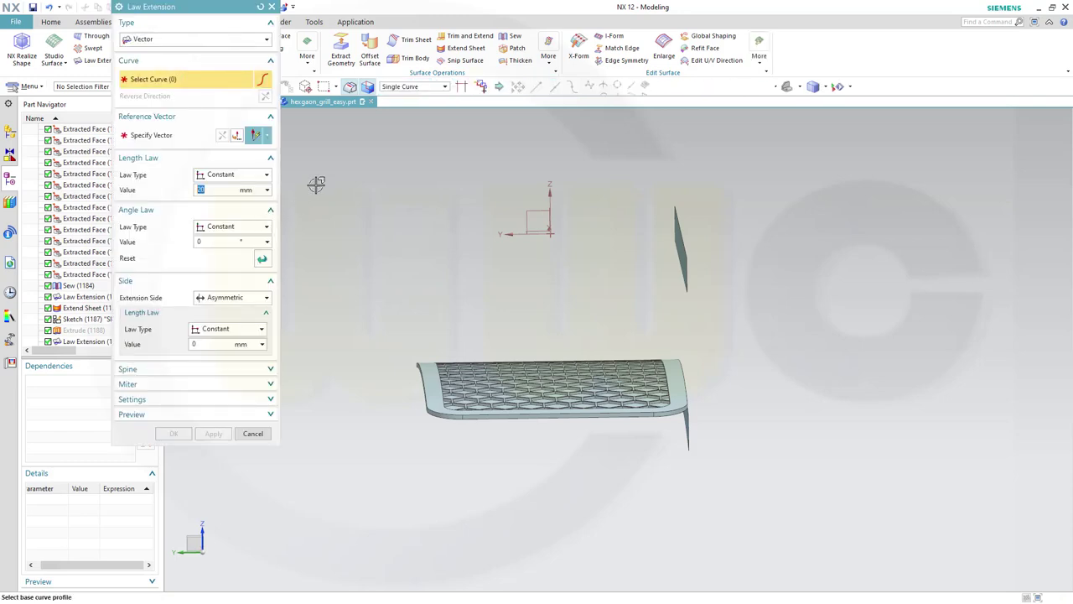
click(487, 419)
middle_click(327, 251)
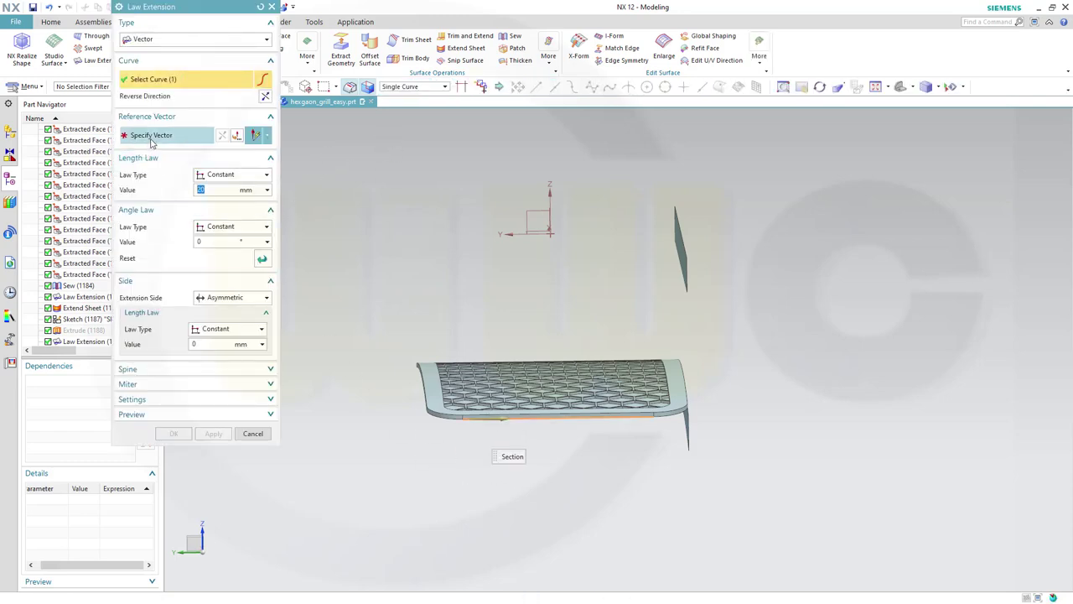
click(617, 316)
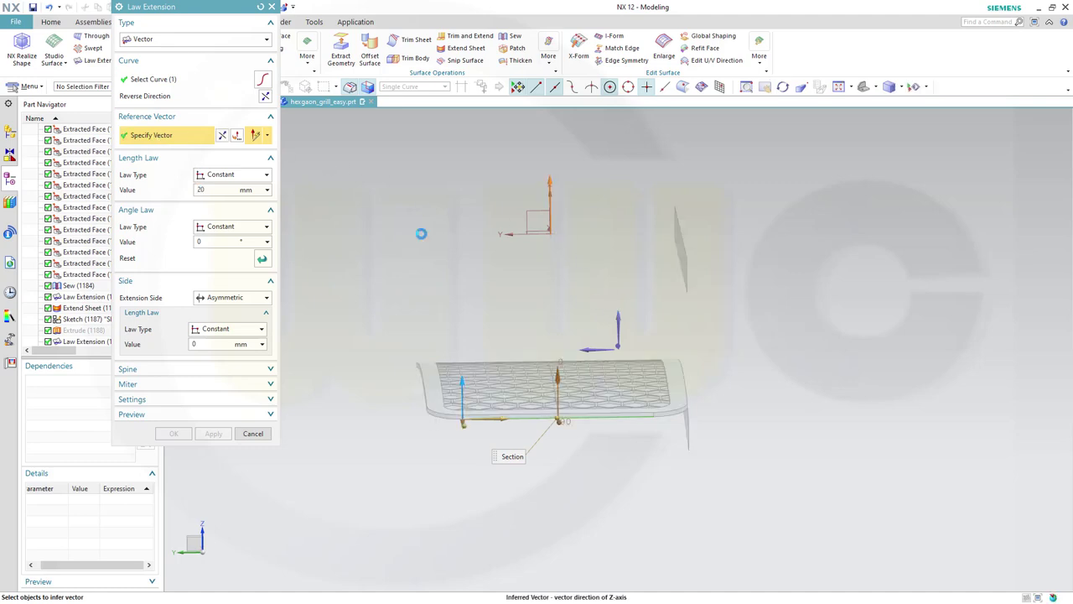
click(222, 137)
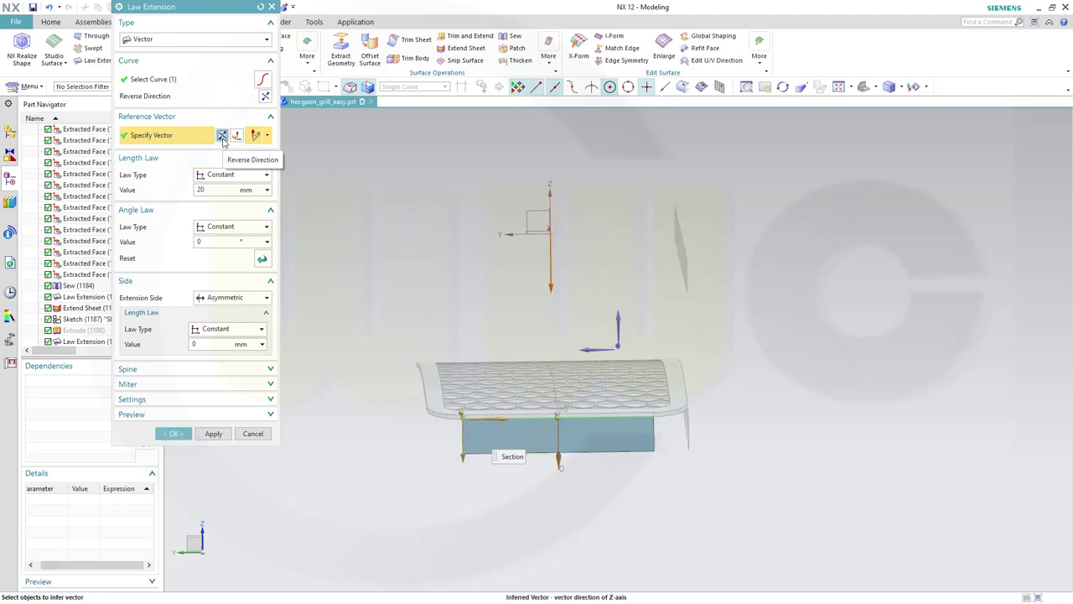
click(183, 435)
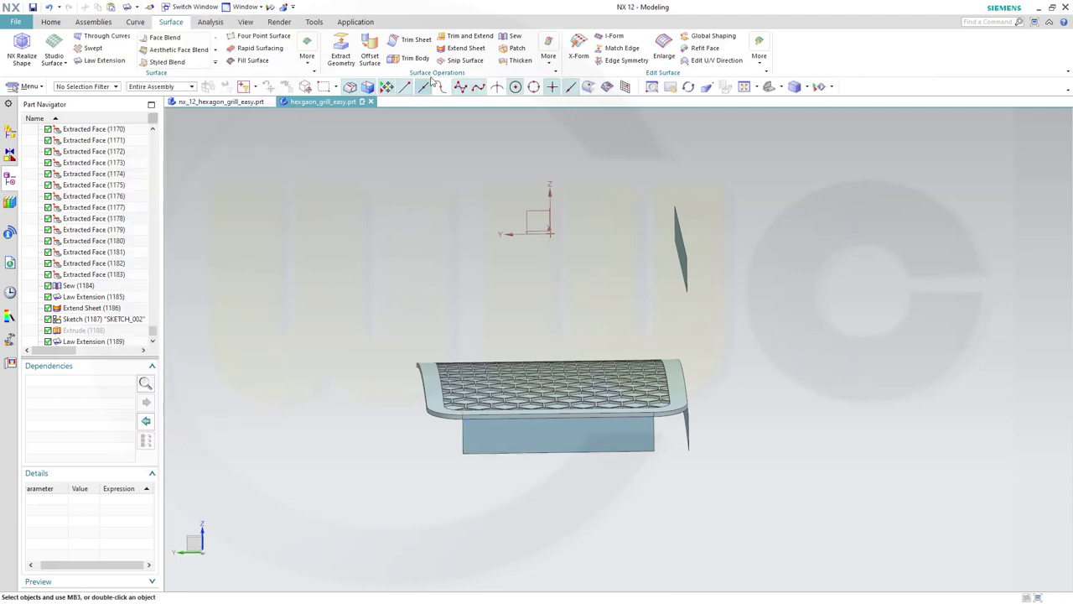
- Extend the hanging sheet's left and right edges by 25 mm with Extend Sheet
click(463, 47)
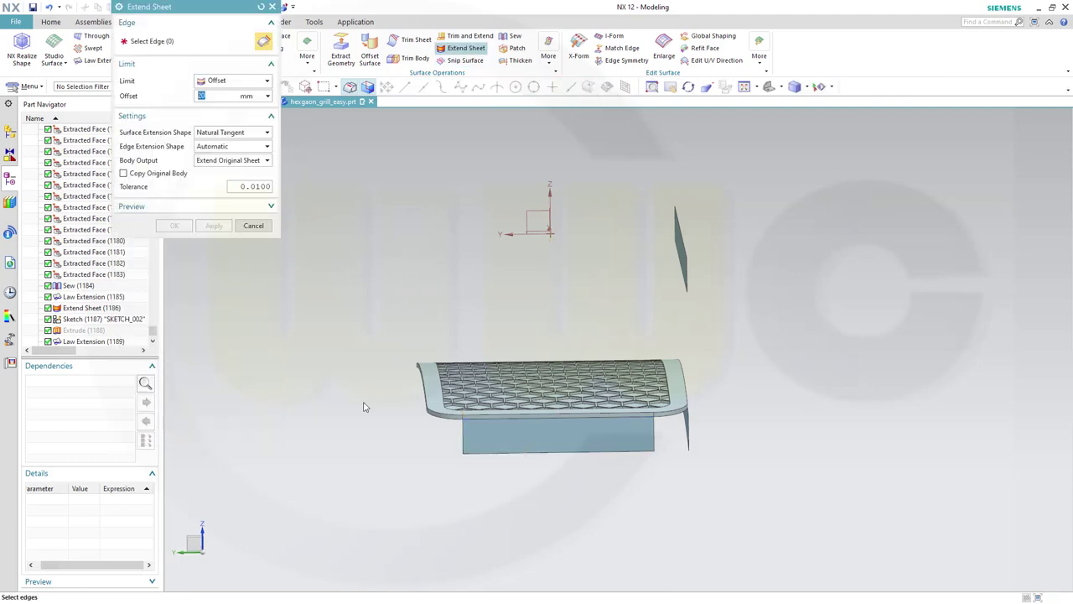
click(462, 440)
click(653, 436)
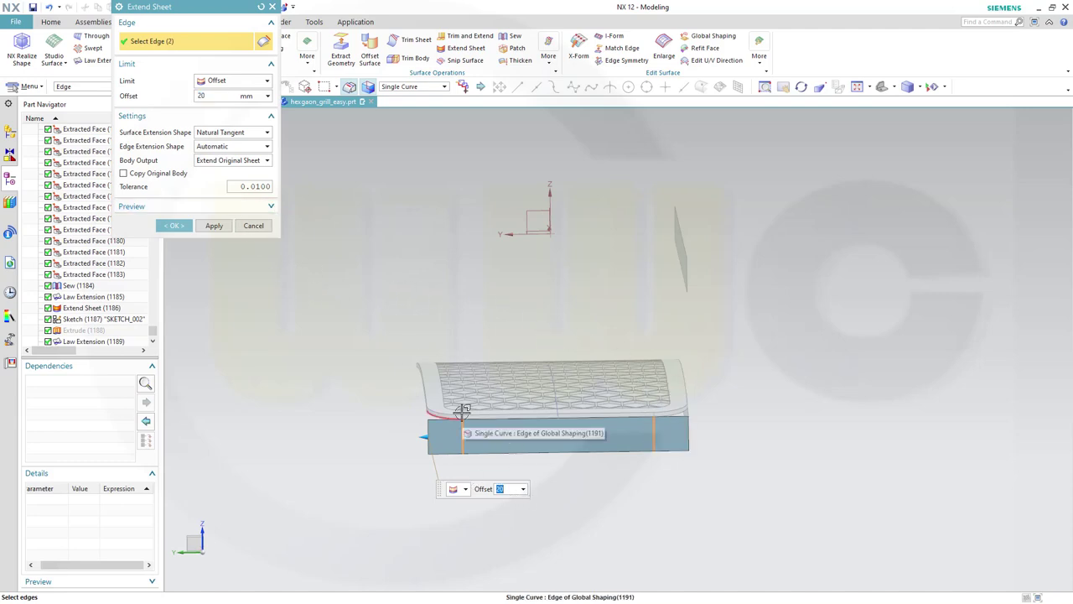
text(25)
key(Return)
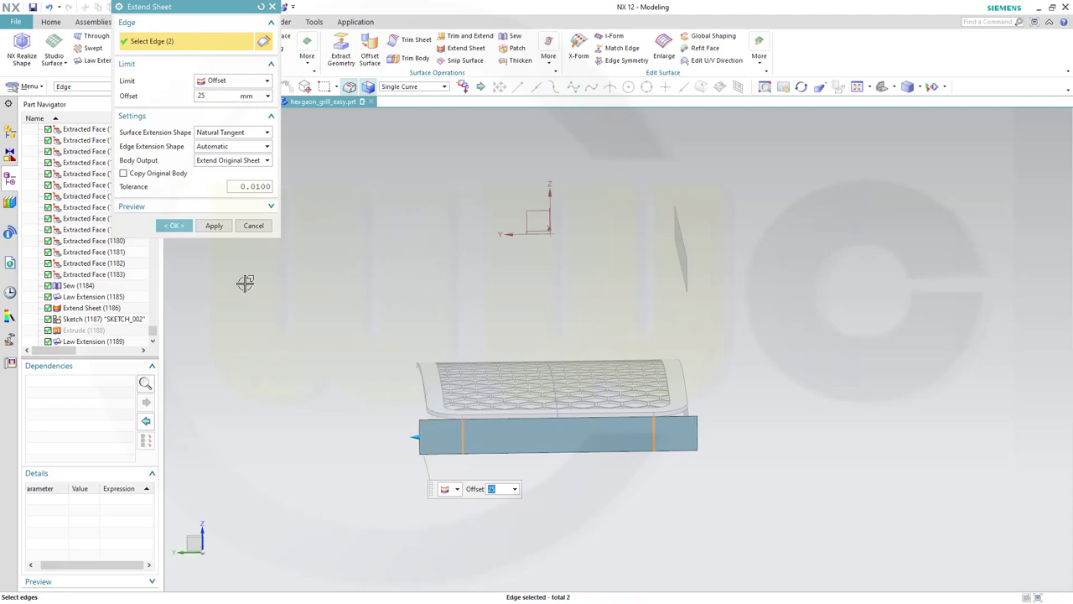
click(174, 226)
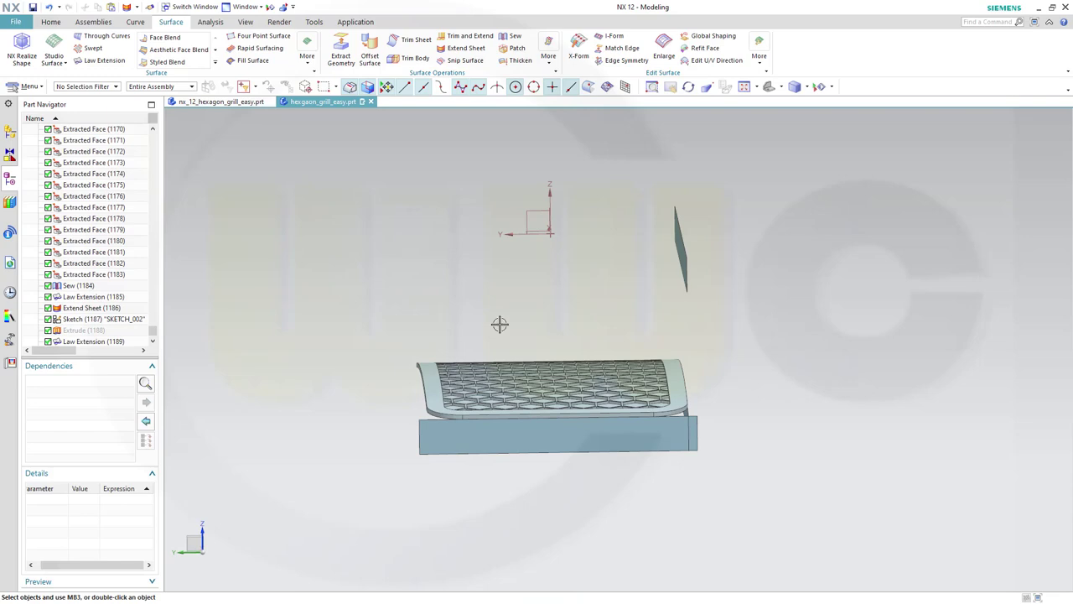
shift+middle_drag(500, 323, 483, 273)
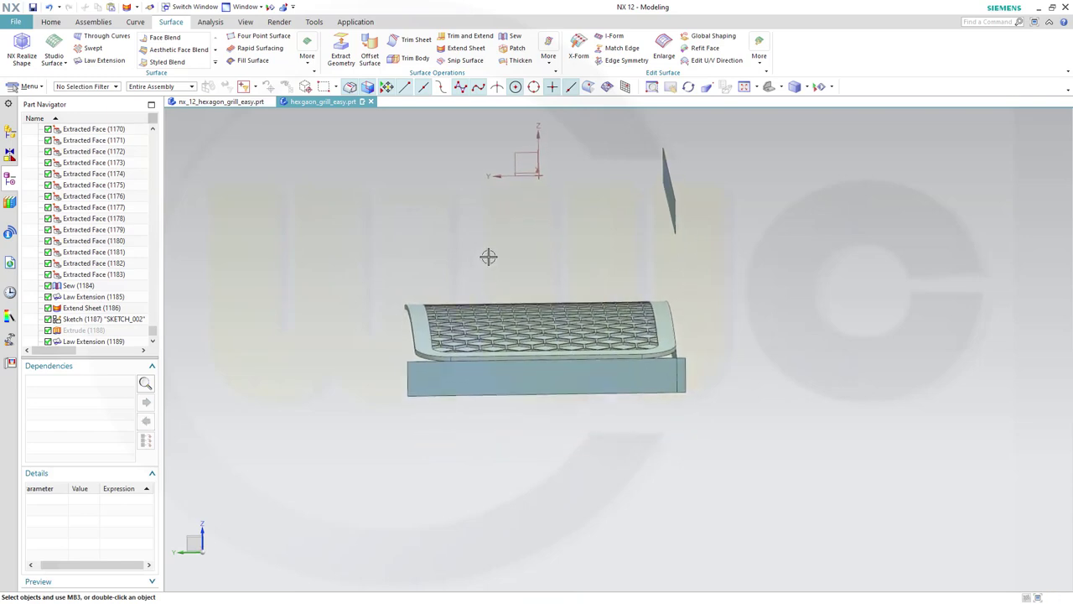
shift+middle_drag(518, 229, 510, 495)
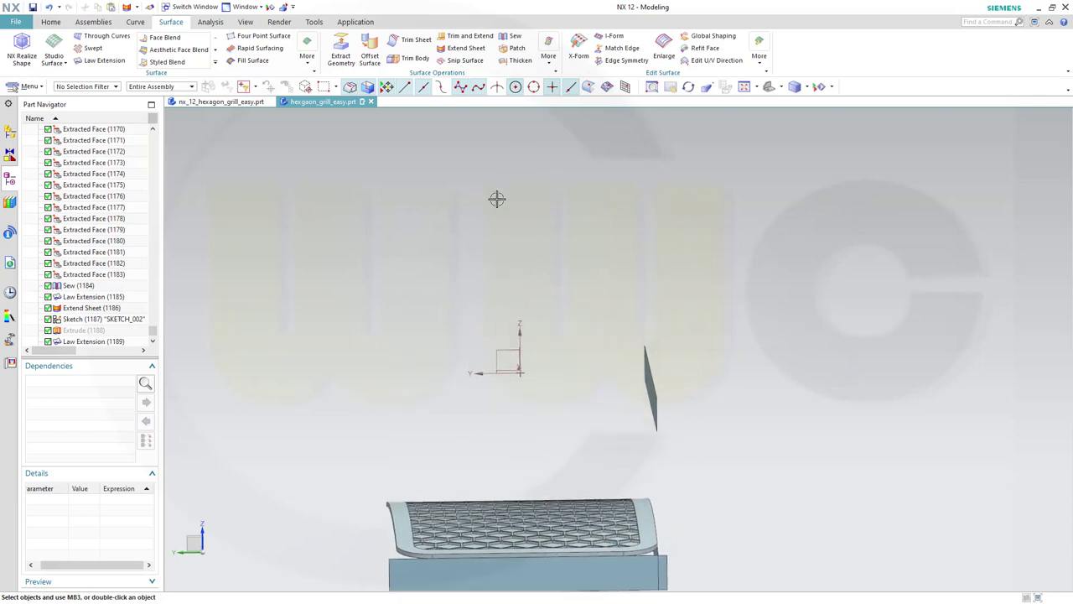
- Create a new sketch on the YZ plane
click(51, 22)
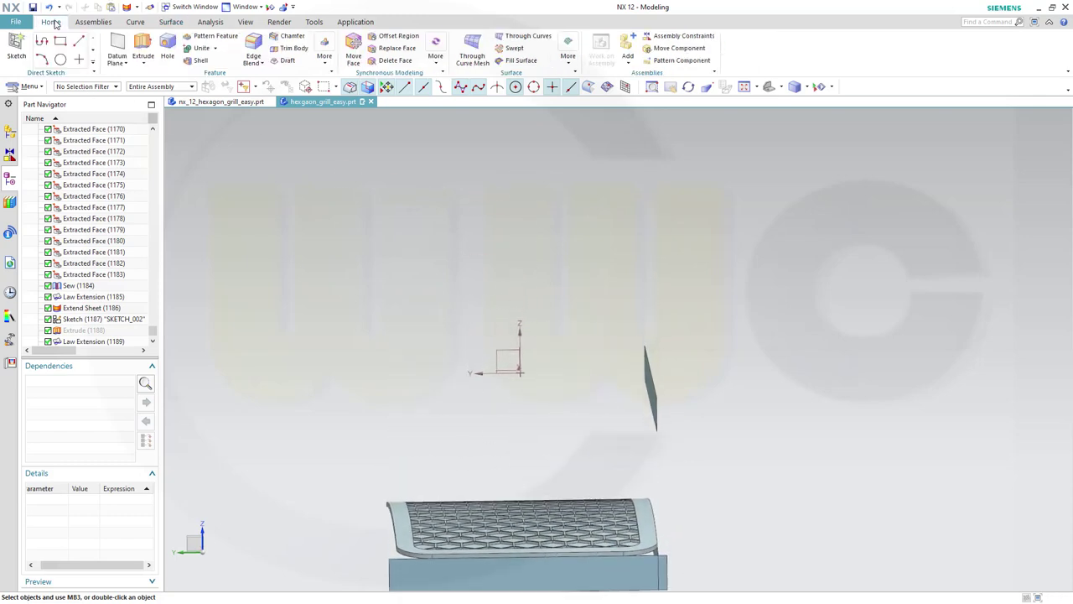
click(16, 46)
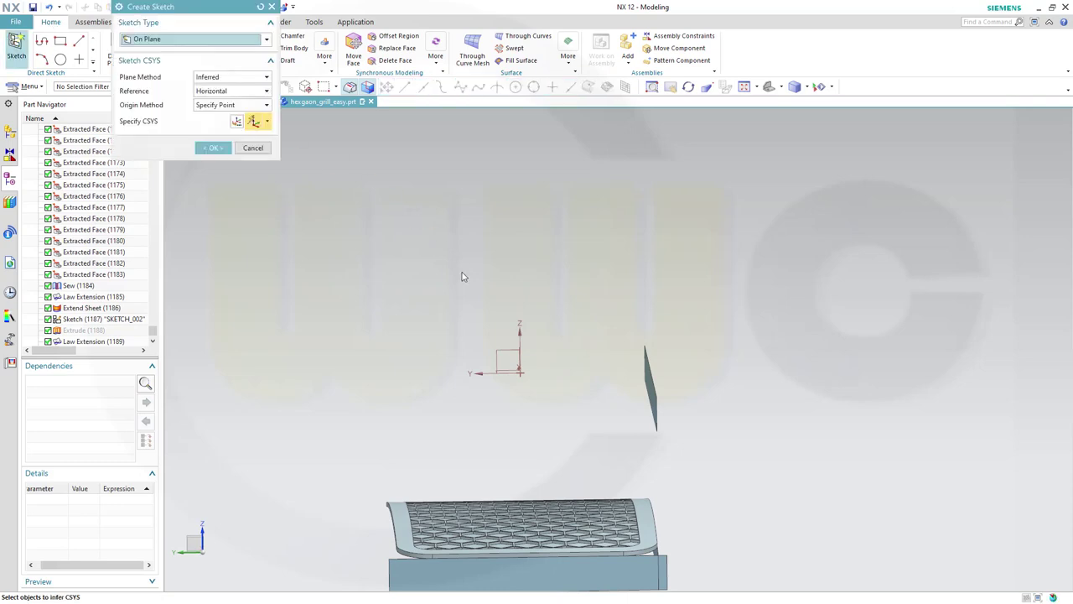
click(485, 321)
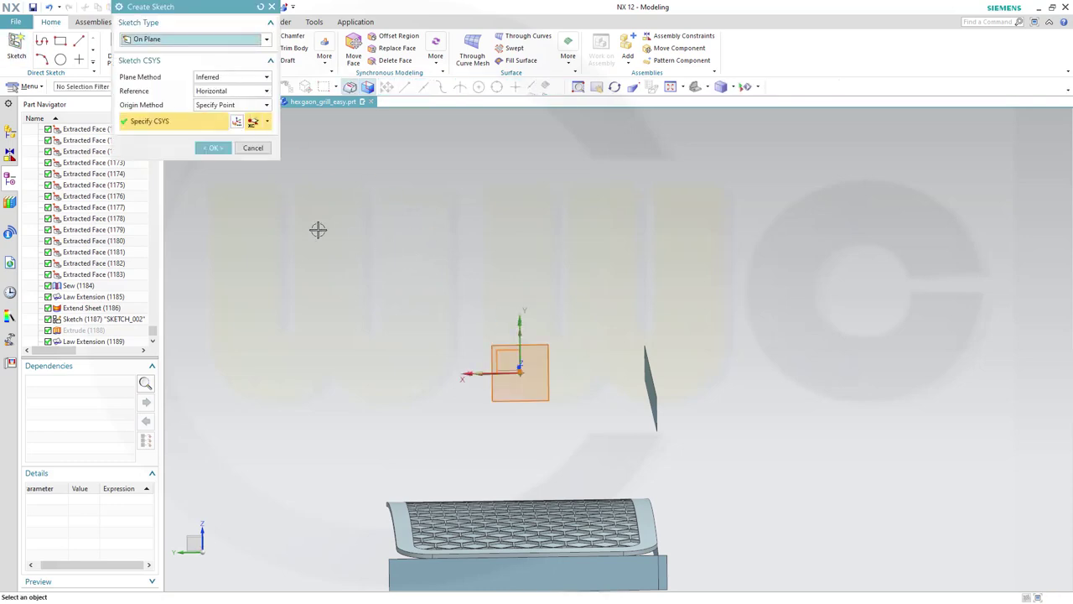
click(212, 147)
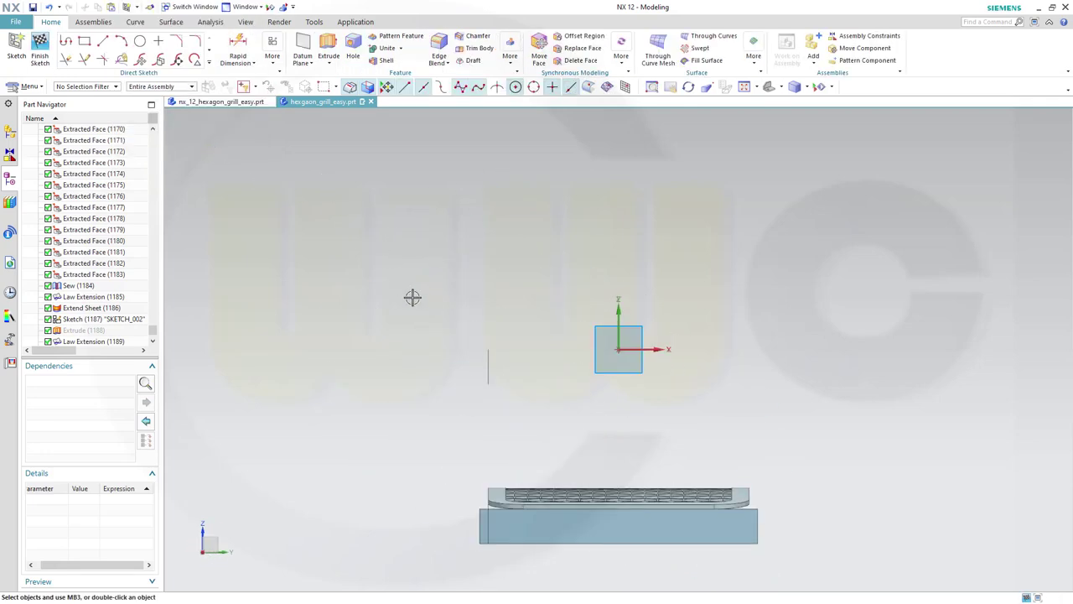
mouse_move(425, 316)
middle_down()
mouse_move(431, 326)
mouse_move(425, 318)
middle_up()
- Draw a three-point arc and constrain the point below it onto the vertical axis
click(122, 40)
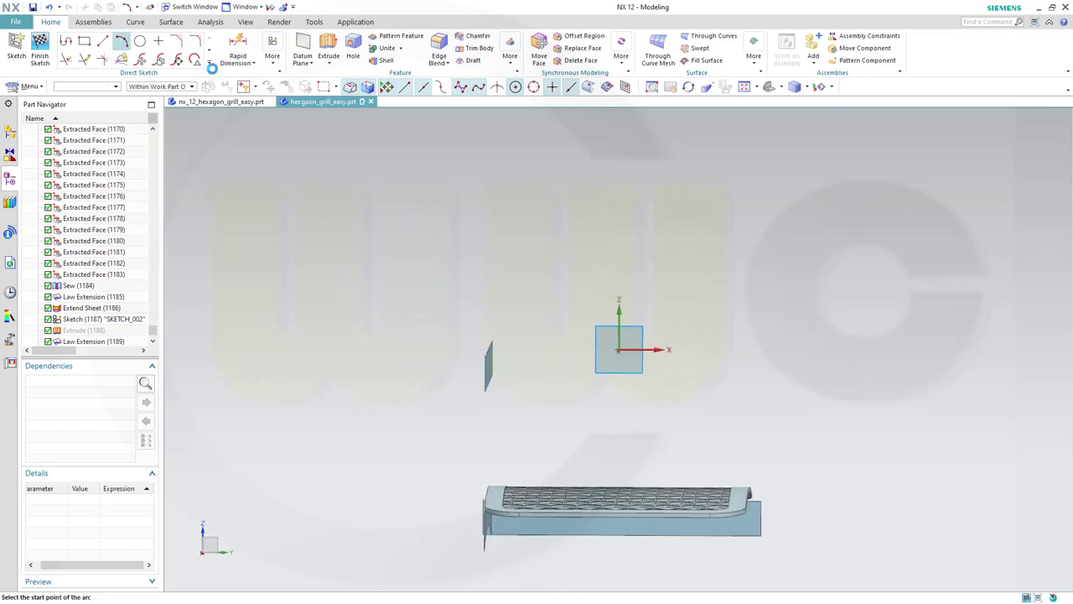
click(520, 278)
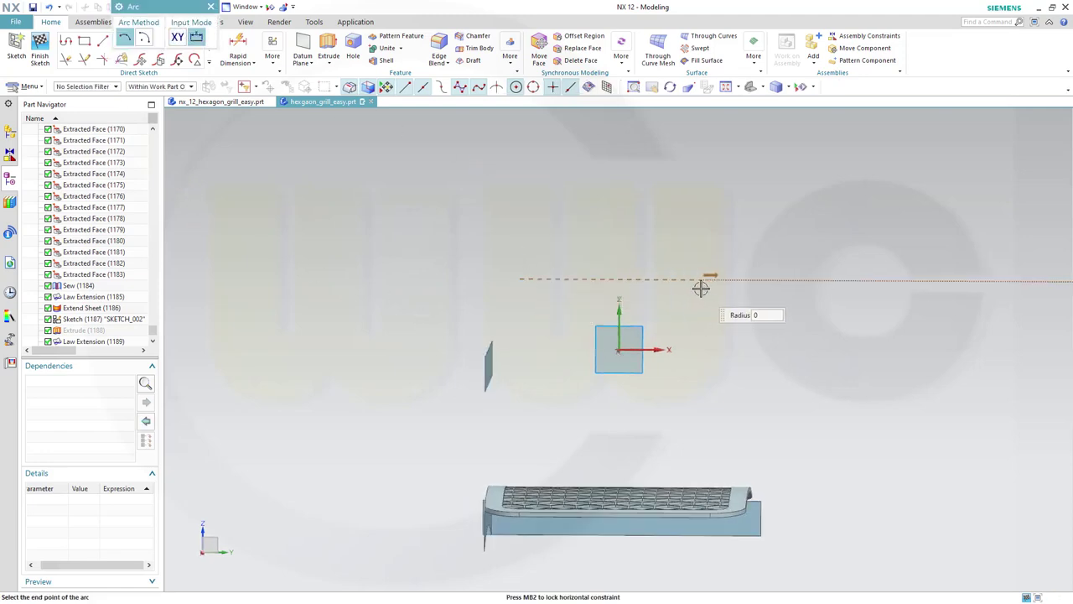
click(701, 278)
click(626, 259)
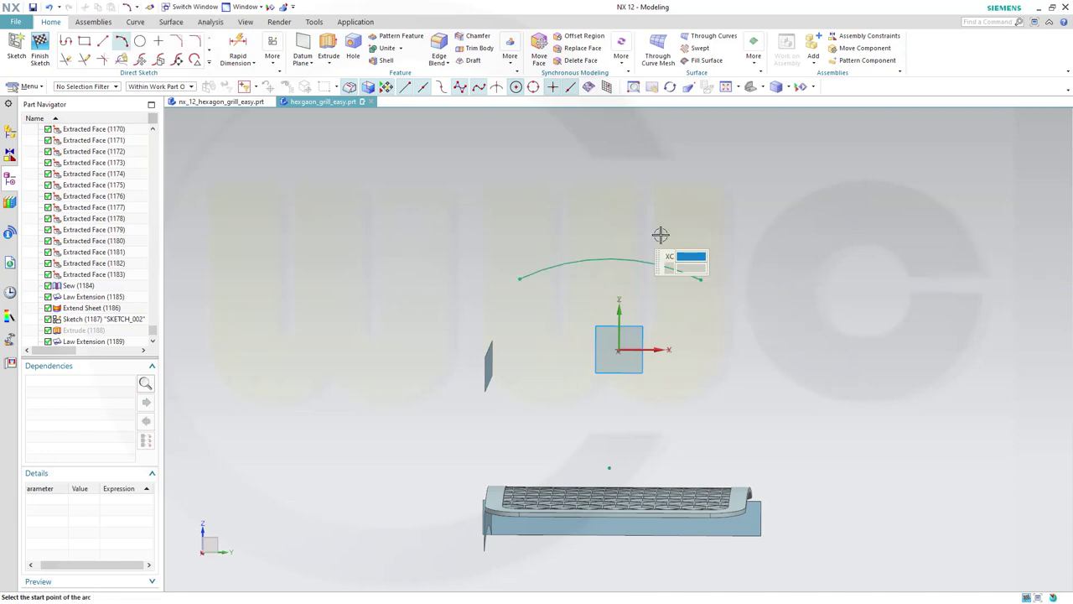
click(609, 468)
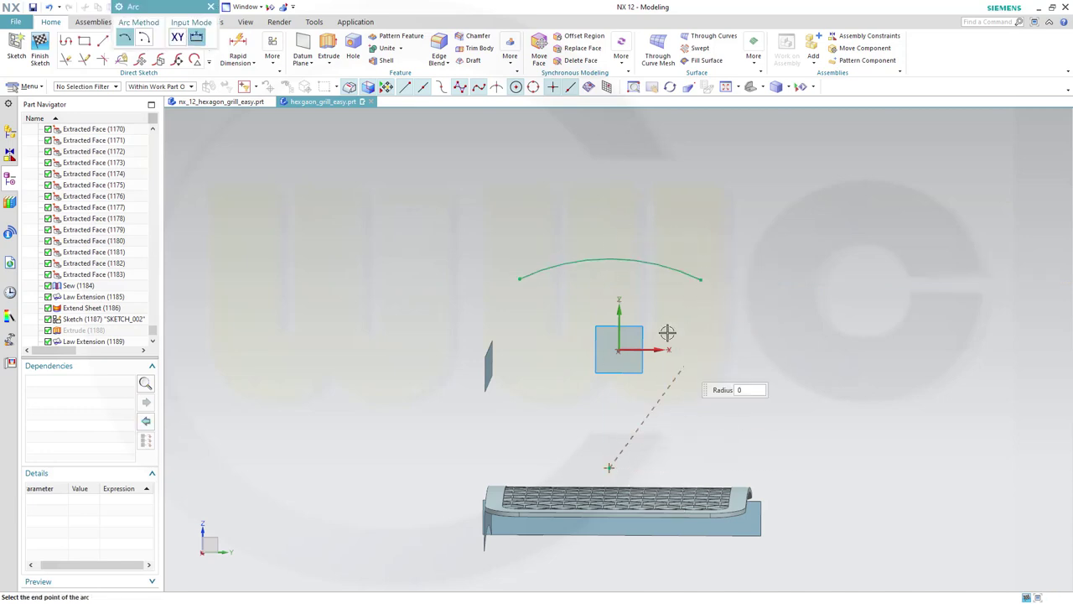
key(Escape)
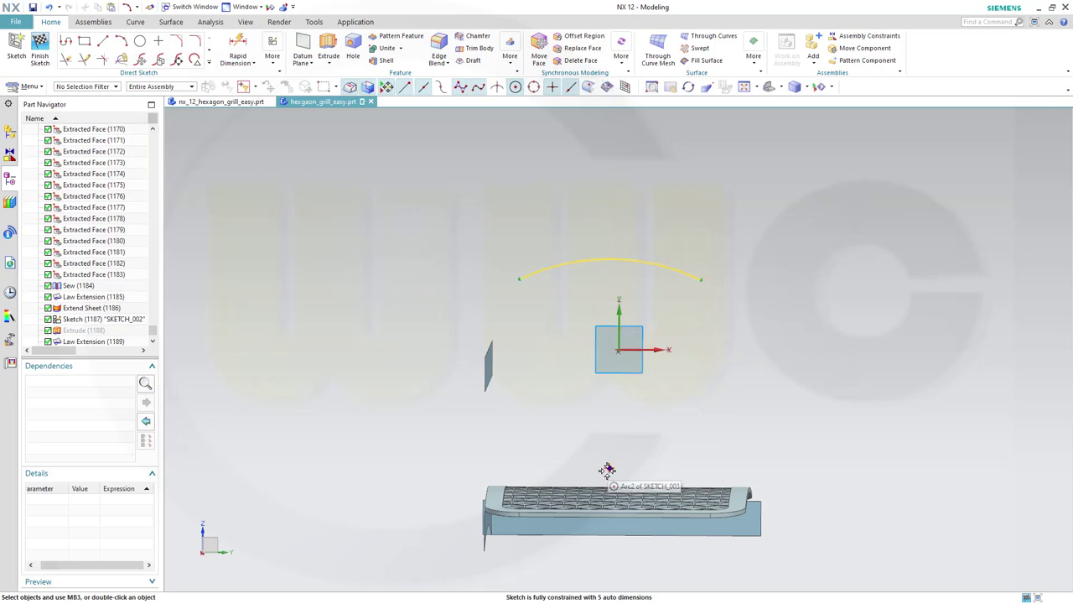
click(609, 467)
click(620, 309)
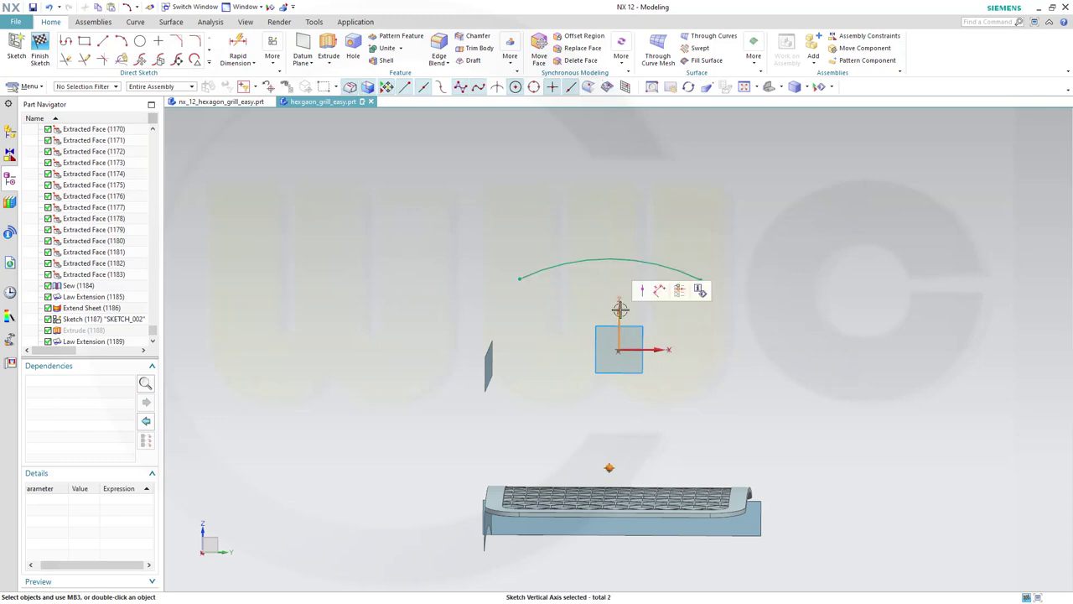
click(643, 292)
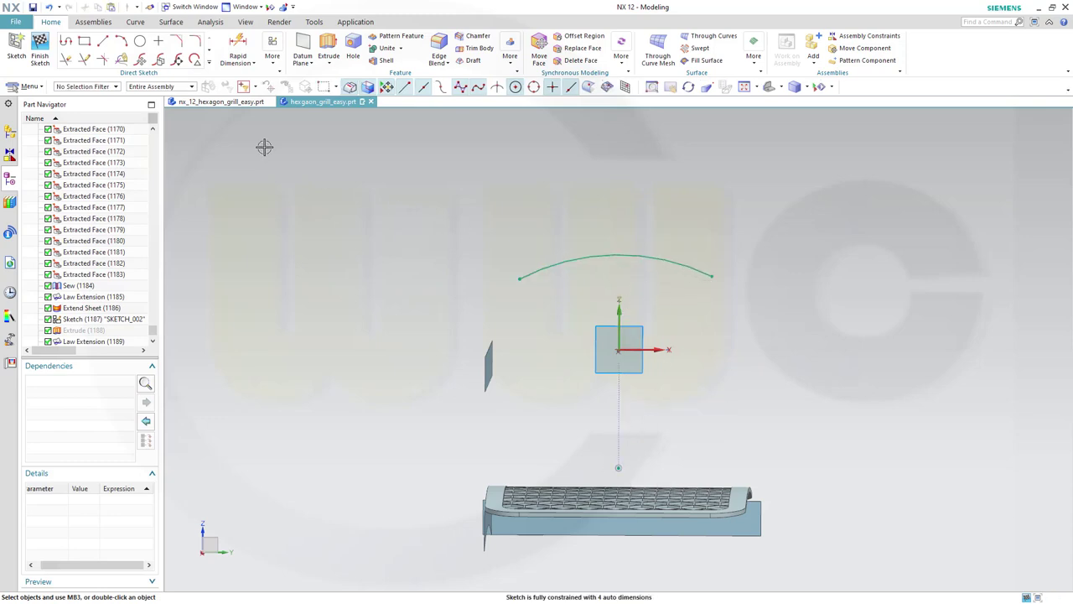
- Join the arc's endpoints with a line constrained horizontal
click(102, 40)
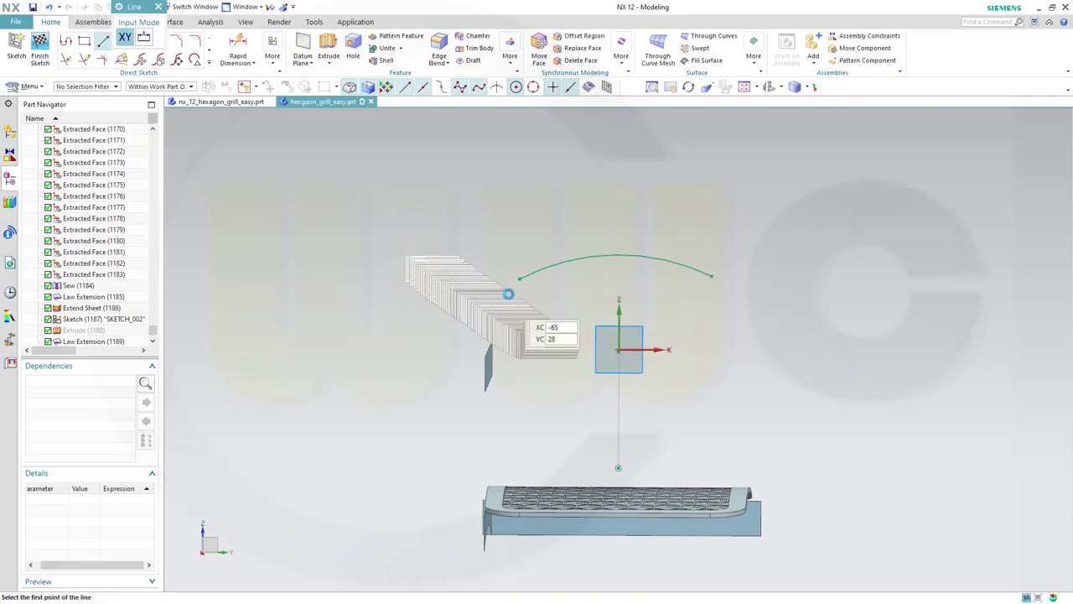
click(519, 278)
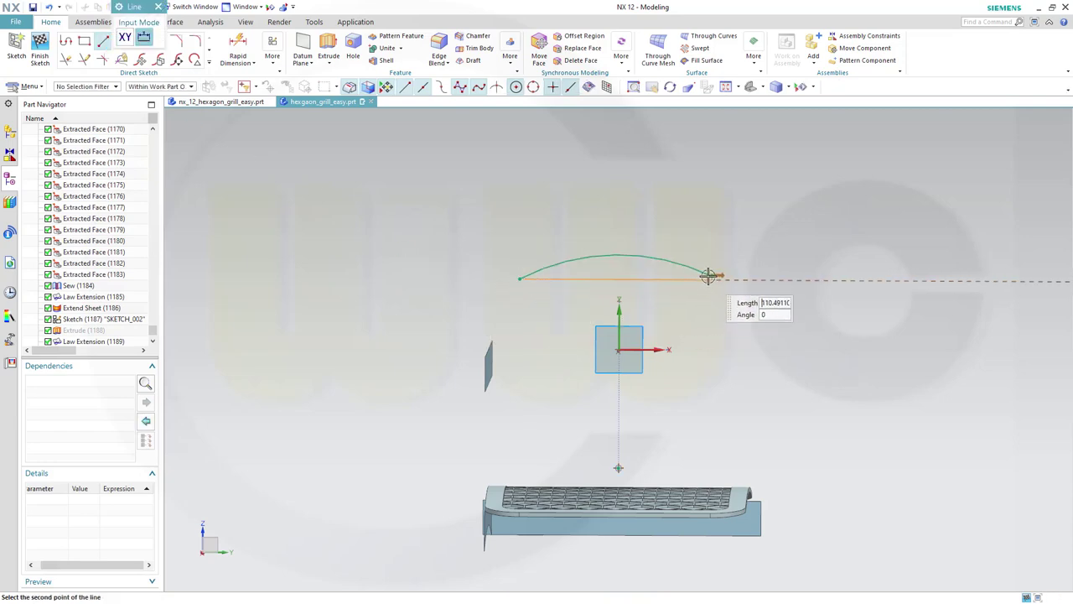
click(711, 277)
key(Escape)
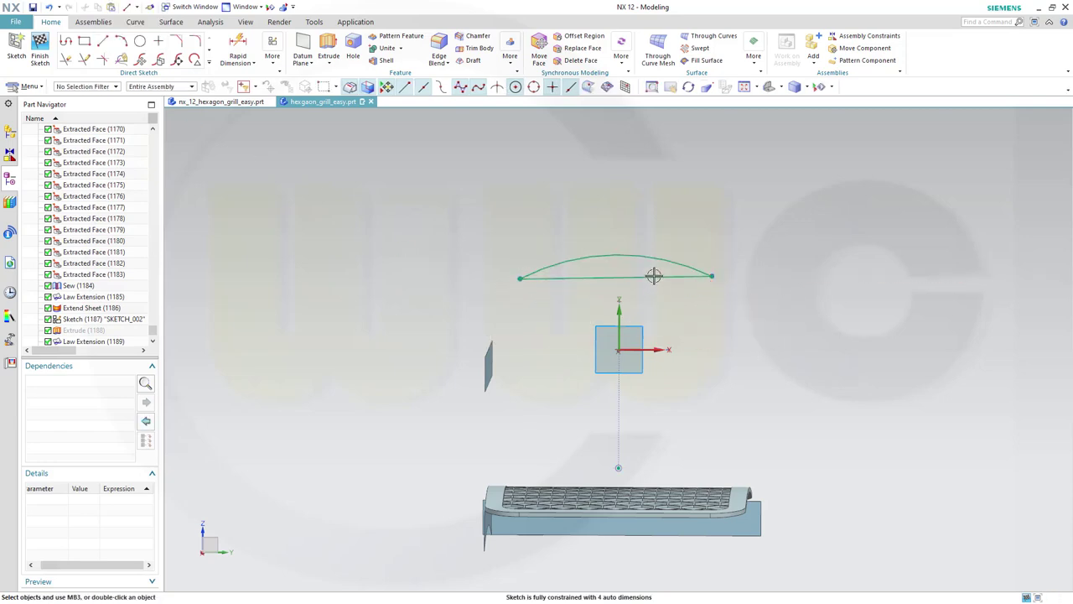
click(654, 276)
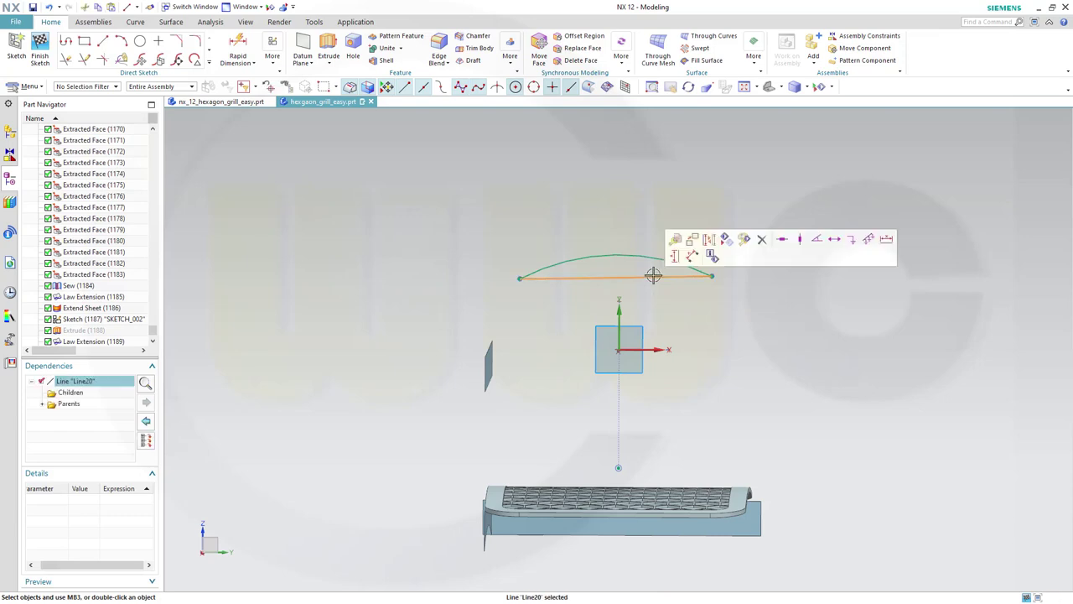
click(781, 240)
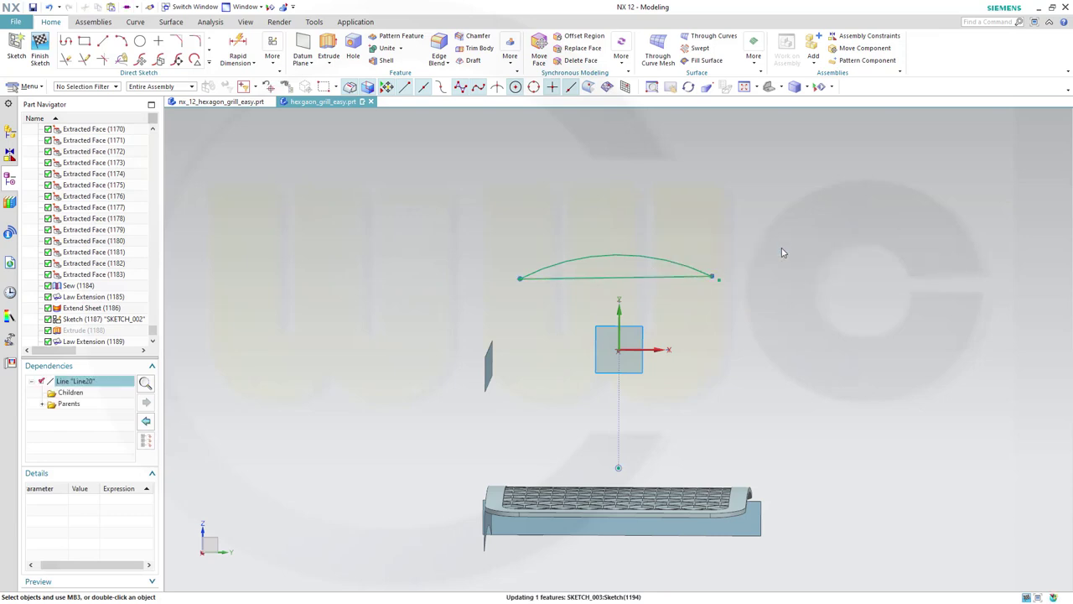
- Convert the chord line to reference and dimension its length to 150
click(579, 279)
click(637, 244)
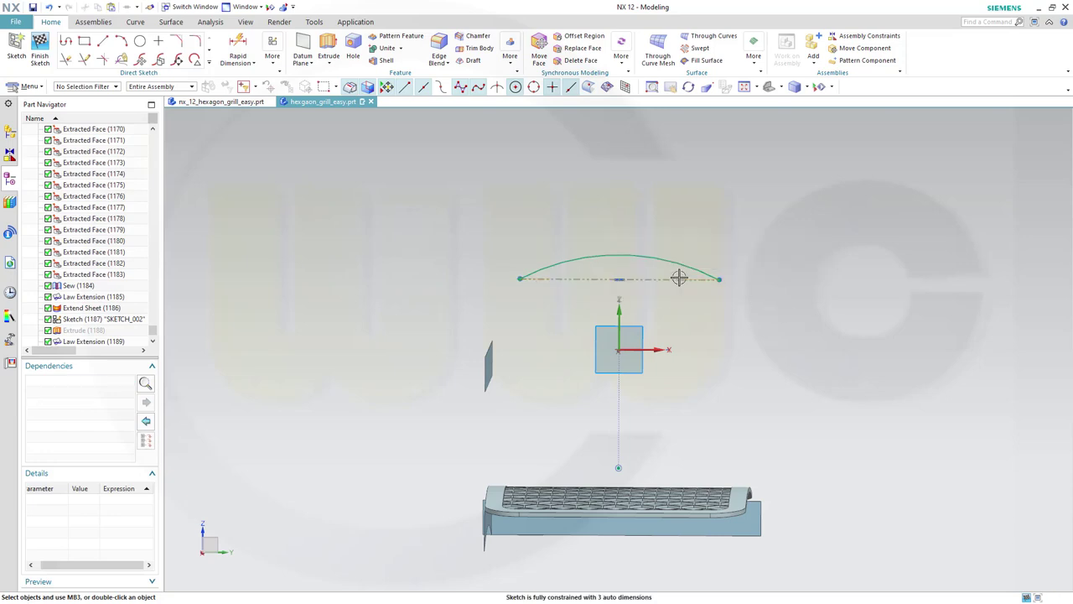
click(237, 48)
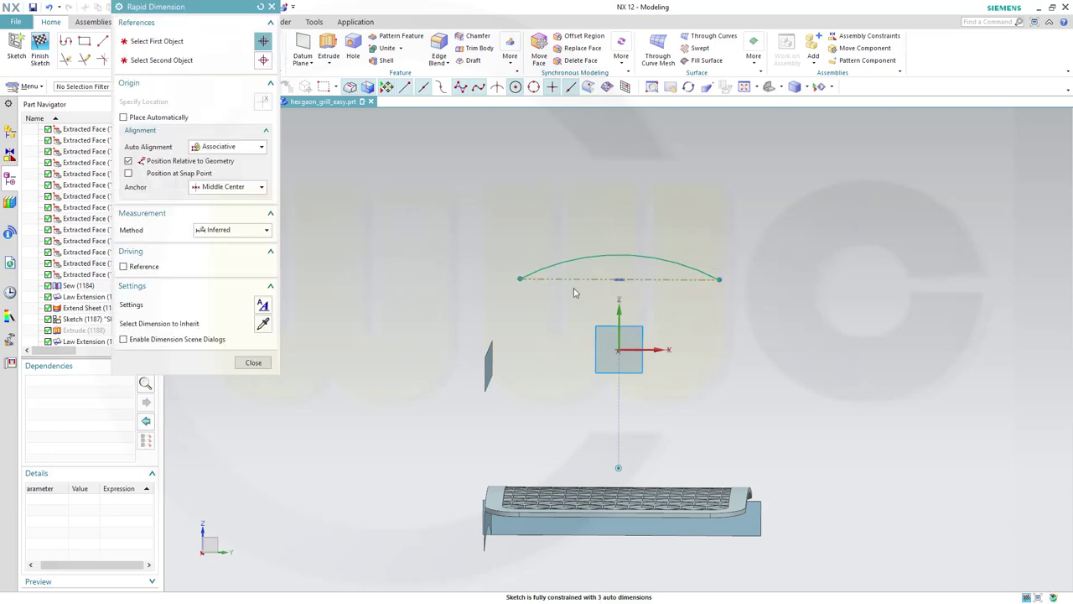
click(573, 279)
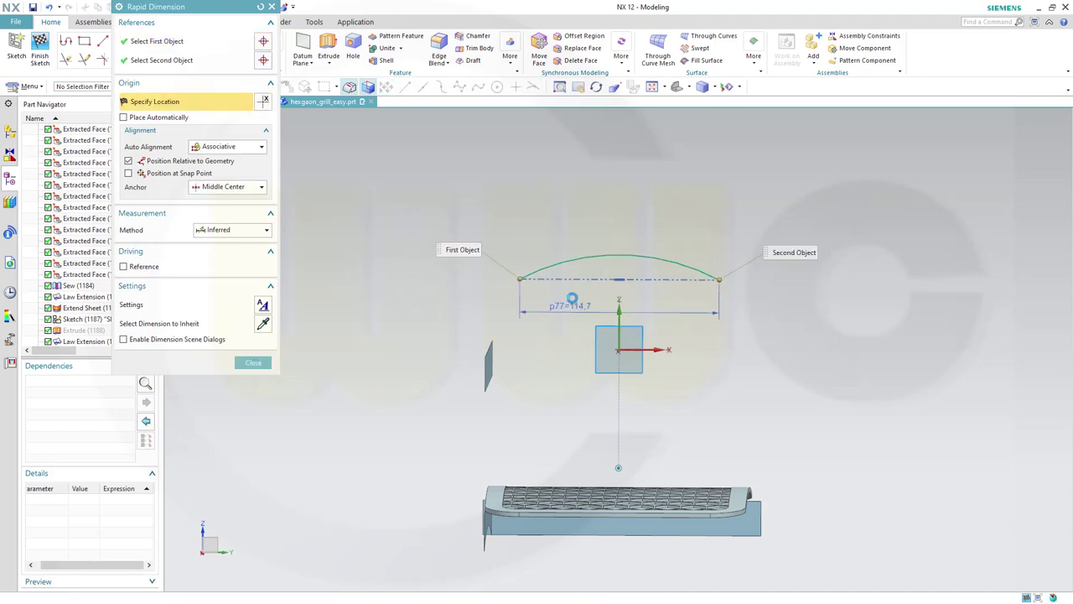
click(572, 299)
text(150)
key(Return)
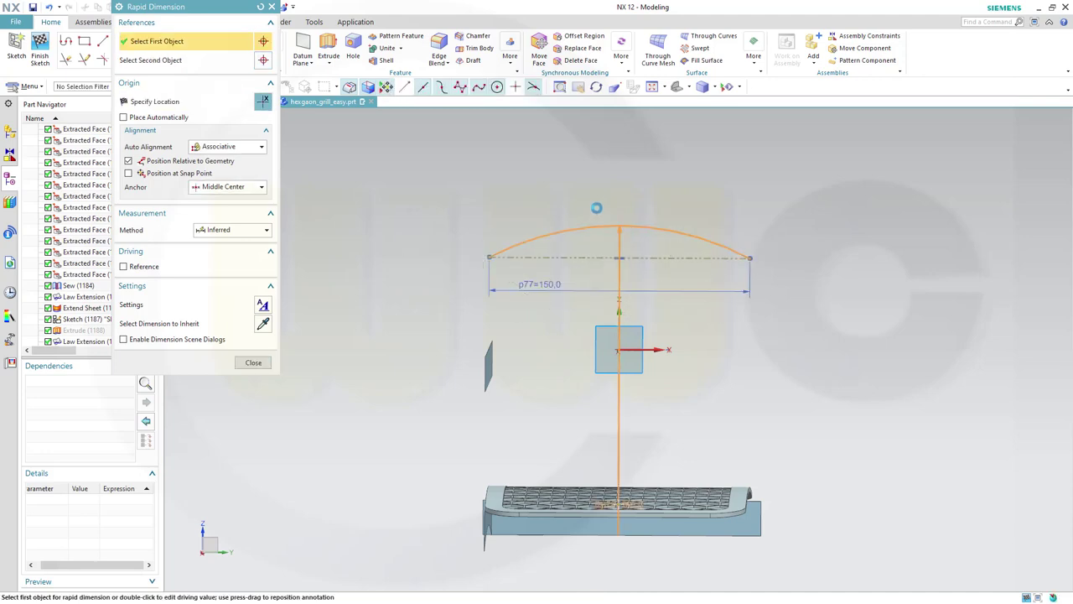
- Dimension the arc radius to 600 and finish the sketch
click(599, 231)
click(592, 195)
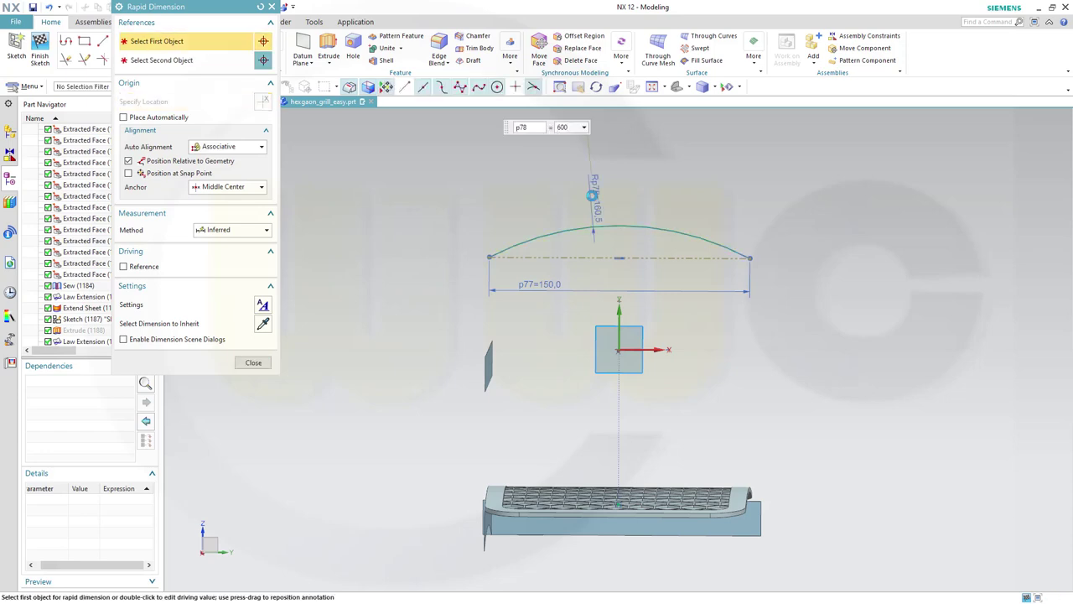
key(Return)
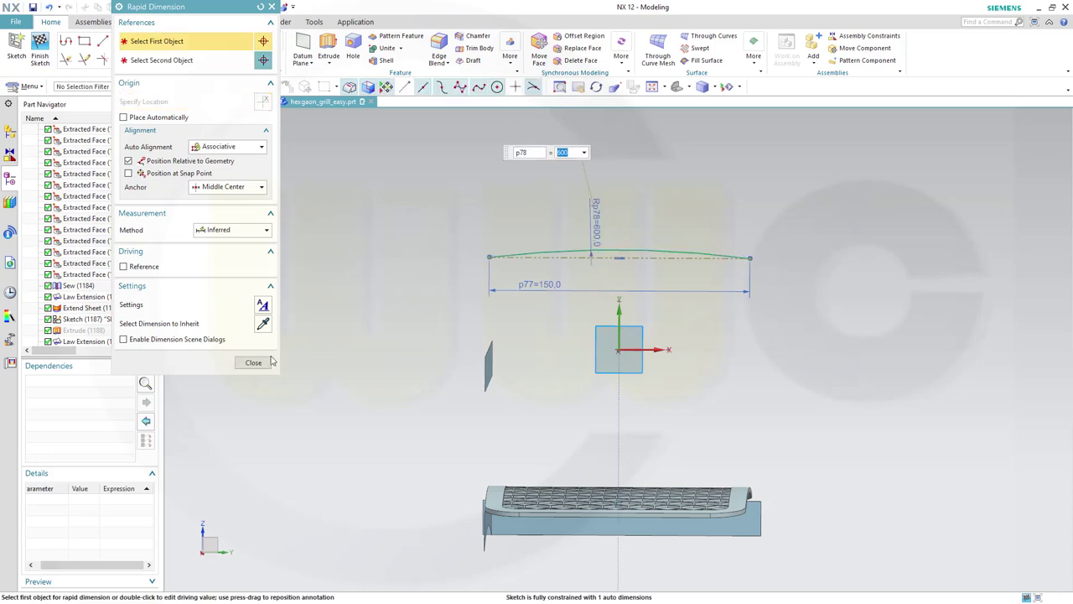
click(253, 362)
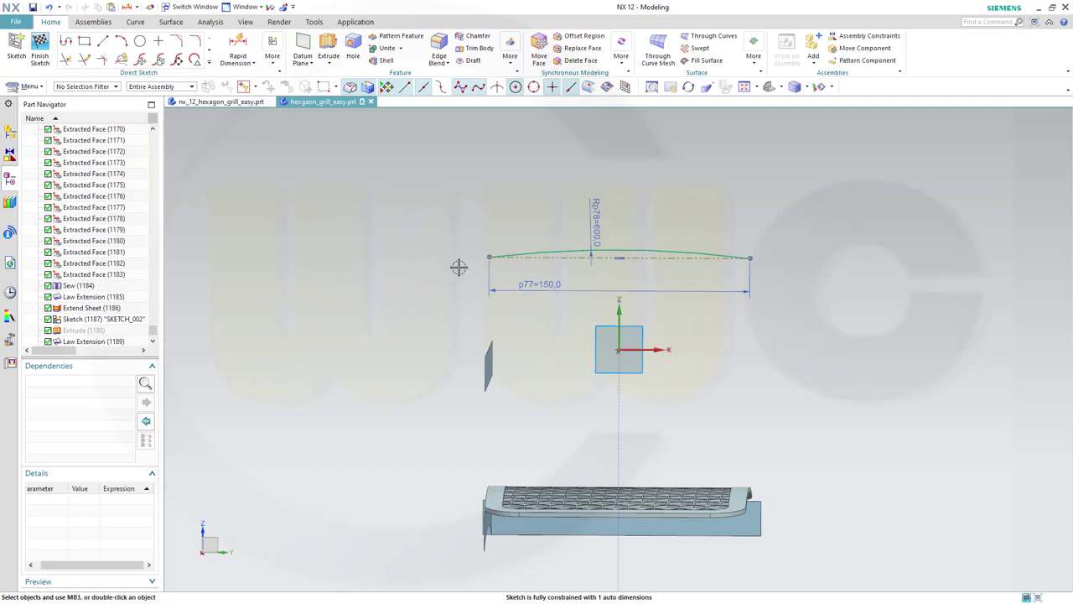
click(40, 48)
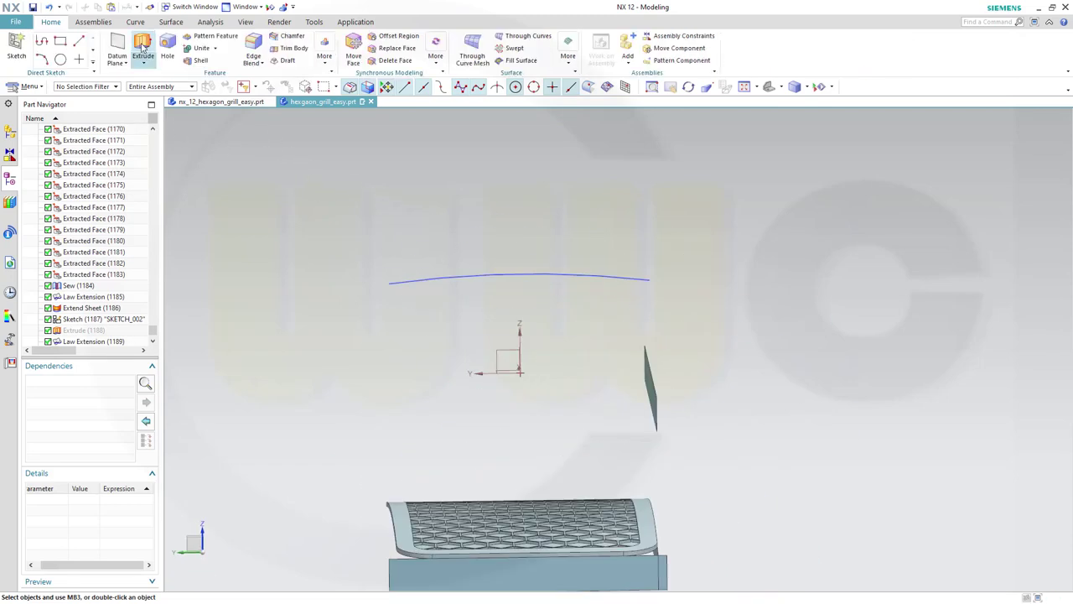
- Extrude the arc with Symmetric Value limits of 125 mm into a curved sheet
click(142, 50)
click(474, 273)
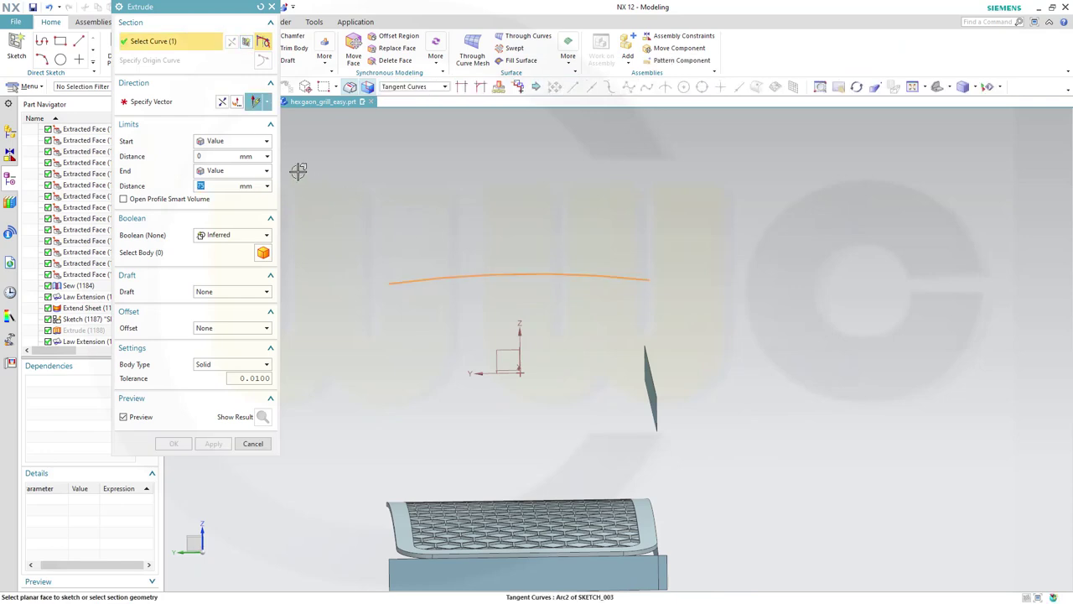
click(265, 142)
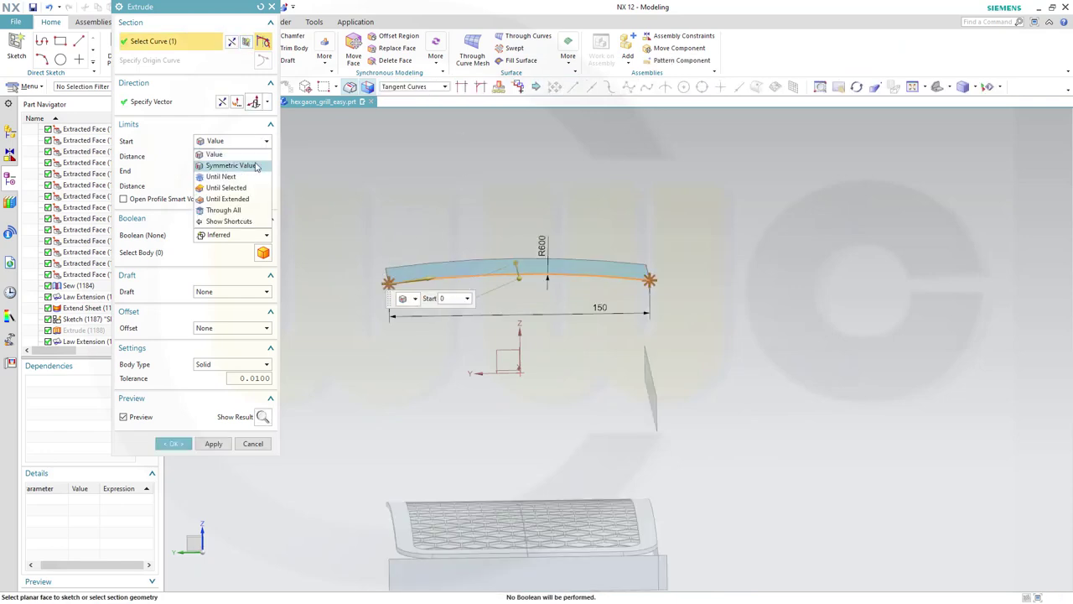
click(231, 165)
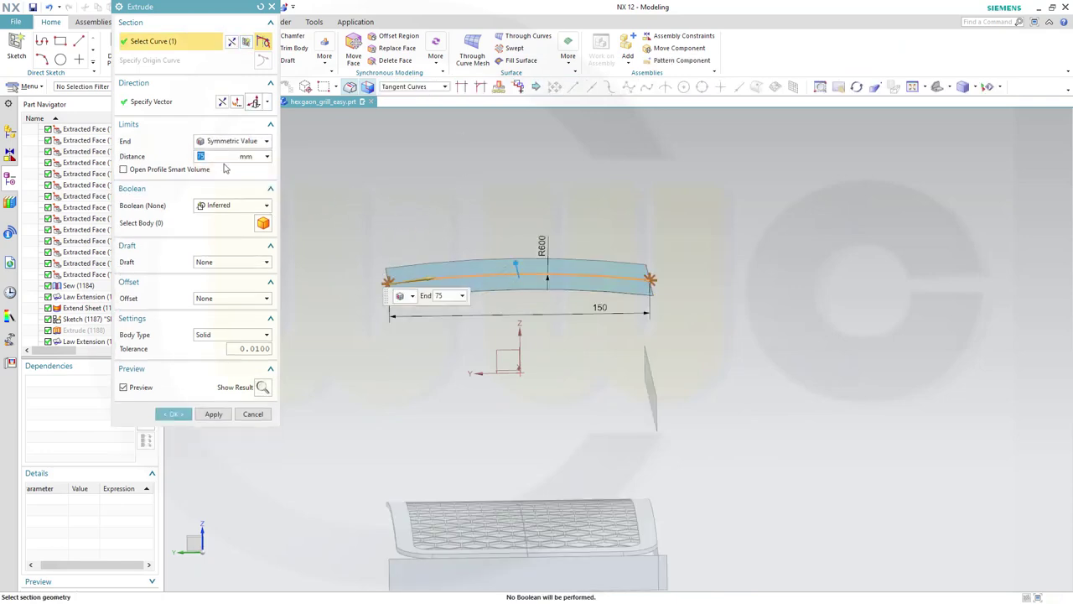
text(125)
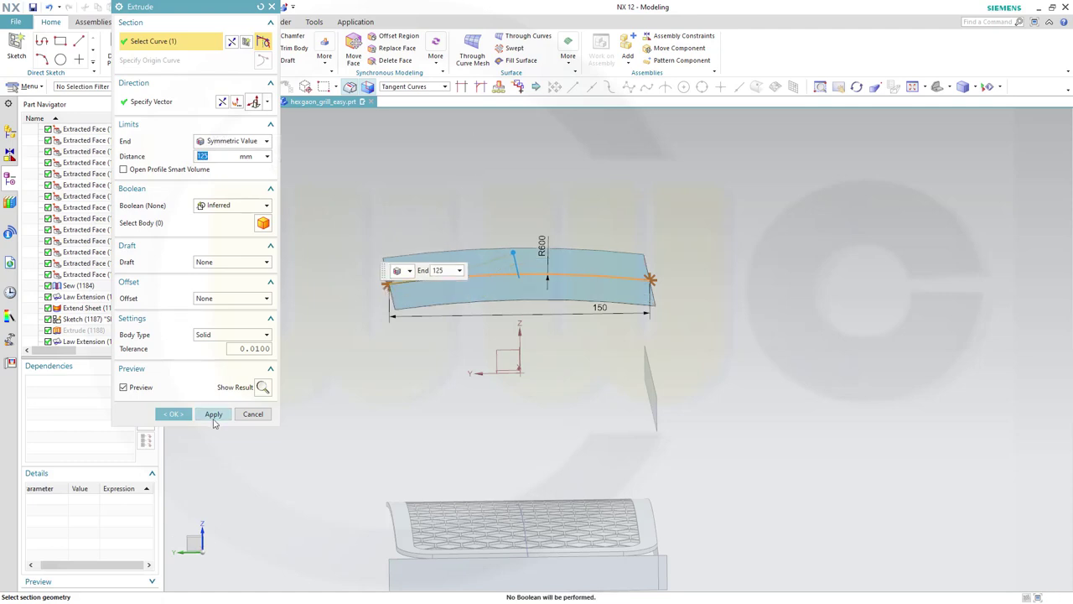
click(175, 415)
mouse_move(424, 289)
middle_down()
mouse_move(417, 367)
mouse_move(406, 282)
mouse_move(443, 271)
mouse_move(419, 289)
middle_up()
- Add a 20 mm Law Extension along Z from the curved sheet's front edge
click(137, 8)
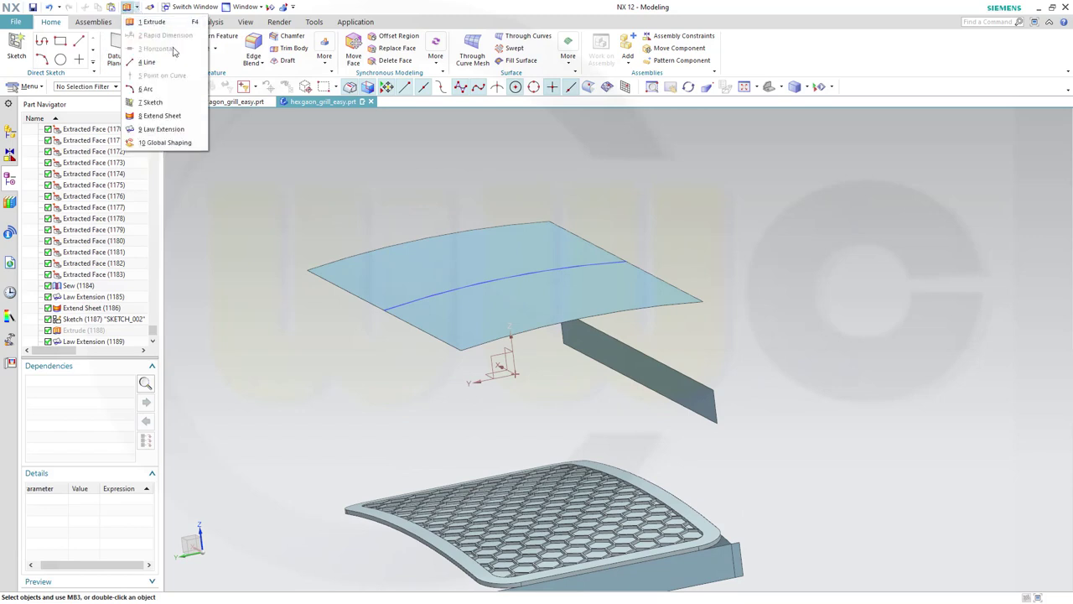
click(183, 130)
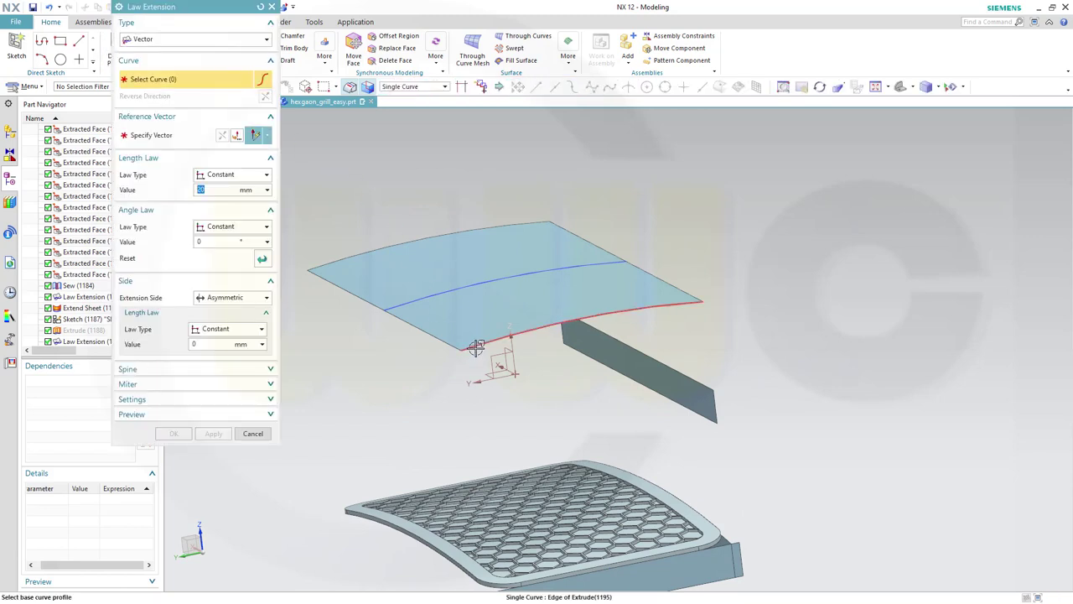
click(476, 345)
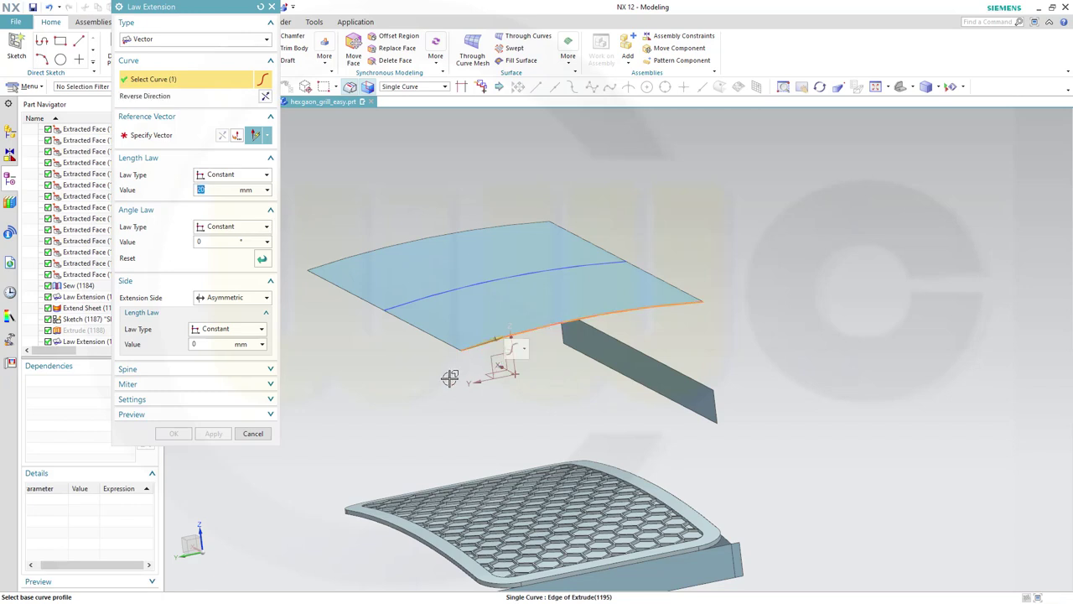
click(151, 135)
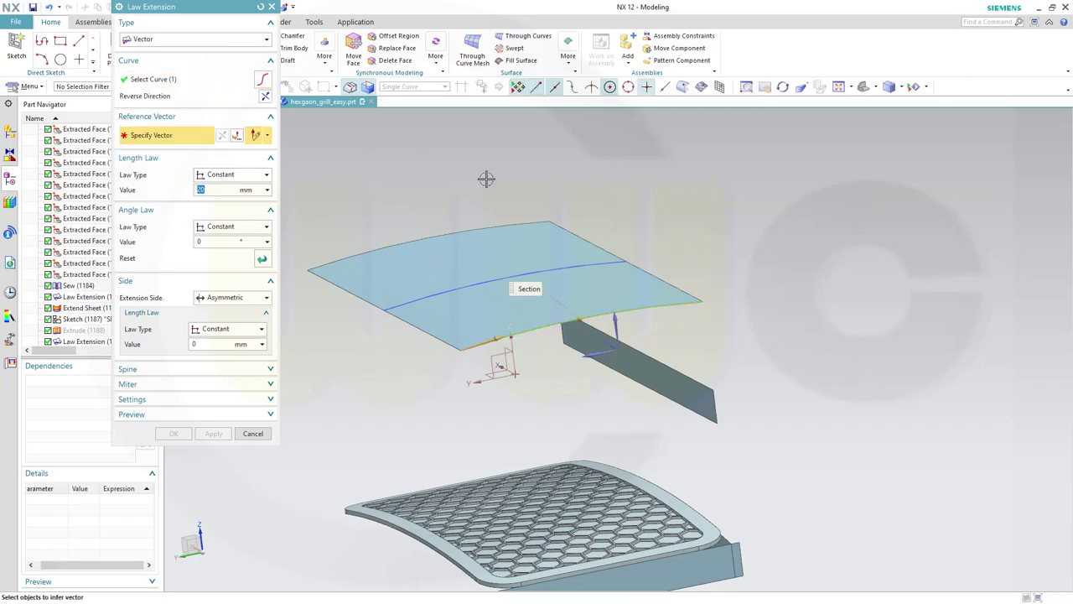
click(590, 283)
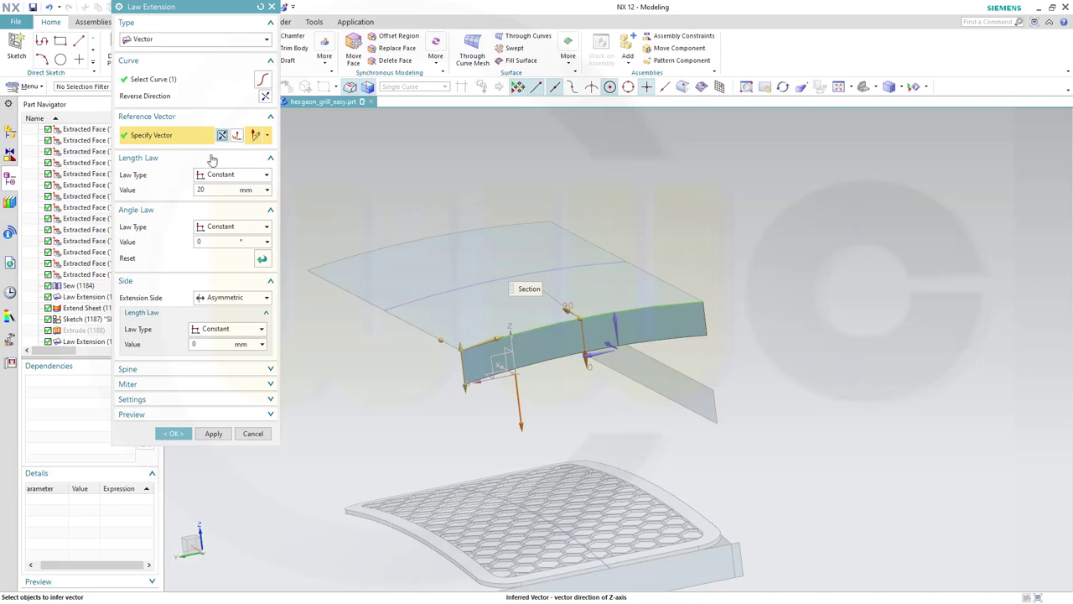
click(174, 433)
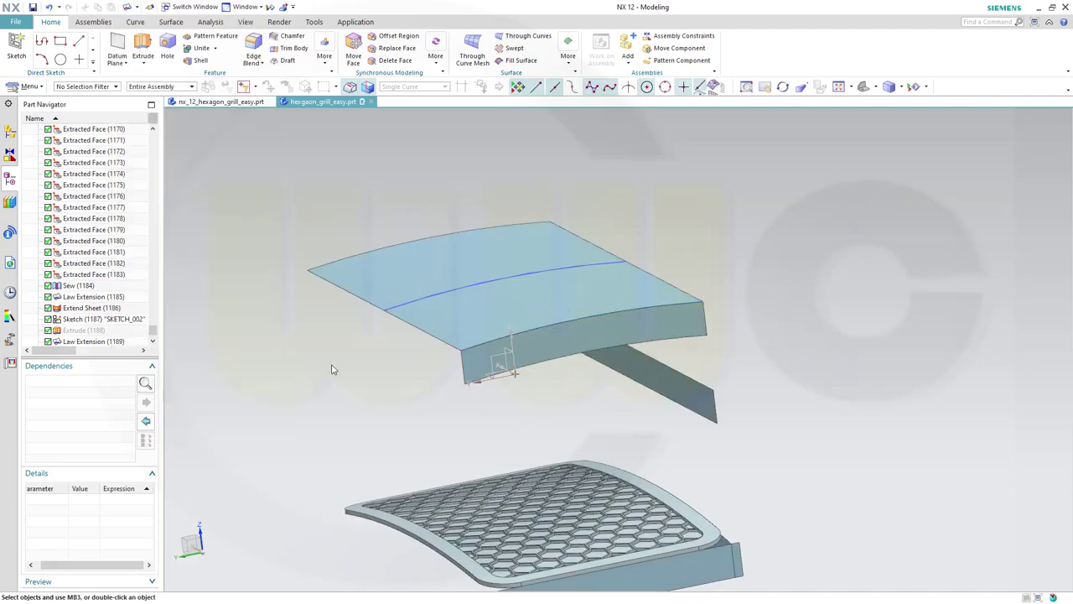
middle_drag(374, 330, 373, 306)
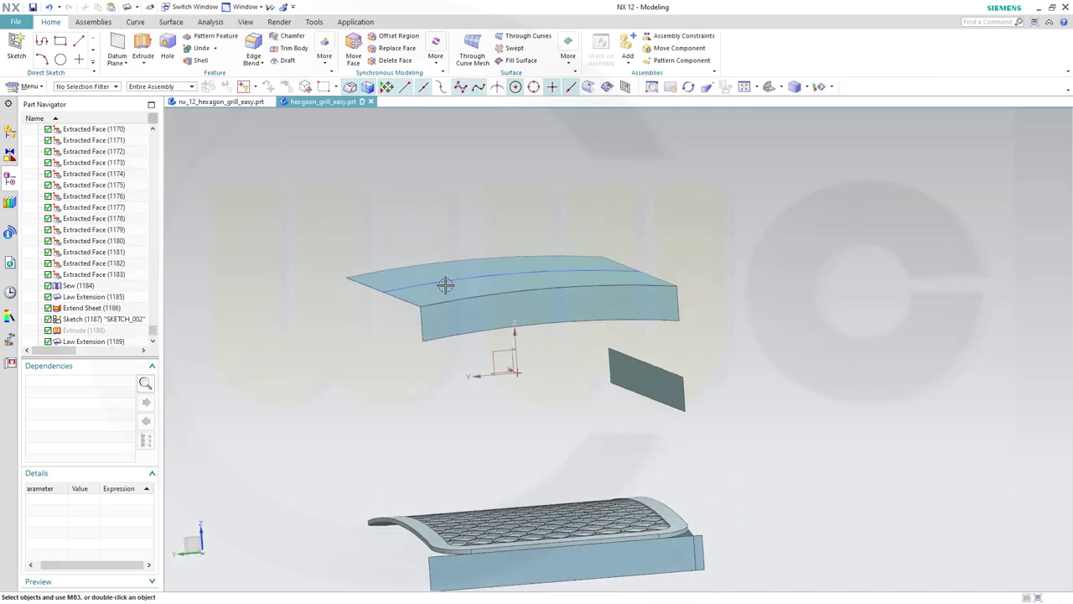
- Hide the earlier Law Extension and Extend Sheet helper sheets
right_click(447, 285)
click(472, 314)
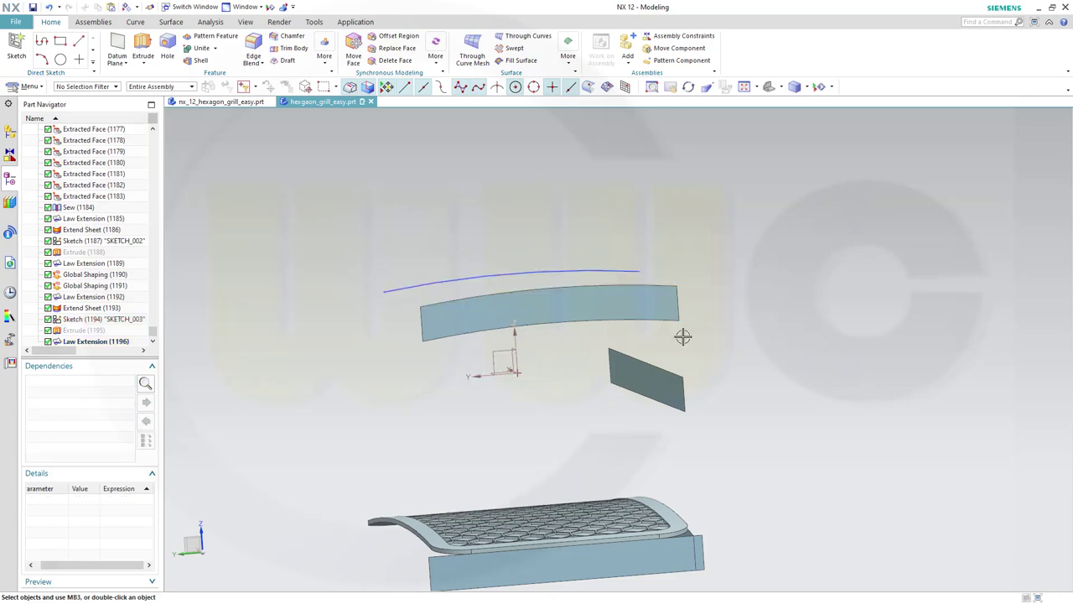
right_click(653, 384)
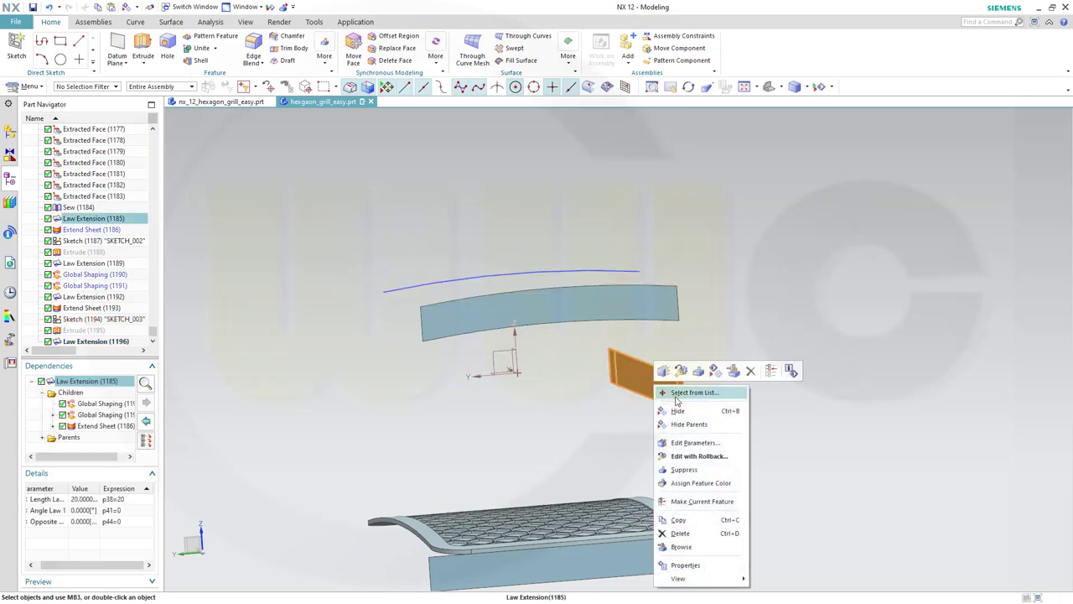
key(ctrl+b)
middle_drag(755, 508, 696, 529)
right_click(689, 528)
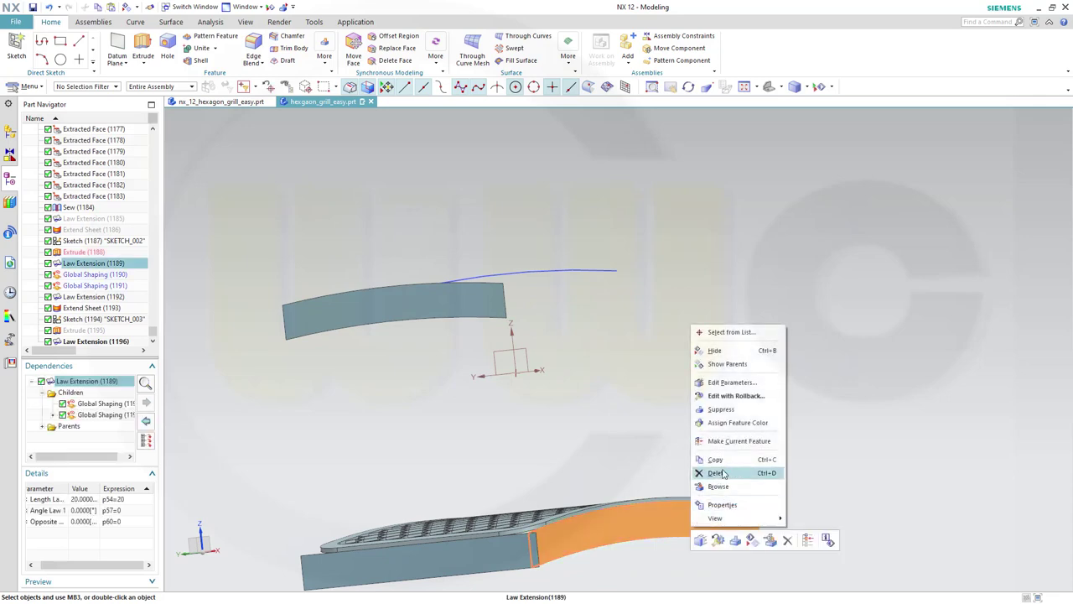
click(714, 350)
- Hide the arc sketch SKETCH_003
middle_drag(412, 411, 503, 427)
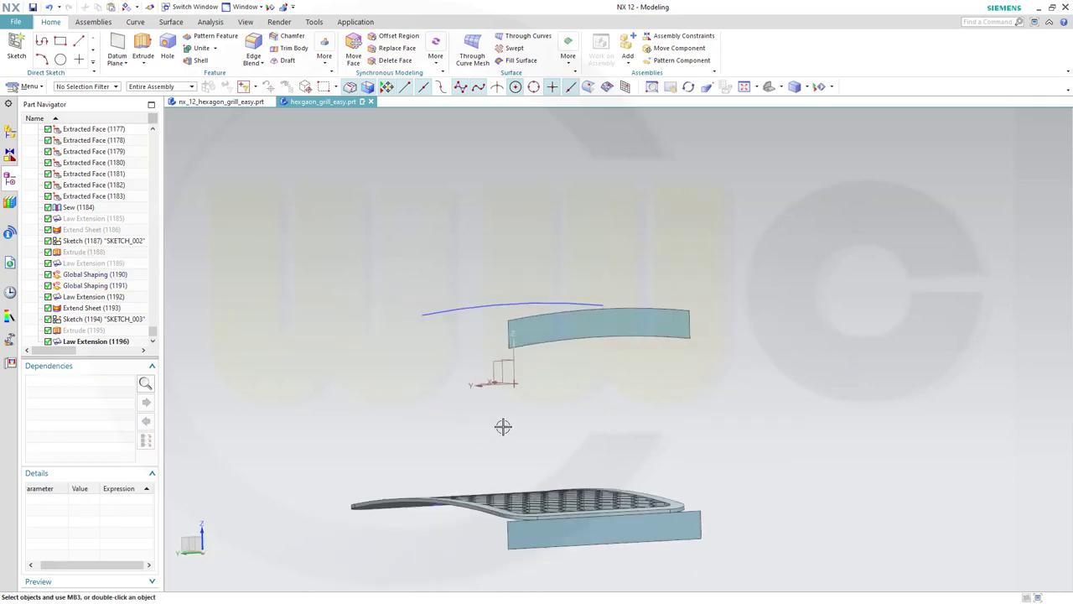
click(467, 311)
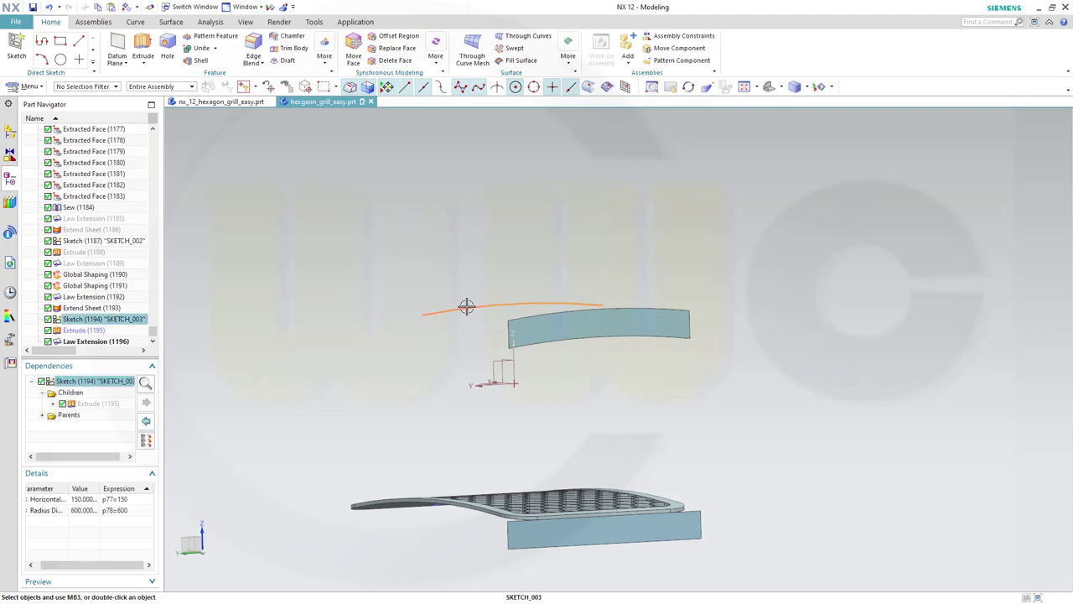
right_click(469, 312)
click(491, 32)
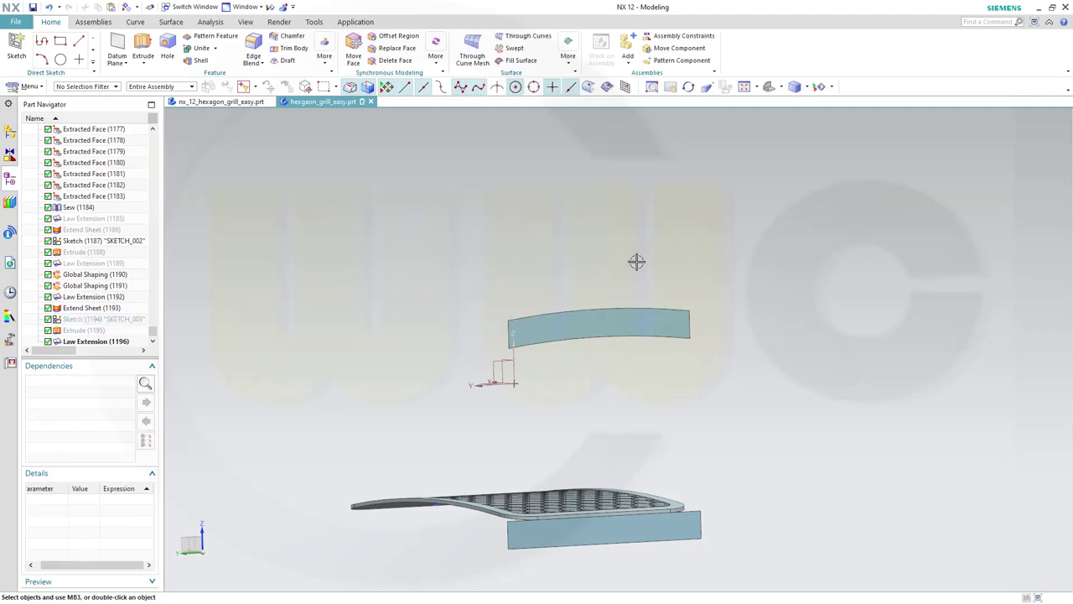
mouse_move(669, 405)
middle_down()
mouse_move(645, 397)
mouse_move(621, 408)
middle_up()
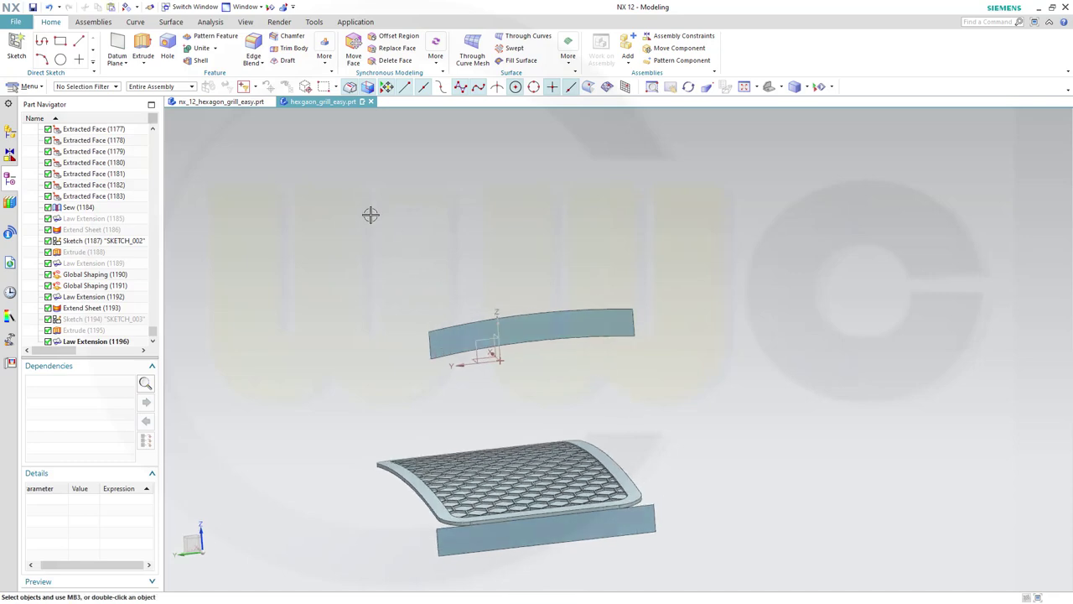
- Global Shape the hexagon grill faces, with the lower sheet as base and the upper sheet as control
click(172, 22)
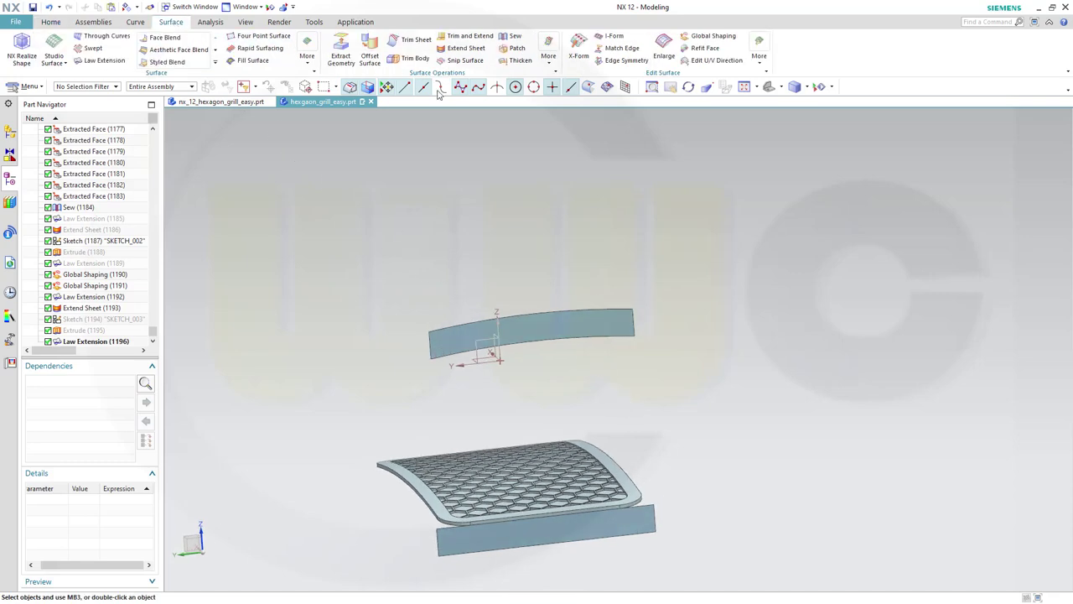
click(709, 37)
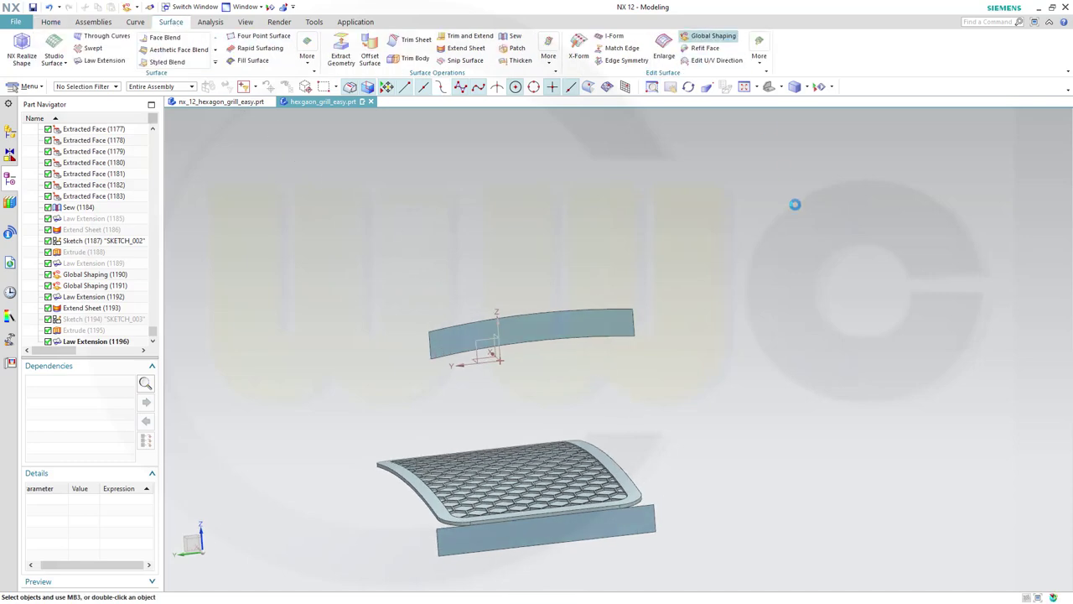
click(605, 457)
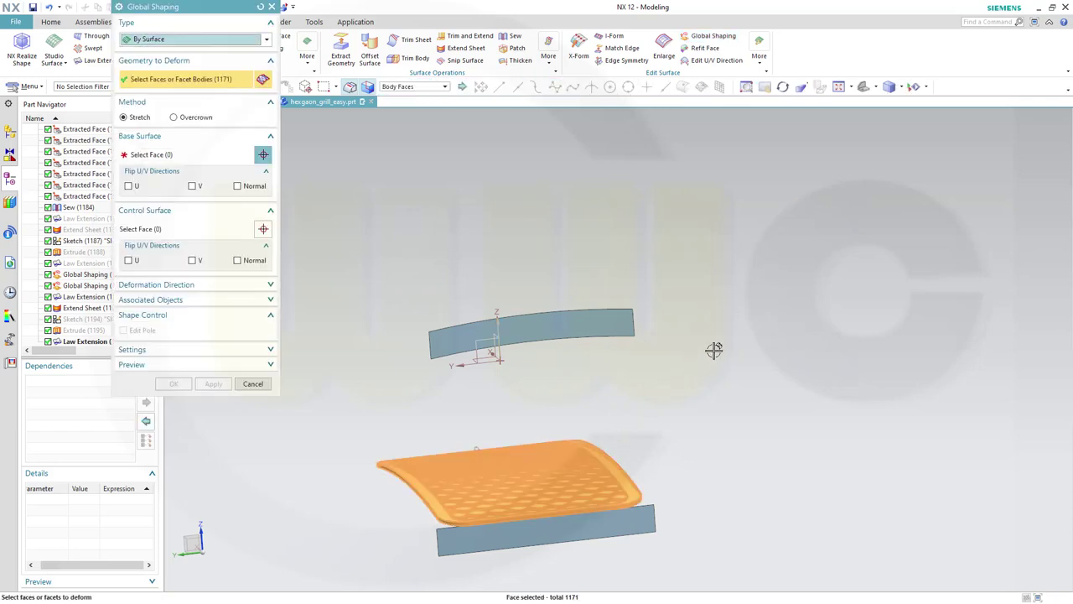
click(222, 155)
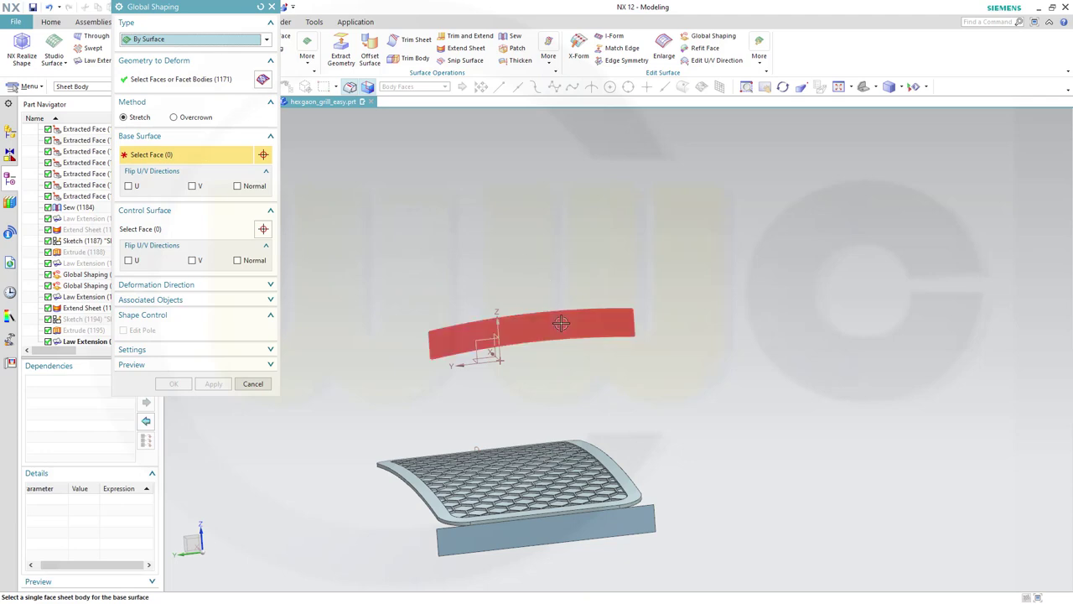
click(537, 529)
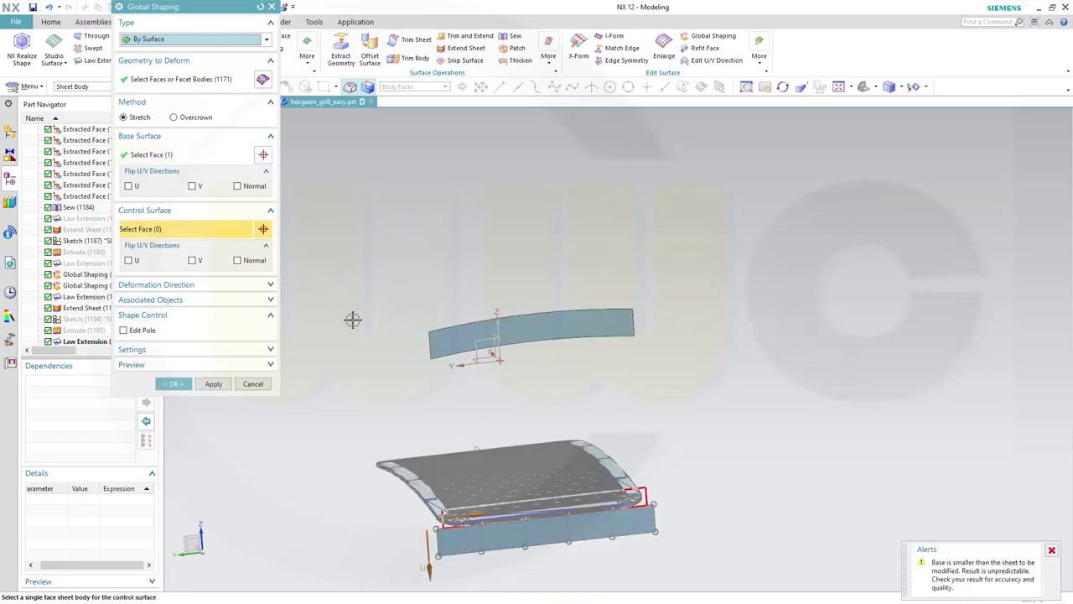
click(457, 336)
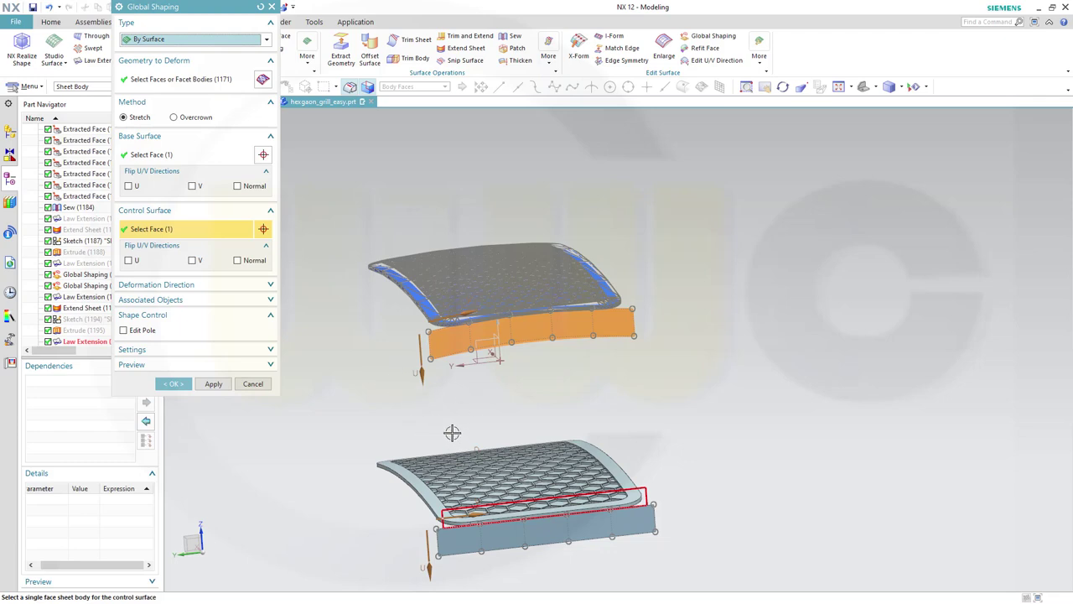
click(173, 385)
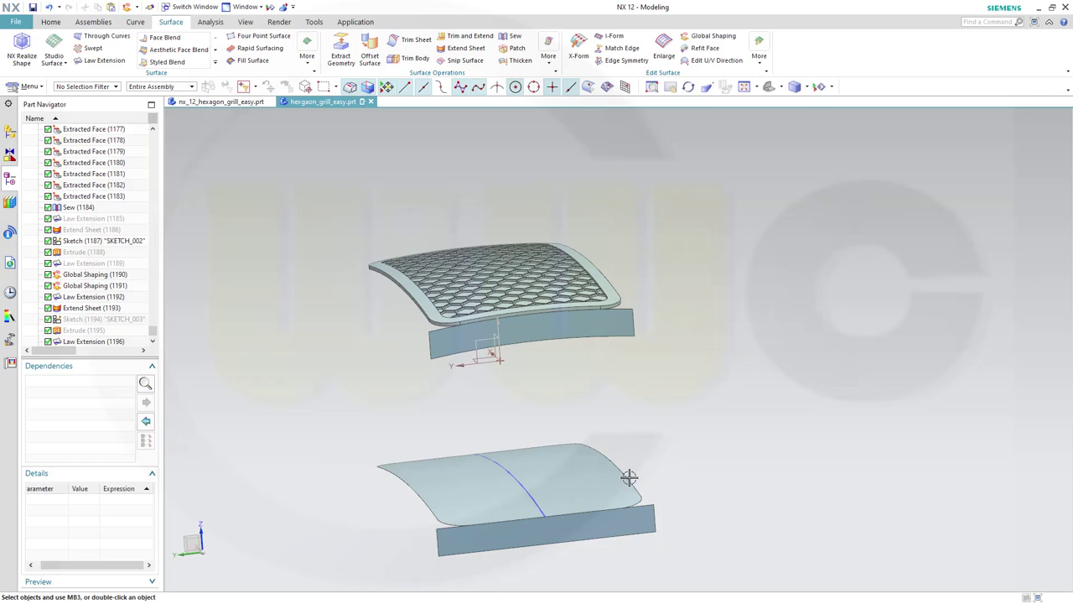
mouse_move(647, 458)
middle_down()
mouse_move(647, 441)
mouse_move(637, 454)
middle_up()
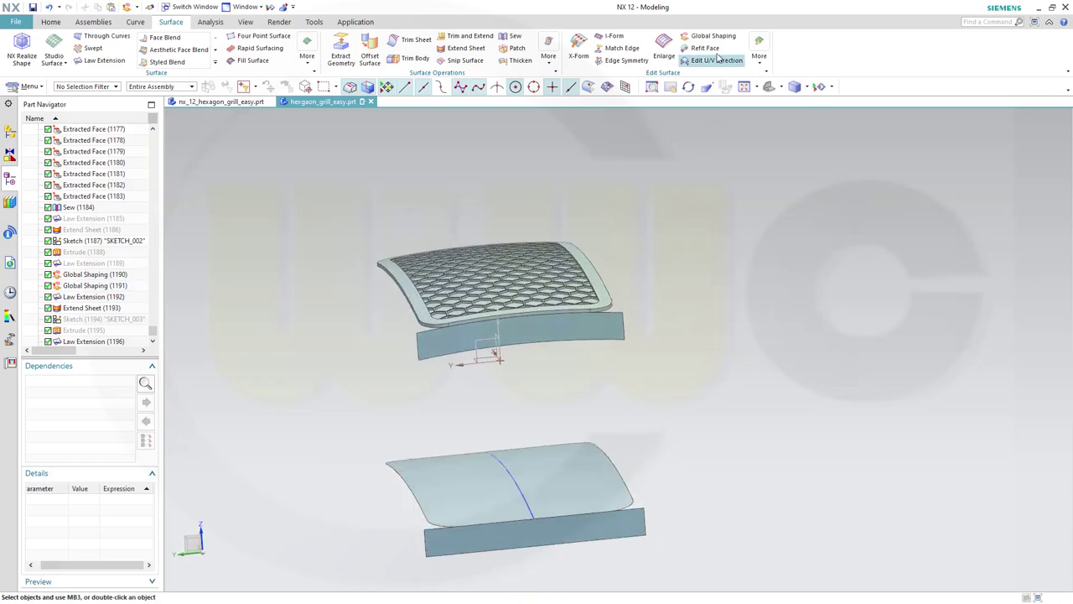
- Global-shape the smooth lower surface with the lower flat sheet as base, upper sheet as control
click(715, 38)
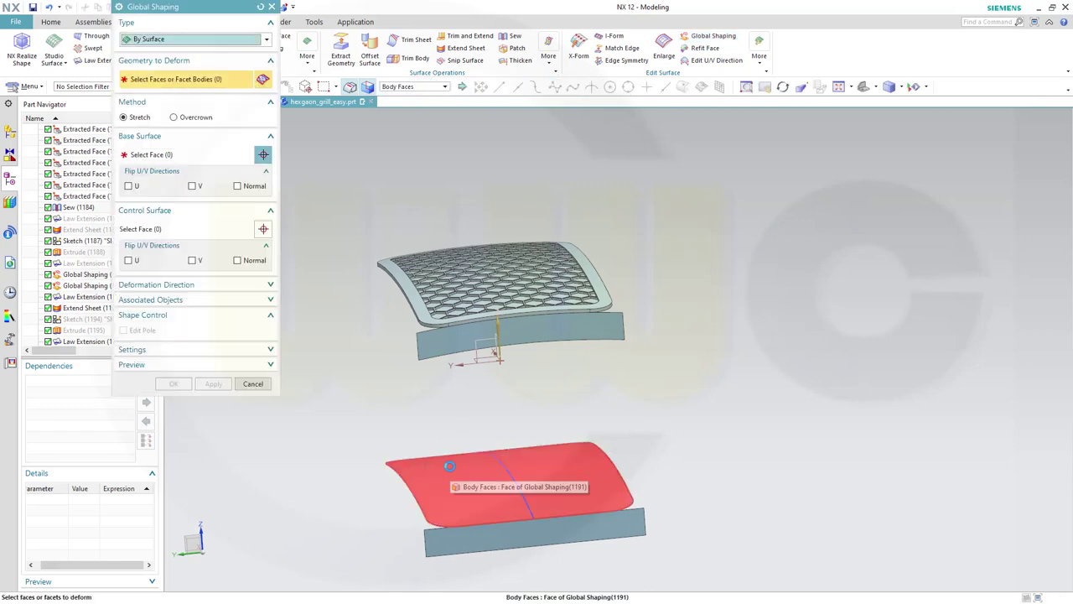
click(449, 466)
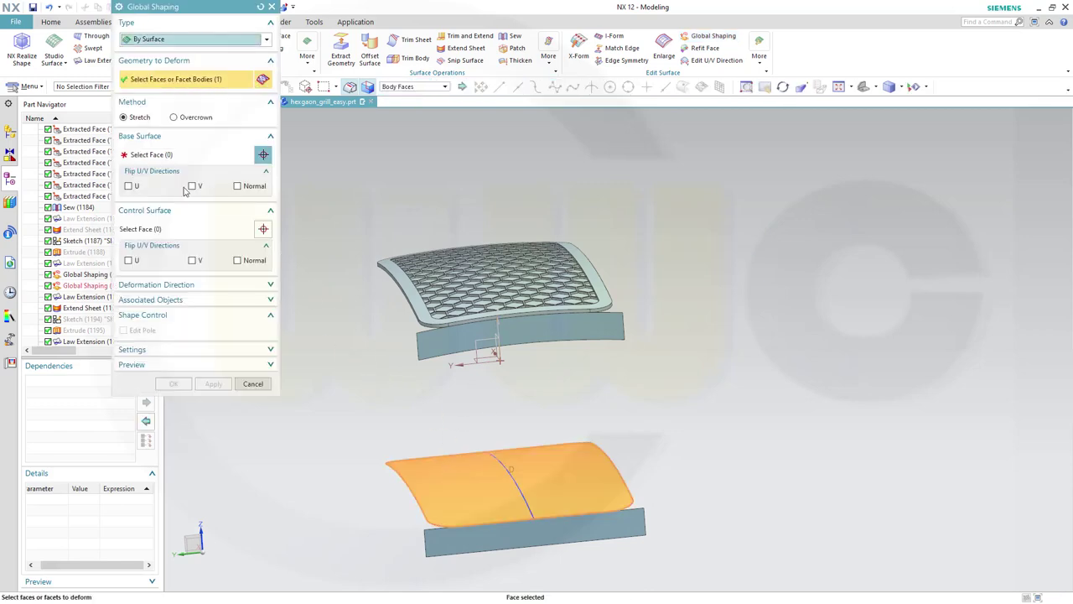
click(166, 161)
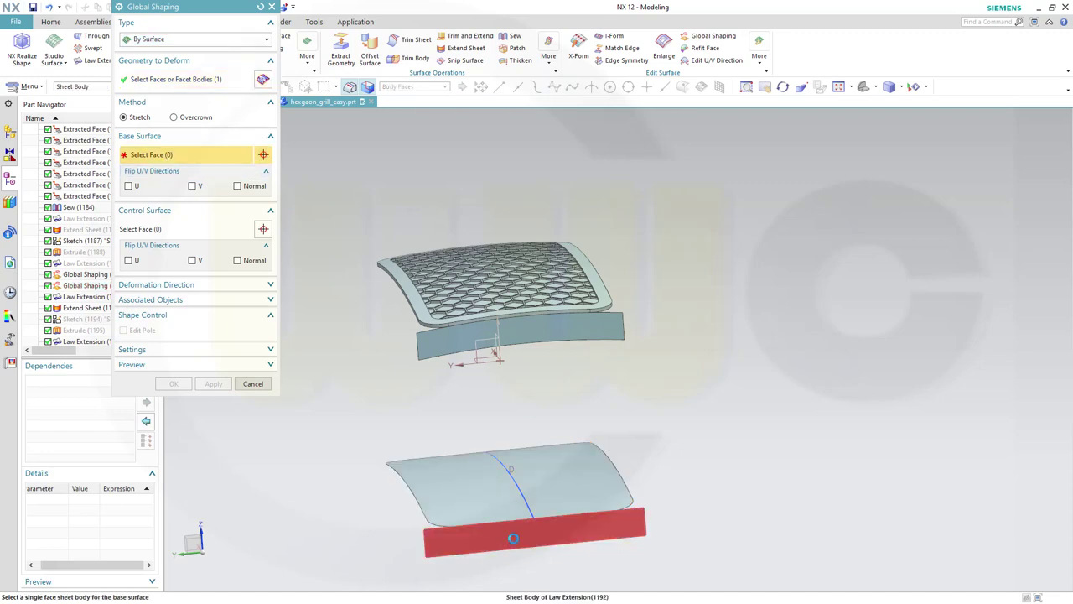
click(503, 535)
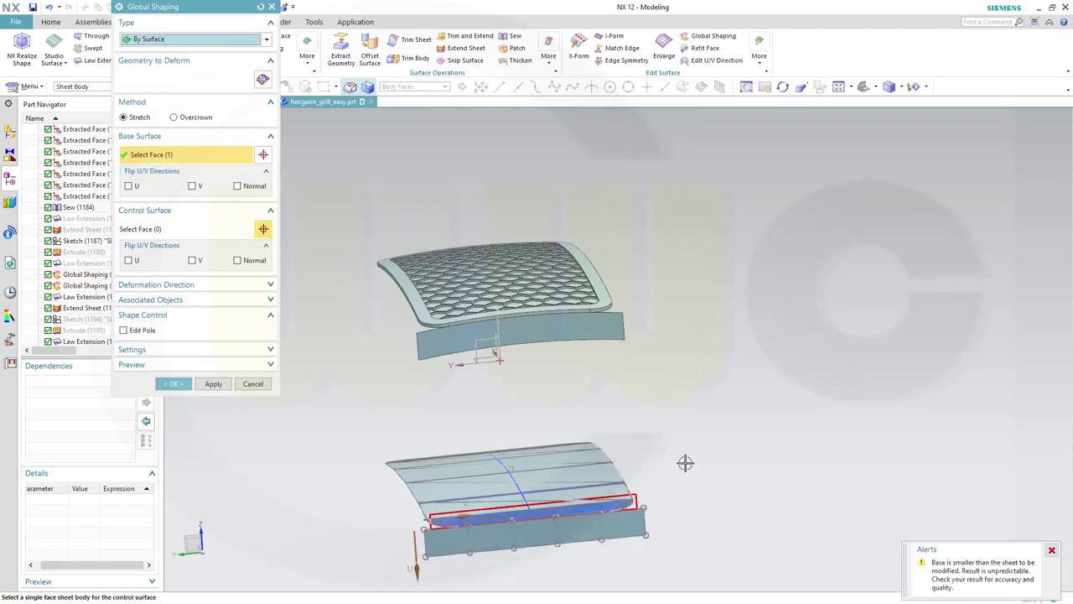
click(451, 338)
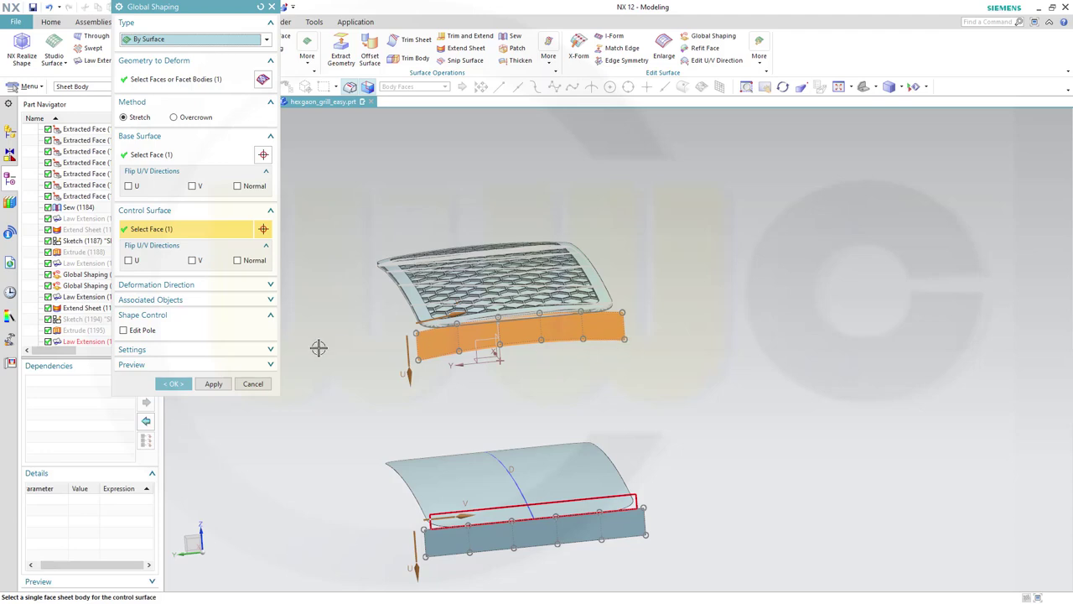
click(173, 385)
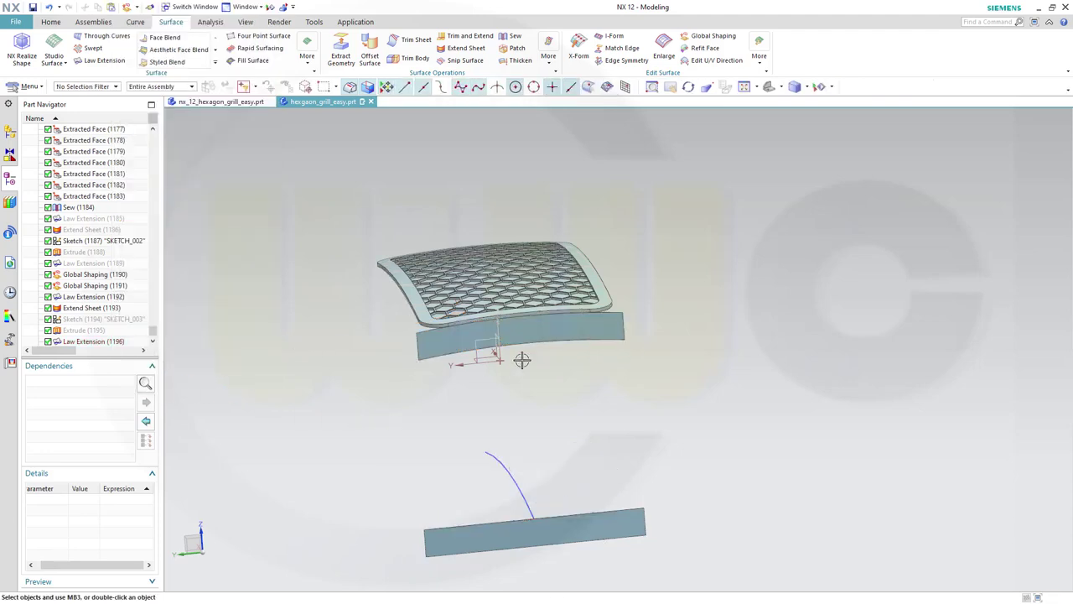
- Hide the upper and lower Law Extension sheets (1196, 1192), then view the grill from a tilted top angle
right_click(596, 329)
click(629, 355)
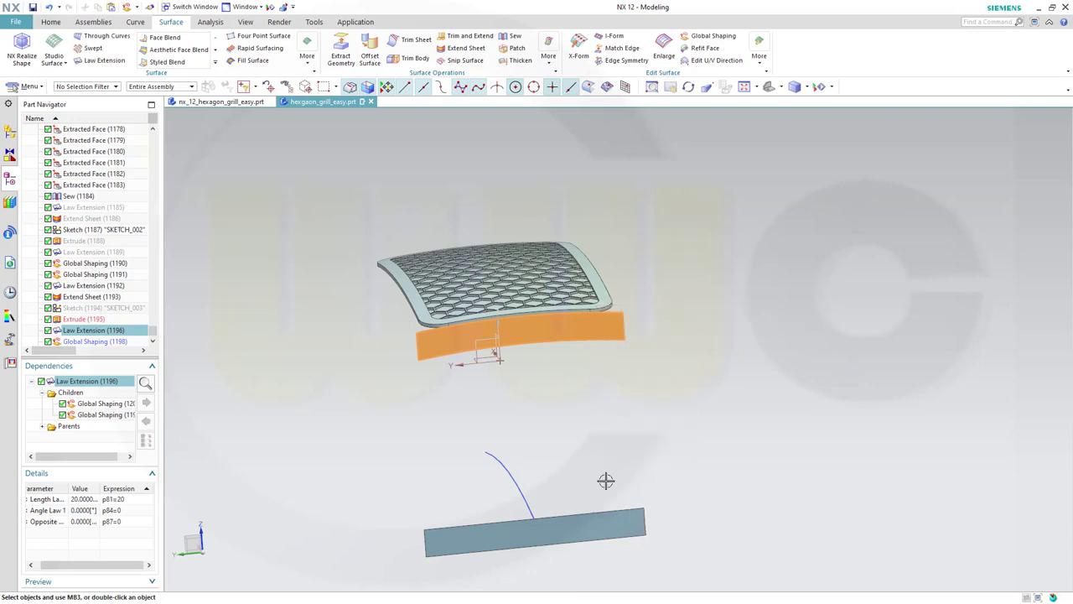
right_click(599, 523)
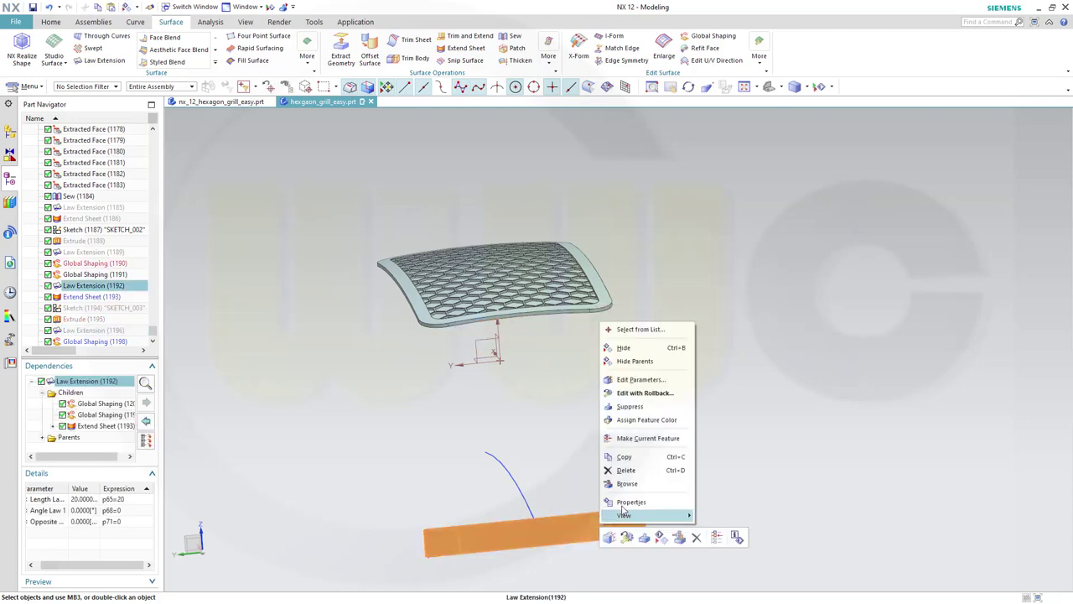
click(625, 349)
scroll(251, 336, up, 3)
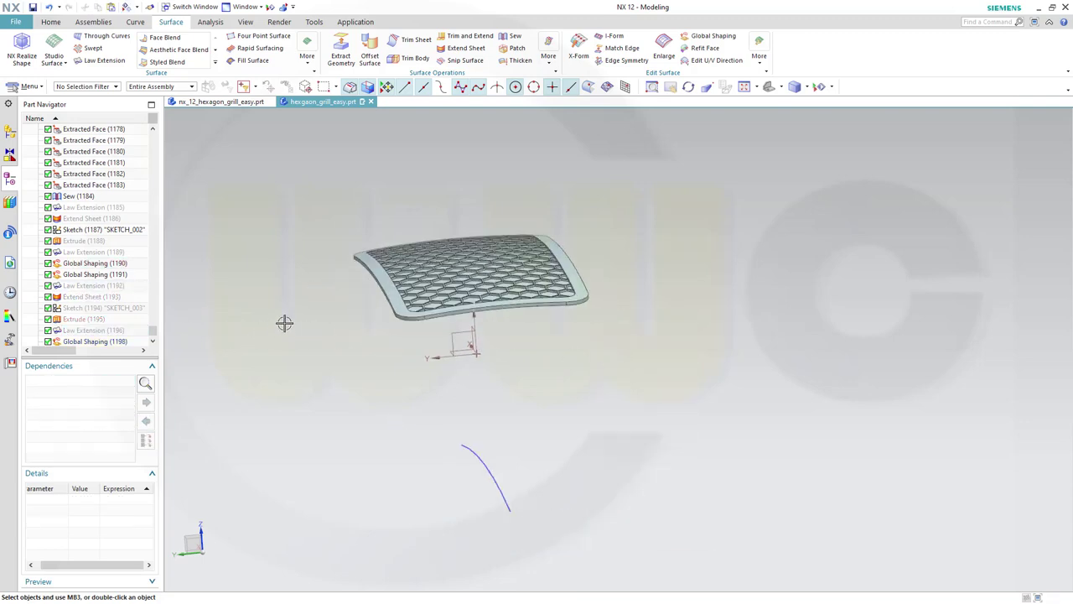
middle_drag(346, 314, 364, 257)
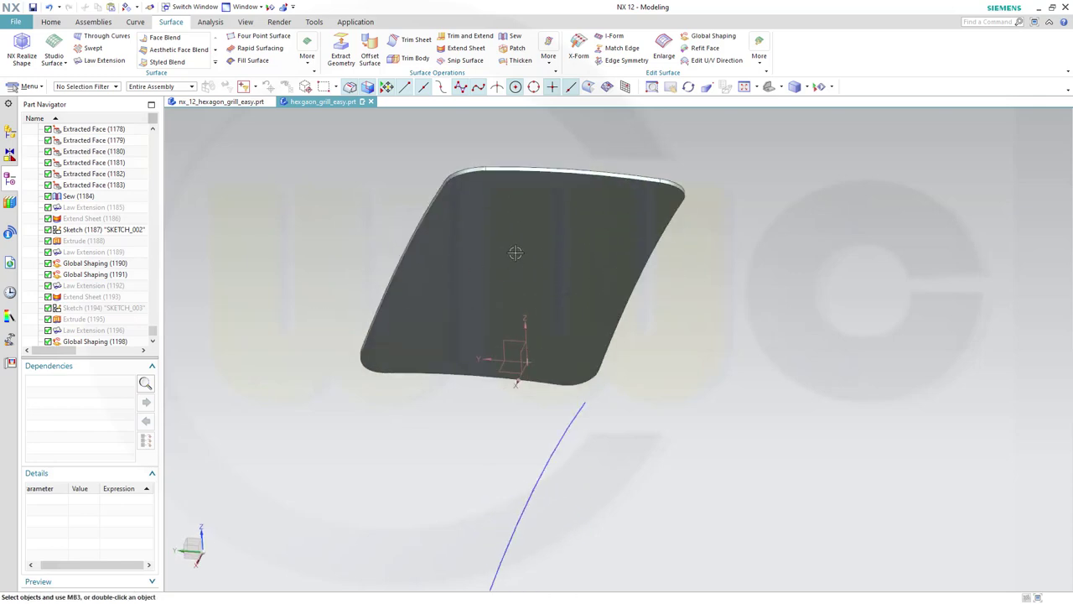
middle_drag(294, 249, 300, 278)
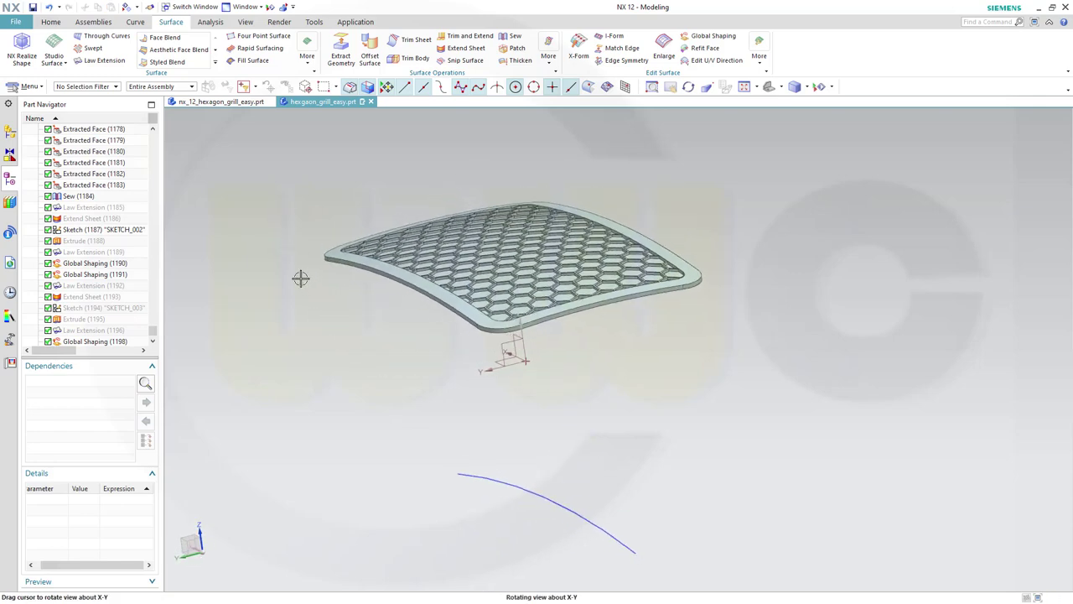
- Offset the reshaped grill face by 1 mm, creating Offset Surface (1201)
click(370, 57)
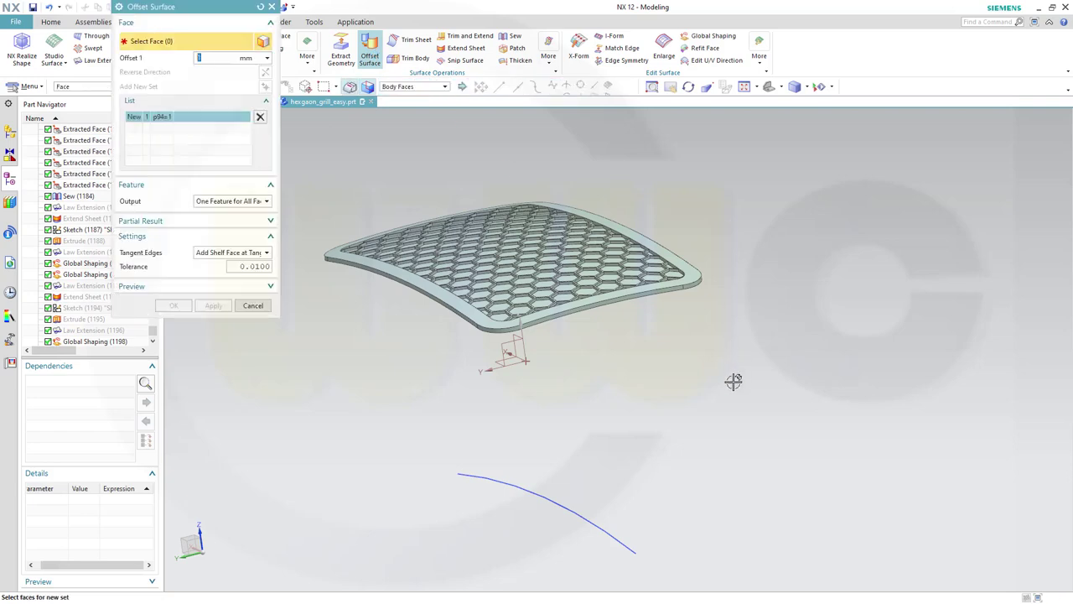
middle_drag(735, 379, 592, 288)
click(579, 283)
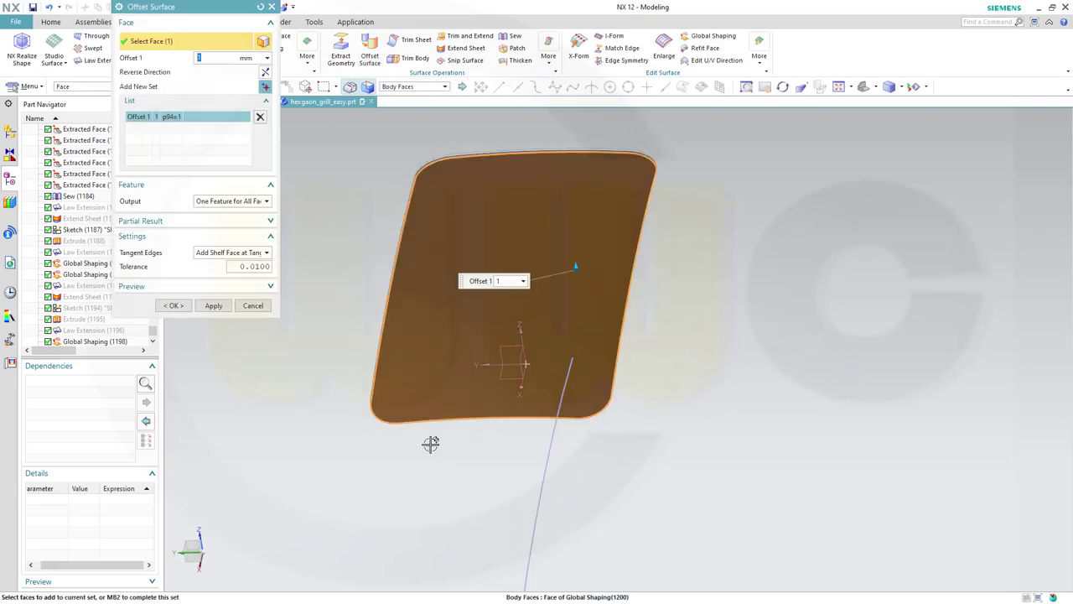
middle_drag(431, 444, 628, 370)
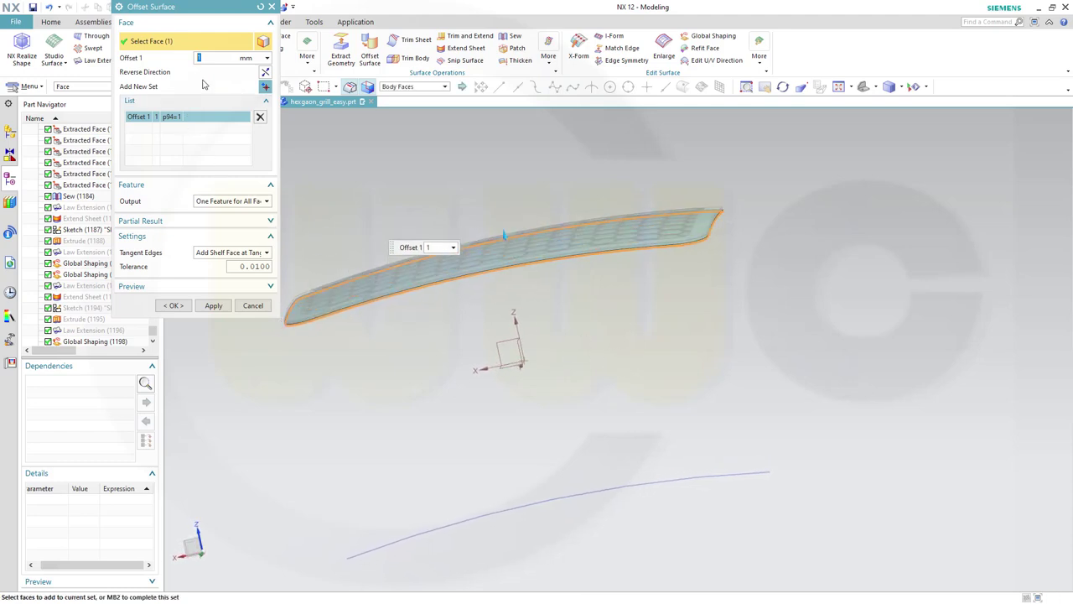
click(172, 306)
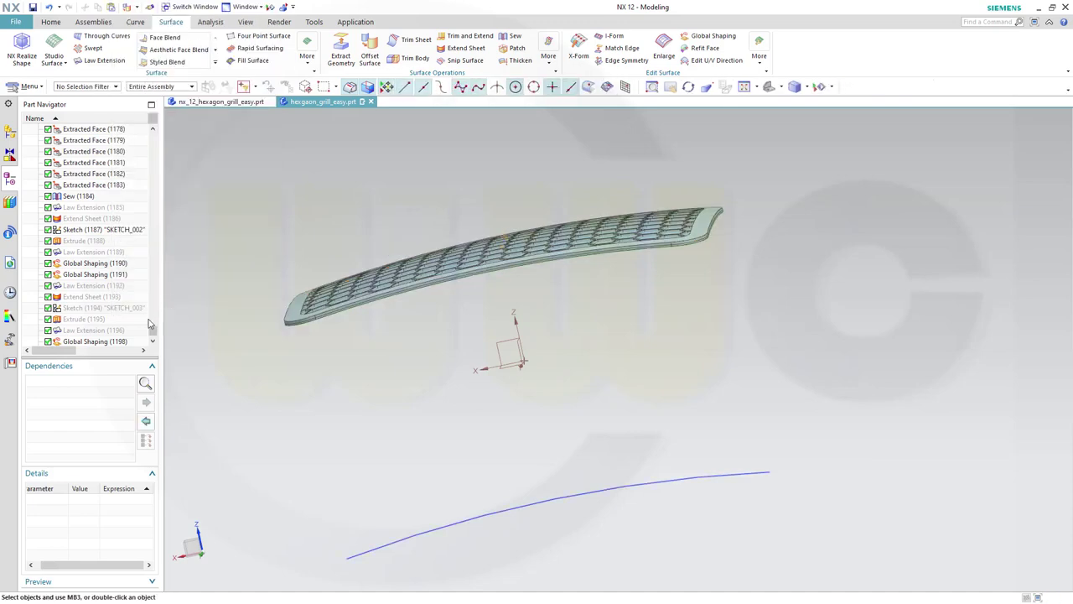
scroll(152, 343, down, 1)
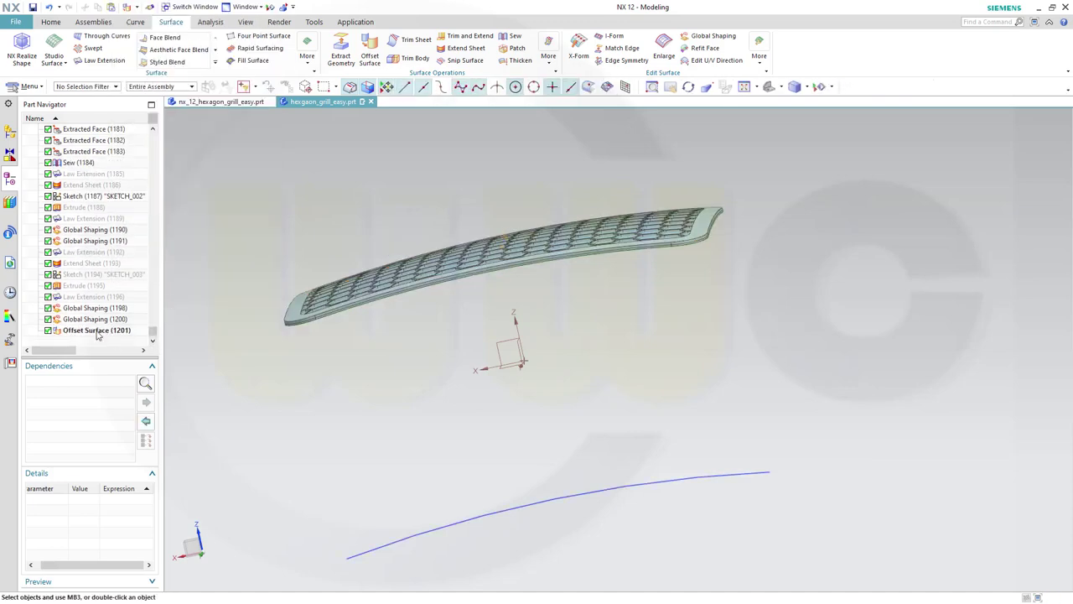
click(97, 330)
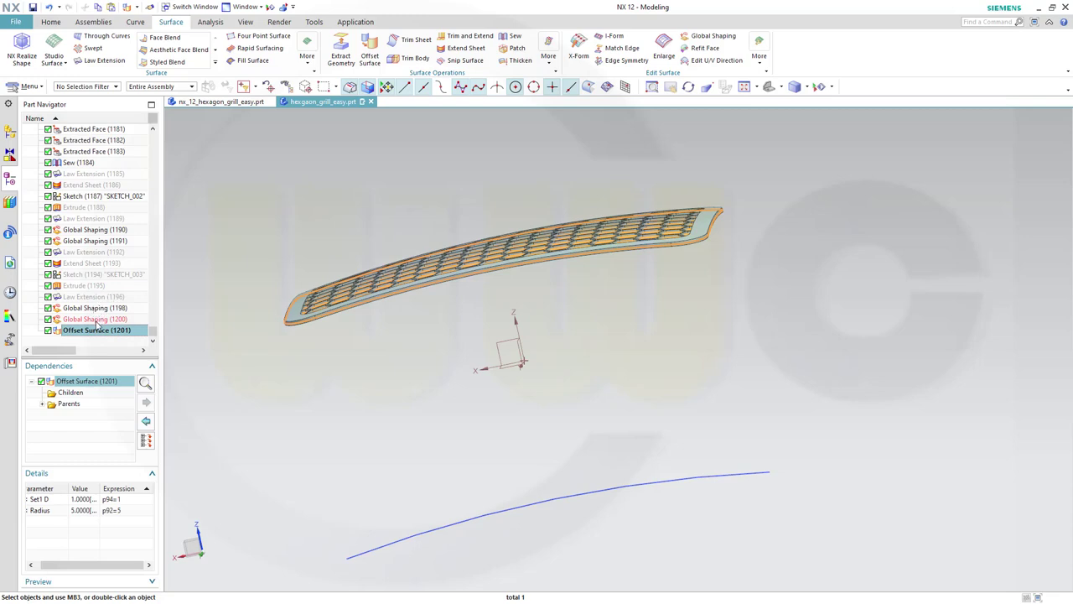
click(253, 220)
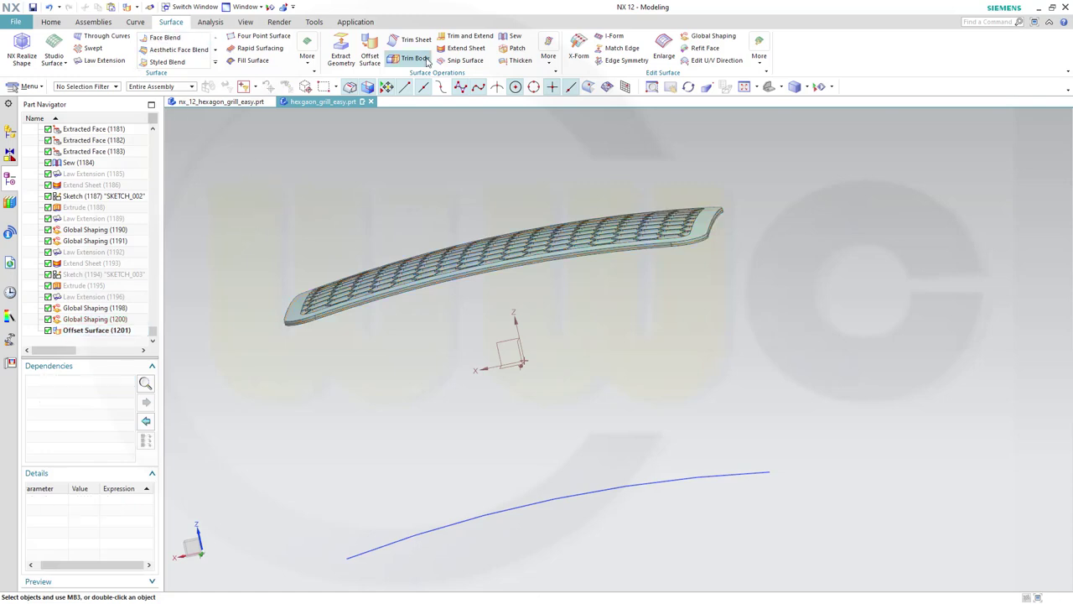
- Sew the grill sheet (target) with the Global Shaping (1200) sheet (tool) into Sew (1202)
click(513, 37)
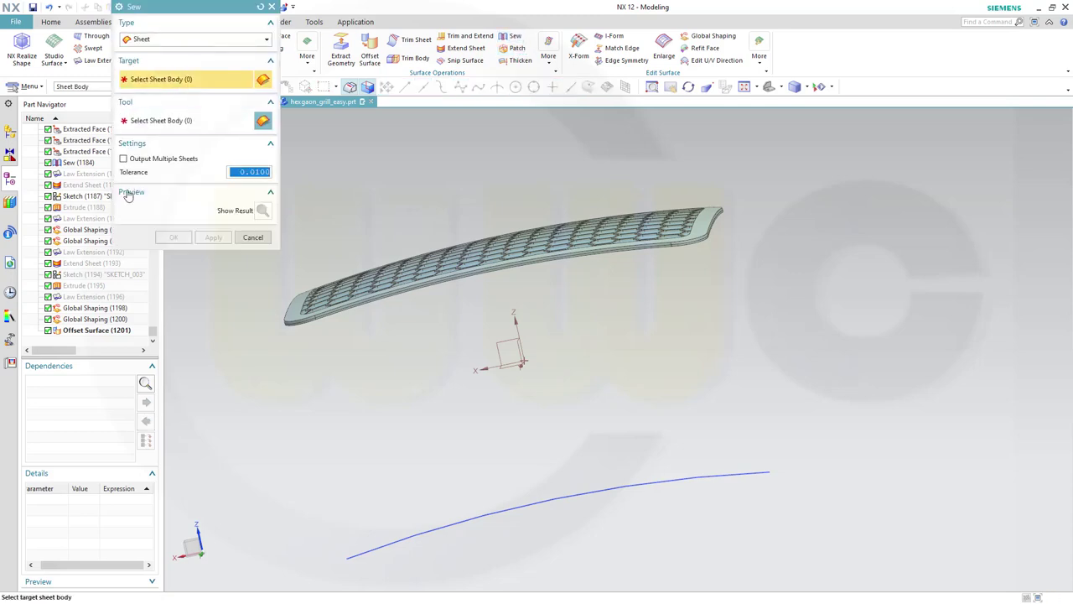
click(109, 310)
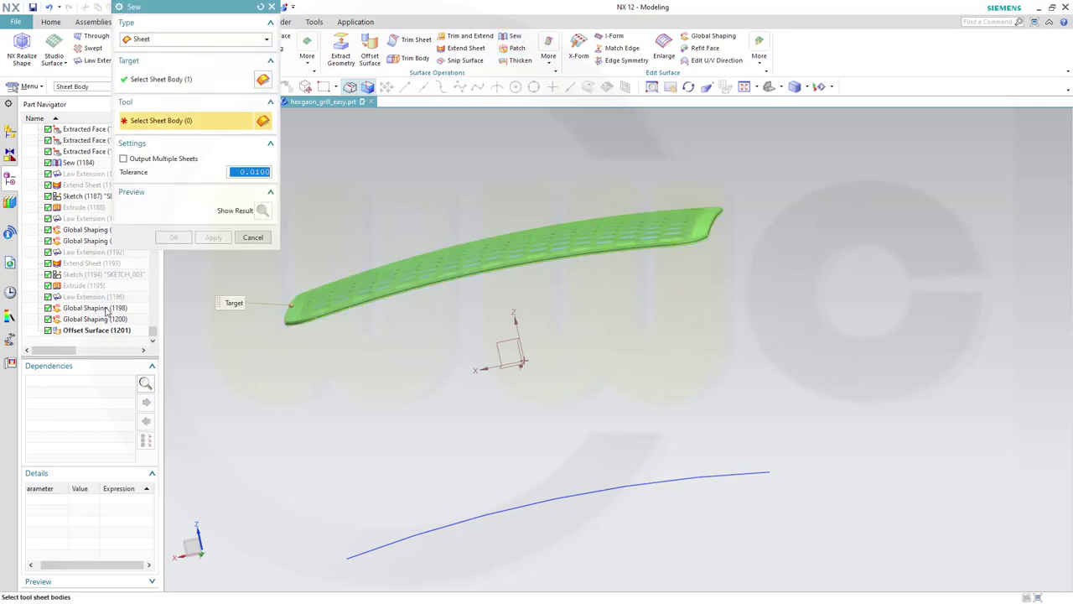
click(99, 320)
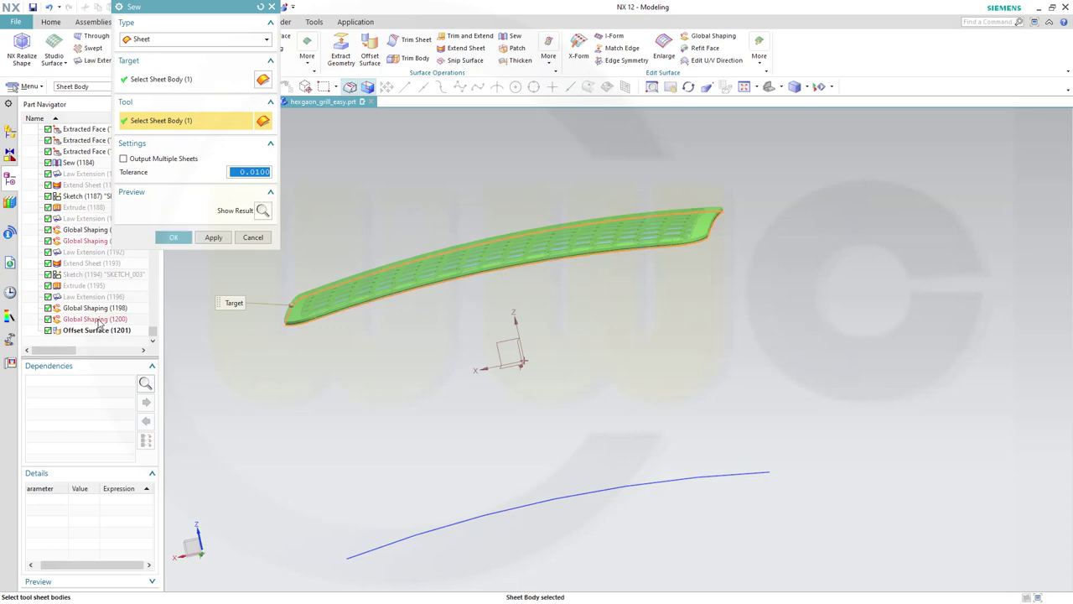
click(172, 237)
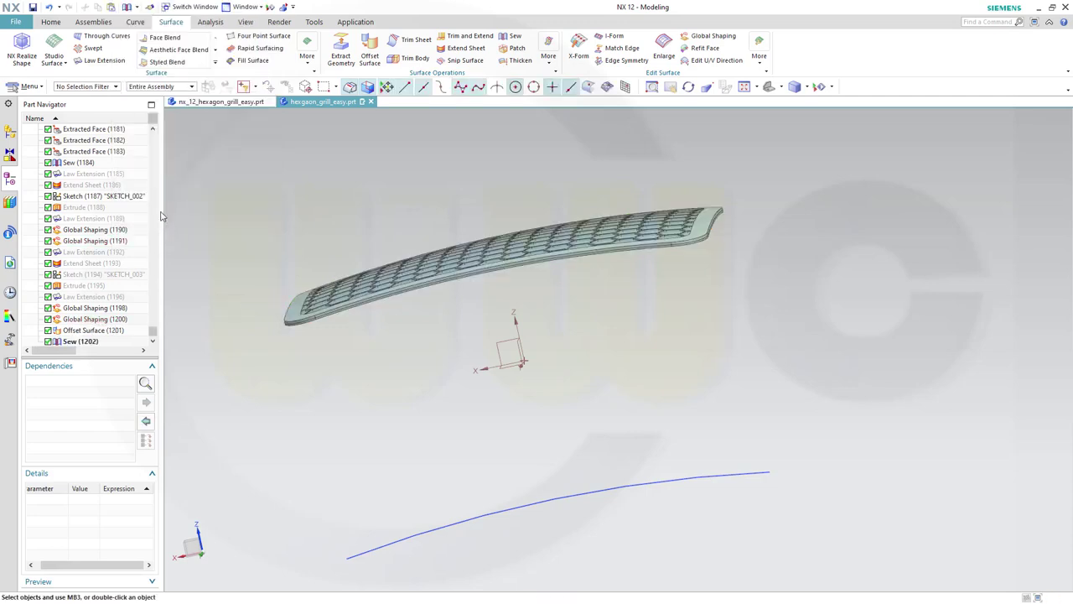
- List bodies in the Part Navigator to inspect Extracted Face (75), then return to timestamp order
right_click(86, 125)
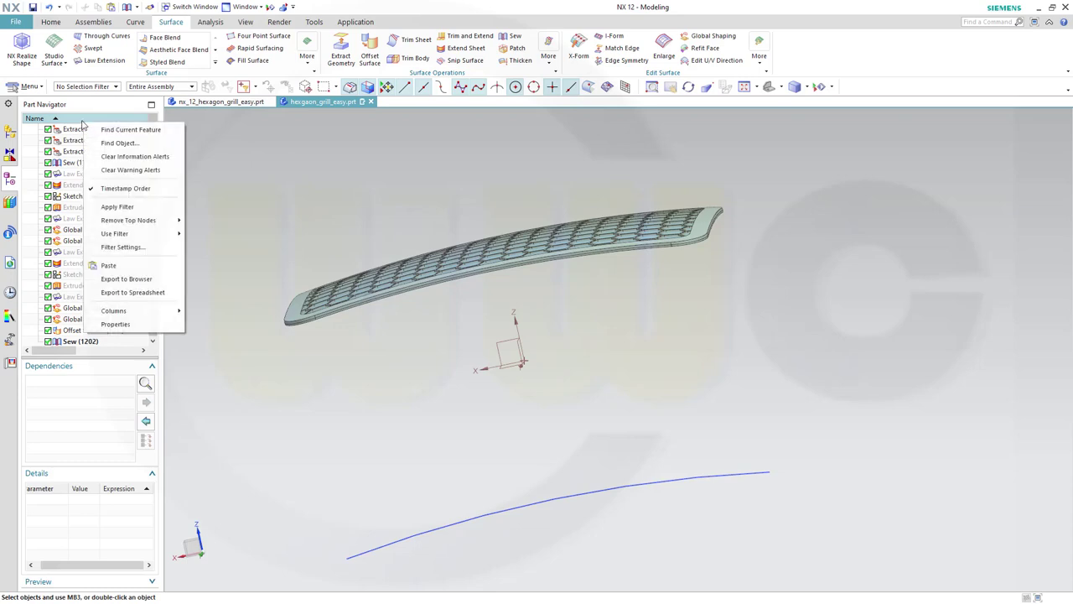
click(109, 186)
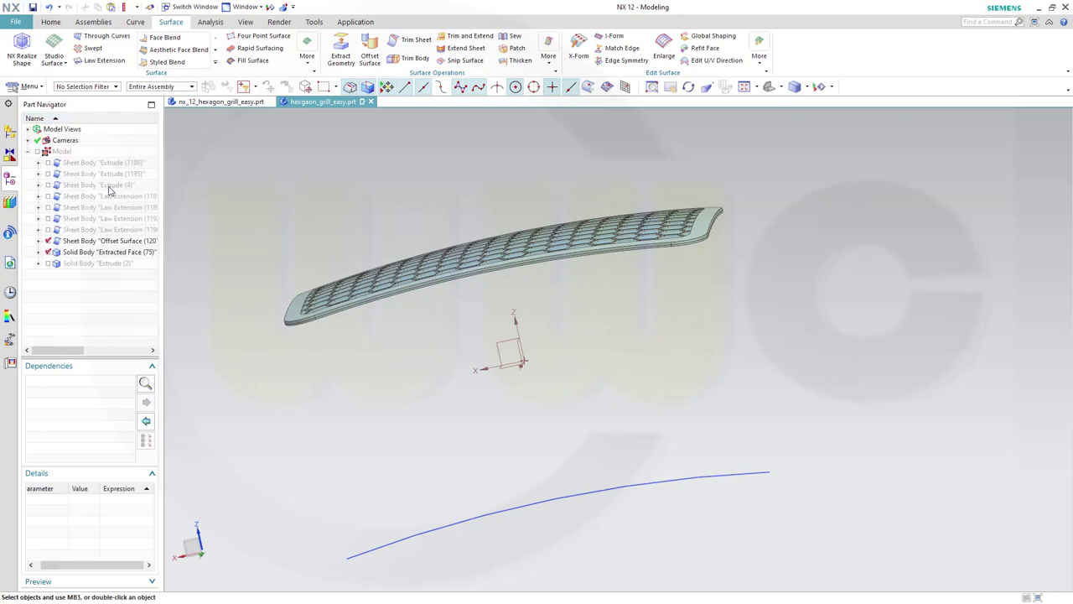
click(80, 253)
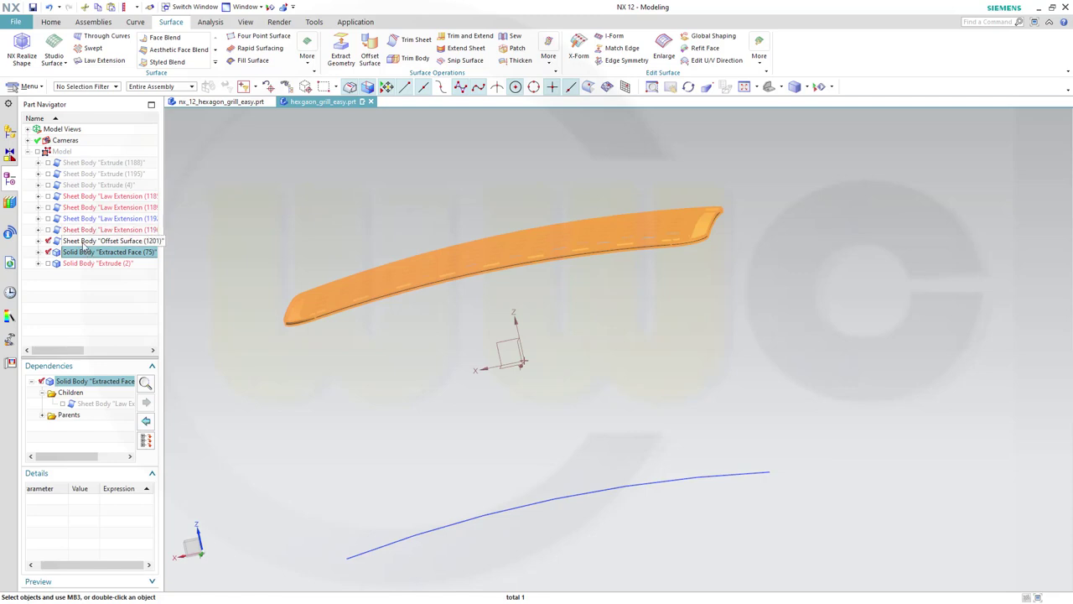
key(Escape)
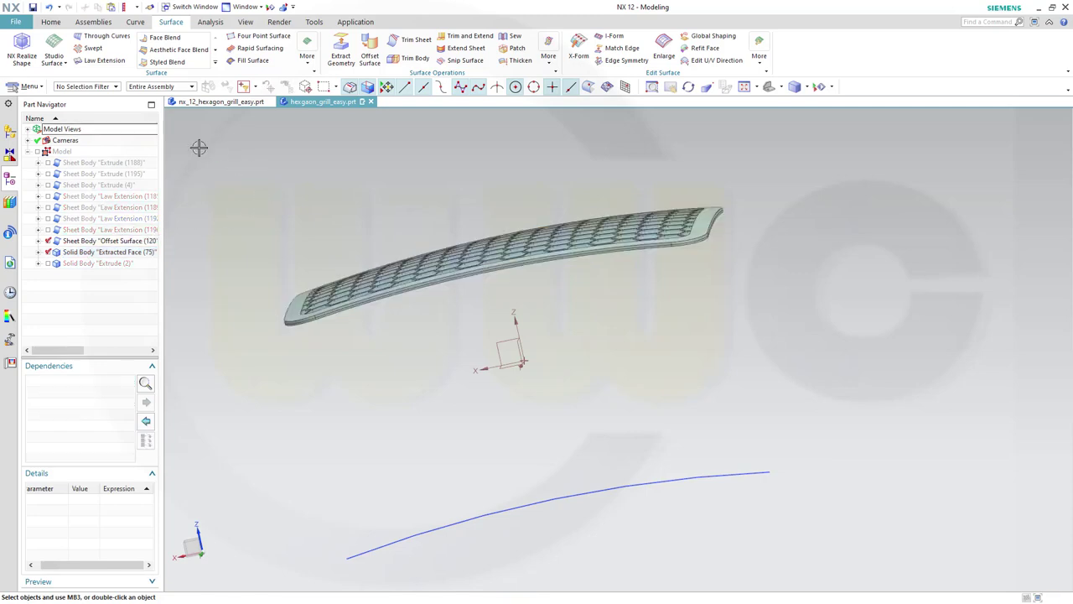
right_click(91, 124)
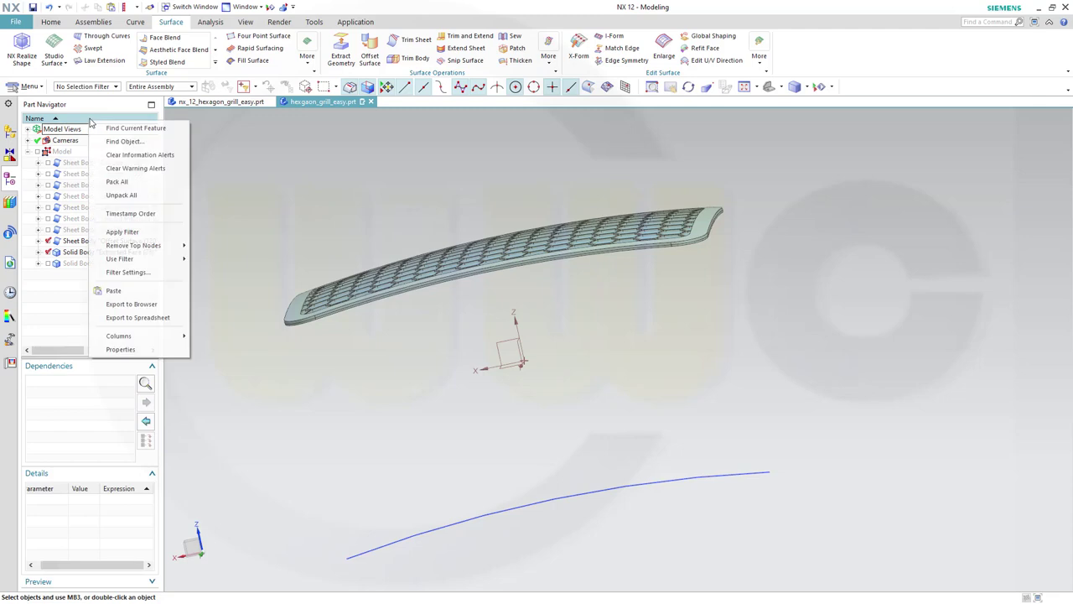
click(121, 215)
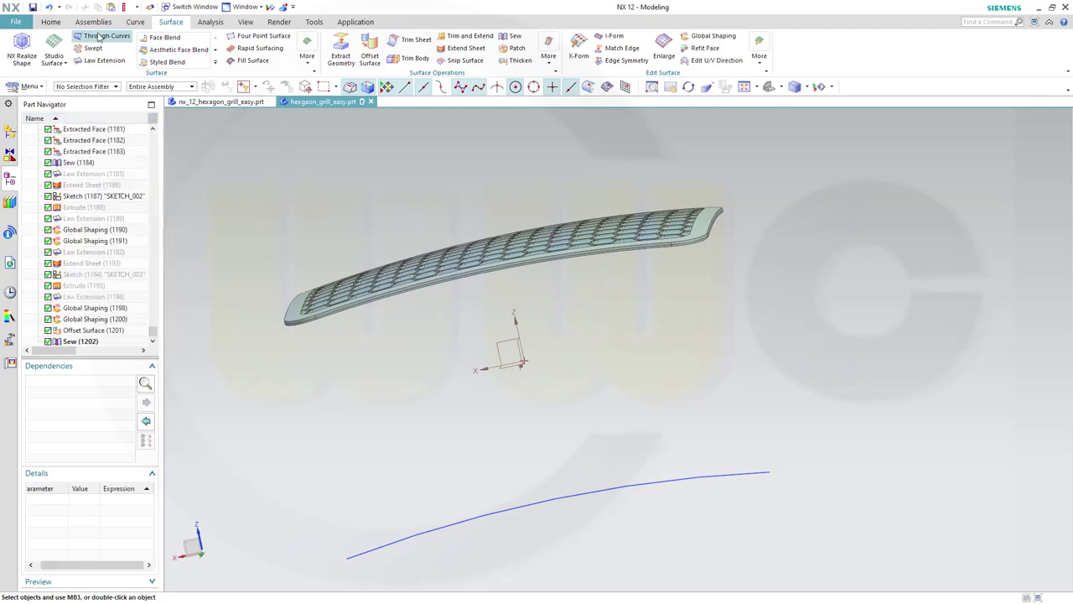
- Trim Sew (1202) with Offset Surface (1201), reversing the kept side, at 0.01 tolerance
click(52, 22)
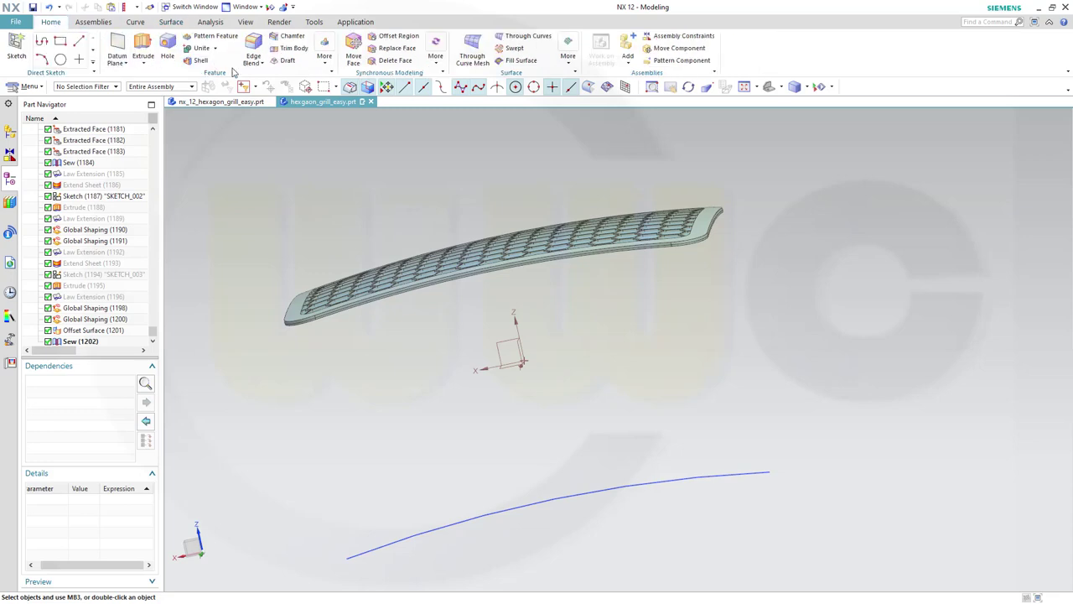
click(292, 48)
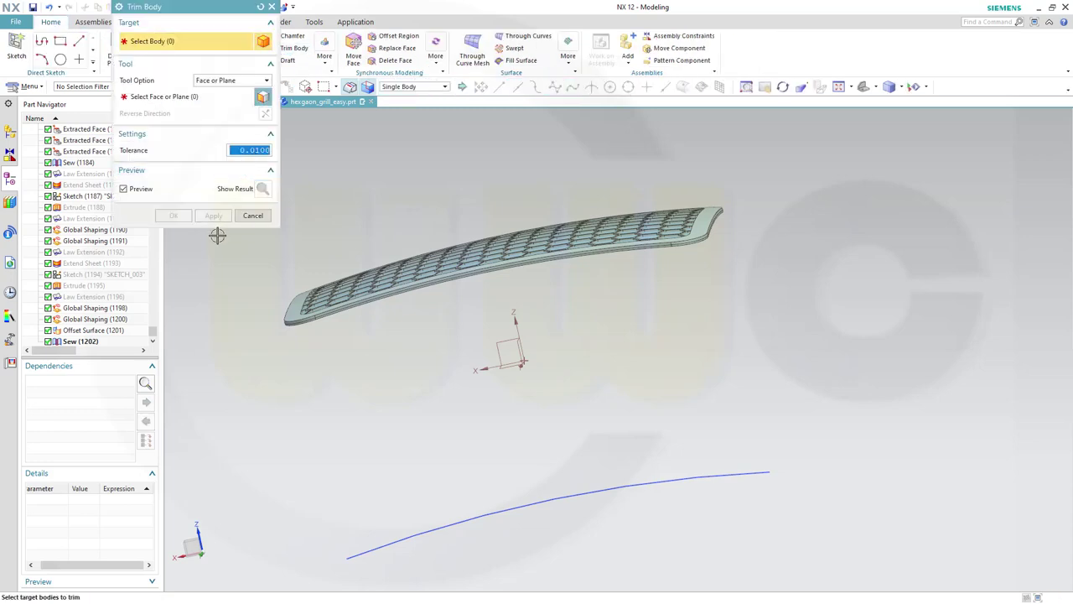
scroll(114, 331, down, 1)
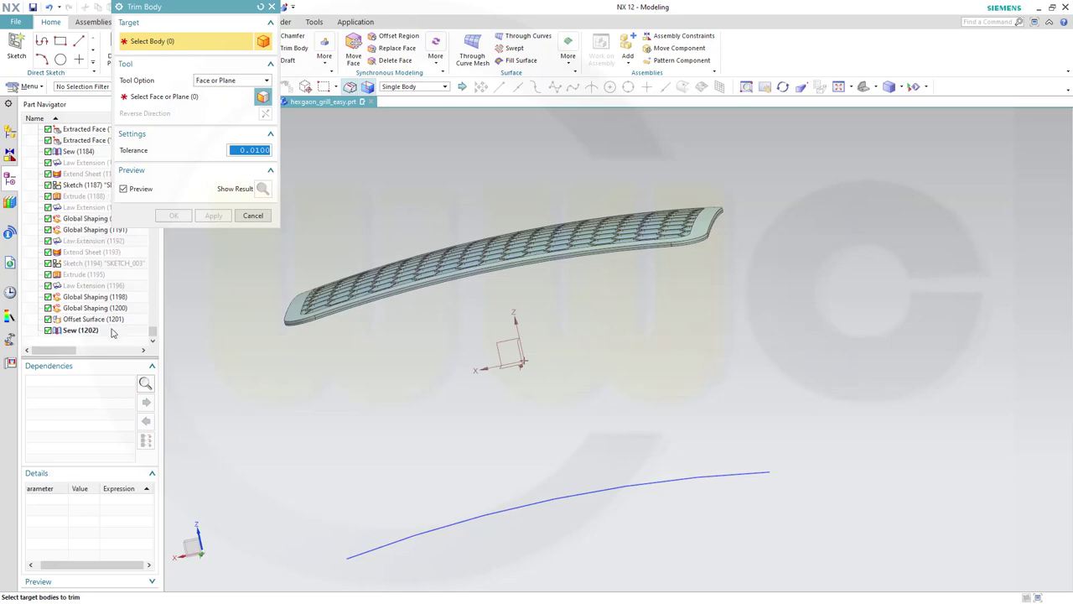
click(73, 330)
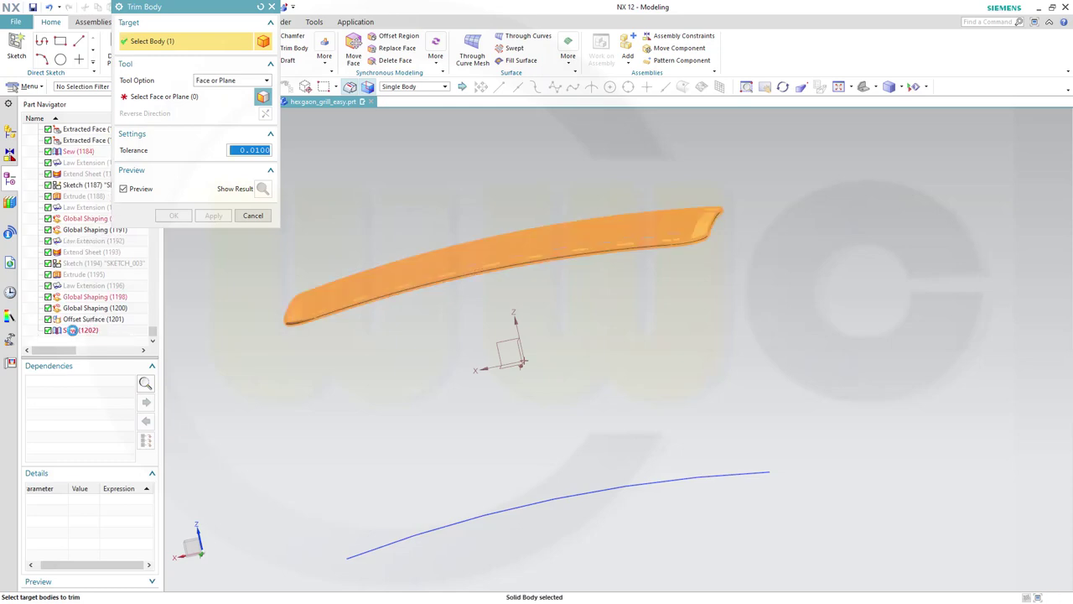
click(160, 98)
click(95, 318)
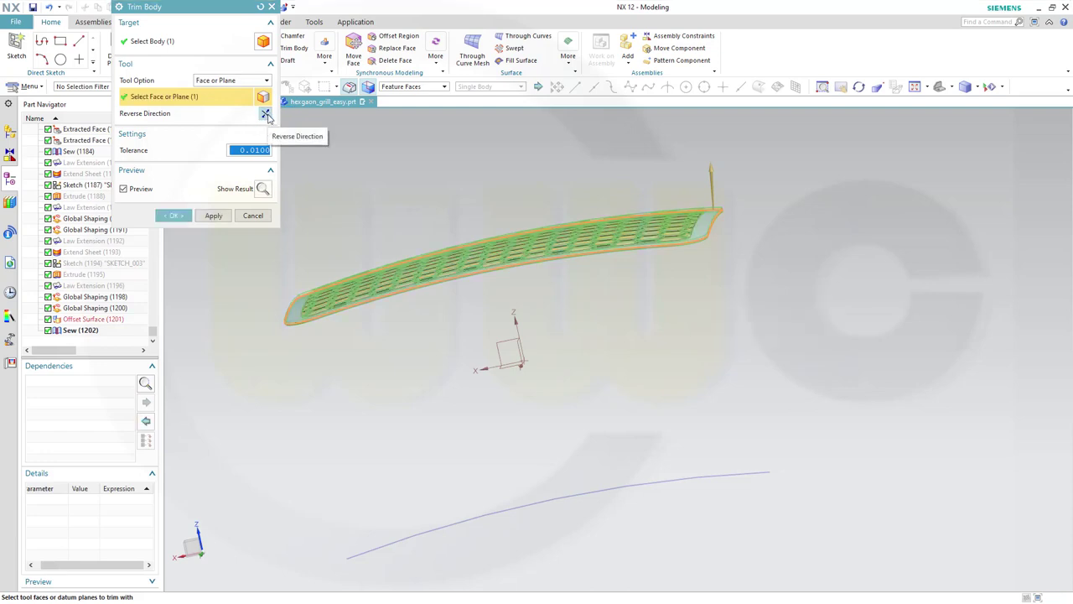
click(265, 114)
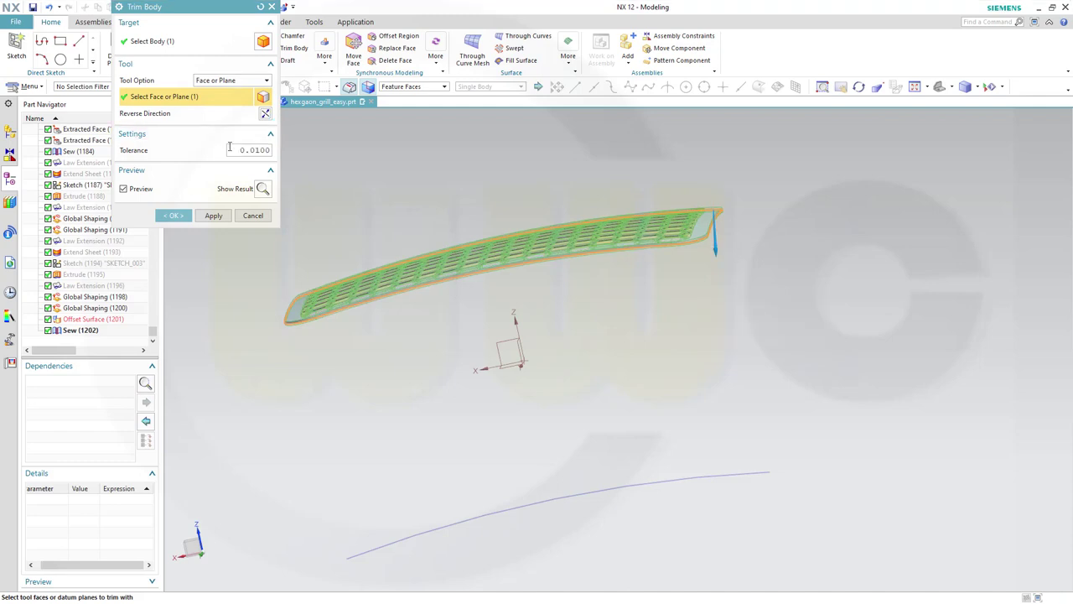
click(173, 215)
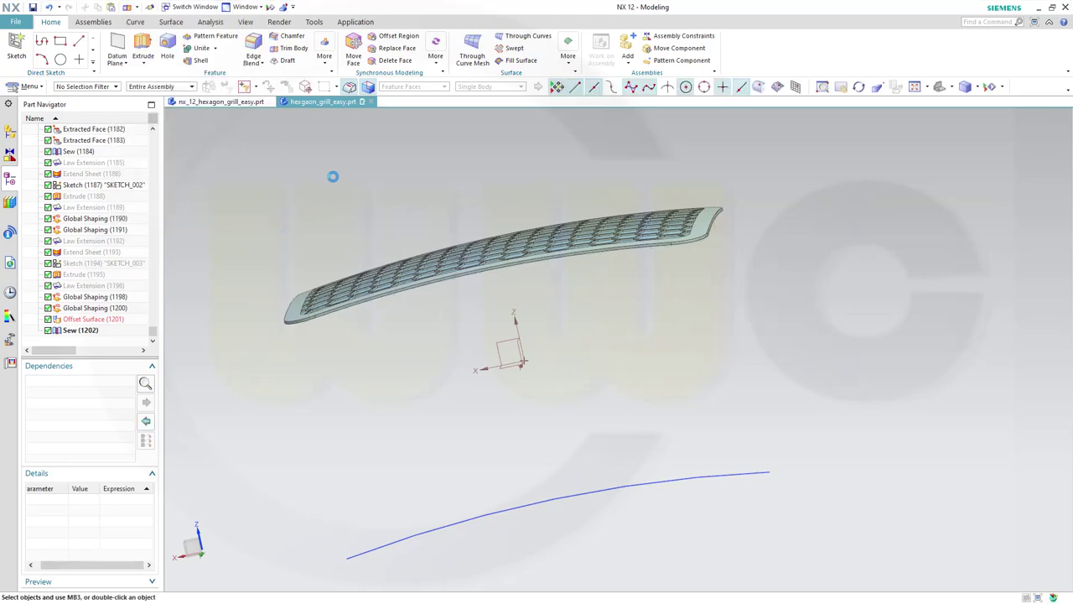
- Hide the Offset Surface (1201) sheet with the grill turned face-on
middle_drag(355, 187, 366, 244)
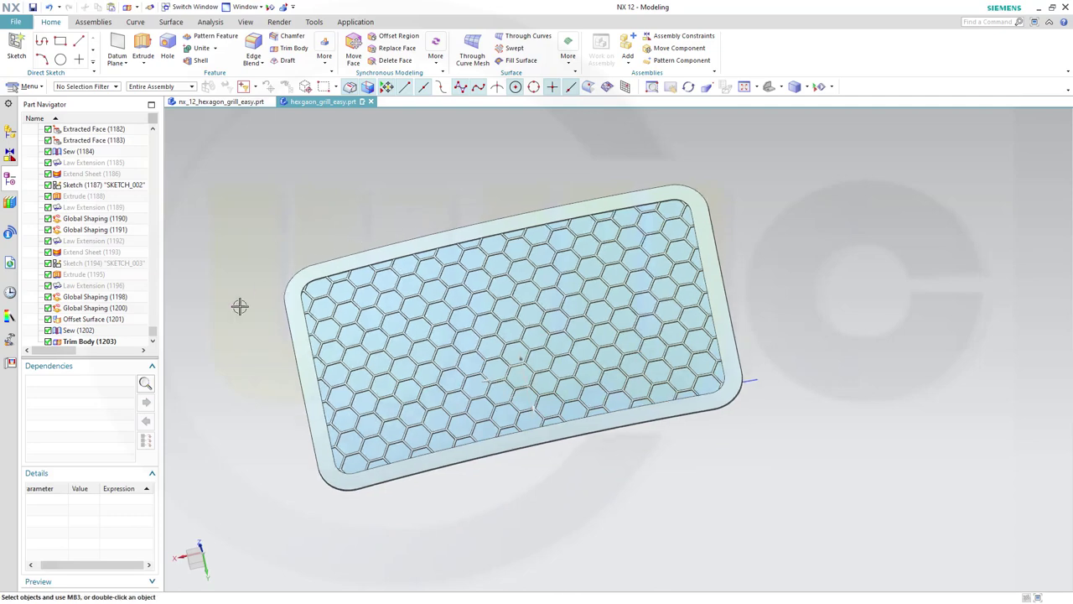
scroll(94, 338, down, 1)
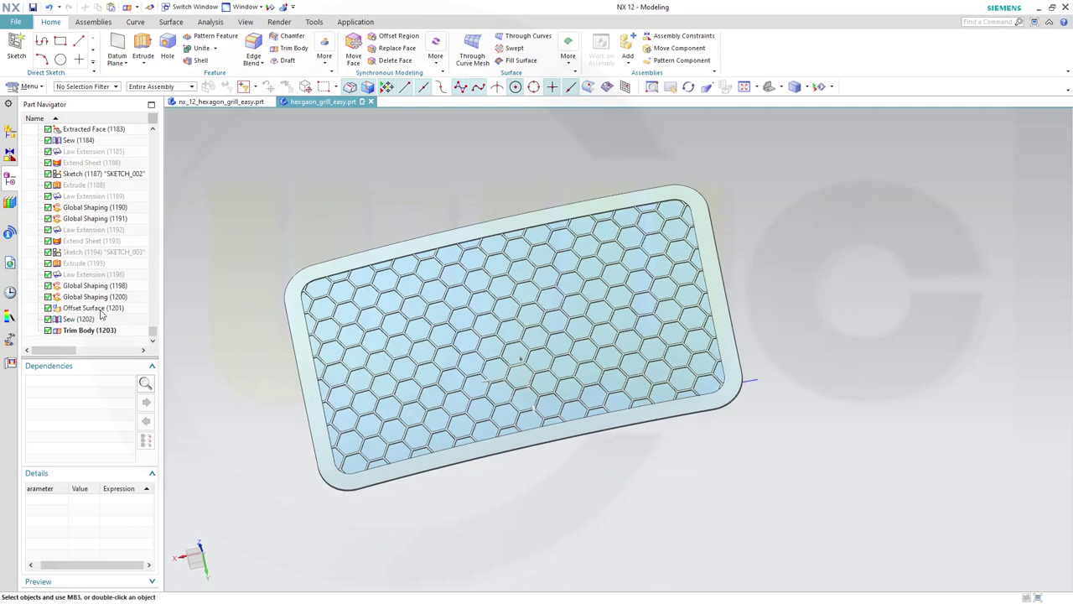
right_click(101, 311)
click(126, 315)
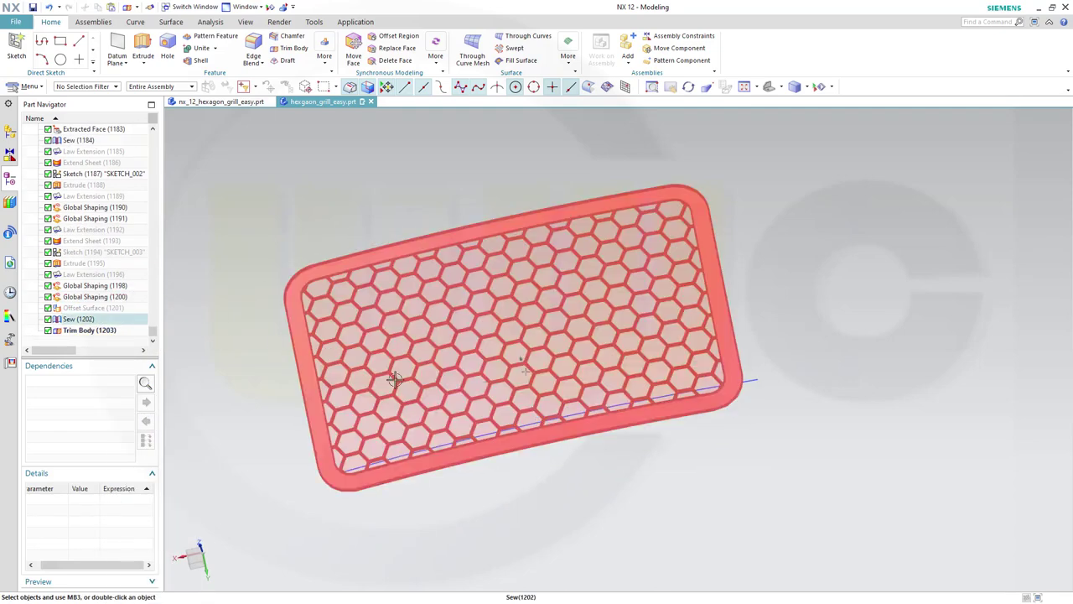
- Orbit and zoom around the trimmed hexagon grill to inspect its curvature and rim
mouse_move(578, 469)
middle_down()
mouse_move(553, 431)
mouse_move(525, 464)
mouse_move(575, 464)
middle_up()
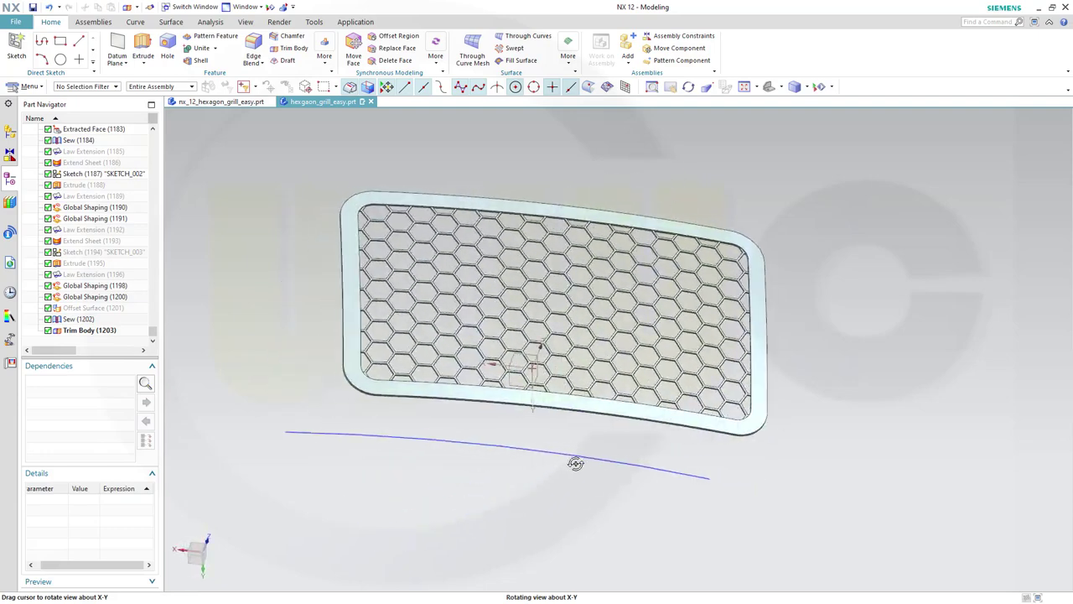
scroll(496, 408, up, 3)
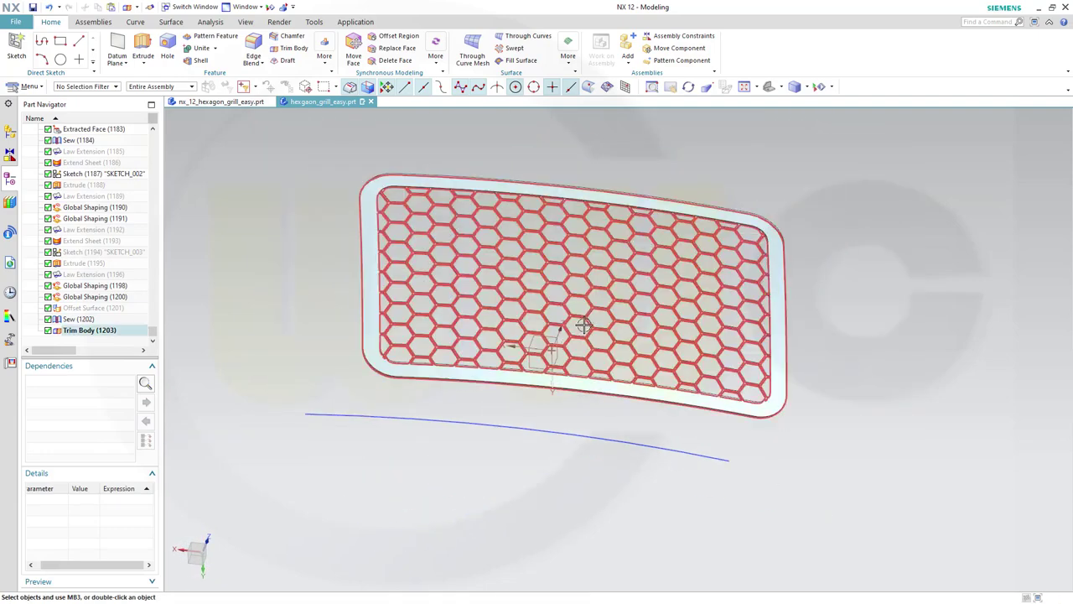
middle_drag(586, 321, 527, 315)
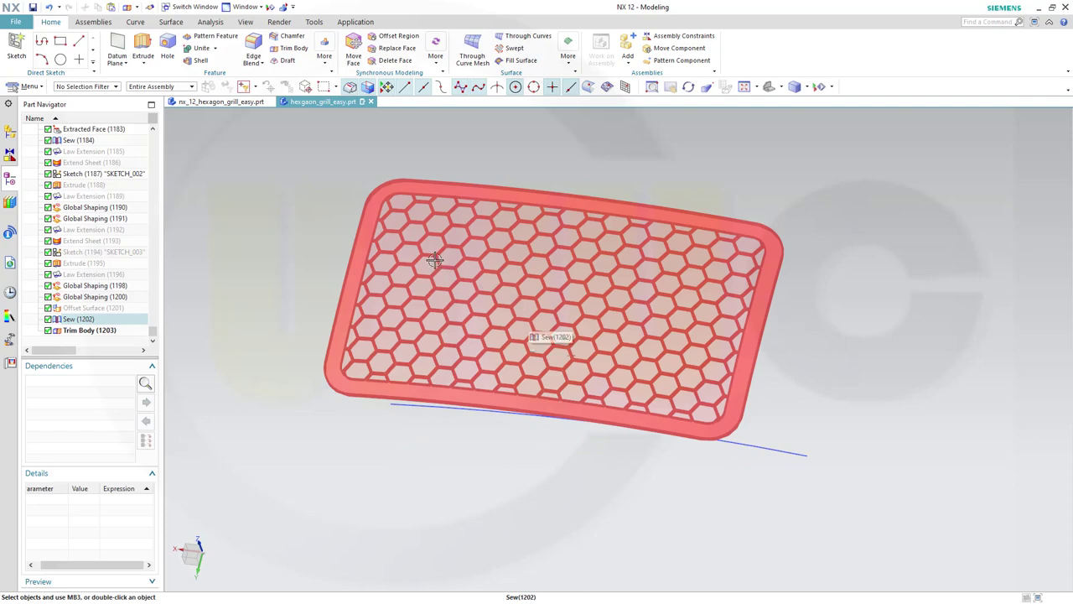
shift+middle_drag(434, 260, 451, 262)
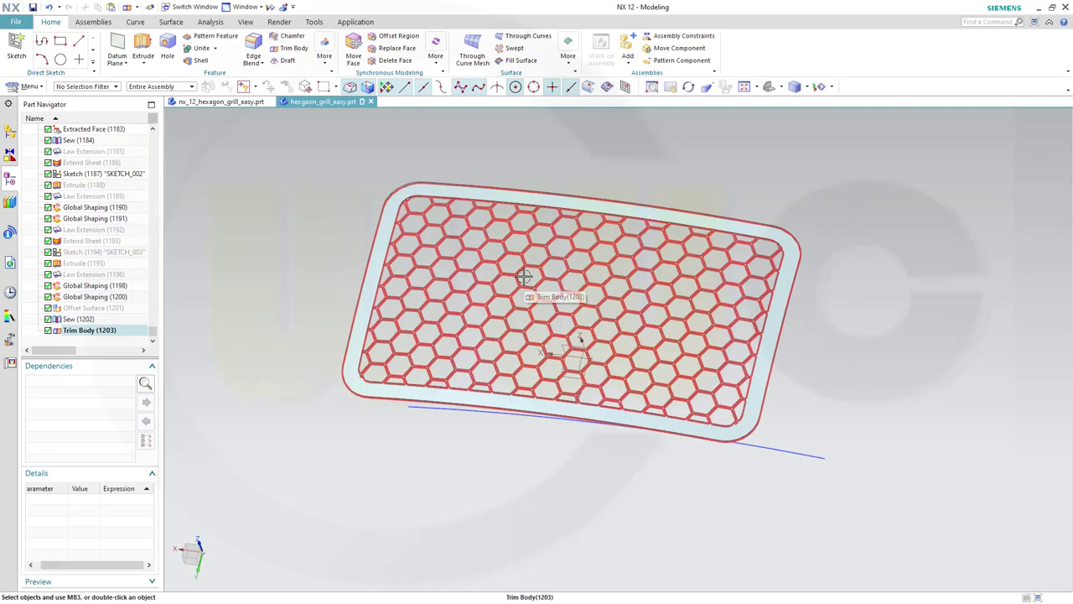
scroll(523, 276, down, 2)
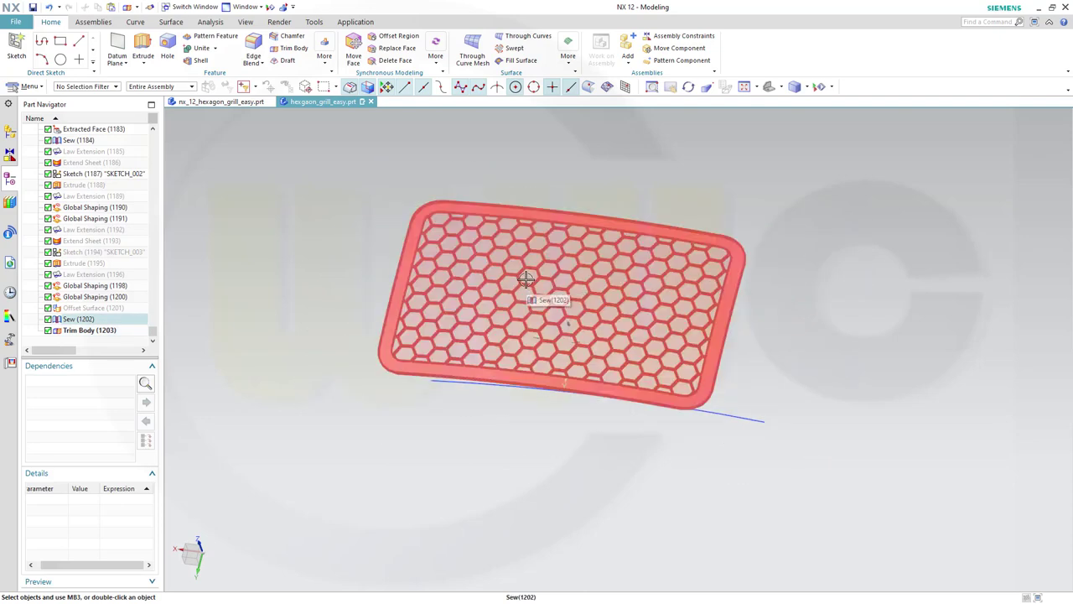
mouse_move(349, 227)
middle_down()
mouse_move(338, 233)
mouse_move(355, 220)
middle_up()
scroll(365, 214, up, 2)
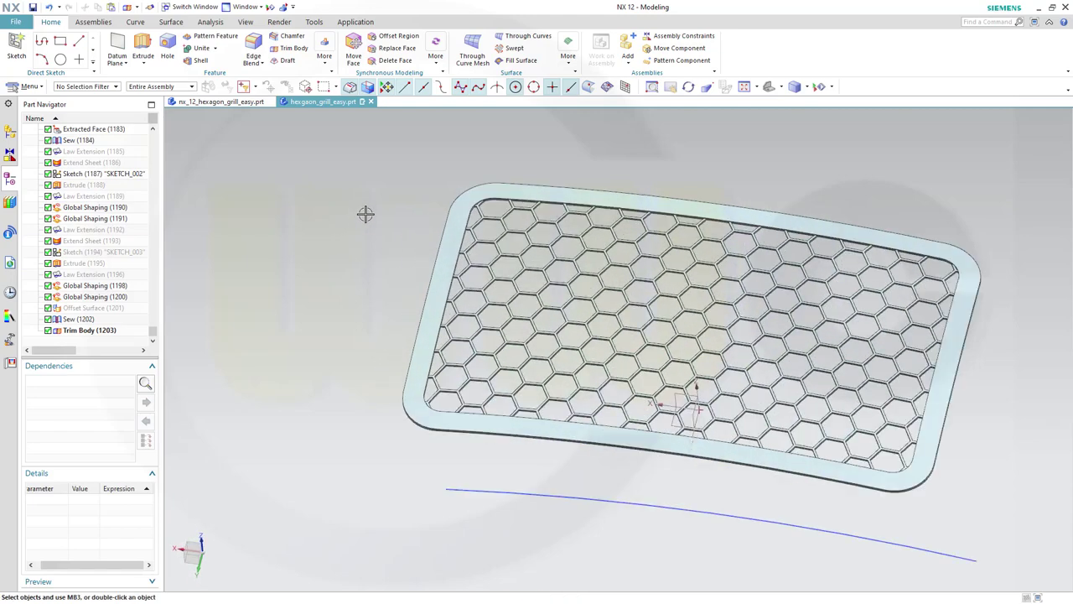